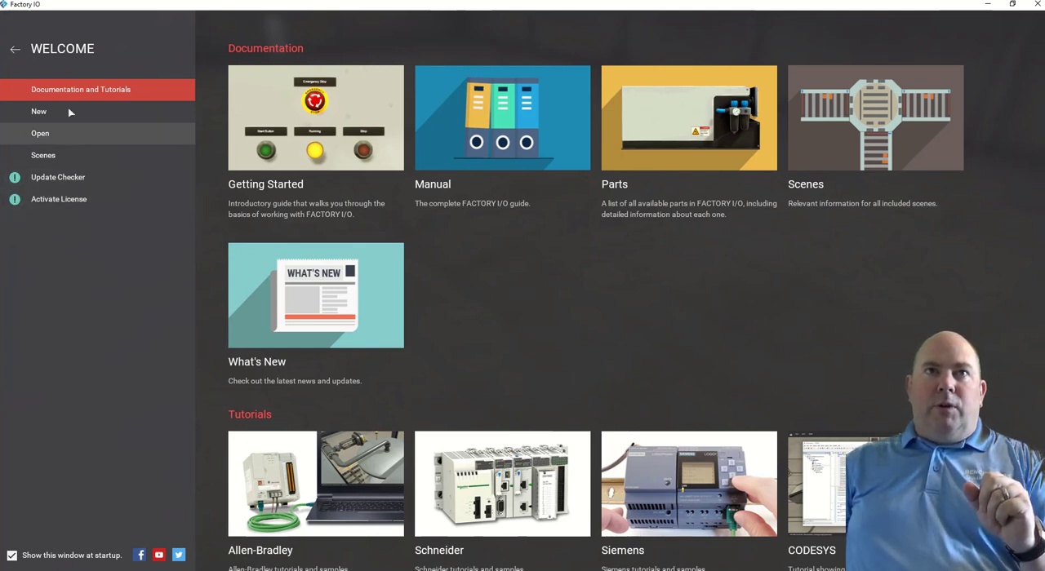
Open the licensing options and activate the software by entering the serial key or share code.
{"action": "left_click", "coordinate": [14, 52]}
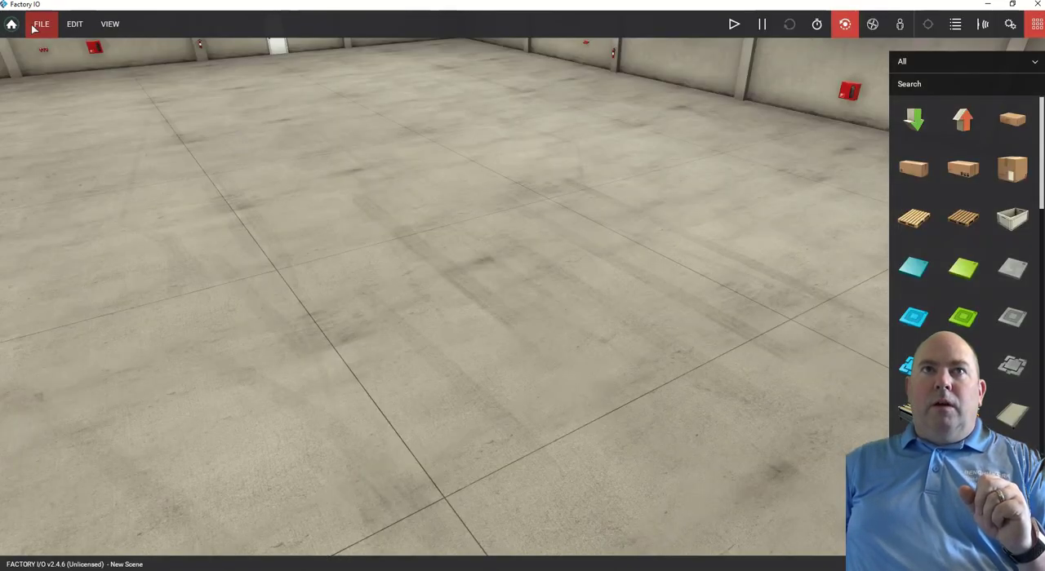
{"action": "left_click", "coordinate": [12, 25]}
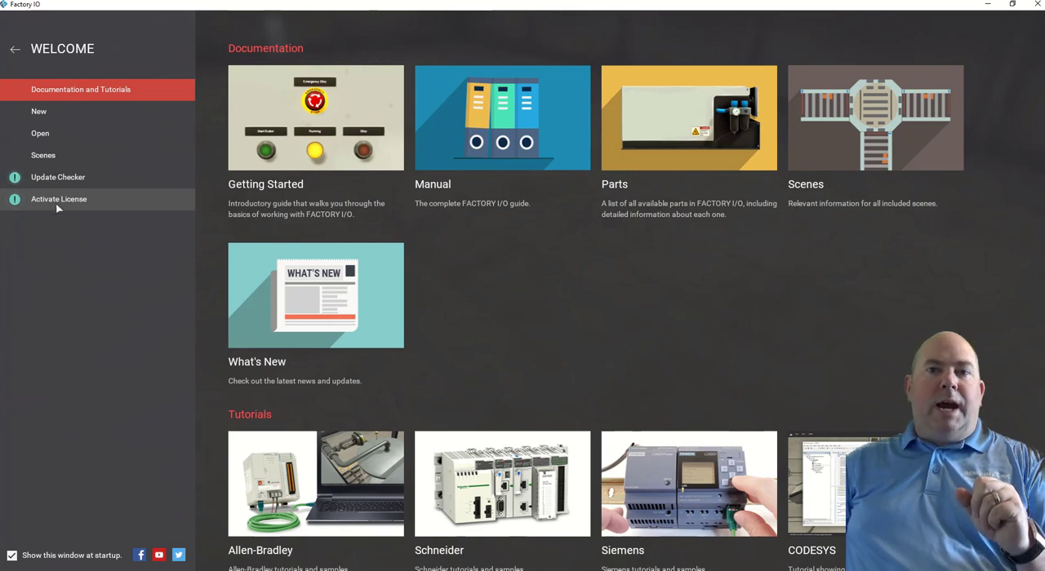
{"action": "left_click", "coordinate": [56, 205]}
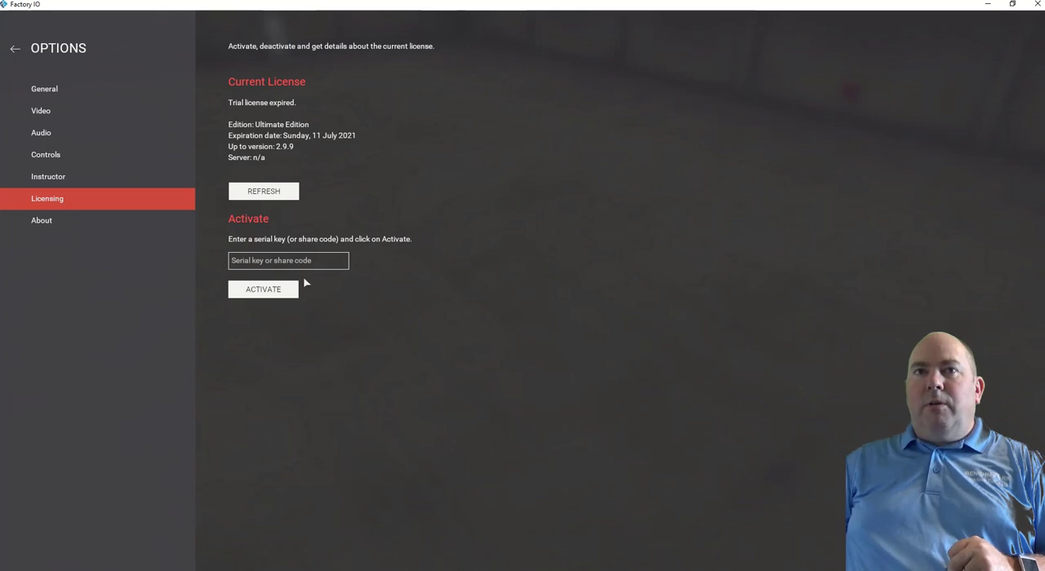
{"action": "left_click", "coordinate": [296, 261]}
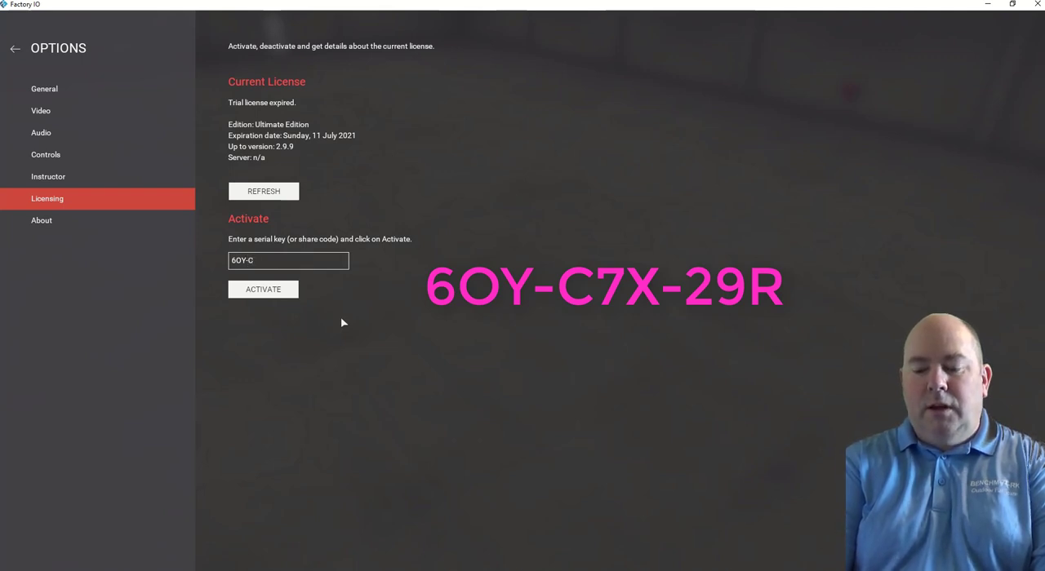
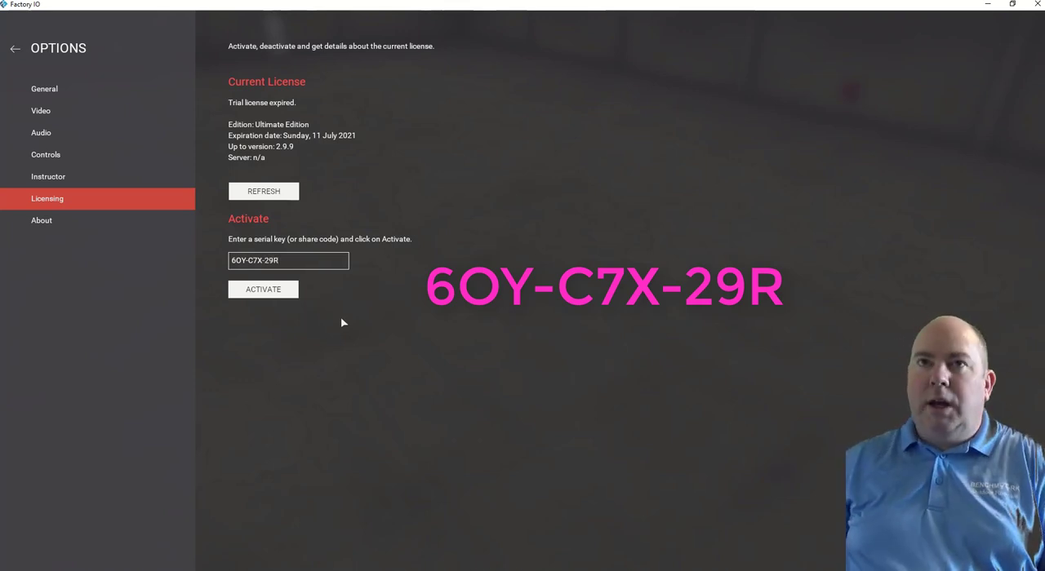
{"action": "left_click", "coordinate": [277, 293]}
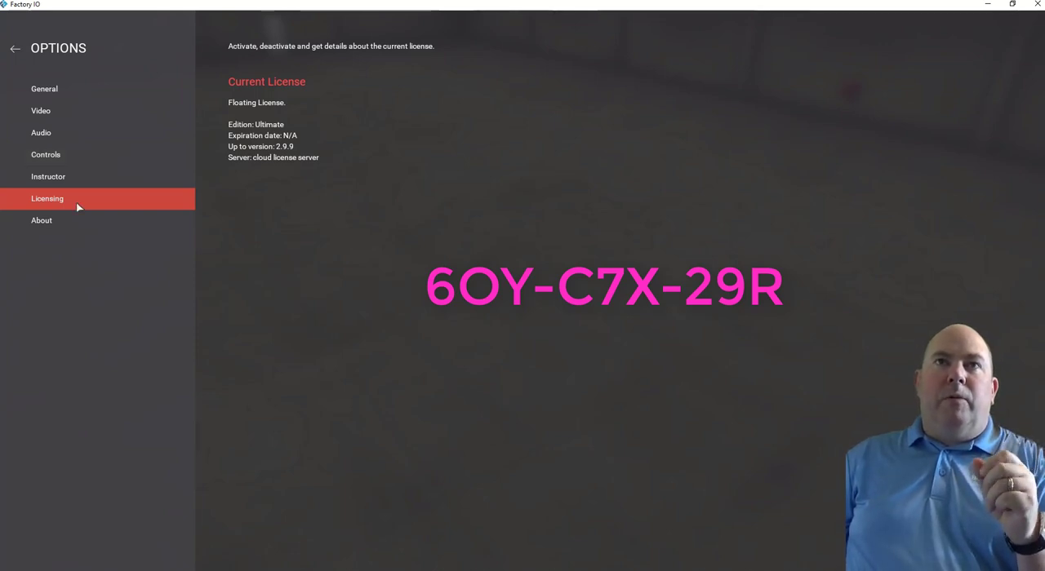
Leave the licensing options for the empty scene and review the available file commands.
{"action": "left_click", "coordinate": [14, 49]}
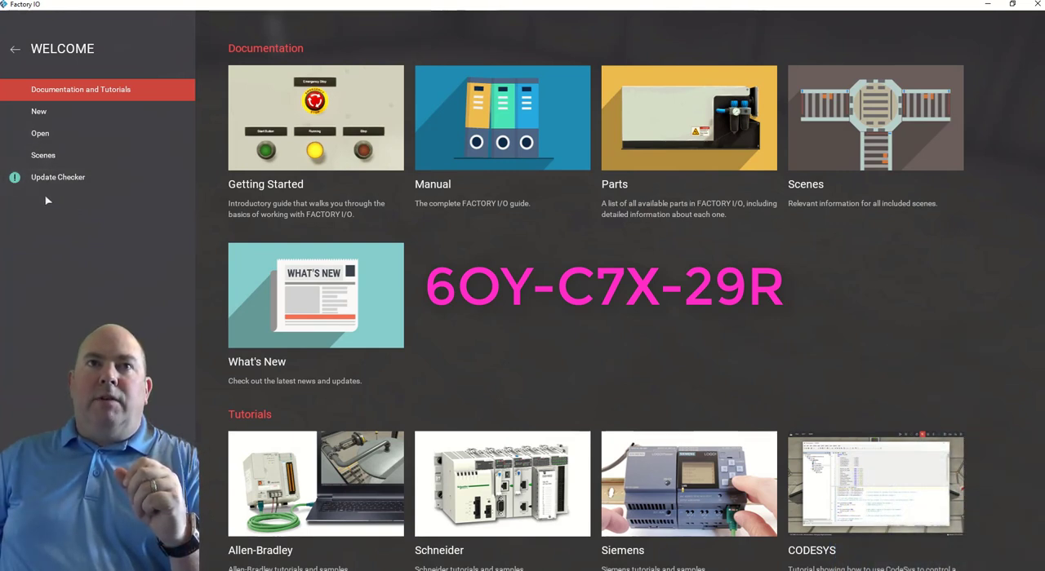
{"action": "left_click", "coordinate": [15, 52]}
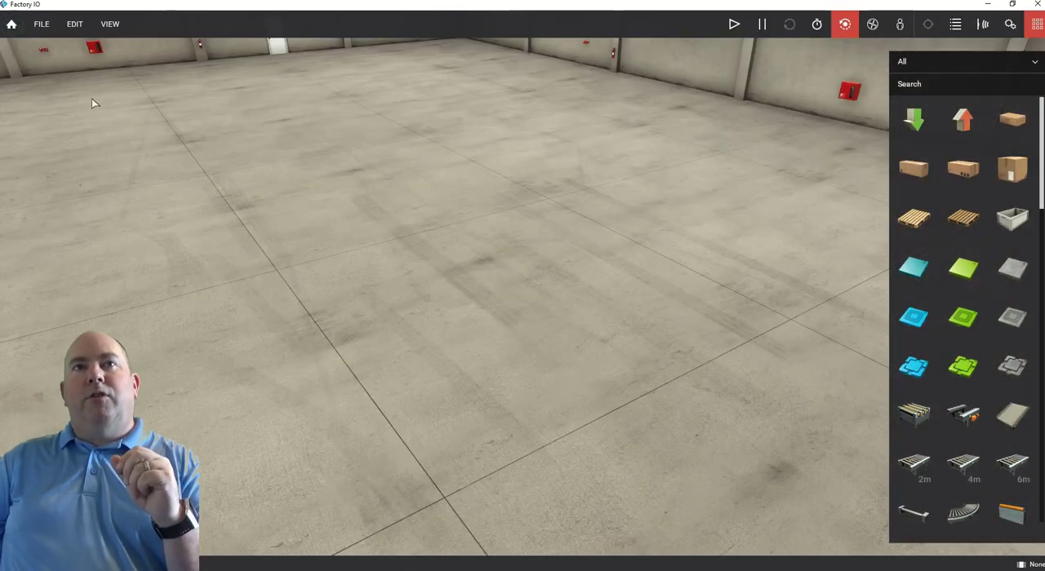
{"action": "left_click", "coordinate": [40, 24]}
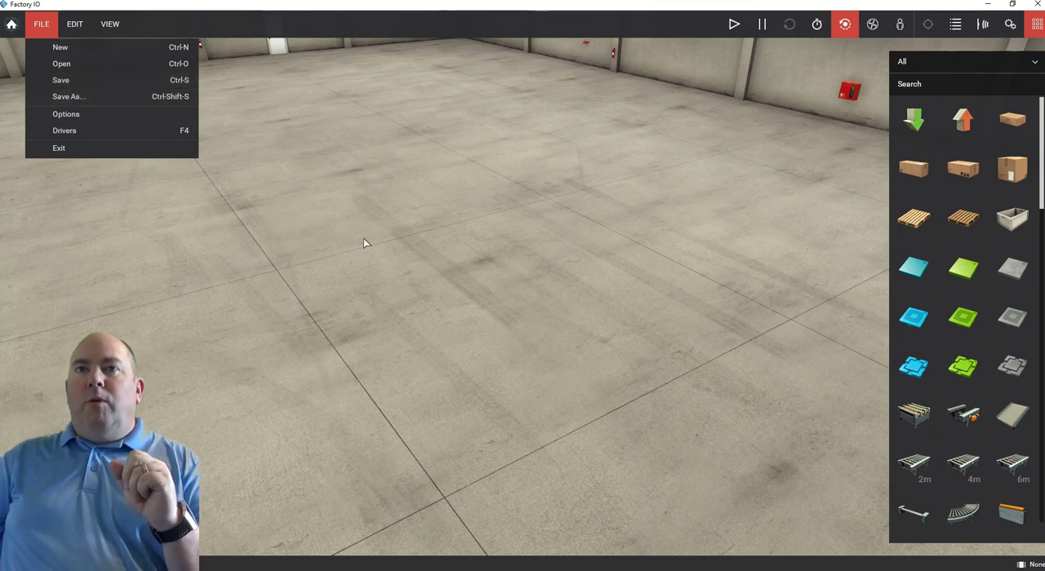
{"action": "left_click", "coordinate": [410, 244]}
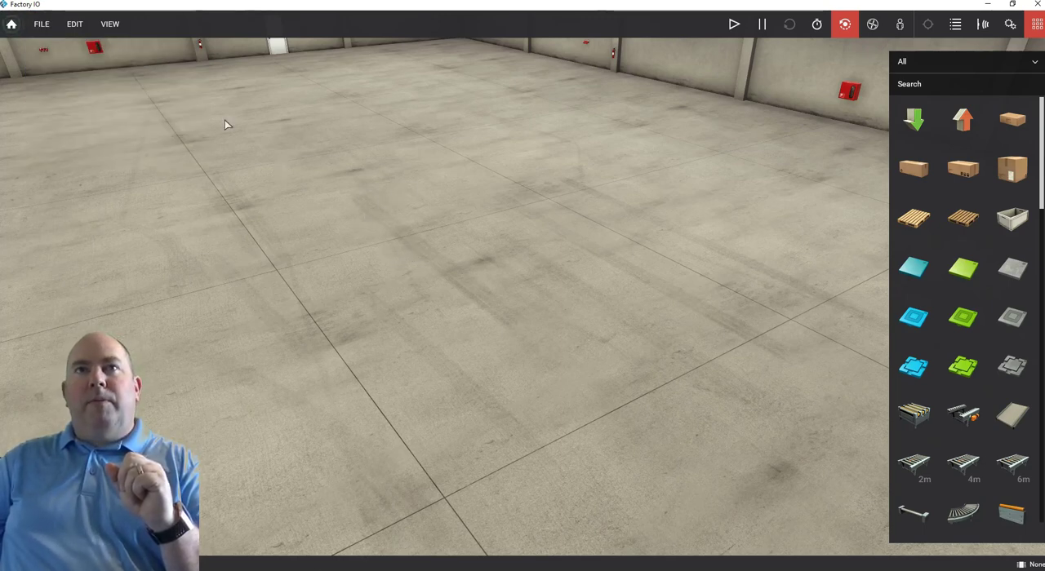
Examine the empty factory floor and walls with the orbit camera, rotating, zooming and shifting its focus point.
{"action": "right_click_drag", "start_coordinate": [342, 244], "coordinate": [603, 252]}
{"action": "scroll", "coordinate": [603, 251], "scroll_direction": "down", "scroll_amount": 5}
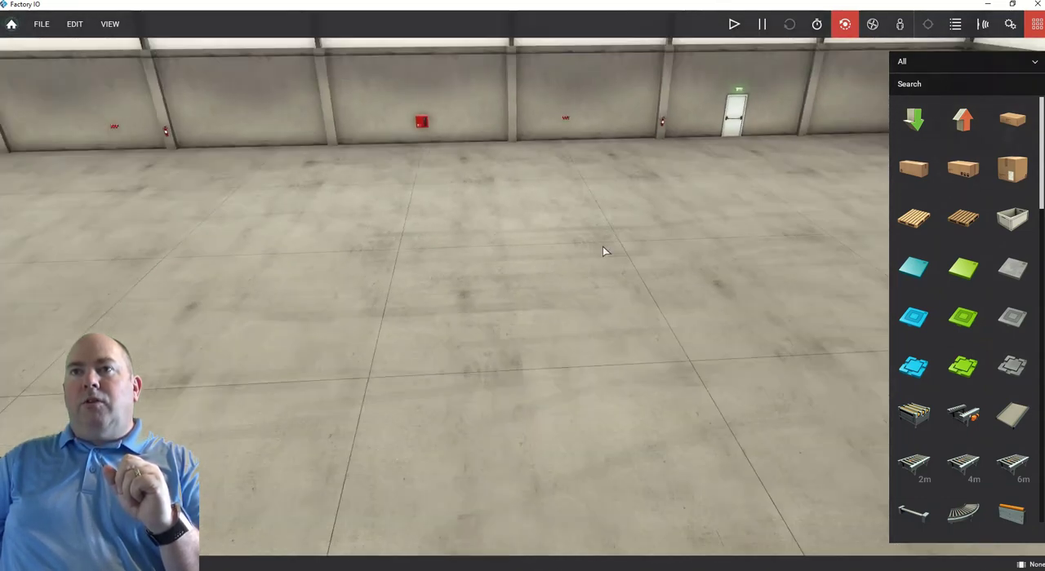
{"action": "scroll", "coordinate": [602, 252], "scroll_direction": "up", "scroll_amount": 5}
{"action": "scroll", "coordinate": [602, 252], "scroll_direction": "up", "scroll_amount": 3}
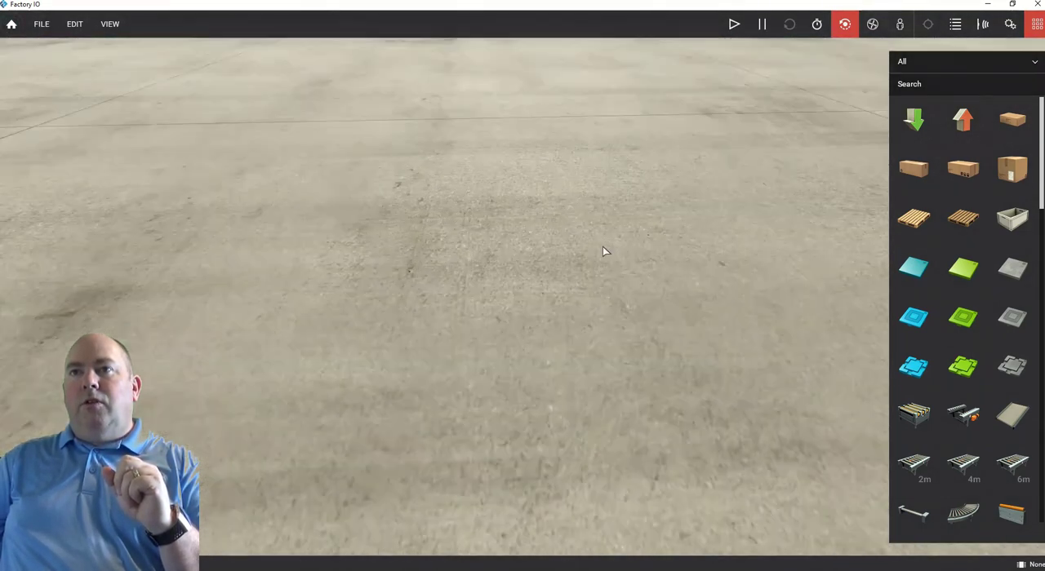
{"action": "scroll", "coordinate": [603, 251], "scroll_direction": "down", "scroll_amount": 5}
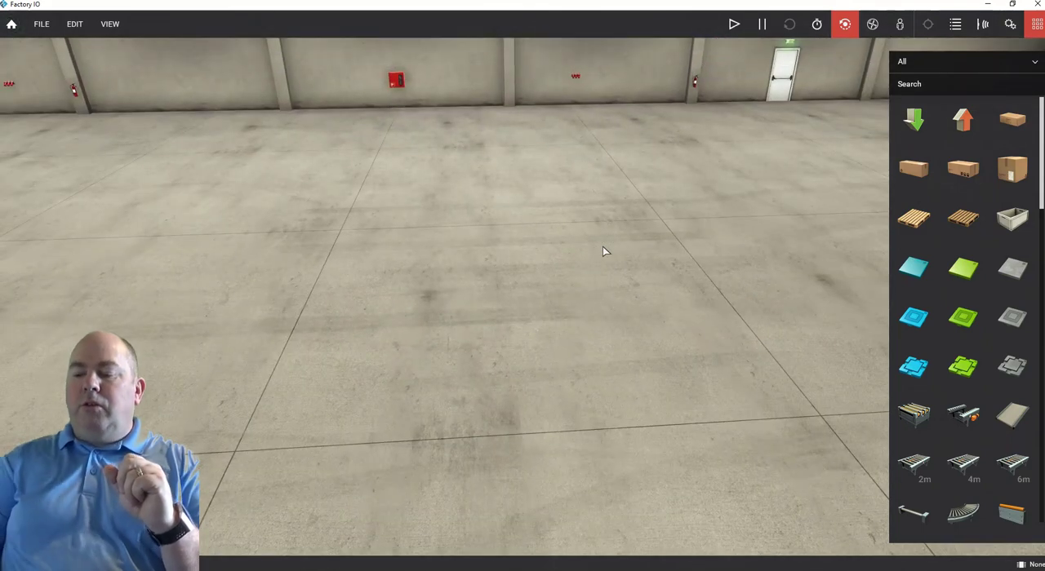
{"action": "key", "text": "Left"}
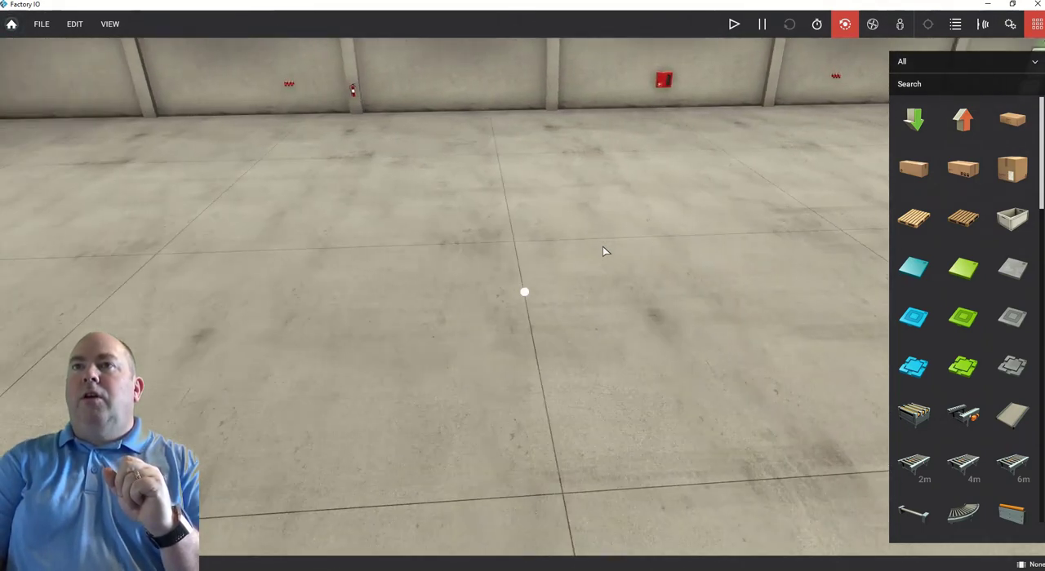
{"action": "key", "text": "Right"}
{"action": "key", "text": "Up"}
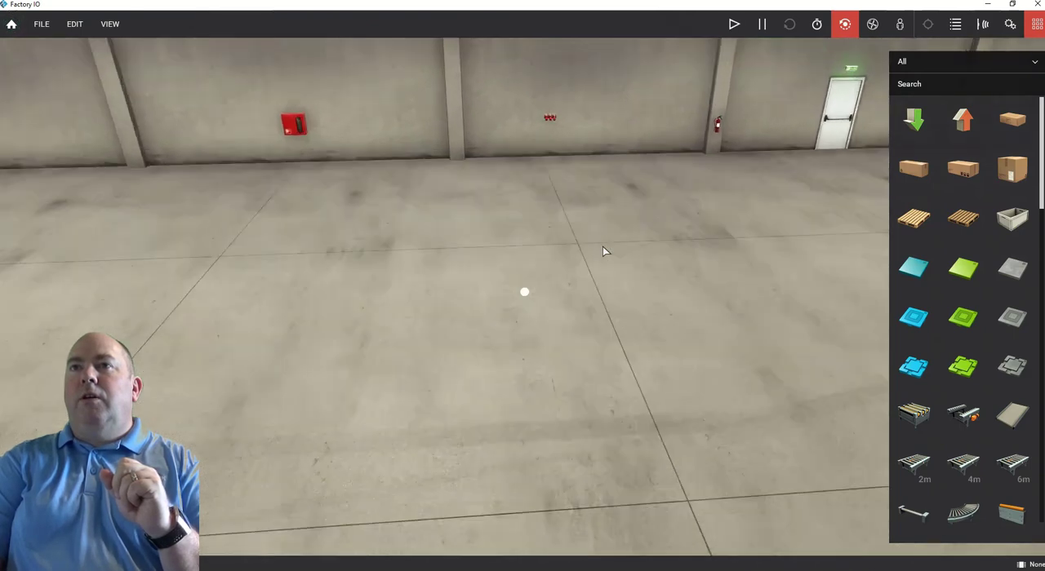
{"action": "key", "text": "Down"}
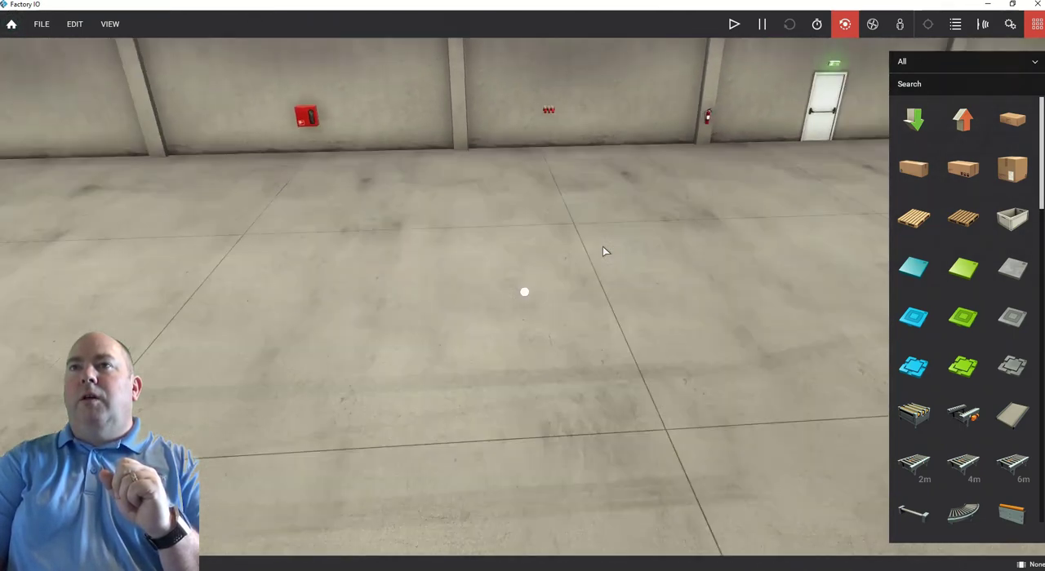
{"action": "key", "text": "Up"}
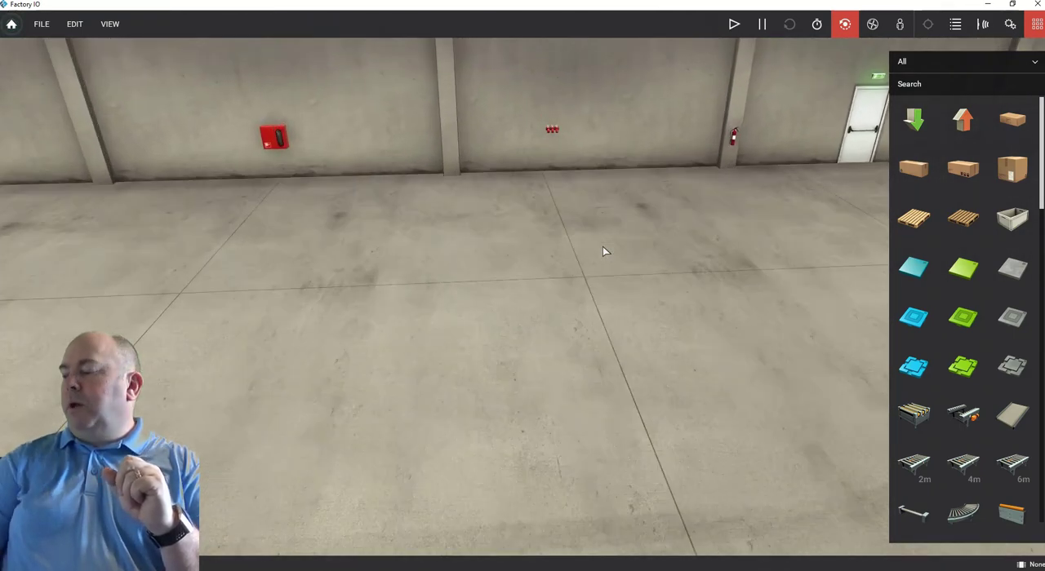
{"action": "right_click_drag", "start_coordinate": [596, 247], "coordinate": [238, 304]}
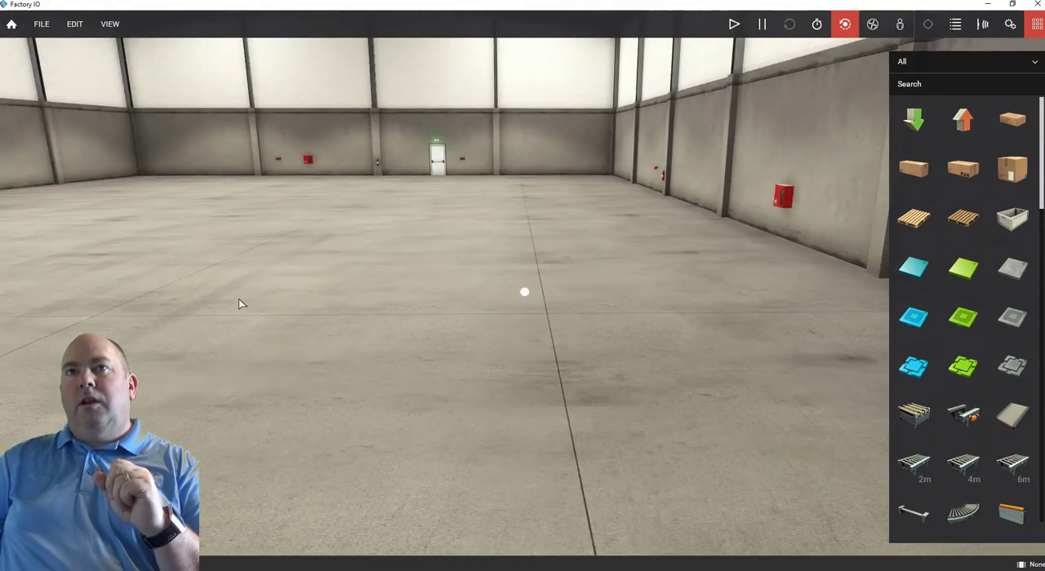
{"action": "scroll", "coordinate": [239, 303], "scroll_direction": "down", "scroll_amount": 3}
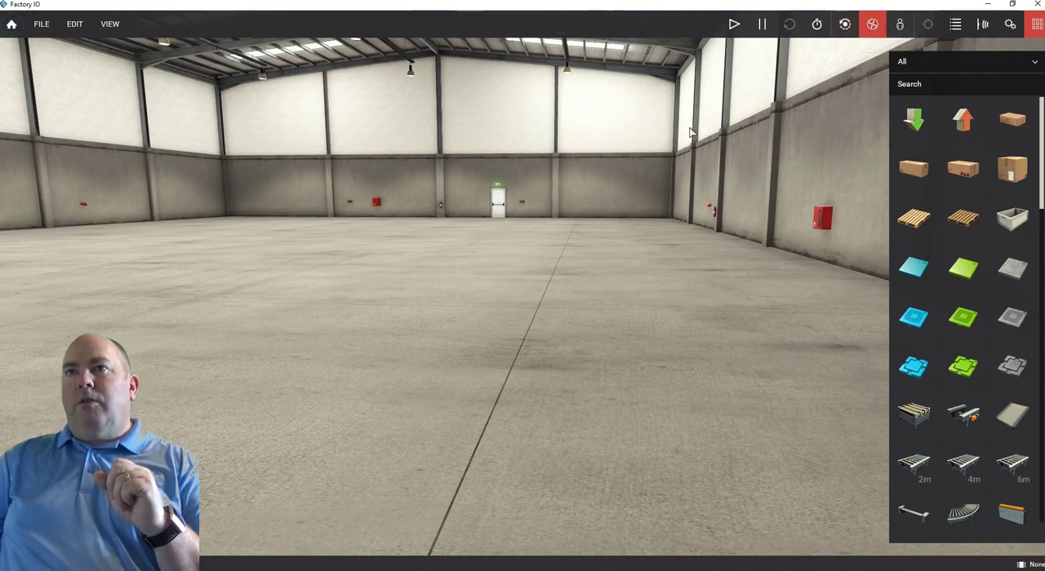
Inspect the factory hall with the fly camera, turning the view and flying forward and sideways.
{"action": "right_click_drag", "start_coordinate": [415, 259], "coordinate": [528, 279]}
{"action": "key", "text": "w"}
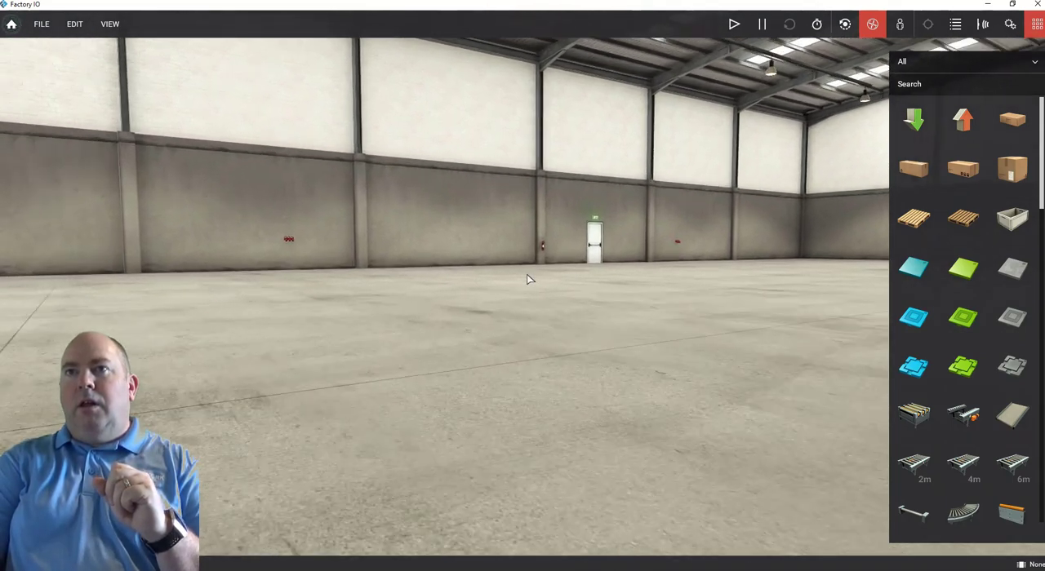
{"action": "key", "text": "a"}
{"action": "key", "text": "d"}
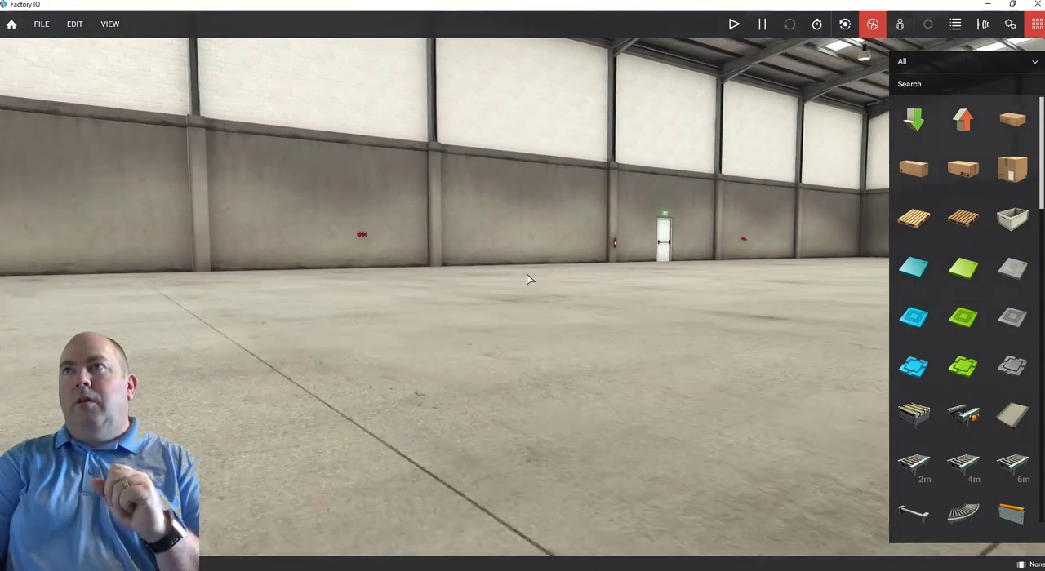
Change to the first-person camera and walk around the hall, looking toward the walls and exit door.
{"action": "left_click", "coordinate": [901, 28]}
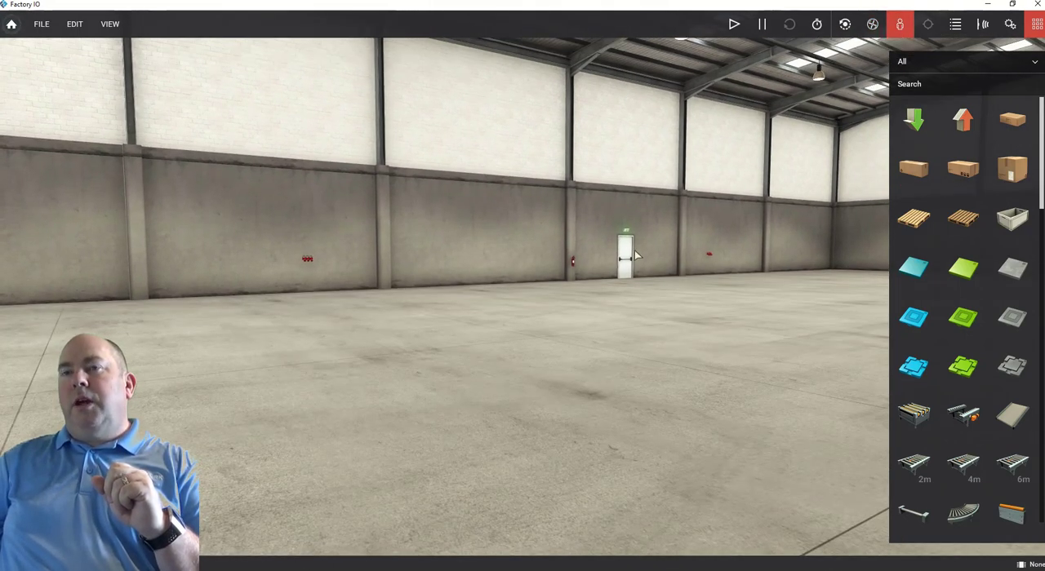
{"action": "right_click_drag", "start_coordinate": [555, 268], "coordinate": [524, 293]}
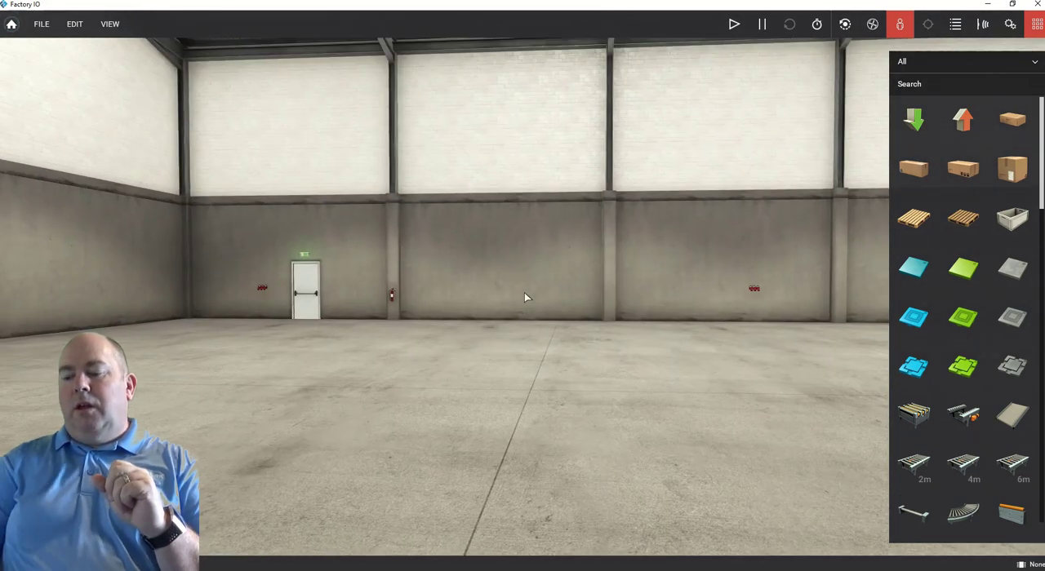
{"action": "key", "text": "w"}
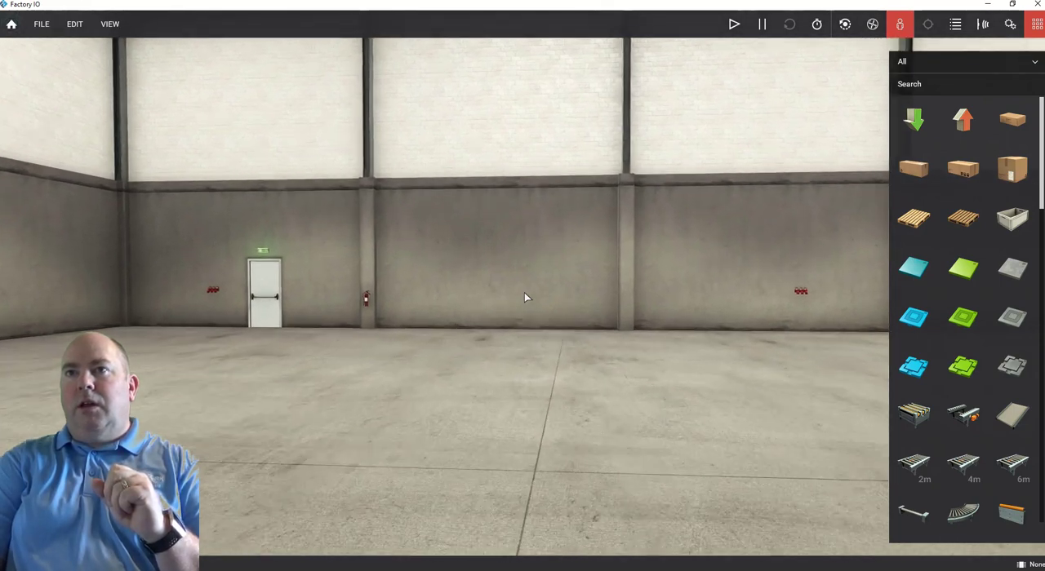
{"action": "key", "text": "a"}
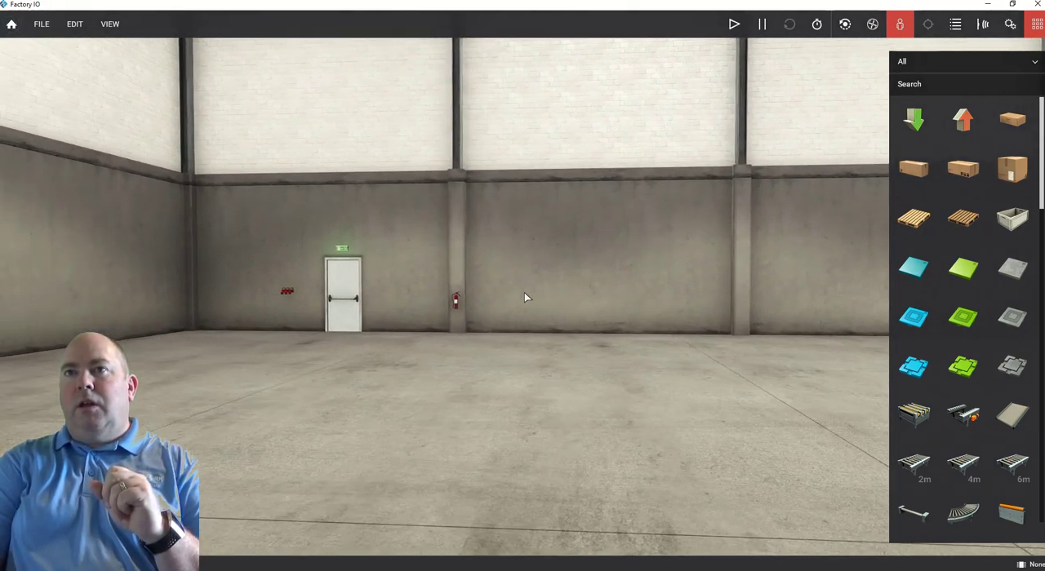
{"action": "key", "text": "a"}
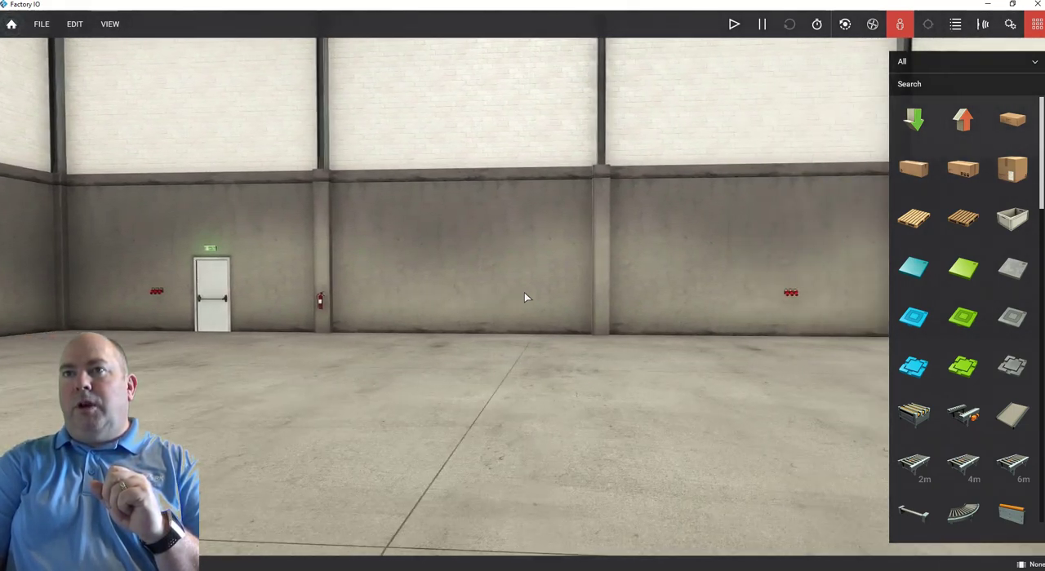
{"action": "key", "text": "d"}
{"action": "key", "text": "a"}
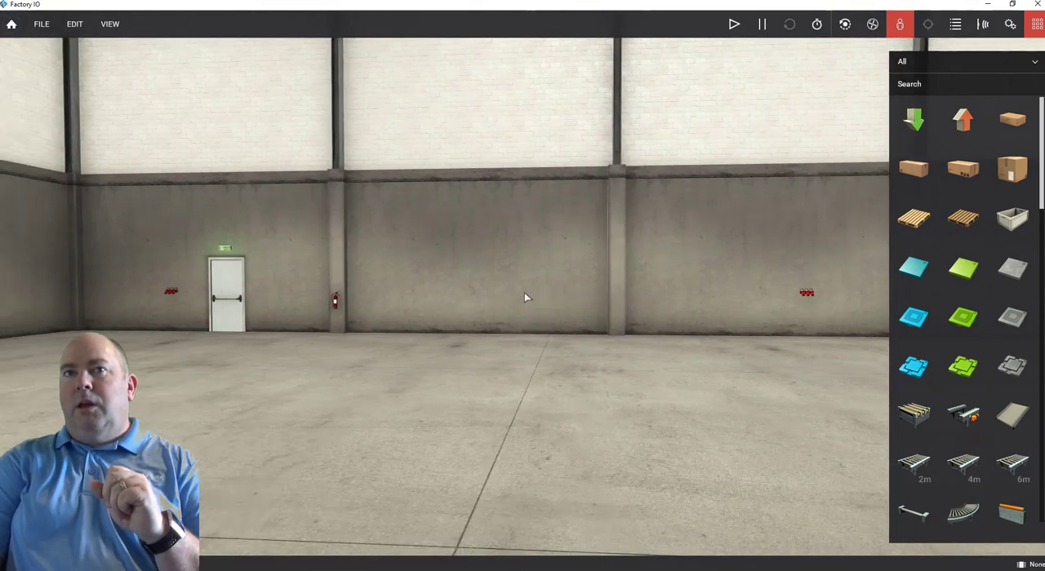
{"action": "key", "text": "a"}
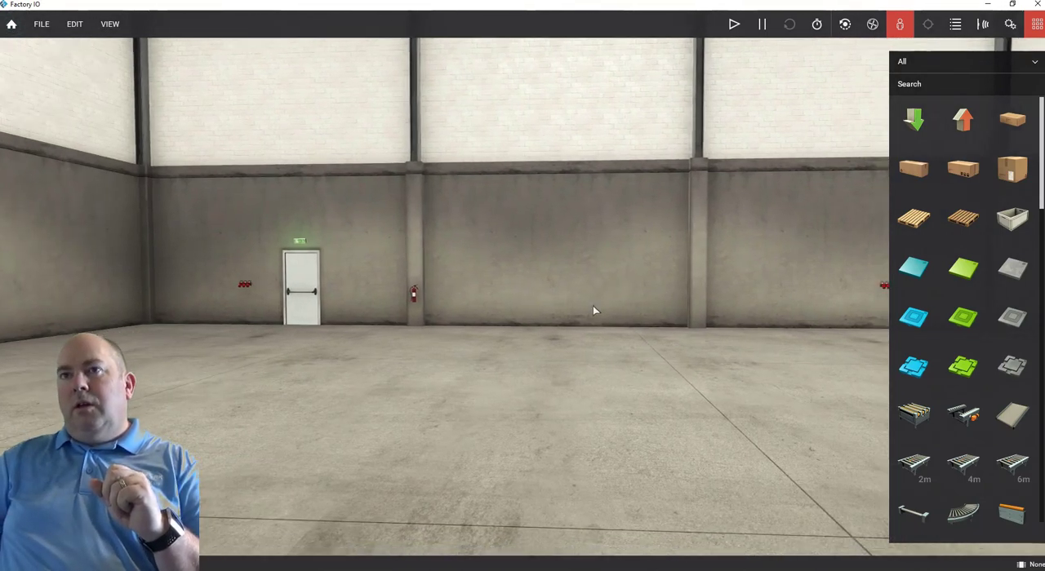
{"action": "right_click_drag", "start_coordinate": [592, 305], "coordinate": [721, 59]}
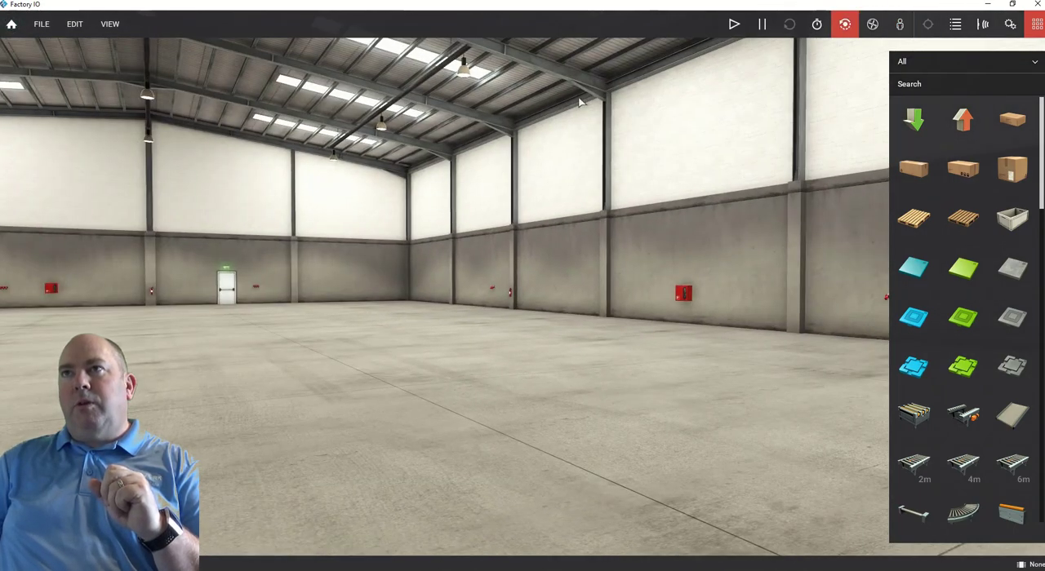
View the hall with the orbit camera, setting a new focus point on the floor and orbiting and zooming around it.
{"action": "right_click_drag", "start_coordinate": [242, 279], "coordinate": [144, 256]}
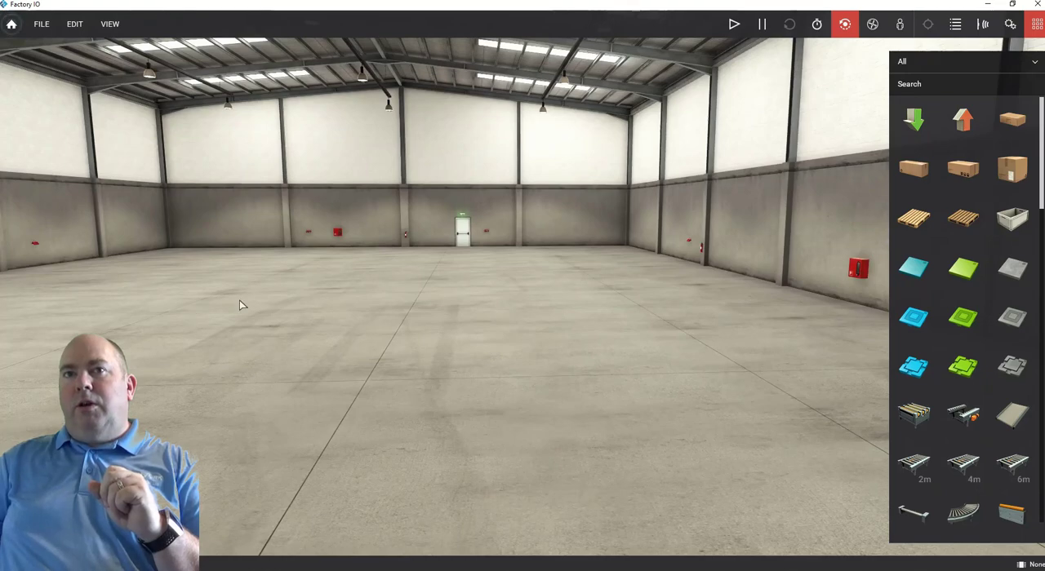
{"action": "double_click", "coordinate": [239, 300]}
{"action": "right_click_drag", "start_coordinate": [237, 346], "coordinate": [327, 320]}
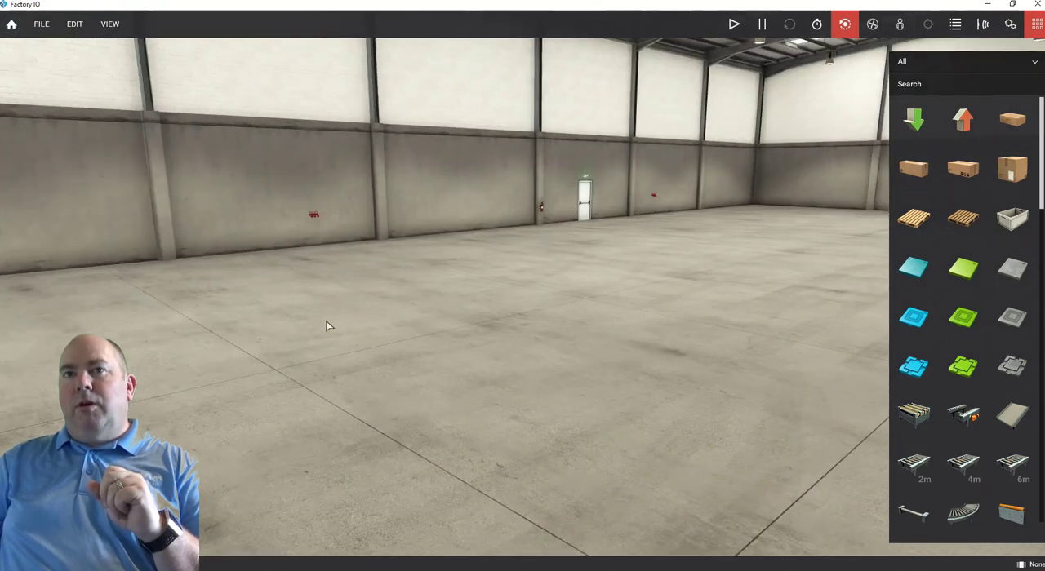
{"action": "scroll", "coordinate": [332, 310], "scroll_direction": "down", "scroll_amount": 3}
{"action": "scroll", "coordinate": [332, 310], "scroll_direction": "up", "scroll_amount": 3}
{"action": "scroll", "coordinate": [335, 315], "scroll_direction": "up", "scroll_amount": 6}
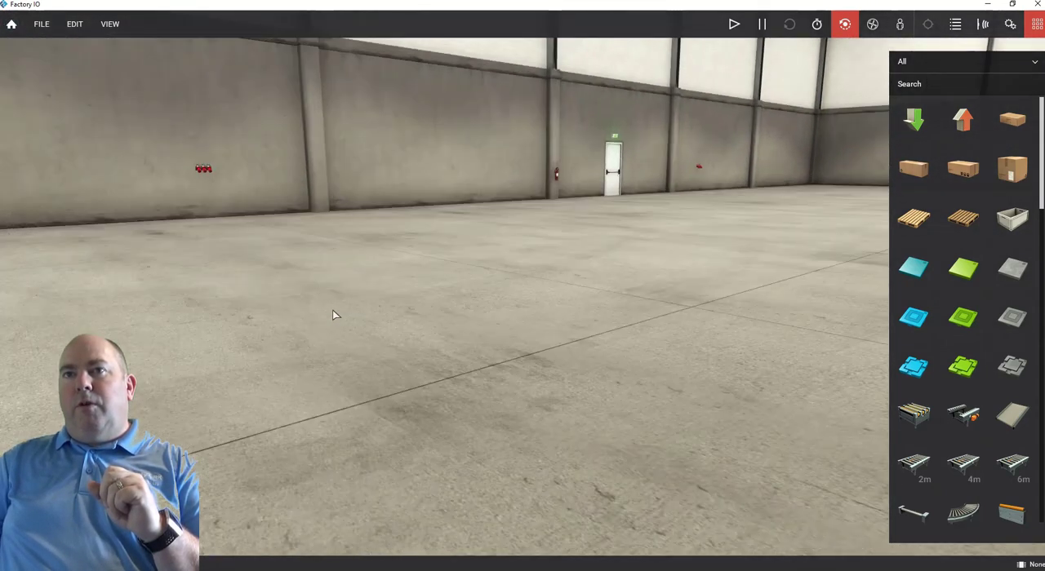
Examine the hall's walls and roof with the orbit camera, zooming in on an exit door and back out.
{"action": "scroll", "coordinate": [333, 310], "scroll_direction": "down", "scroll_amount": 1}
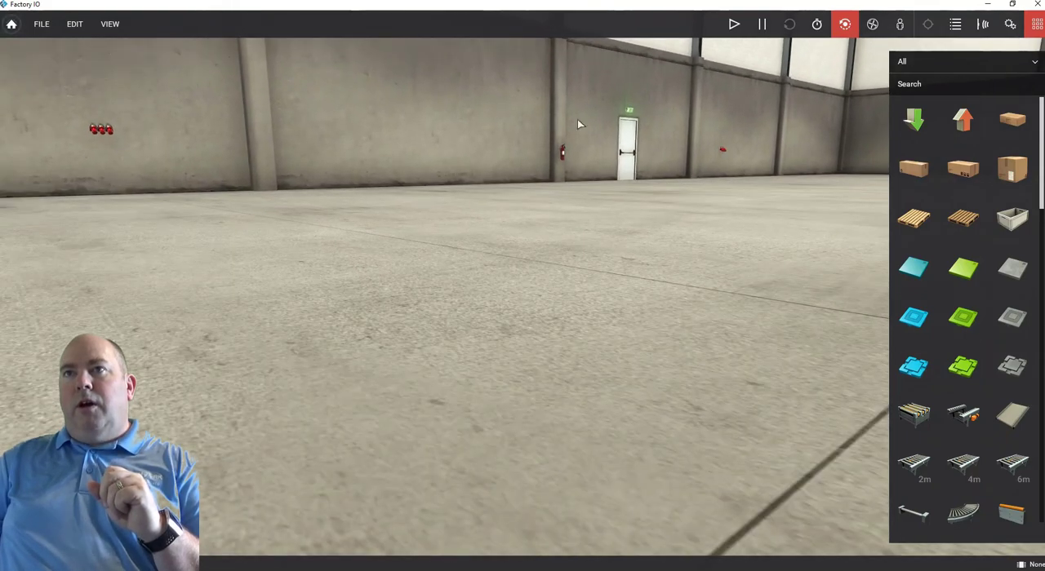
{"action": "scroll", "coordinate": [630, 153], "scroll_direction": "down", "scroll_amount": 5}
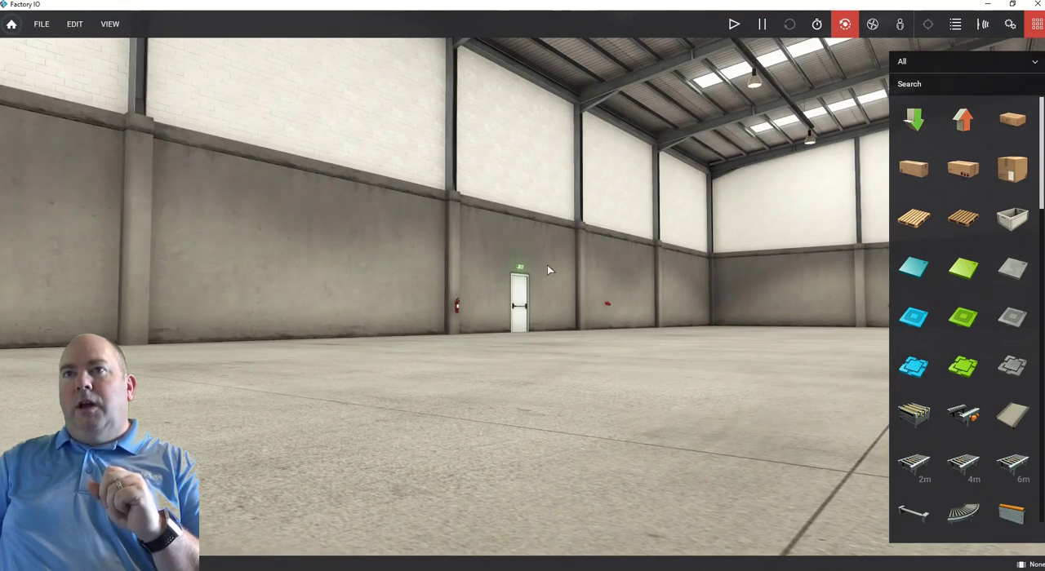
{"action": "scroll", "coordinate": [490, 253], "scroll_direction": "up", "scroll_amount": 4}
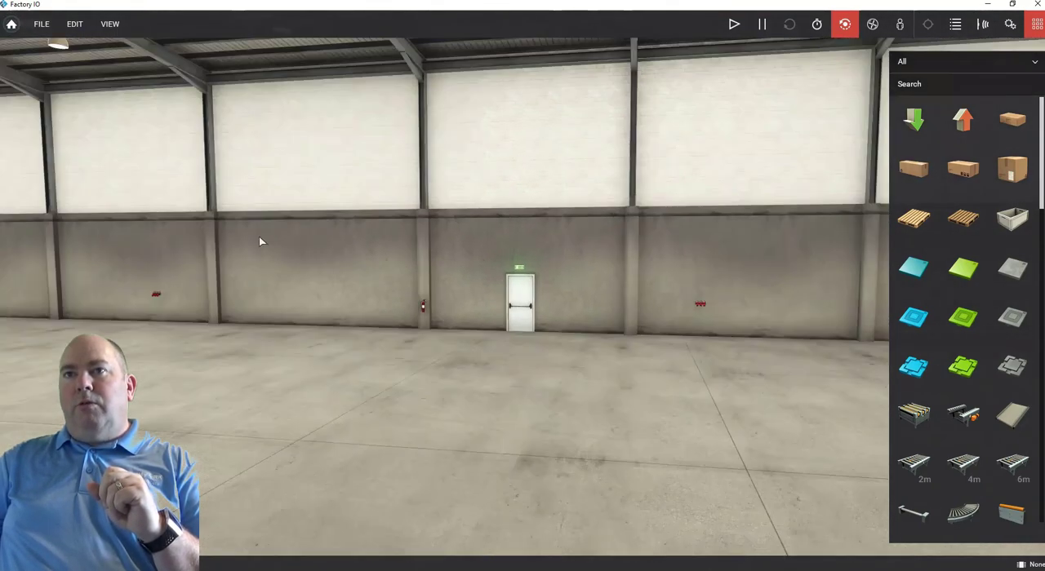
{"action": "scroll", "coordinate": [261, 242], "scroll_direction": "down", "scroll_amount": 5}
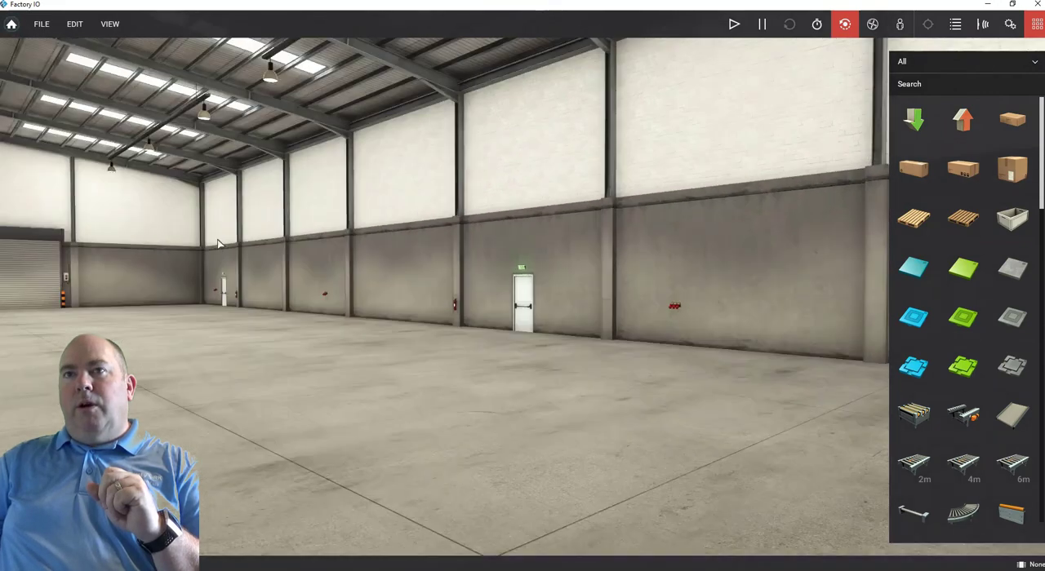
{"action": "scroll", "coordinate": [416, 275], "scroll_direction": "up", "scroll_amount": 5}
{"action": "right_click_drag", "start_coordinate": [415, 275], "coordinate": [484, 249]}
{"action": "scroll", "coordinate": [484, 249], "scroll_direction": "up", "scroll_amount": 5}
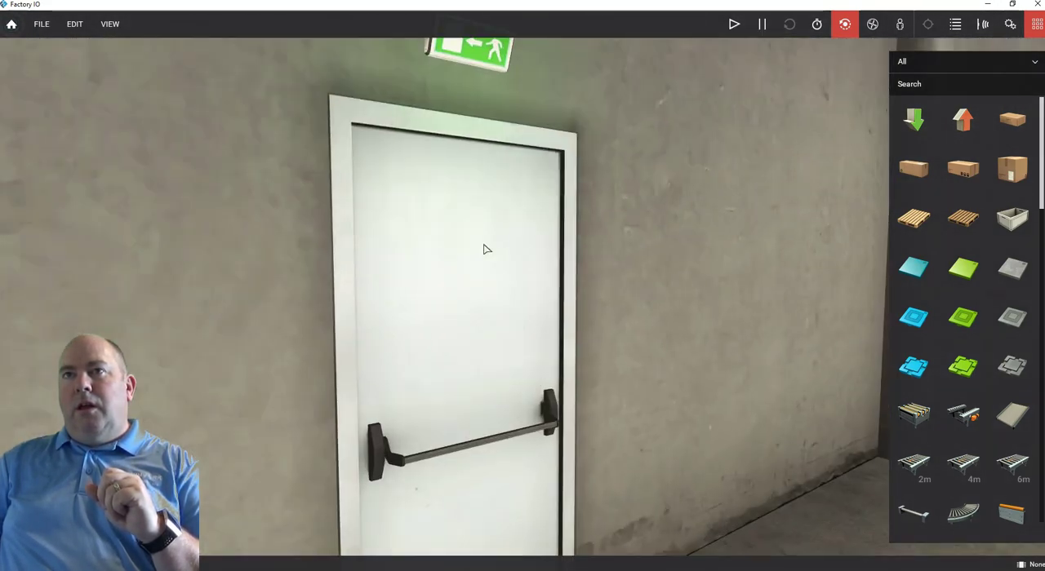
{"action": "scroll", "coordinate": [484, 249], "scroll_direction": "down", "scroll_amount": 4}
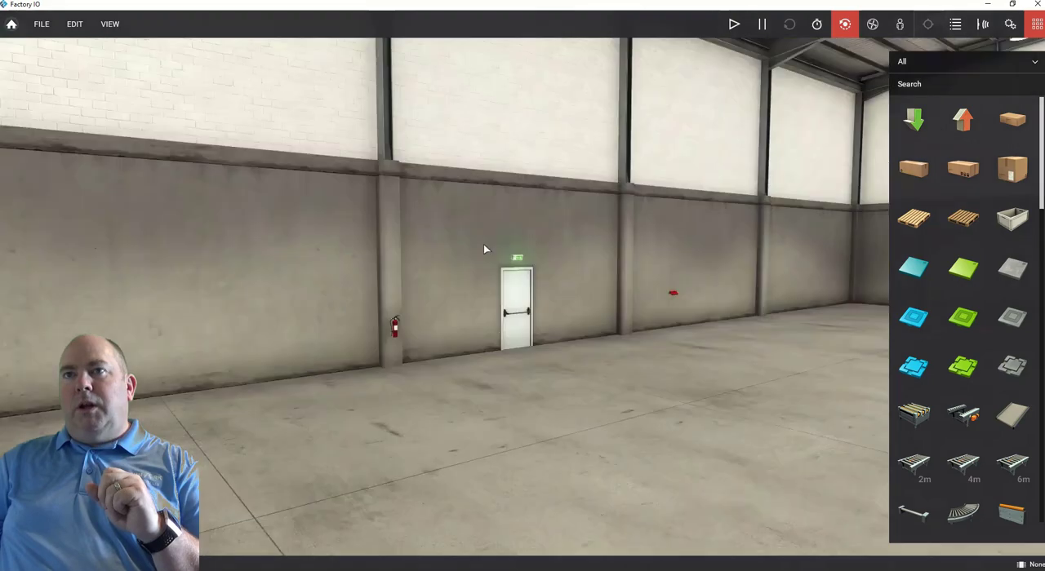
{"action": "scroll", "coordinate": [484, 249], "scroll_direction": "down", "scroll_amount": 4}
{"action": "right_click_drag", "start_coordinate": [483, 245], "coordinate": [731, 296]}
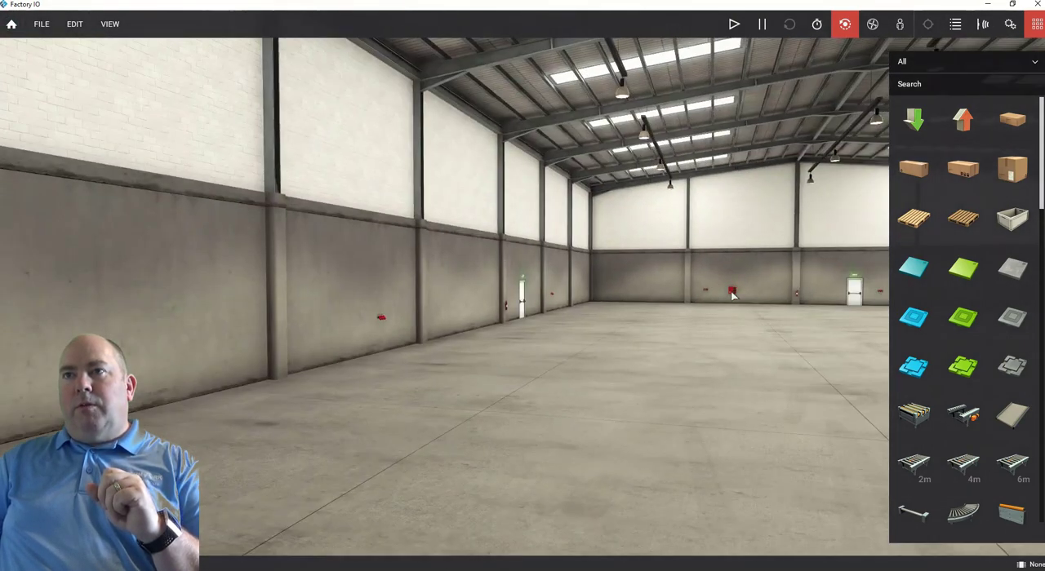
Focus the orbit camera on the red fire cabinet on the far wall, zoom and orbit around it, and shift the view sideways.
{"action": "double_click", "coordinate": [733, 292]}
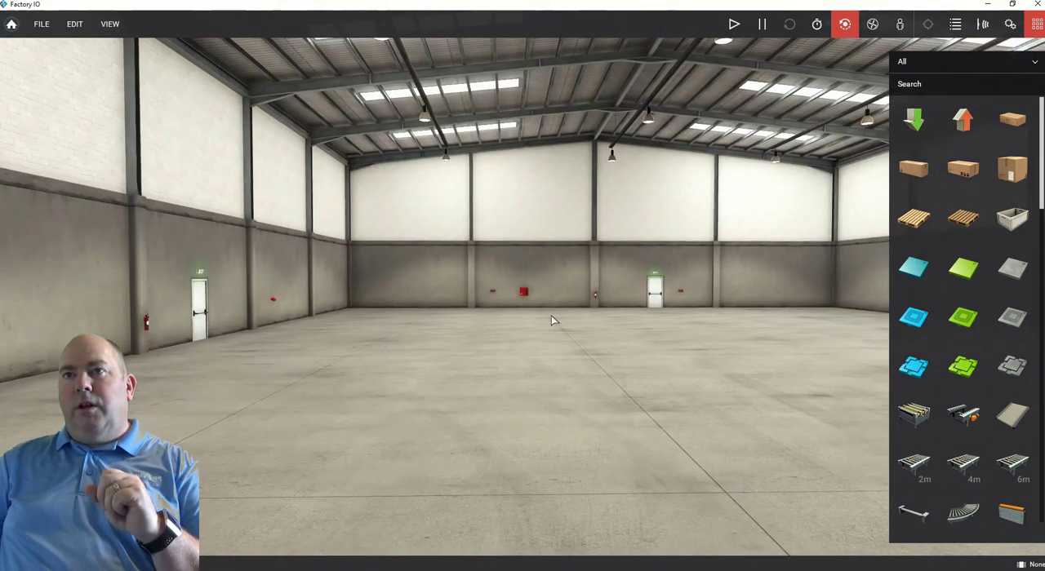
{"action": "scroll", "coordinate": [505, 303], "scroll_direction": "up", "scroll_amount": 5}
{"action": "scroll", "coordinate": [505, 303], "scroll_direction": "up", "scroll_amount": 3}
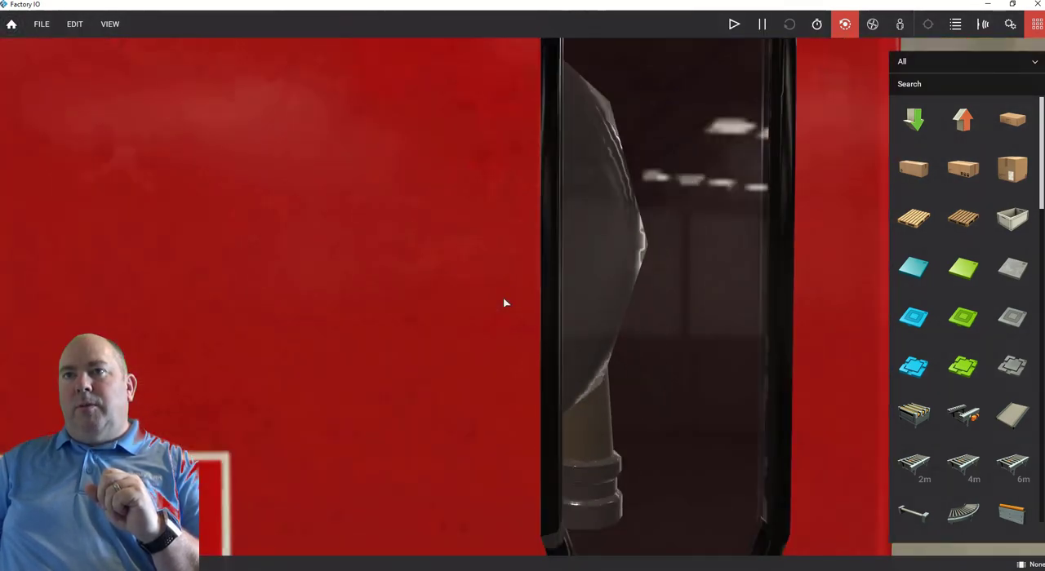
{"action": "scroll", "coordinate": [505, 303], "scroll_direction": "down", "scroll_amount": 3}
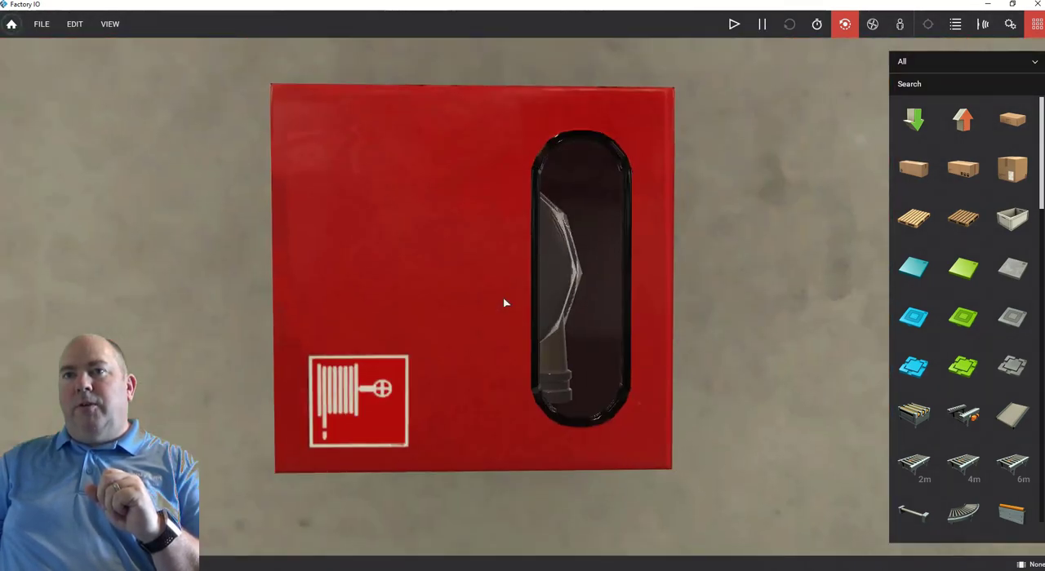
{"action": "scroll", "coordinate": [504, 303], "scroll_direction": "down", "scroll_amount": 10}
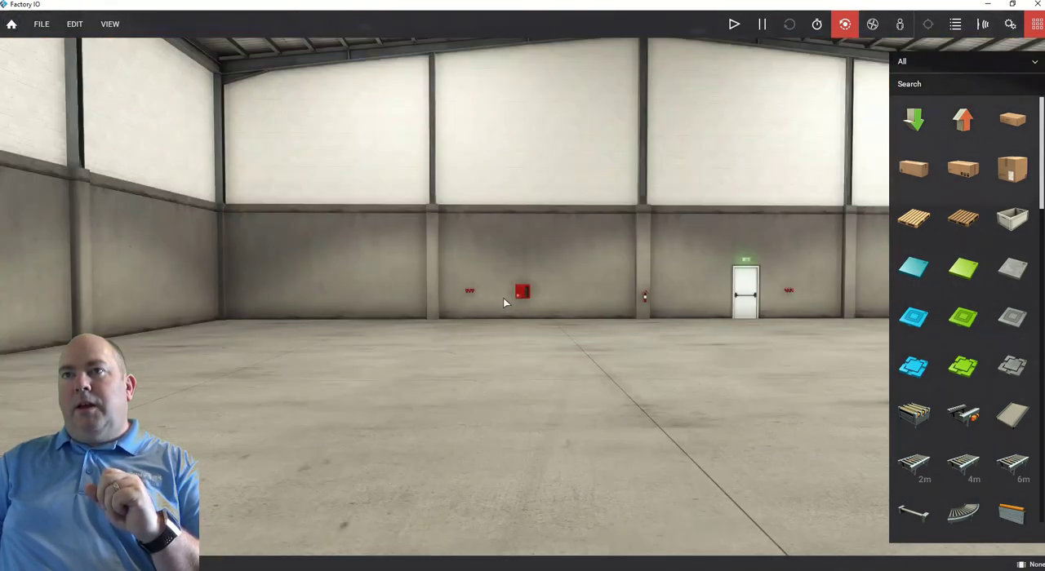
{"action": "scroll", "coordinate": [504, 303], "scroll_direction": "down", "scroll_amount": 5}
{"action": "right_click_drag", "start_coordinate": [503, 297], "coordinate": [409, 269]}
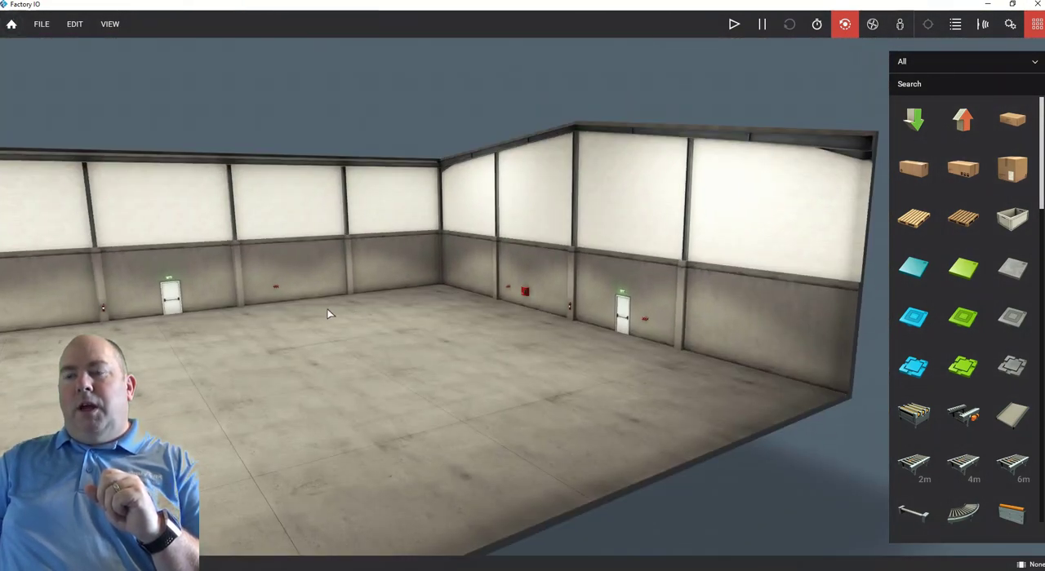
{"action": "key", "text": "a"}
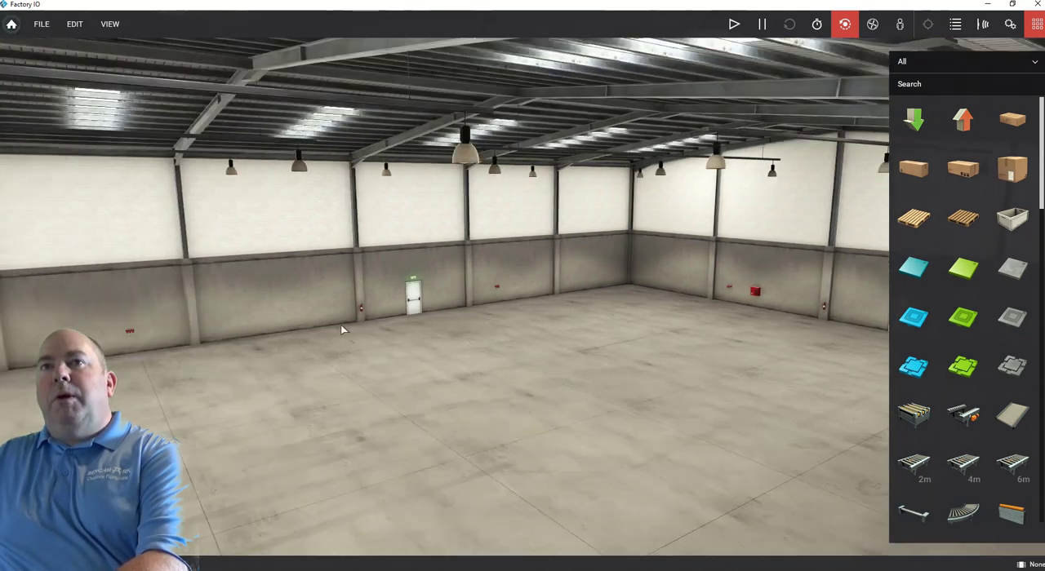
{"action": "key", "text": "d"}
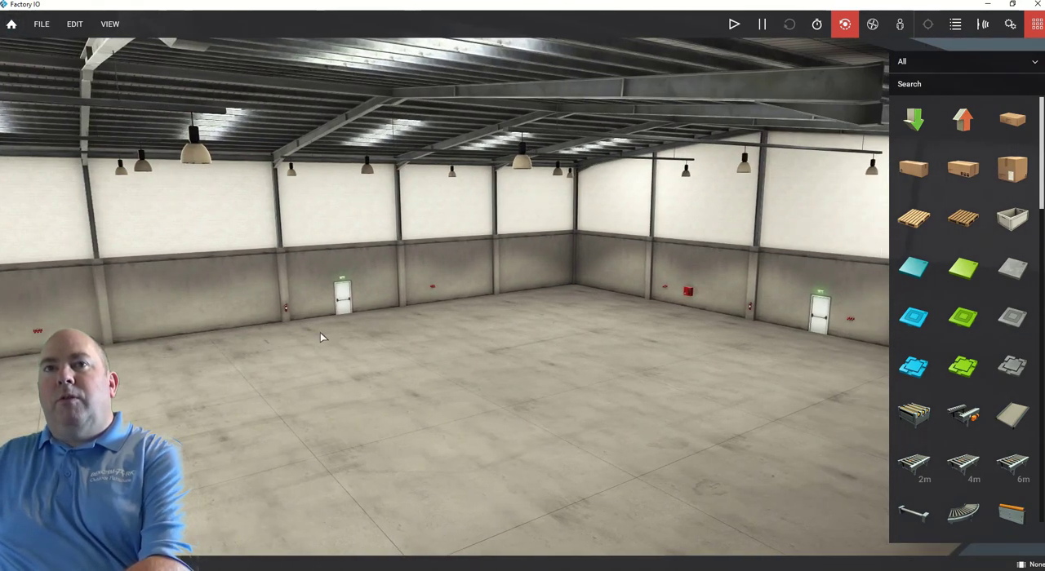
{"action": "scroll", "coordinate": [320, 337], "scroll_direction": "up", "scroll_amount": 4}
{"action": "scroll", "coordinate": [321, 337], "scroll_direction": "down", "scroll_amount": 4}
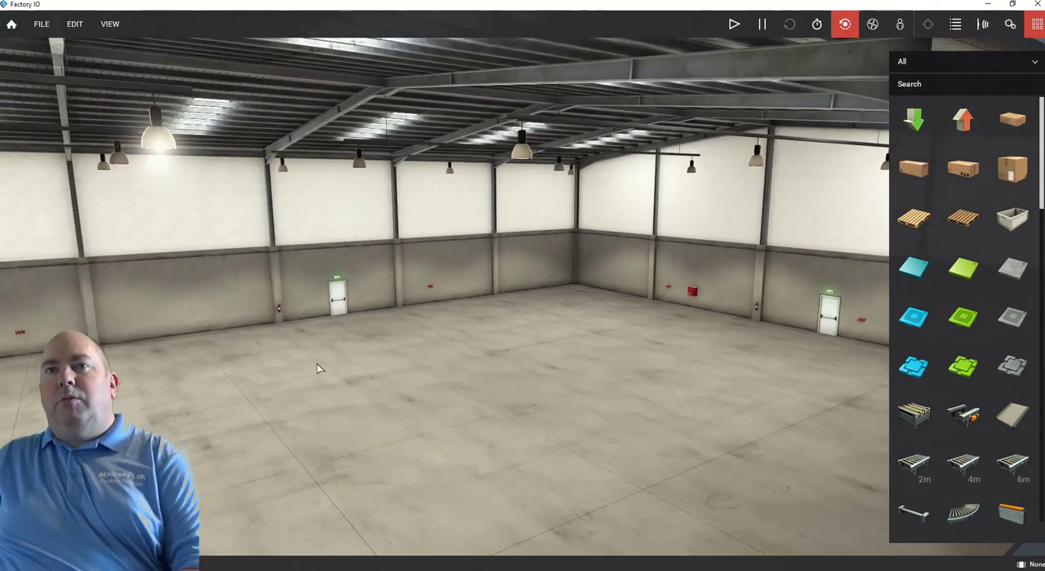
{"action": "right_click_drag", "start_coordinate": [317, 364], "coordinate": [375, 386]}
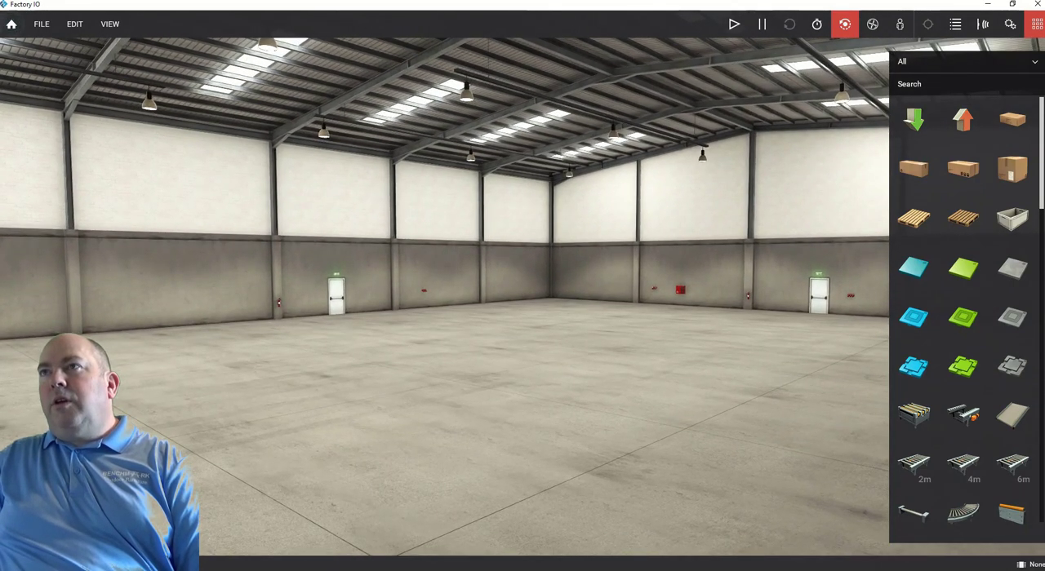
Hide and reshow the parts palette, and browse to its belt conveyors.
{"action": "left_click", "coordinate": [1037, 24]}
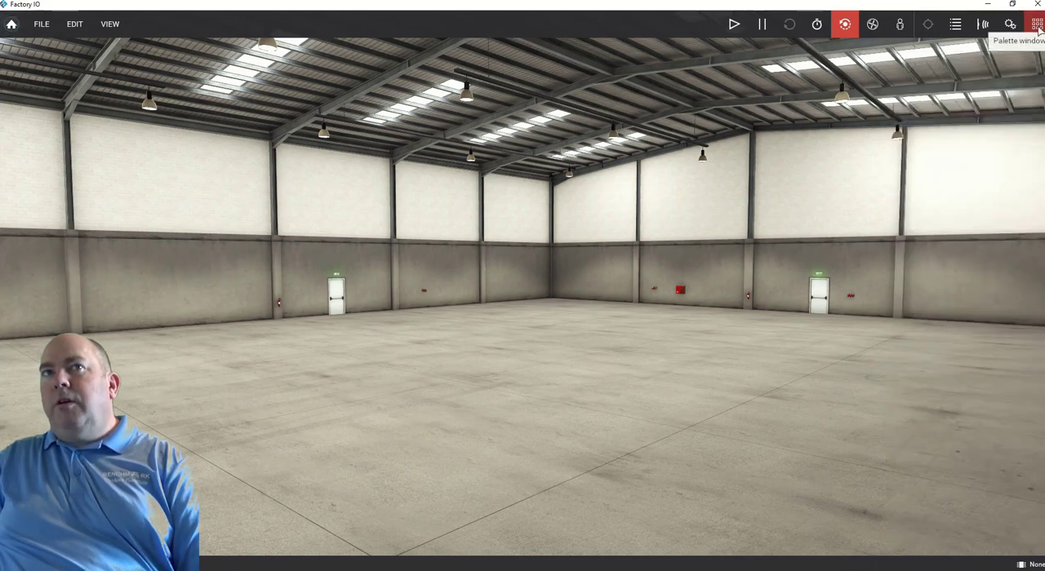
{"action": "left_click", "coordinate": [1036, 25]}
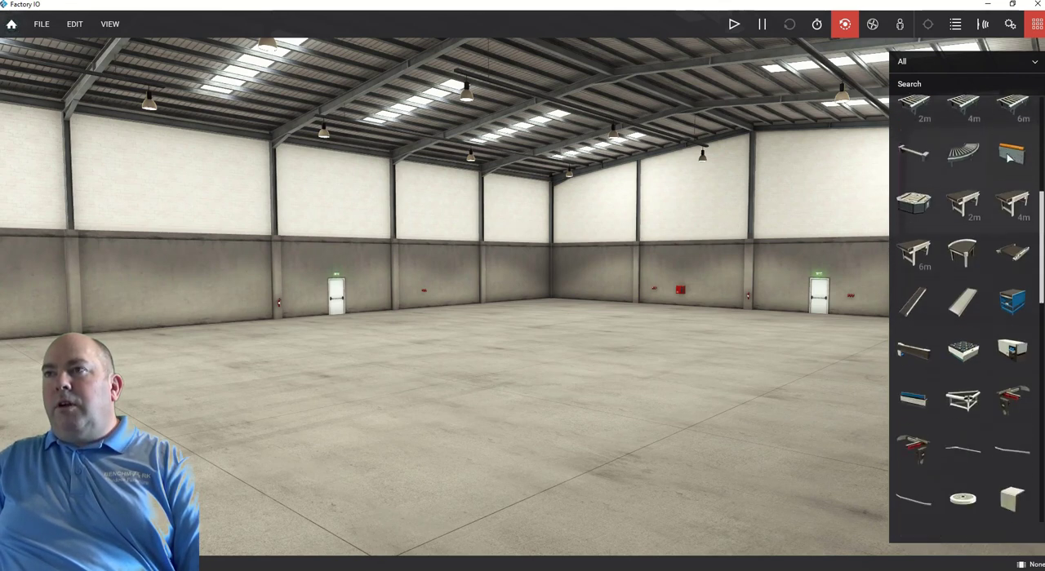
{"action": "scroll", "coordinate": [1009, 159], "scroll_direction": "up", "scroll_amount": 1}
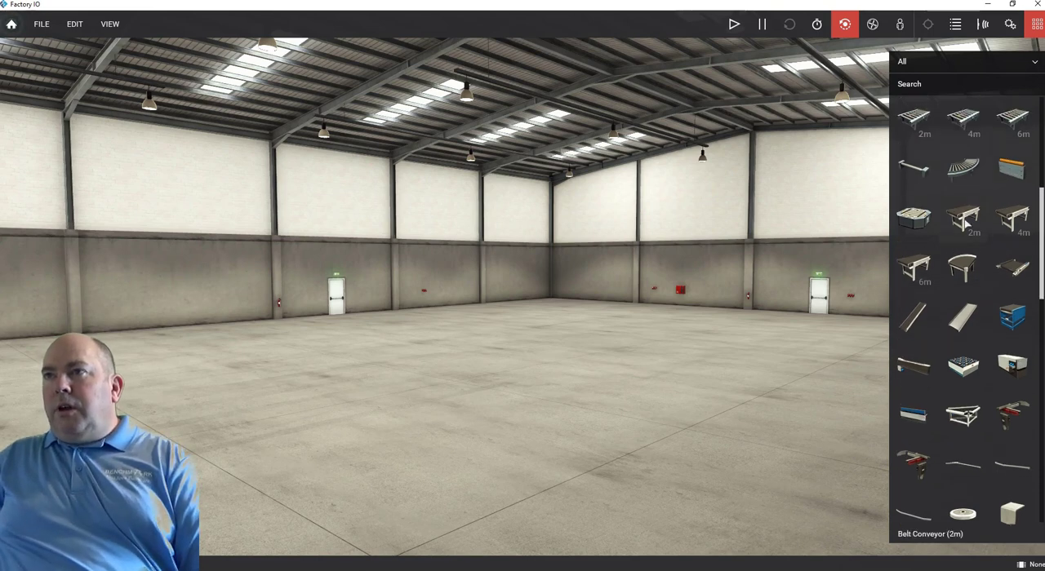
Place a 2 m belt conveyor, a curved belt conveyor beside it, and a 4 m belt conveyor on the floor.
{"action": "left_click_drag", "start_coordinate": [964, 216], "coordinate": [371, 404]}
{"action": "left_click_drag", "start_coordinate": [963, 267], "coordinate": [618, 356]}
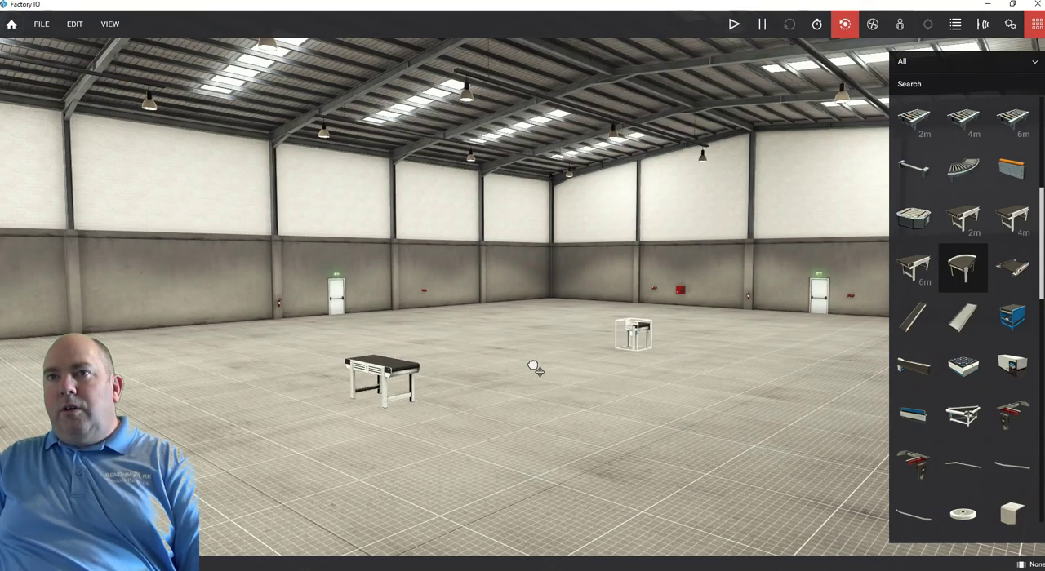
{"action": "left_click_drag", "start_coordinate": [472, 373], "coordinate": [441, 381]}
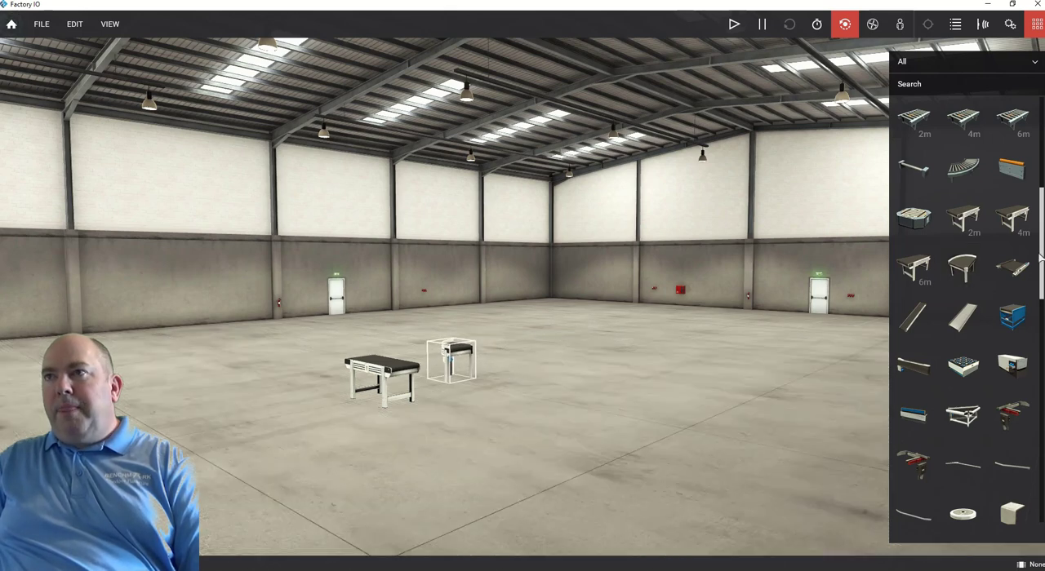
{"action": "left_click_drag", "start_coordinate": [1012, 217], "coordinate": [608, 366]}
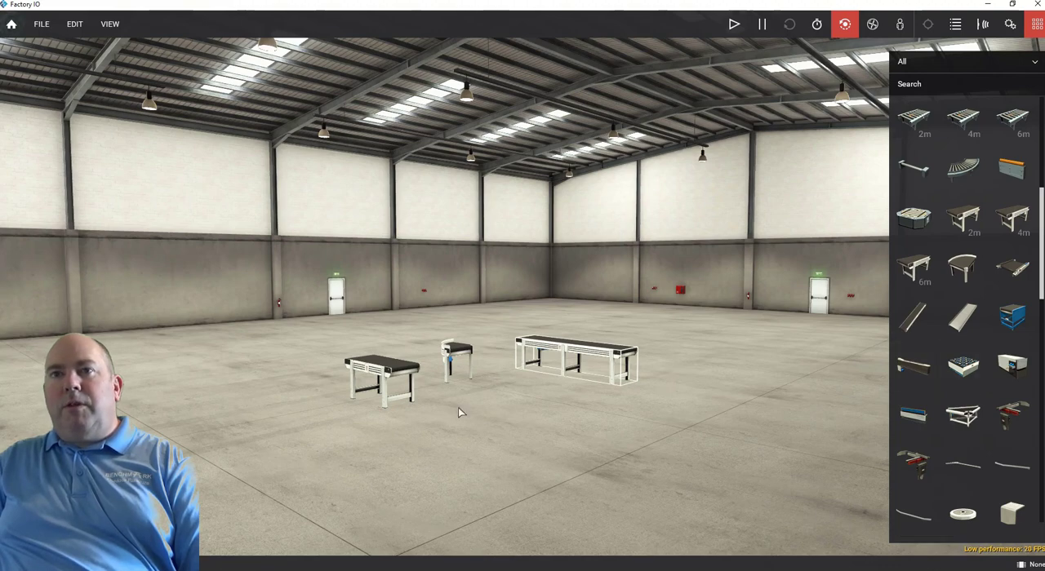
Inspect the three conveyors up close and from above, focusing the camera on the curved one.
{"action": "scroll", "coordinate": [390, 414], "scroll_direction": "up", "scroll_amount": 5}
{"action": "scroll", "coordinate": [396, 414], "scroll_direction": "down", "scroll_amount": 4}
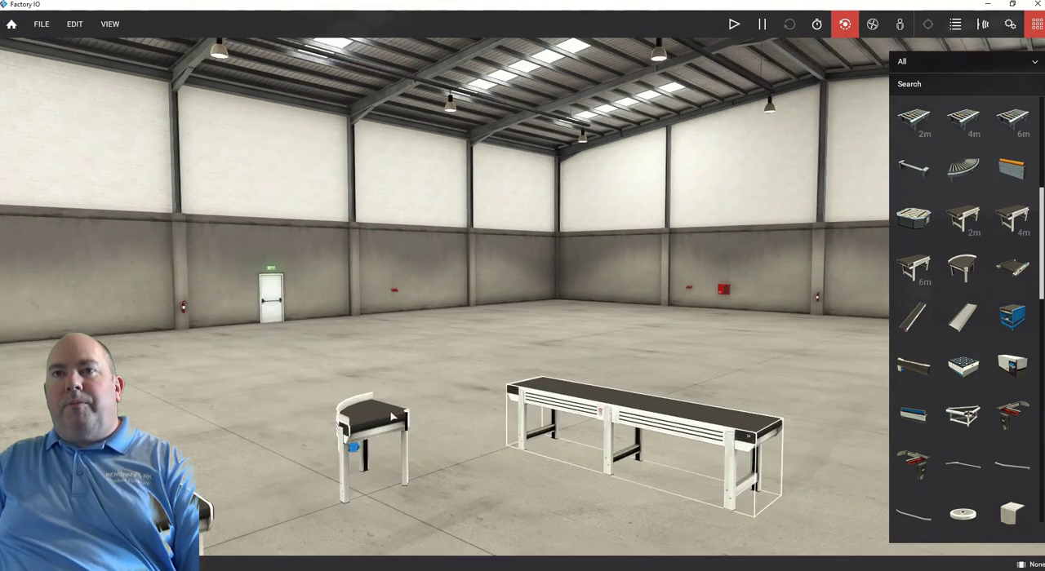
{"action": "right_click_drag", "start_coordinate": [403, 413], "coordinate": [384, 360]}
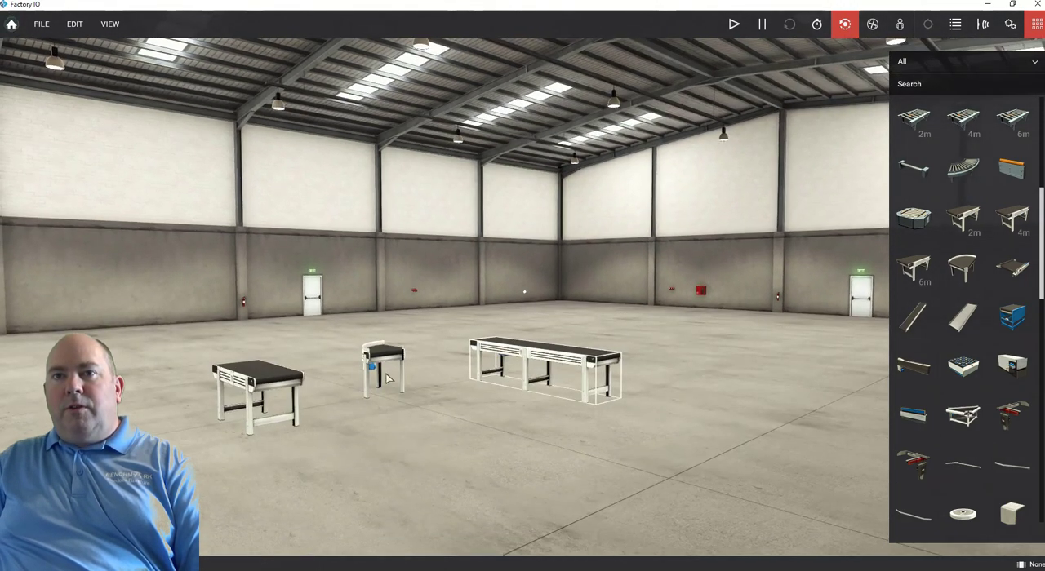
{"action": "double_click", "coordinate": [378, 354]}
{"action": "scroll", "coordinate": [458, 337], "scroll_direction": "up", "scroll_amount": 5}
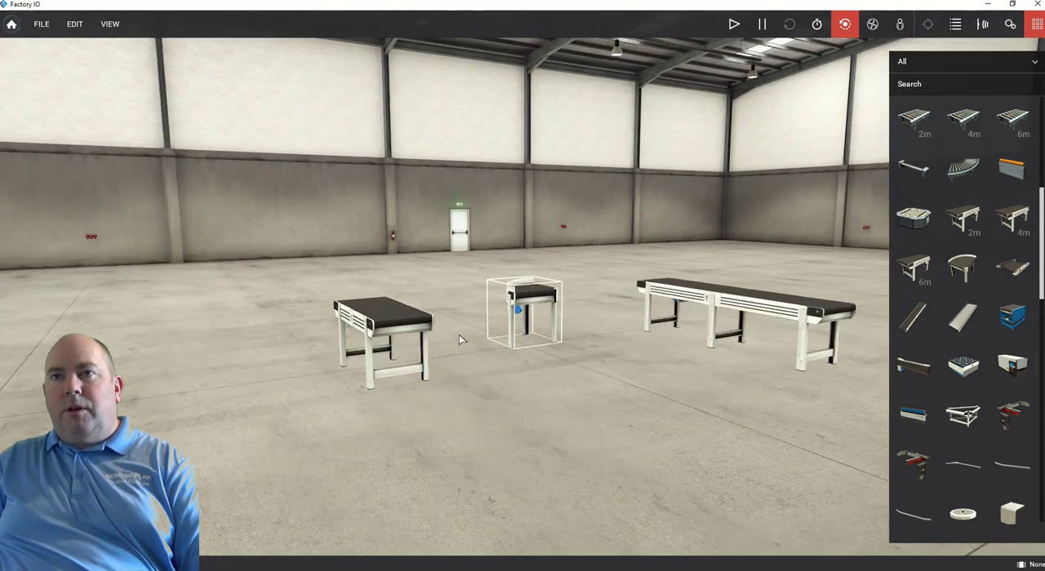
{"action": "scroll", "coordinate": [459, 335], "scroll_direction": "up", "scroll_amount": 2}
{"action": "scroll", "coordinate": [455, 339], "scroll_direction": "down", "scroll_amount": 4}
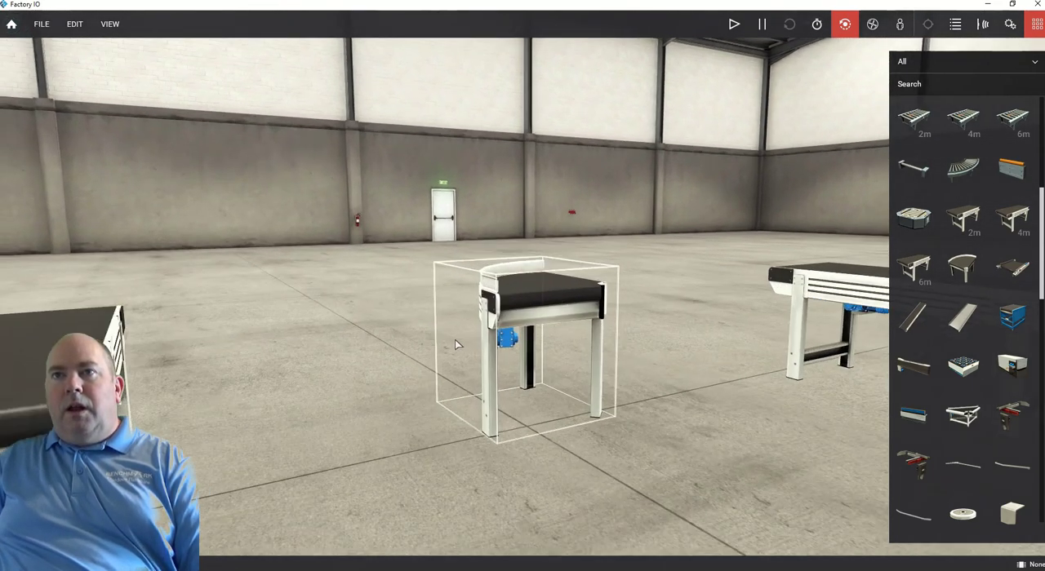
{"action": "right_click_drag", "start_coordinate": [438, 332], "coordinate": [365, 277]}
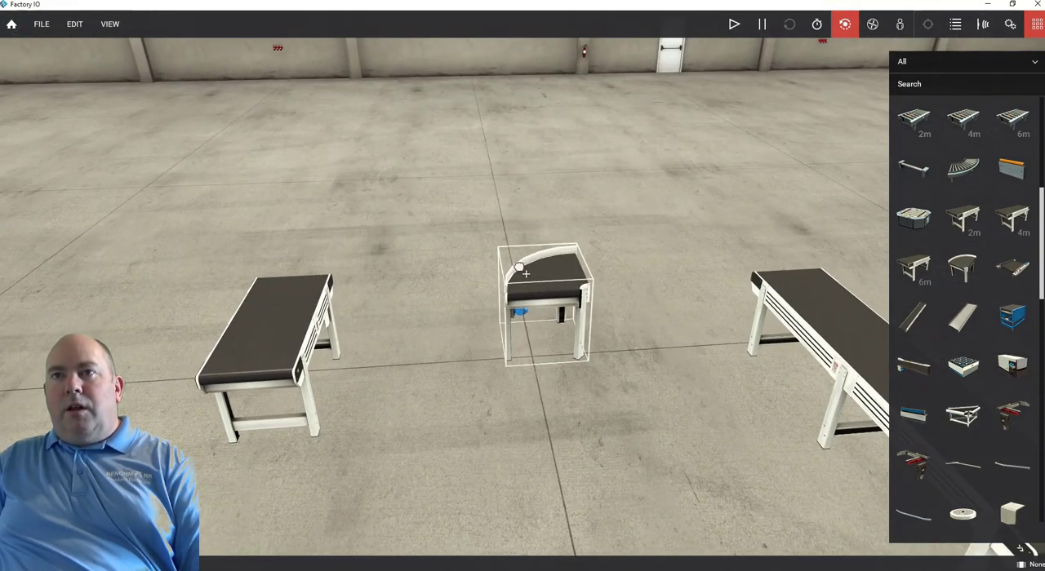
Attach the curved belt conveyor to the end of the 2 m conveyor and inspect the joint up close.
{"action": "left_click_drag", "start_coordinate": [525, 274], "coordinate": [302, 277]}
{"action": "scroll", "coordinate": [301, 278], "scroll_direction": "up", "scroll_amount": 5}
{"action": "scroll", "coordinate": [302, 284], "scroll_direction": "down", "scroll_amount": 1}
{"action": "right_click_drag", "start_coordinate": [304, 291], "coordinate": [362, 276]}
{"action": "double_click", "coordinate": [192, 281]}
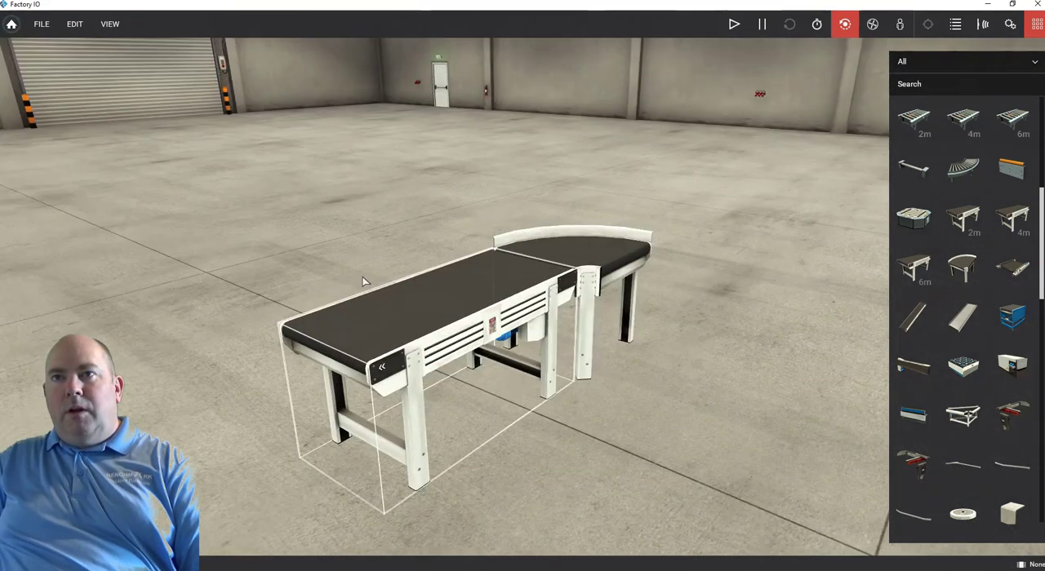
{"action": "scroll", "coordinate": [555, 260], "scroll_direction": "up", "scroll_amount": 4}
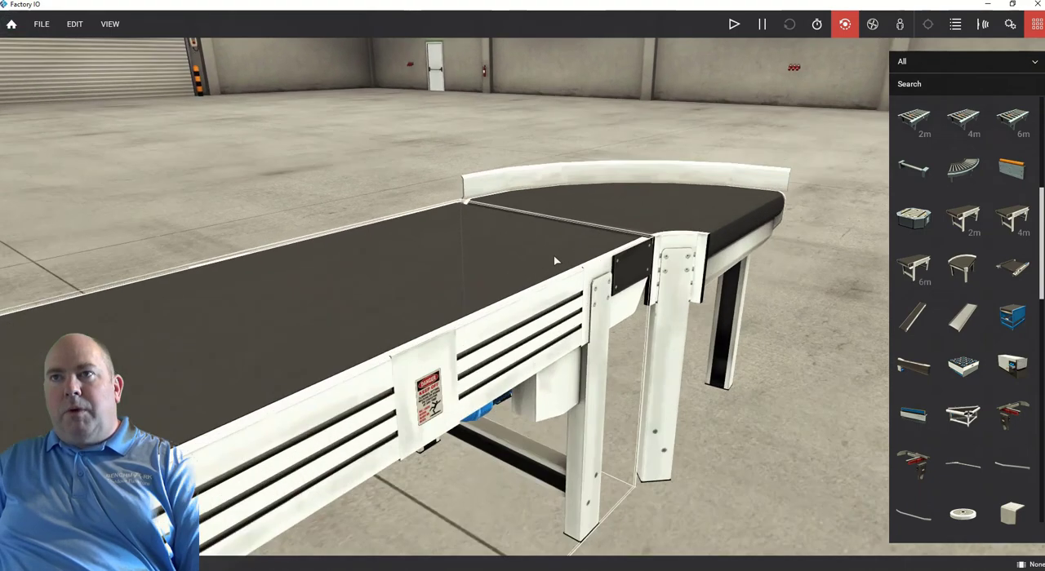
{"action": "scroll", "coordinate": [554, 259], "scroll_direction": "down", "scroll_amount": 5}
{"action": "scroll", "coordinate": [556, 261], "scroll_direction": "down", "scroll_amount": 4}
Rotate the 4 m belt conveyor in yaw so it lies perpendicular to the 2 m conveyor.
{"action": "right_click_drag", "start_coordinate": [563, 274], "coordinate": [845, 245]}
{"action": "left_click_drag", "start_coordinate": [844, 245], "coordinate": [674, 243]}
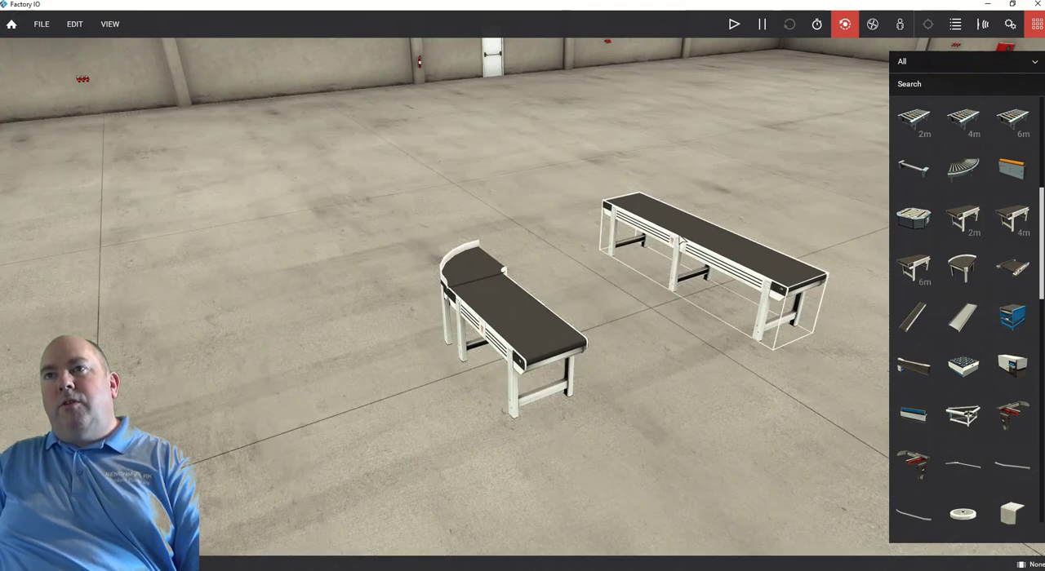
{"action": "right_click", "coordinate": [686, 236]}
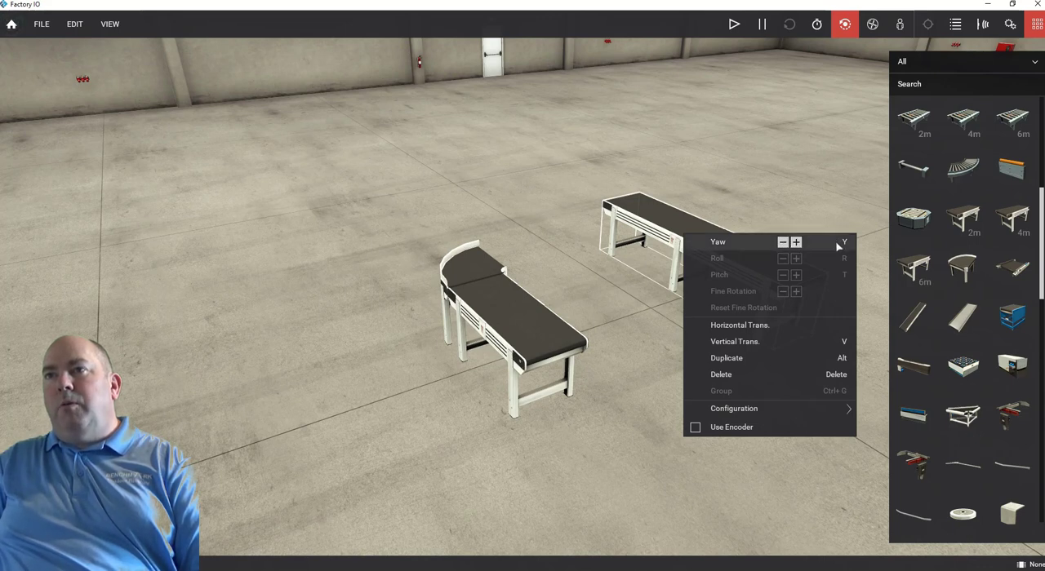
{"action": "left_click", "coordinate": [783, 244]}
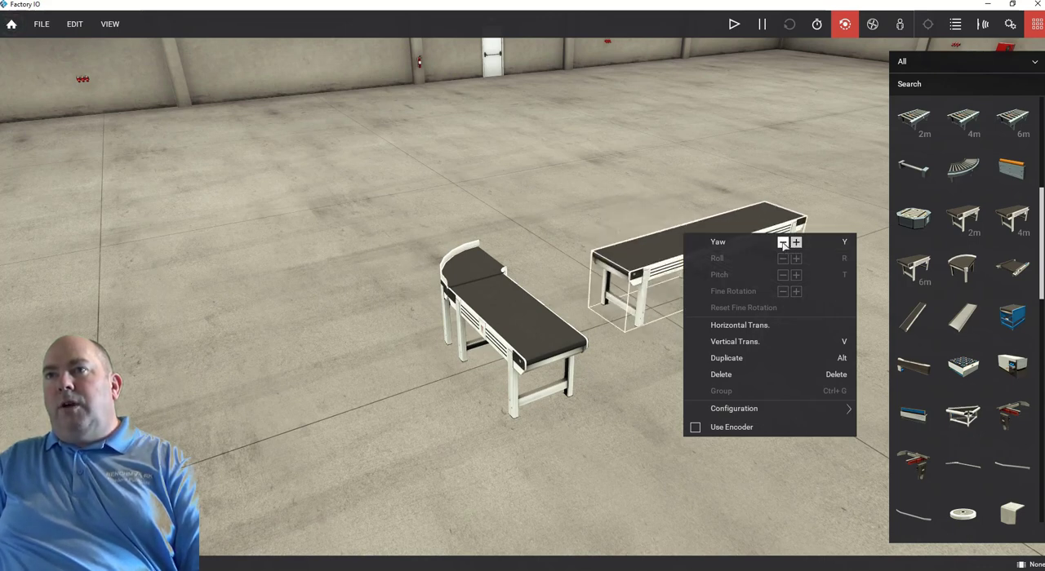
{"action": "left_click", "coordinate": [783, 243]}
{"action": "left_click", "coordinate": [783, 244]}
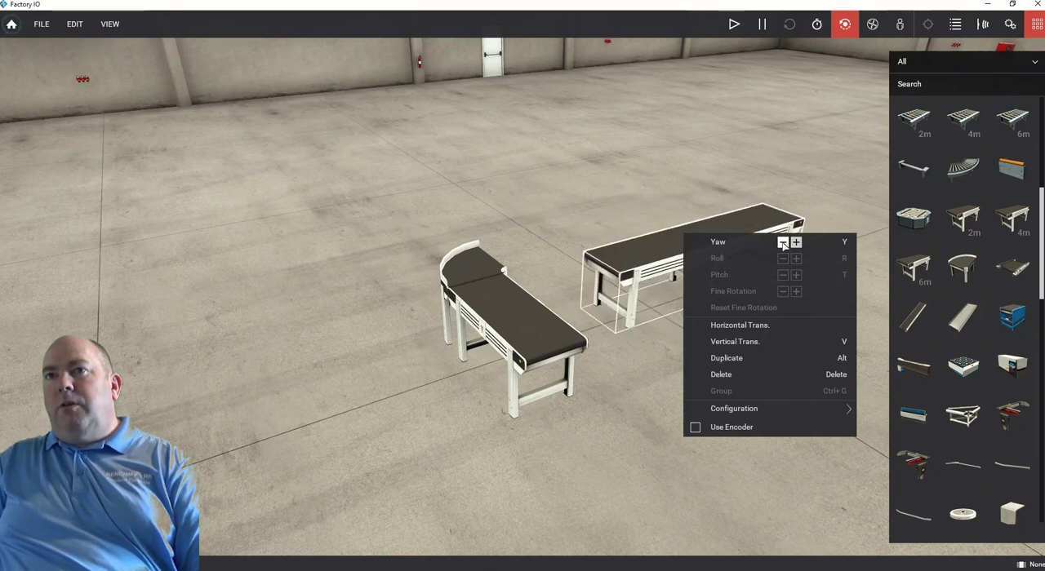
{"action": "left_click", "coordinate": [783, 243]}
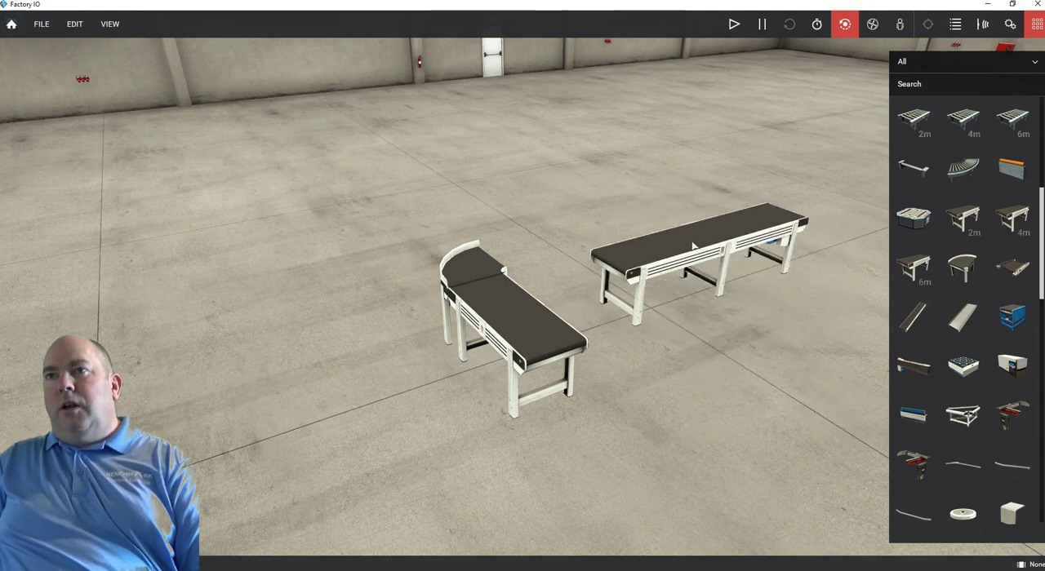
Attach the 4 m belt conveyor to the free end of the curved conveyor and view the L-shaped line from the opposite side.
{"action": "left_click_drag", "start_coordinate": [693, 245], "coordinate": [576, 244]}
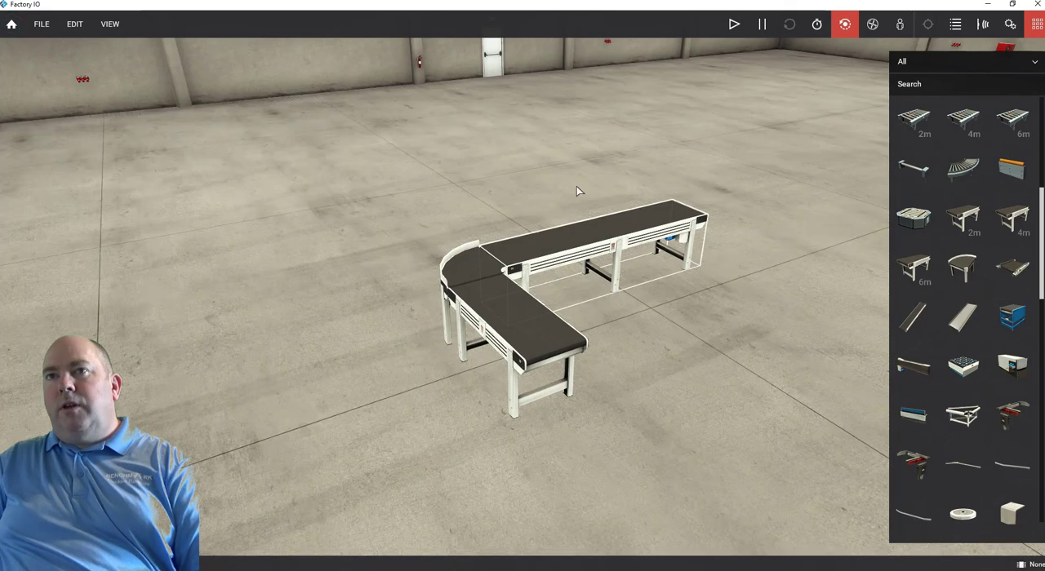
{"action": "right_click_drag", "start_coordinate": [550, 185], "coordinate": [112, 279]}
{"action": "right_click_drag", "start_coordinate": [354, 377], "coordinate": [511, 324]}
{"action": "right_click_drag", "start_coordinate": [539, 329], "coordinate": [519, 331]}
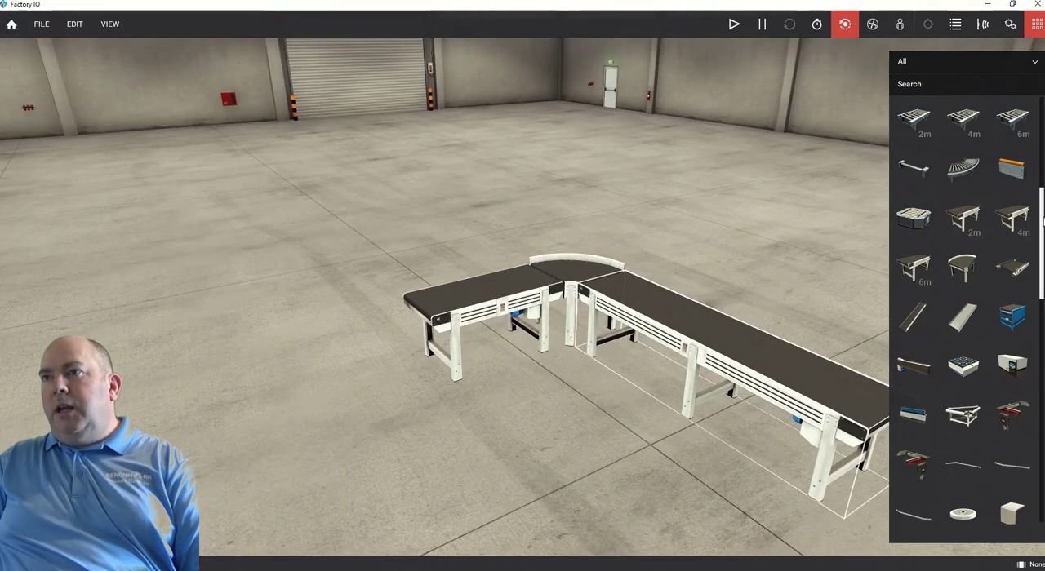
Place a pusher from the palette on the floor near the free end of the 2 m belt conveyor.
{"action": "left_click_drag", "start_coordinate": [1042, 214], "coordinate": [1041, 258]}
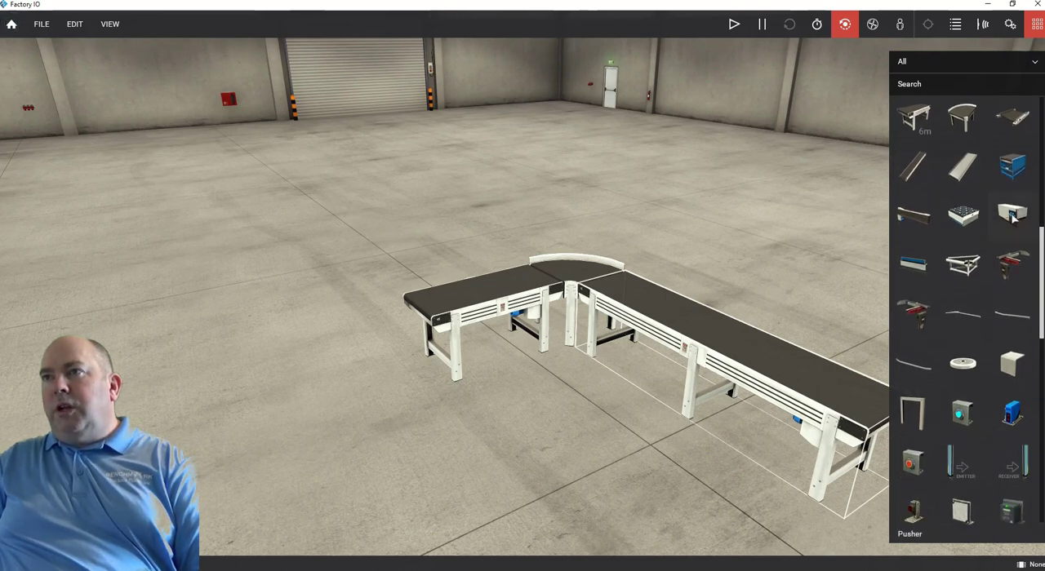
{"action": "left_click_drag", "start_coordinate": [1015, 216], "coordinate": [996, 216]}
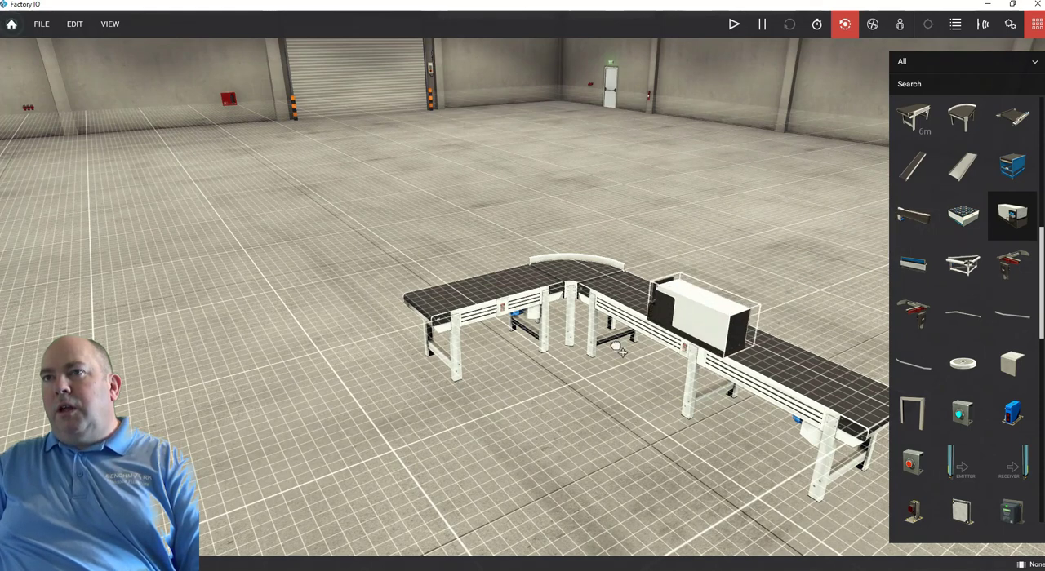
{"action": "left_click_drag", "start_coordinate": [622, 352], "coordinate": [360, 392]}
{"action": "right_click_drag", "start_coordinate": [293, 417], "coordinate": [289, 403]}
Shift the pusher slightly beside the conveyor line and inspect its push plate up close.
{"action": "right_click", "coordinate": [304, 393]}
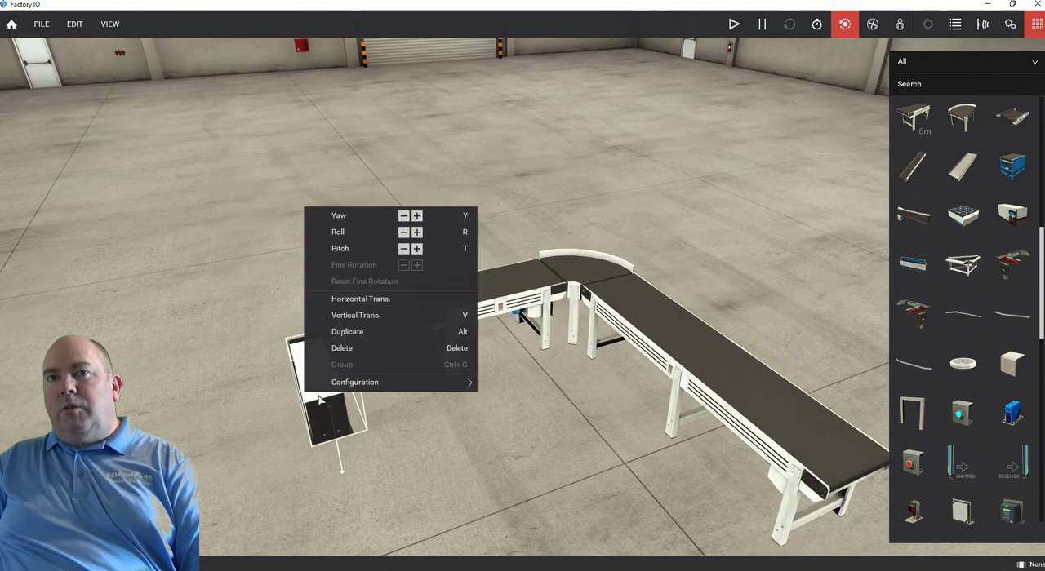
{"action": "left_click", "coordinate": [353, 416]}
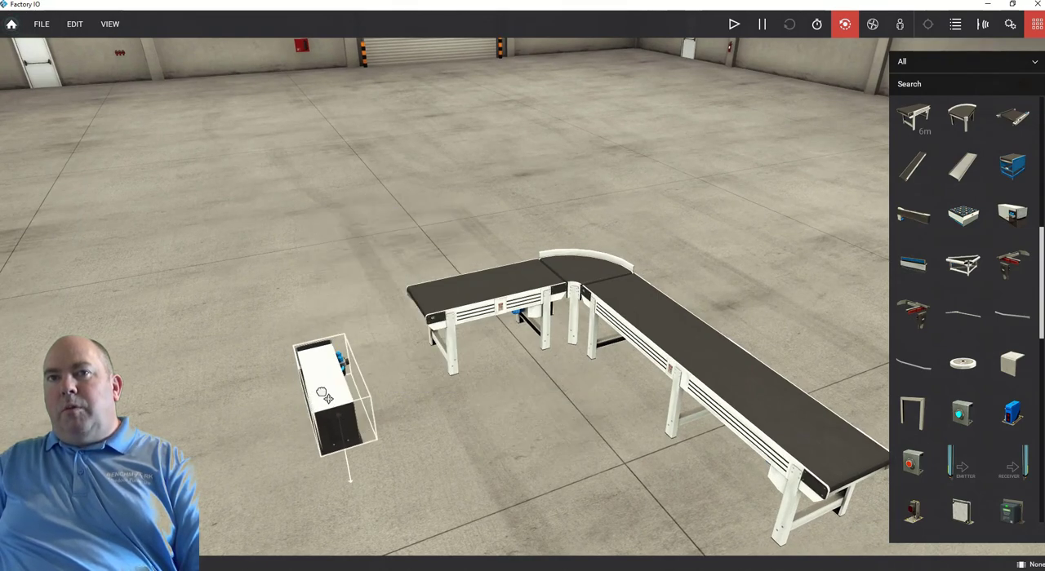
{"action": "left_click_drag", "start_coordinate": [320, 396], "coordinate": [298, 374]}
{"action": "right_click_drag", "start_coordinate": [276, 397], "coordinate": [510, 363]}
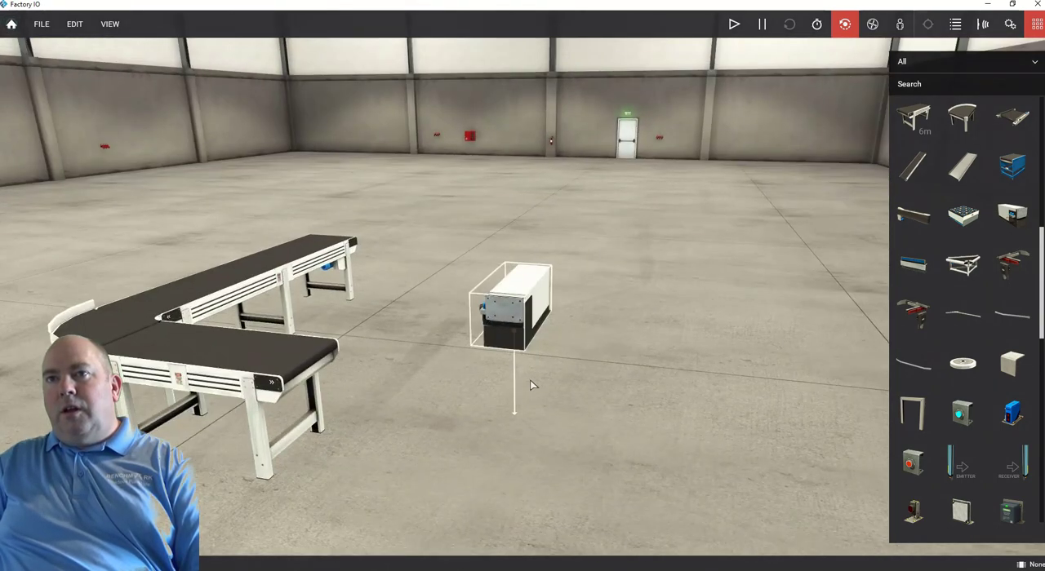
{"action": "scroll", "coordinate": [490, 313], "scroll_direction": "up", "scroll_amount": 6}
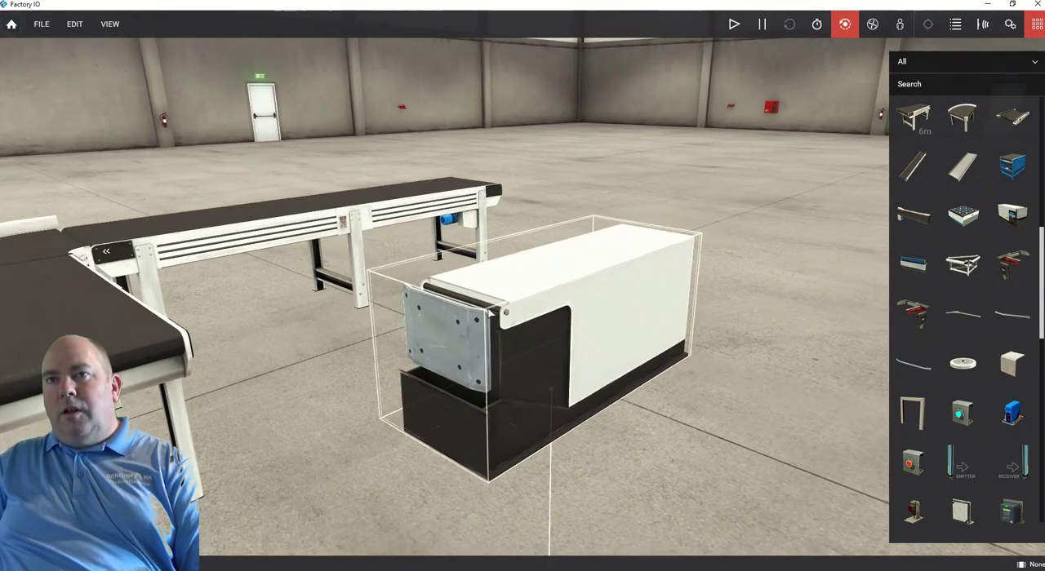
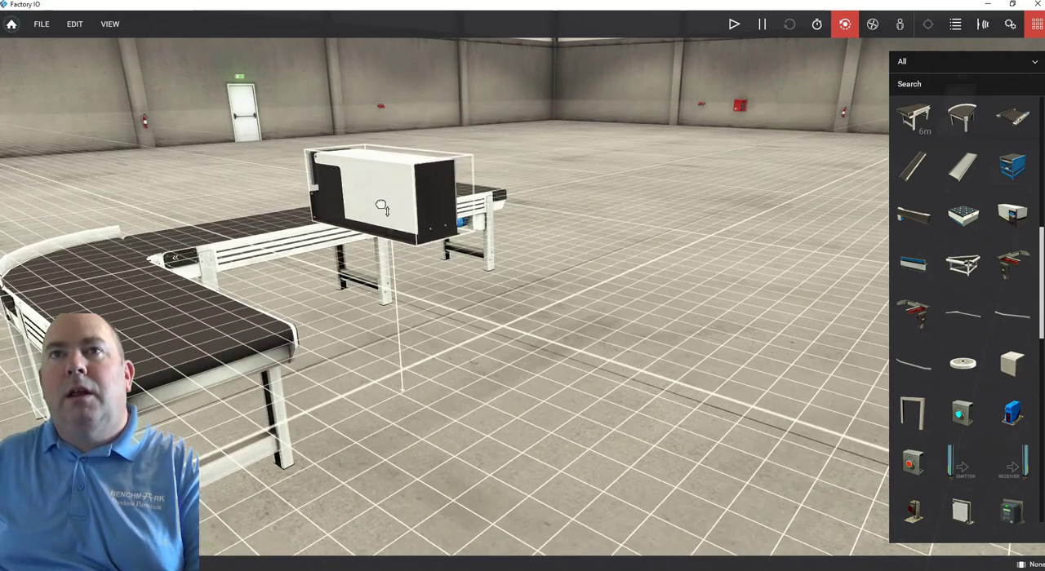
Raise the pusher off the floor beside the 4 m belt conveyor and adjust its height to bring the push plate level with the belt.
{"action": "right_click_drag", "start_coordinate": [102, 291], "coordinate": [210, 271]}
{"action": "double_click", "coordinate": [210, 271]}
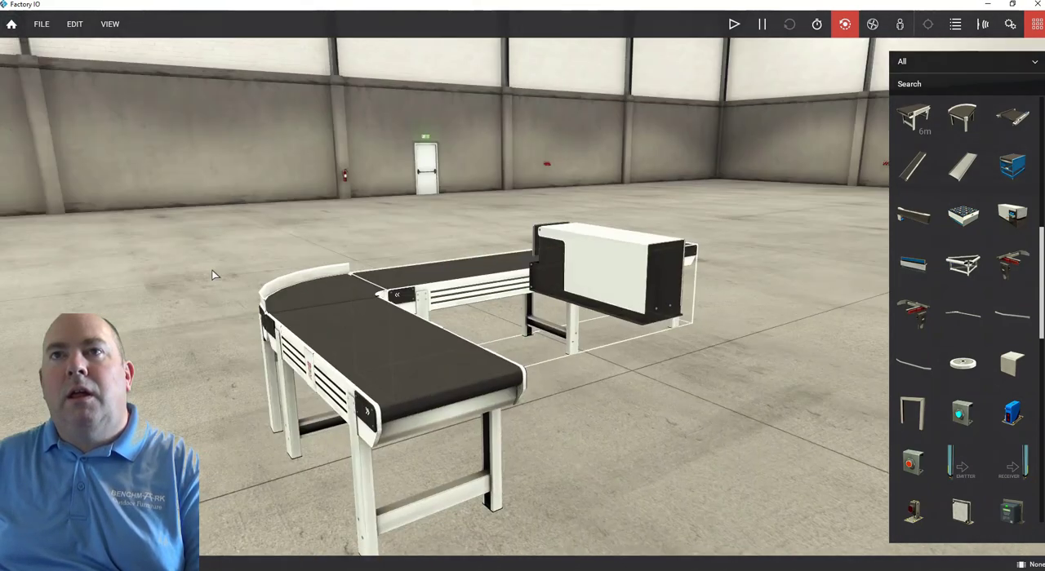
{"action": "right_click_drag", "start_coordinate": [319, 282], "coordinate": [698, 262]}
{"action": "left_click_drag", "start_coordinate": [665, 261], "coordinate": [542, 248]}
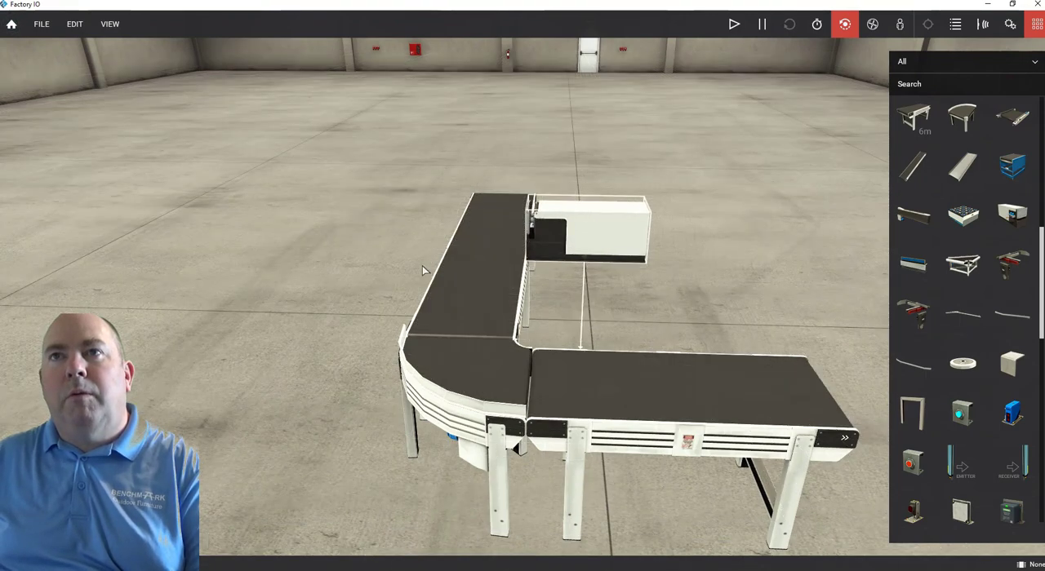
{"action": "right_click_drag", "start_coordinate": [423, 269], "coordinate": [693, 248]}
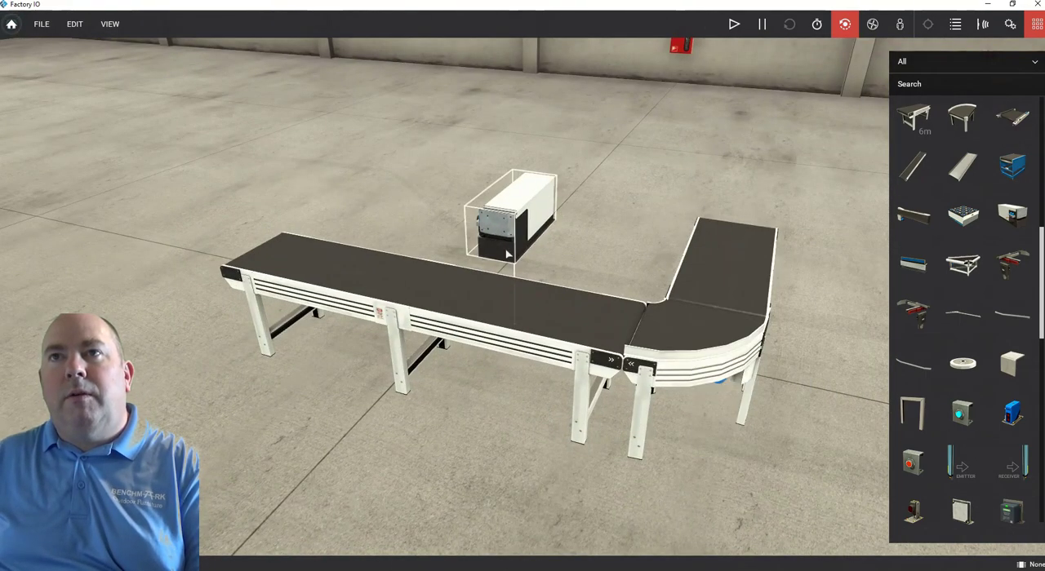
{"action": "left_click_drag", "start_coordinate": [515, 236], "coordinate": [512, 258]}
{"action": "mouse_move", "coordinate": [578, 245]}
{"action": "right_mouse_down"}
{"action": "mouse_move", "coordinate": [510, 237]}
{"action": "mouse_move", "coordinate": [477, 214]}
{"action": "right_mouse_up"}
{"action": "mouse_move", "coordinate": [478, 255]}
{"action": "right_mouse_down"}
{"action": "mouse_move", "coordinate": [545, 236]}
{"action": "mouse_move", "coordinate": [550, 264]}
{"action": "right_mouse_up"}
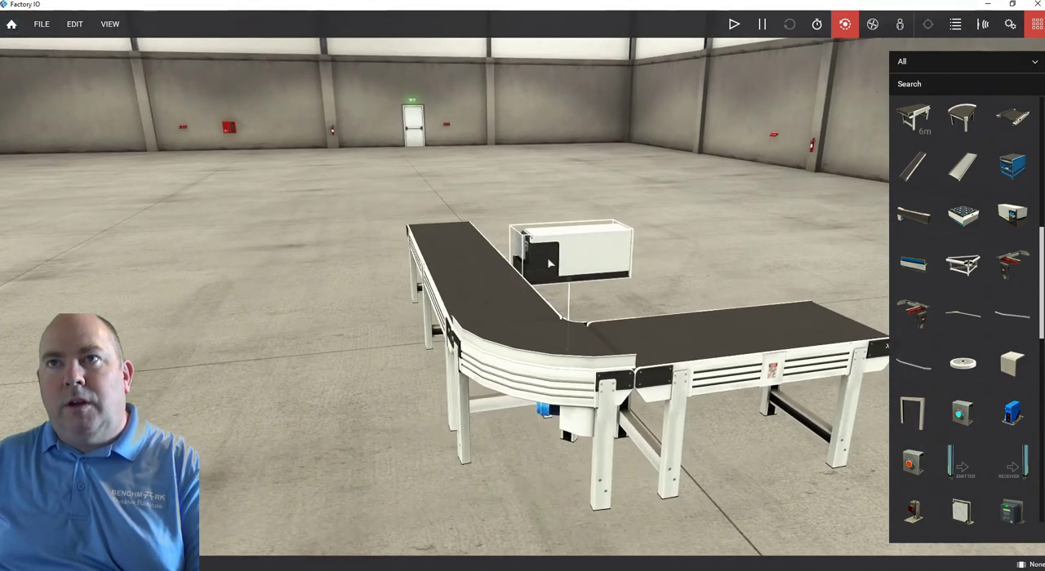
{"action": "left_click_drag", "start_coordinate": [548, 259], "coordinate": [550, 271]}
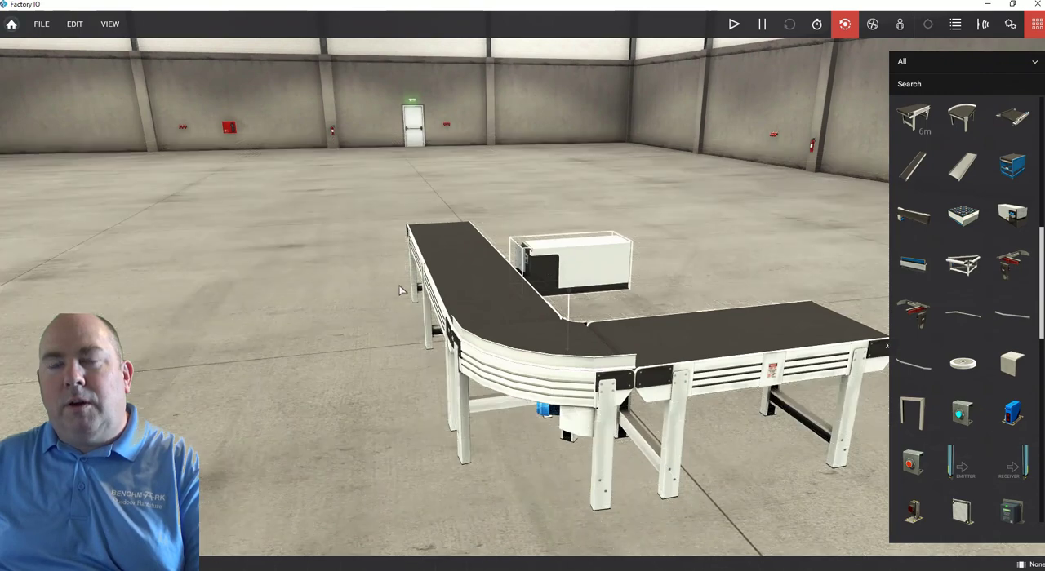
Examine the pusher's height and the gap between its push plate and the belt from several angles.
{"action": "mouse_move", "coordinate": [367, 176]}
{"action": "right_mouse_down"}
{"action": "mouse_move", "coordinate": [457, 227]}
{"action": "mouse_move", "coordinate": [500, 234]}
{"action": "mouse_move", "coordinate": [391, 232]}
{"action": "mouse_move", "coordinate": [368, 292]}
{"action": "mouse_move", "coordinate": [263, 336]}
{"action": "mouse_move", "coordinate": [450, 299]}
{"action": "mouse_move", "coordinate": [534, 268]}
{"action": "right_mouse_up"}
{"action": "scroll", "coordinate": [535, 269], "scroll_direction": "up", "scroll_amount": 6}
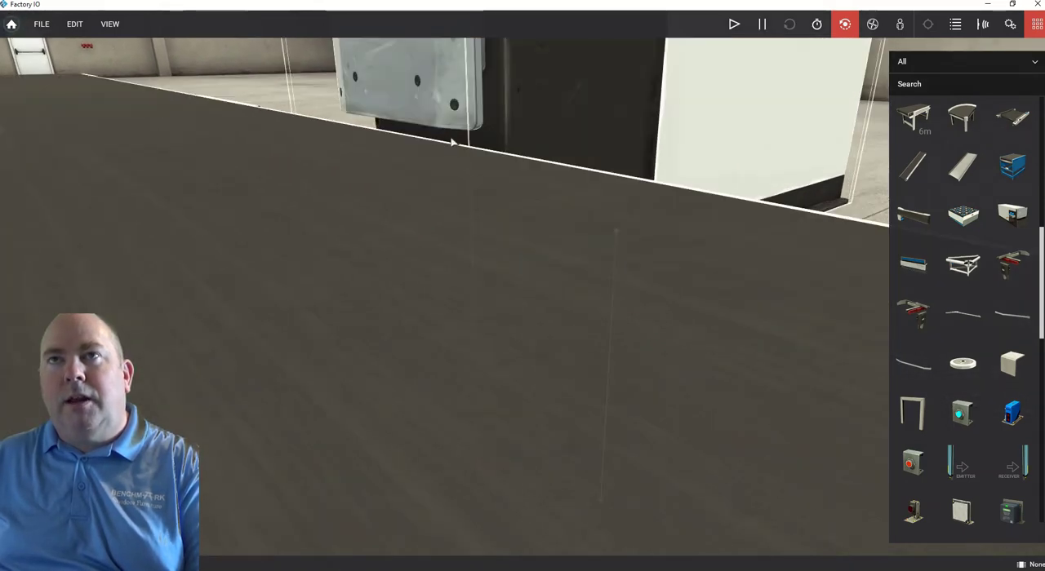
{"action": "scroll", "coordinate": [453, 143], "scroll_direction": "down", "scroll_amount": 5}
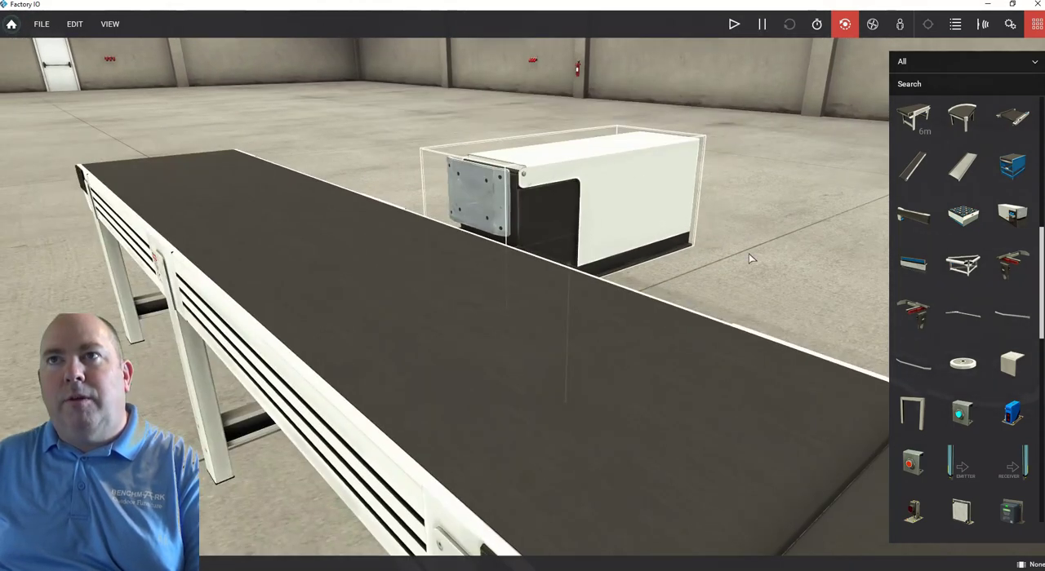
{"action": "right_click_drag", "start_coordinate": [751, 258], "coordinate": [548, 280]}
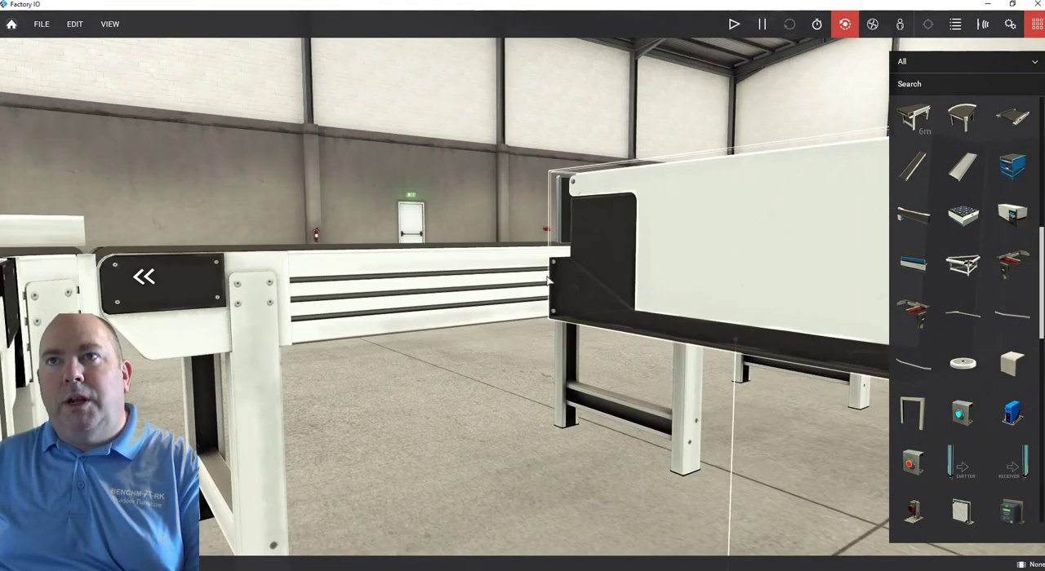
{"action": "right_click_drag", "start_coordinate": [580, 342], "coordinate": [618, 355]}
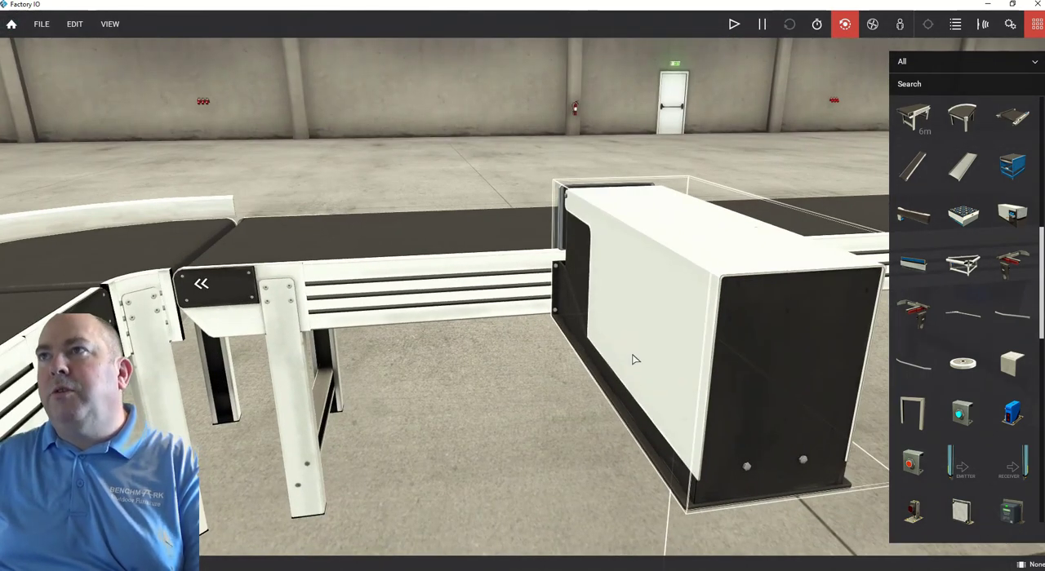
{"action": "scroll", "coordinate": [618, 395], "scroll_direction": "down", "scroll_amount": 3}
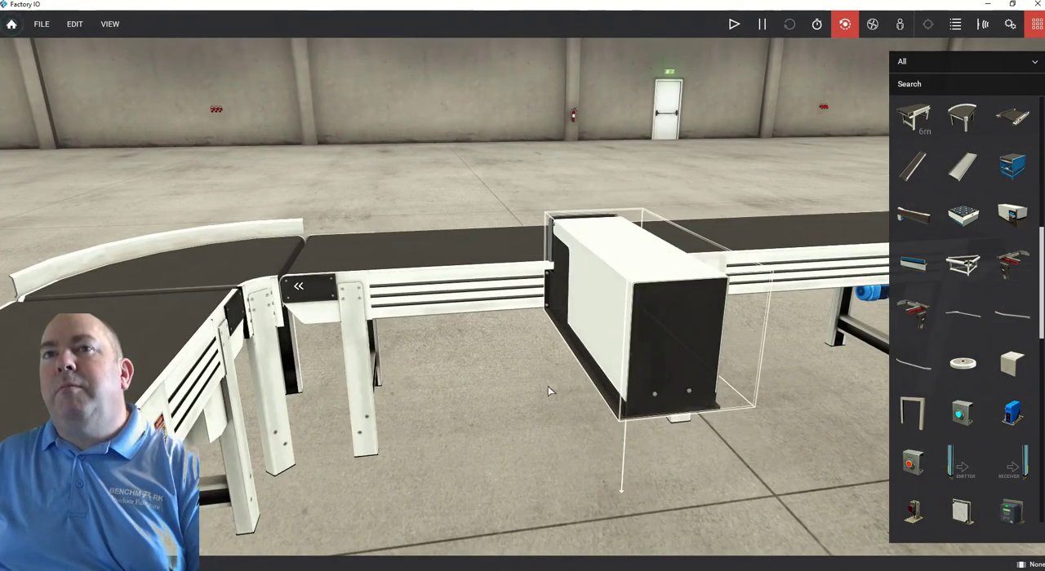
{"action": "scroll", "coordinate": [547, 387], "scroll_direction": "down", "scroll_amount": 3}
{"action": "scroll", "coordinate": [547, 385], "scroll_direction": "up", "scroll_amount": 3}
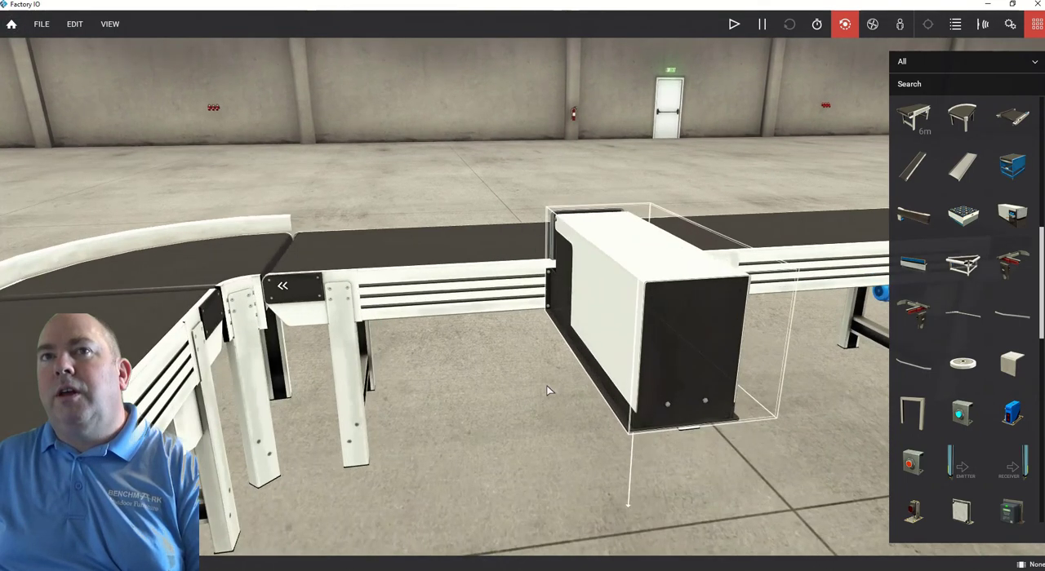
{"action": "scroll", "coordinate": [546, 385], "scroll_direction": "down", "scroll_amount": 3}
{"action": "scroll", "coordinate": [507, 386], "scroll_direction": "up", "scroll_amount": 2}
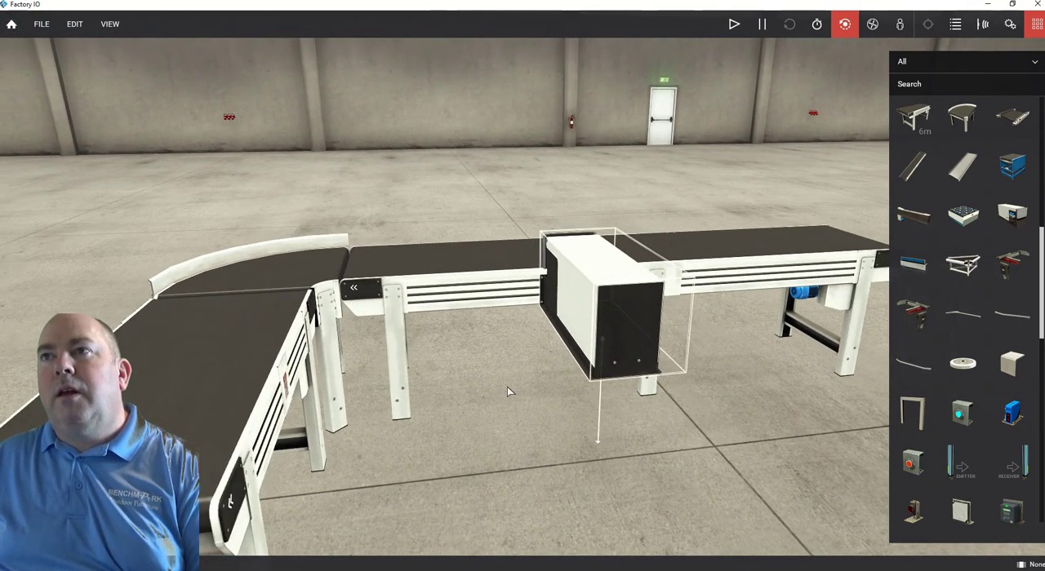
{"action": "scroll", "coordinate": [507, 387], "scroll_direction": "down", "scroll_amount": 1}
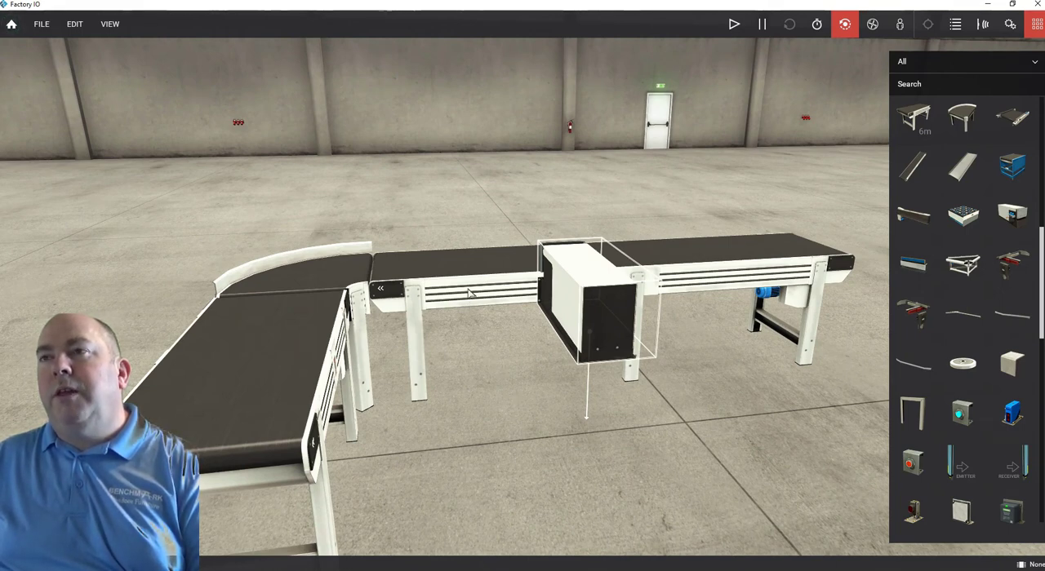
{"action": "right_click_drag", "start_coordinate": [501, 379], "coordinate": [414, 355]}
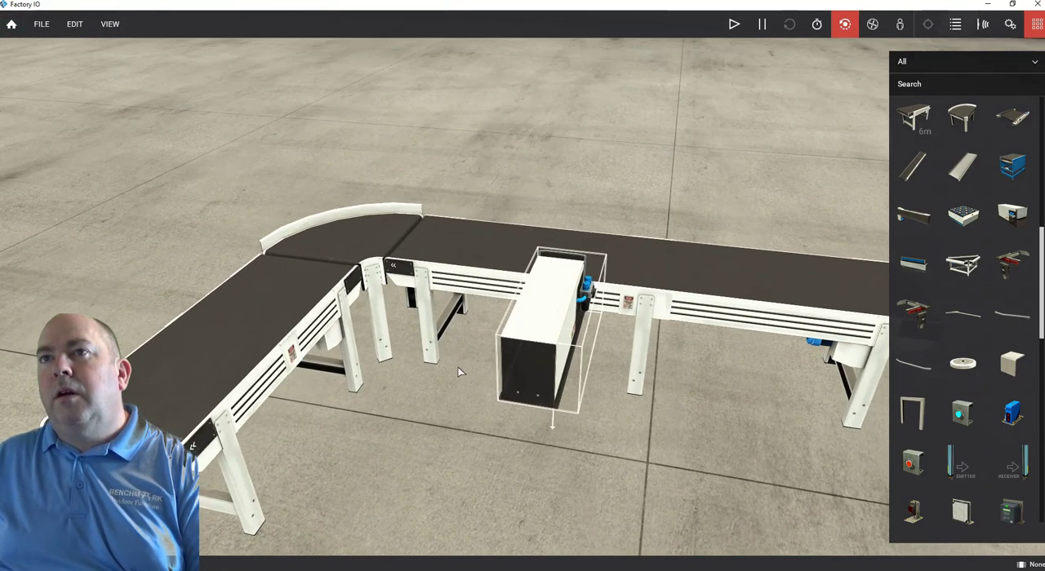
Place a column from the palette on the floor beside the raised pusher.
{"action": "scroll", "coordinate": [459, 360], "scroll_direction": "down", "scroll_amount": 5}
{"action": "right_click_drag", "start_coordinate": [519, 331], "coordinate": [473, 310]}
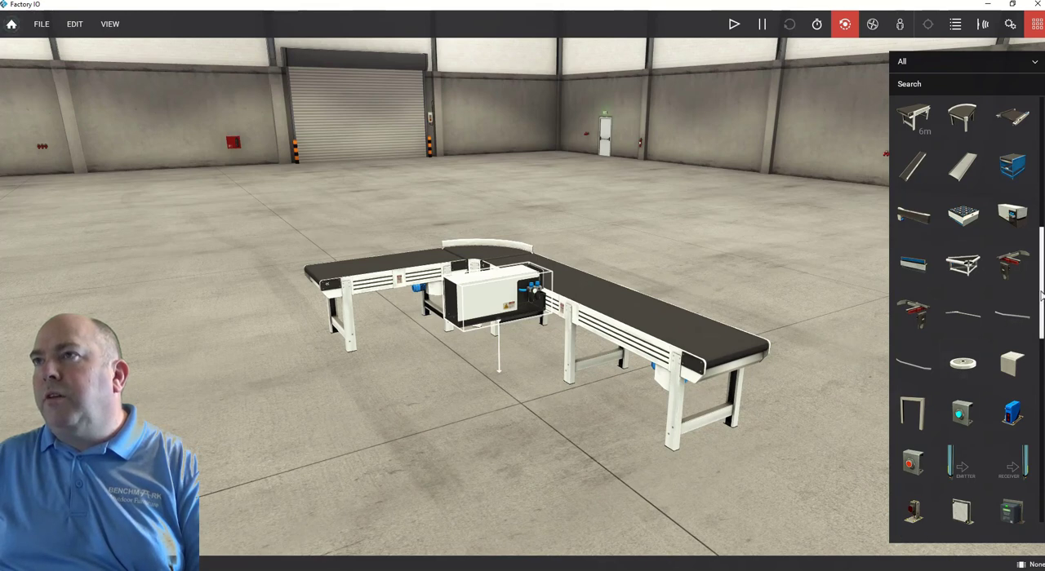
{"action": "left_click_drag", "start_coordinate": [1041, 295], "coordinate": [1035, 399]}
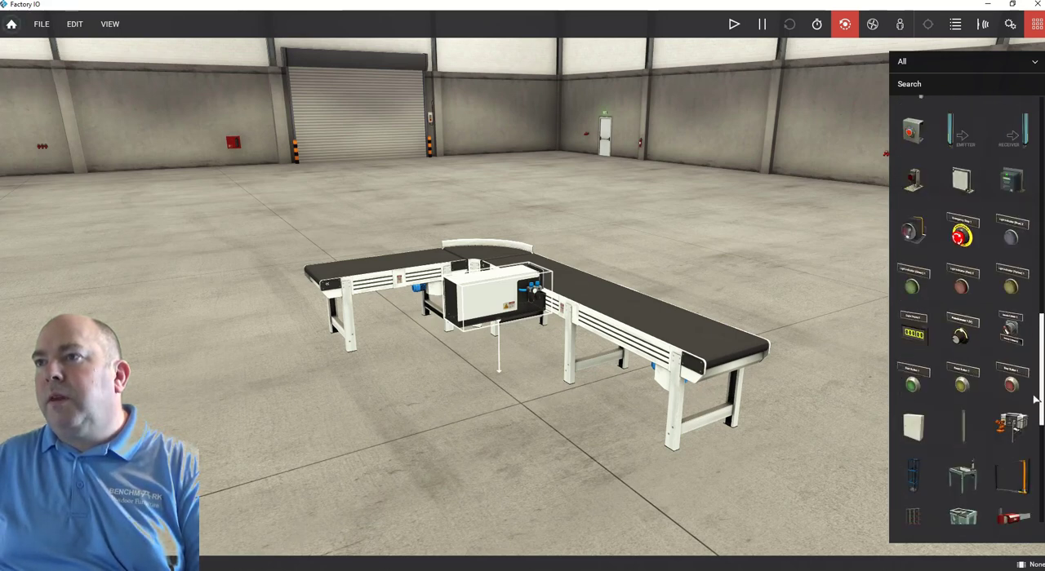
{"action": "scroll", "coordinate": [1004, 375], "scroll_direction": "down", "scroll_amount": 2}
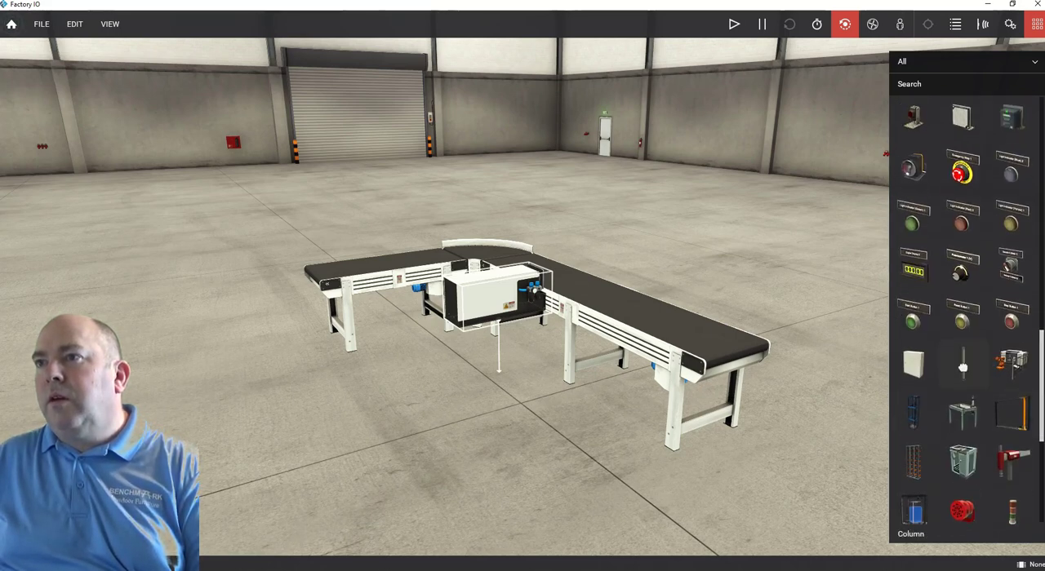
{"action": "left_click_drag", "start_coordinate": [966, 369], "coordinate": [495, 393]}
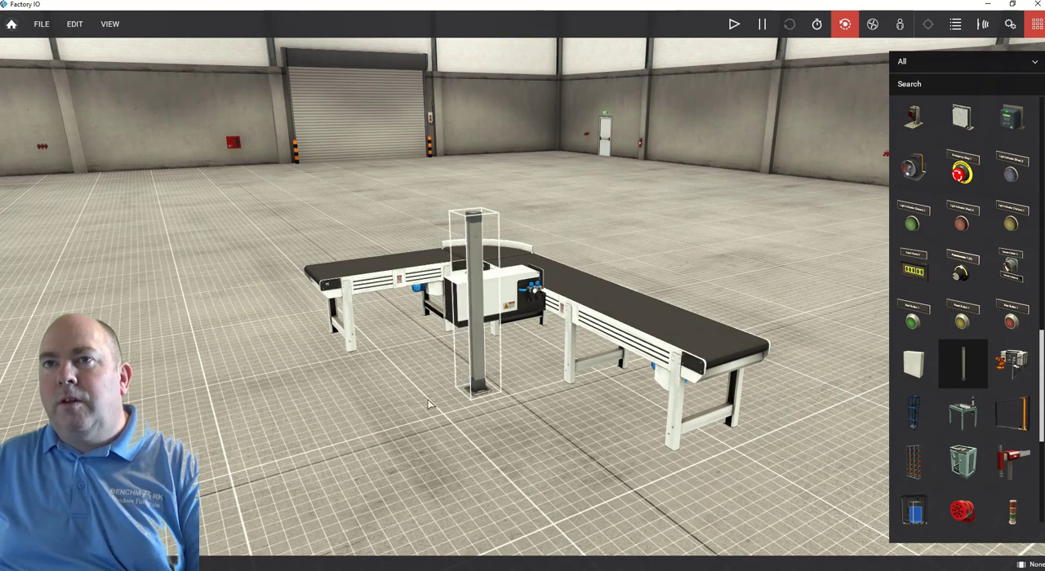
Rotate the column in yaw to turn its perforated face relative to the pusher.
{"action": "scroll", "coordinate": [415, 396], "scroll_direction": "up", "scroll_amount": 5}
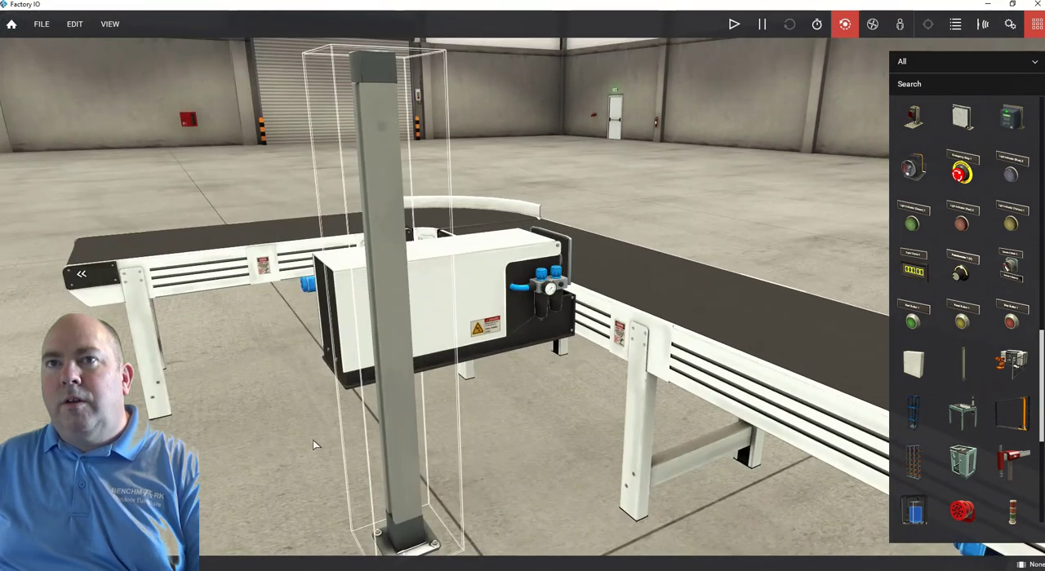
{"action": "right_click_drag", "start_coordinate": [313, 441], "coordinate": [437, 400]}
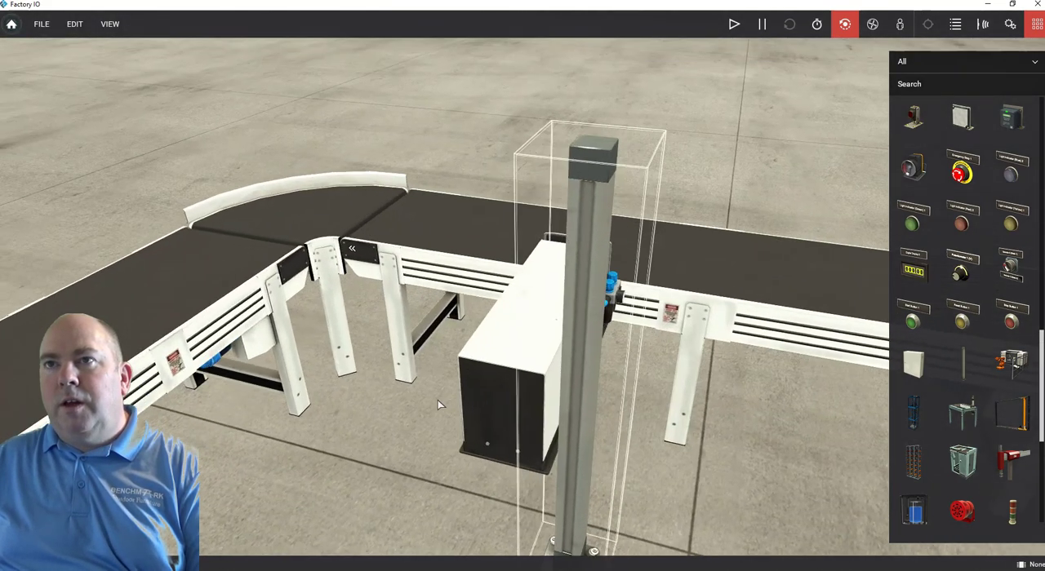
{"action": "scroll", "coordinate": [438, 400], "scroll_direction": "down", "scroll_amount": 3}
{"action": "scroll", "coordinate": [645, 333], "scroll_direction": "down", "scroll_amount": 5}
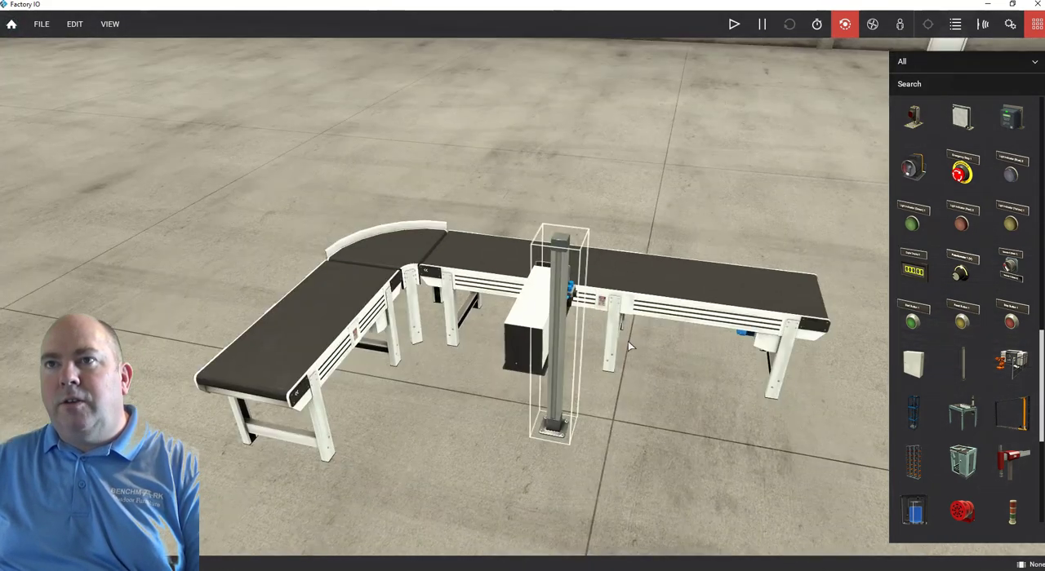
{"action": "right_click_drag", "start_coordinate": [625, 343], "coordinate": [424, 335]}
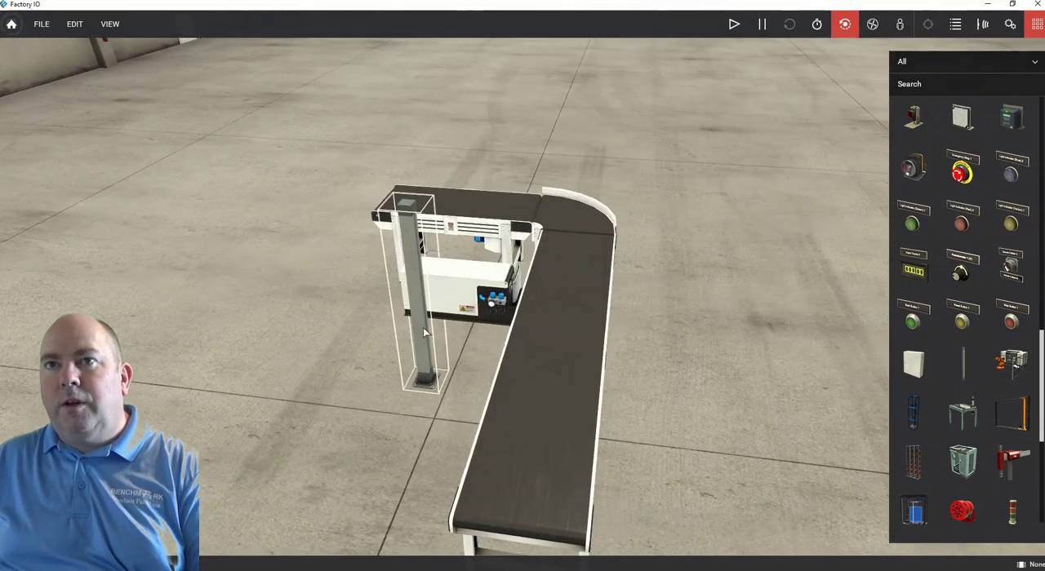
{"action": "right_click", "coordinate": [424, 337]}
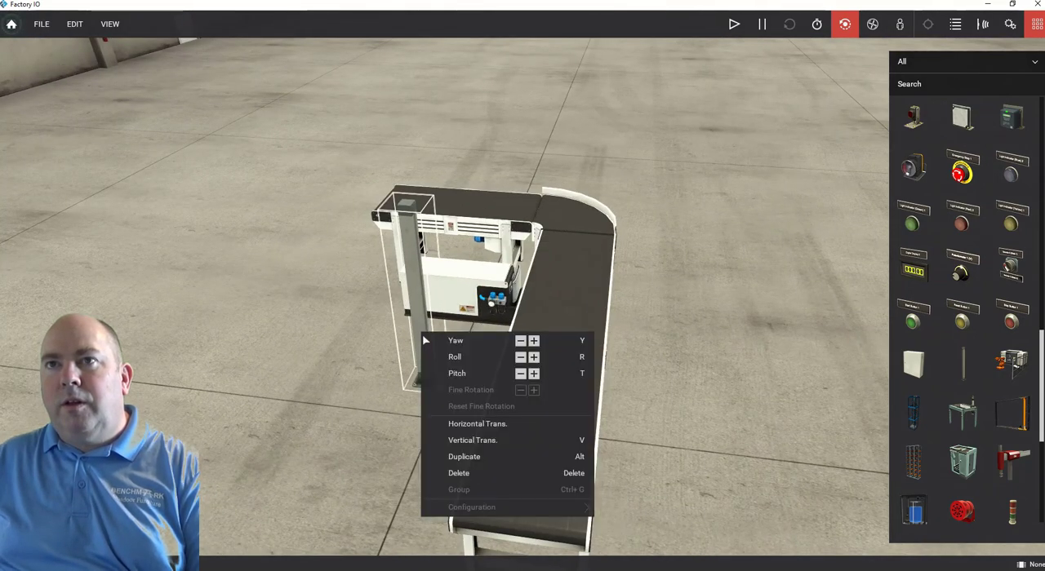
{"action": "right_click_drag", "start_coordinate": [378, 351], "coordinate": [680, 408]}
{"action": "right_click", "coordinate": [538, 353]}
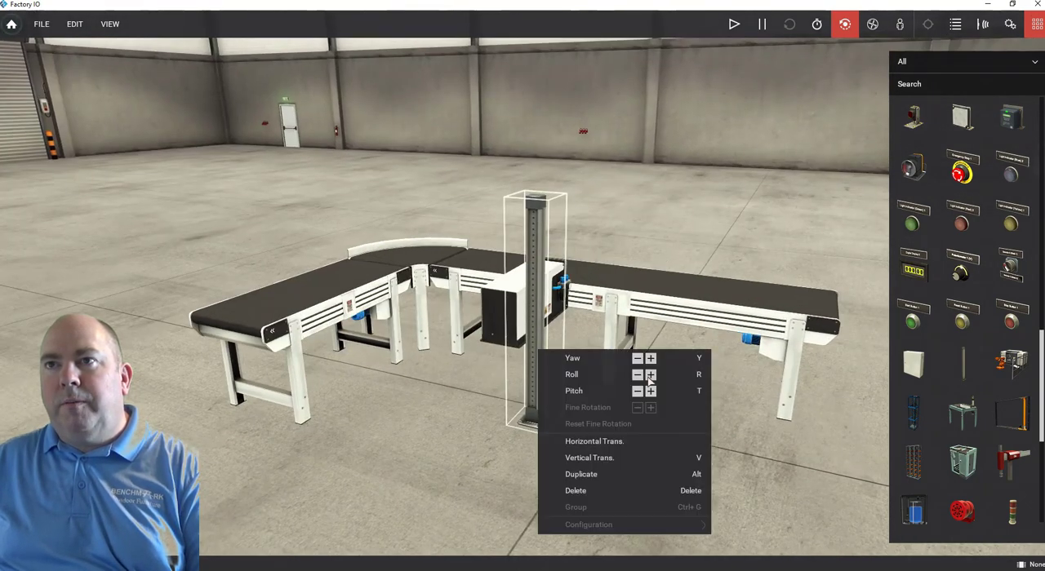
{"action": "left_click", "coordinate": [650, 359]}
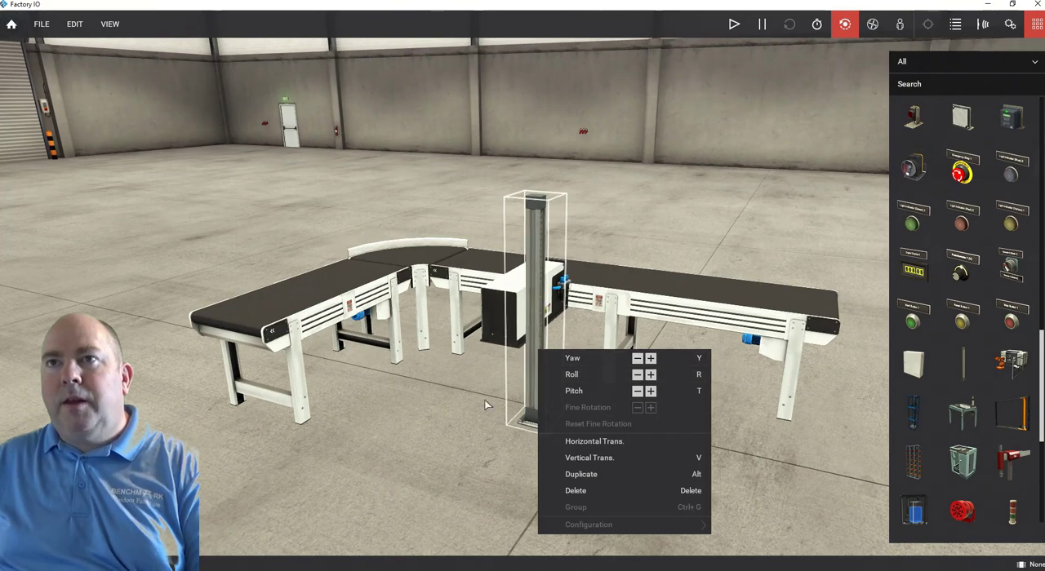
{"action": "left_click", "coordinate": [485, 405]}
Duplicate the column and position the two columns next to each other along one side of the pusher.
{"action": "scroll", "coordinate": [534, 372], "scroll_direction": "down", "scroll_amount": 3}
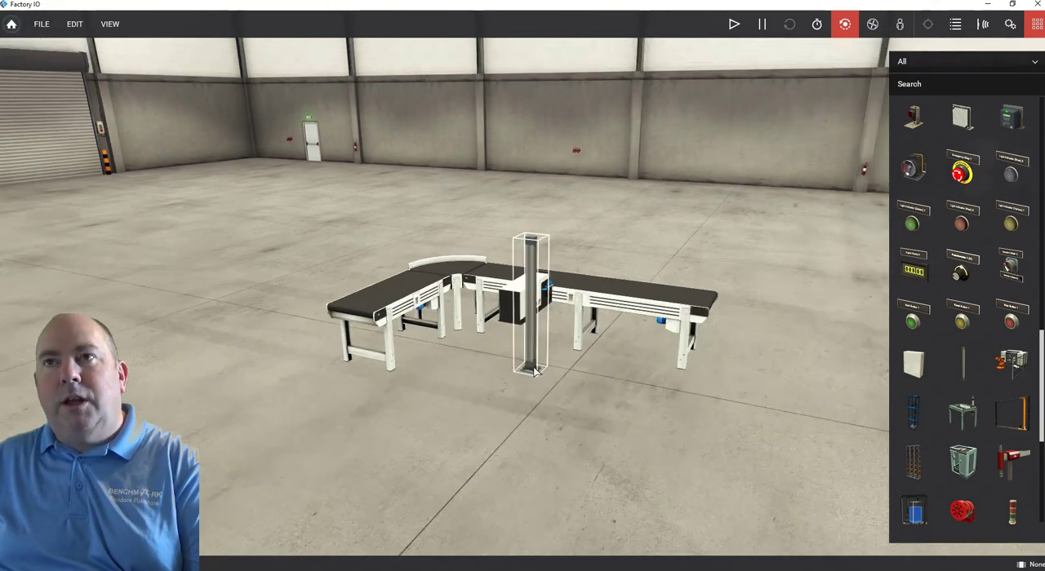
{"action": "scroll", "coordinate": [505, 390], "scroll_direction": "up", "scroll_amount": 5}
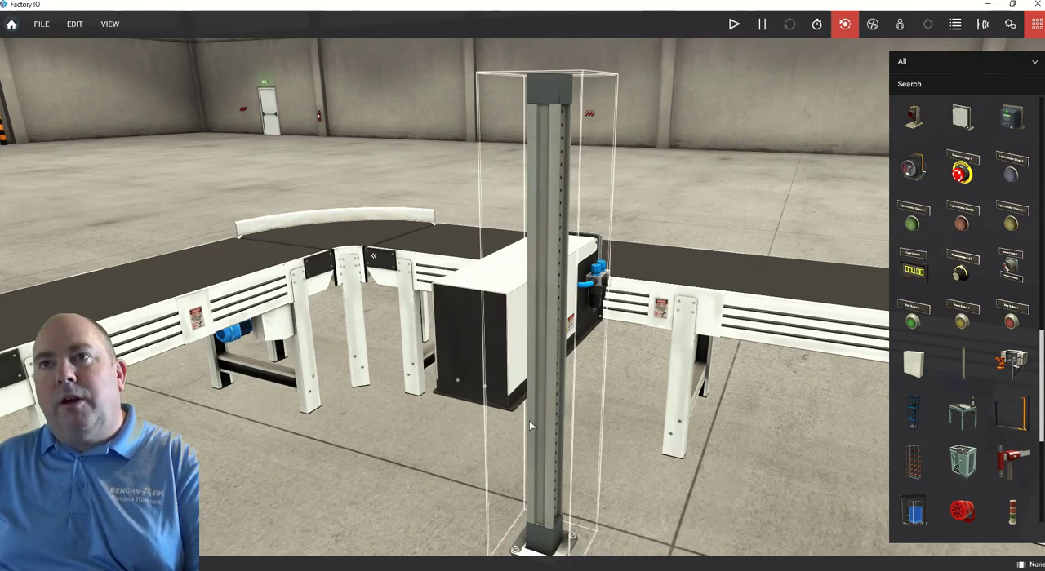
{"action": "left_click_drag", "start_coordinate": [529, 420], "coordinate": [579, 427]}
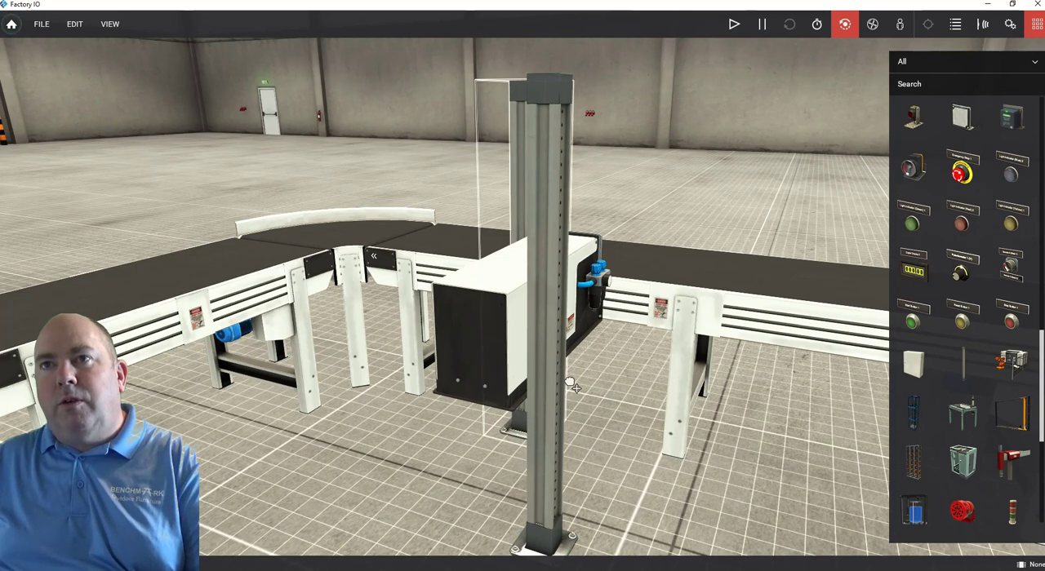
{"action": "left_click_drag", "start_coordinate": [572, 385], "coordinate": [578, 507]}
Paste a copy of the column pair and place it along the opposite side of the pusher.
{"action": "right_click_drag", "start_coordinate": [396, 498], "coordinate": [308, 394]}
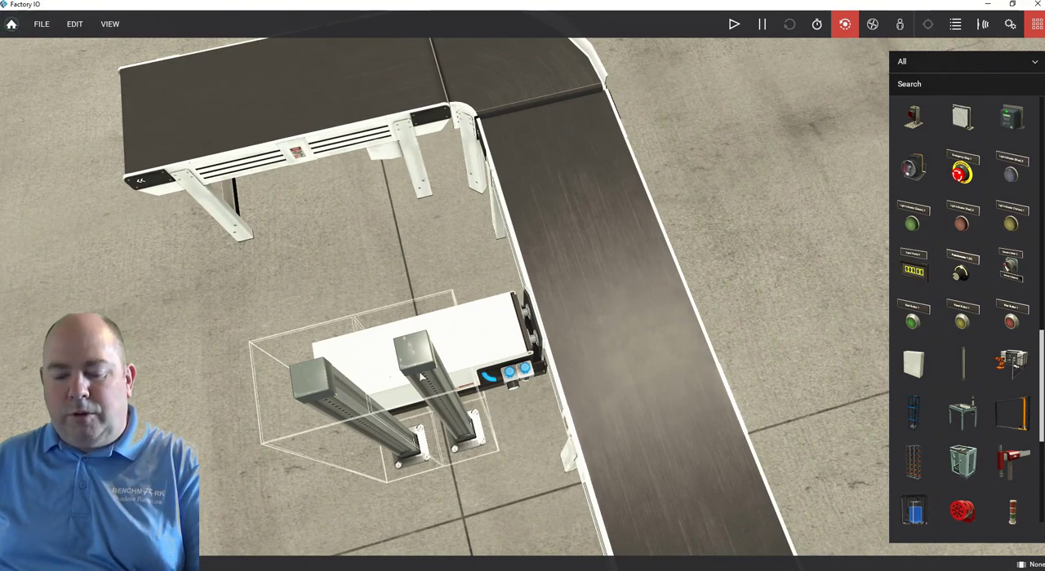
{"action": "key", "text": "ctrl+v"}
{"action": "left_click_drag", "start_coordinate": [420, 373], "coordinate": [410, 444]}
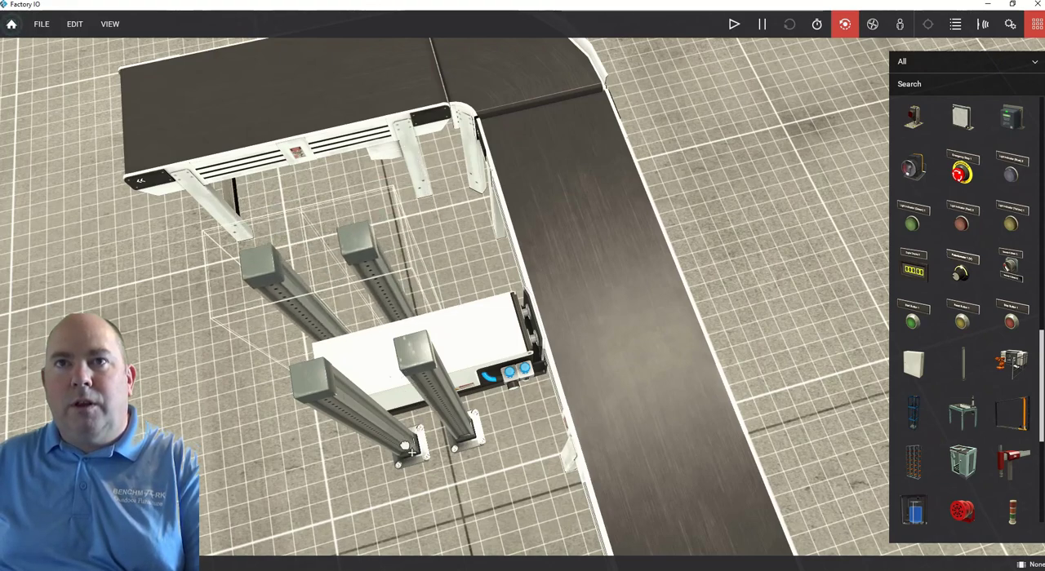
Shift the two copied columns one at a time towards the 4 m conveyor, aligning them with the opposite pair.
{"action": "right_click_drag", "start_coordinate": [408, 449], "coordinate": [668, 434]}
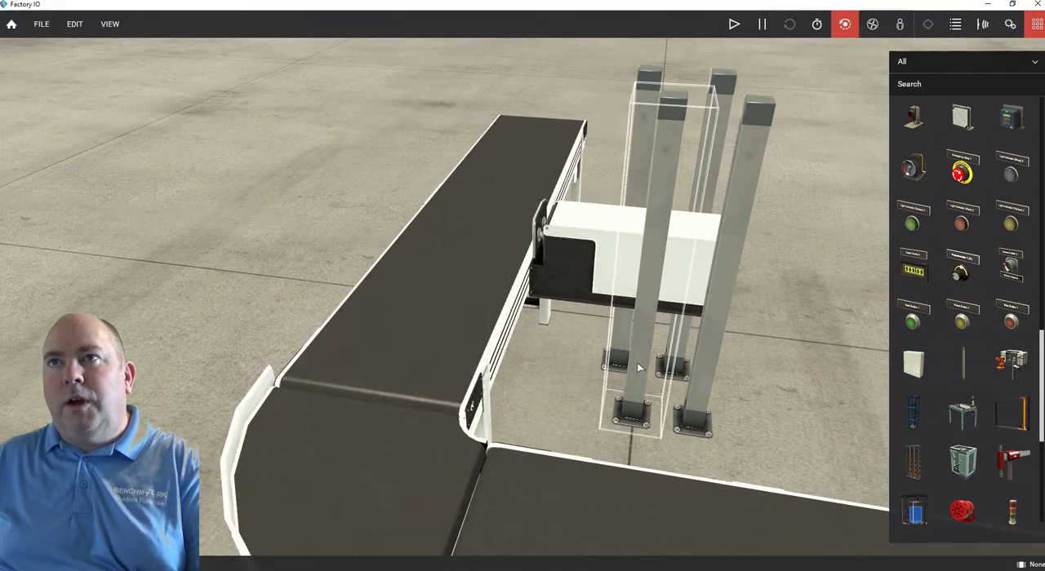
{"action": "left_click_drag", "start_coordinate": [624, 364], "coordinate": [619, 362]}
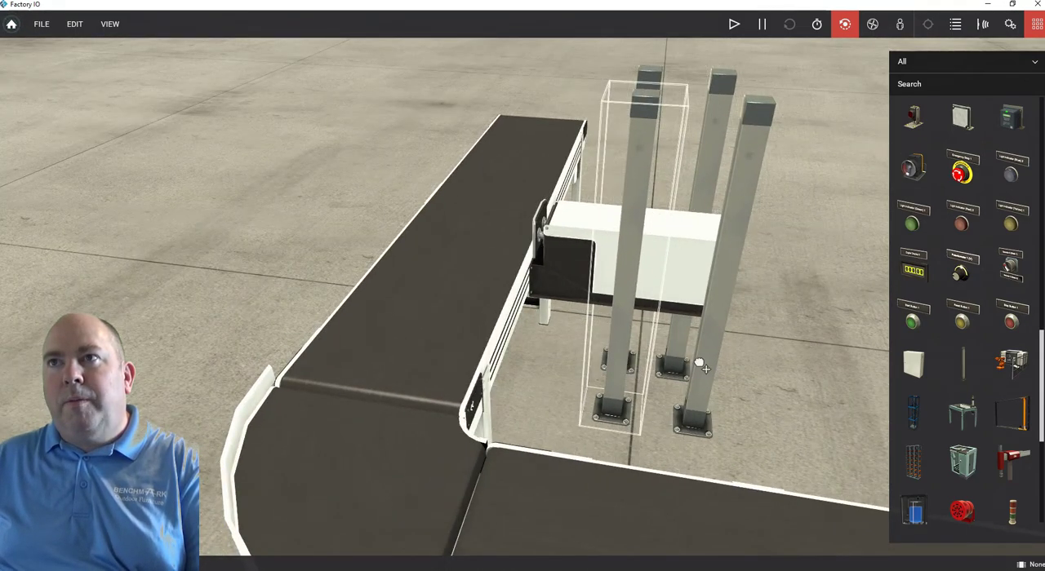
{"action": "left_click_drag", "start_coordinate": [700, 367], "coordinate": [692, 369]}
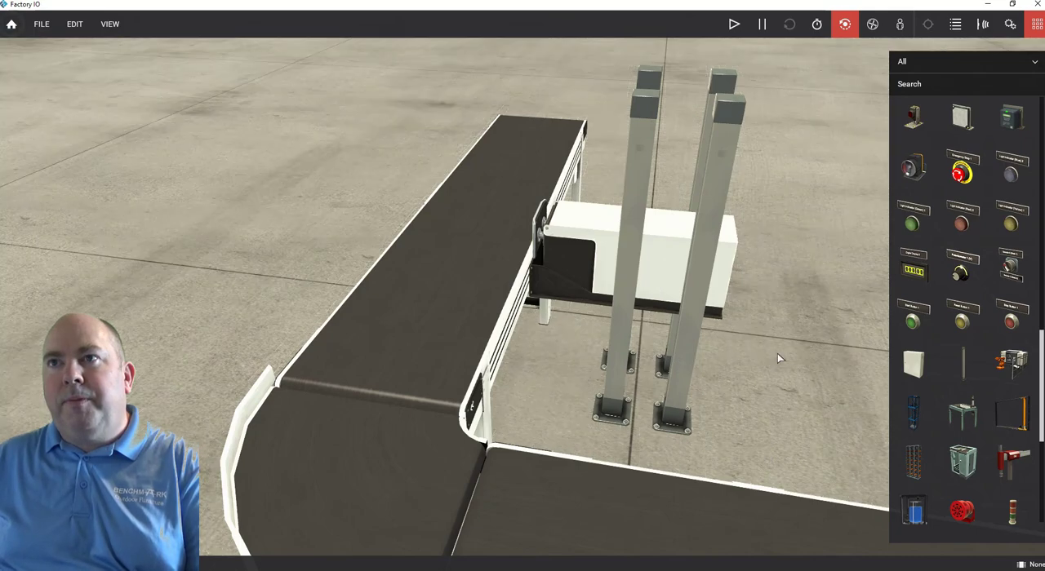
Examine the conveyors, pusher and four columns from several angles and browse the available parts.
{"action": "scroll", "coordinate": [778, 355], "scroll_direction": "down", "scroll_amount": 4}
{"action": "right_click_drag", "start_coordinate": [712, 317], "coordinate": [151, 469]}
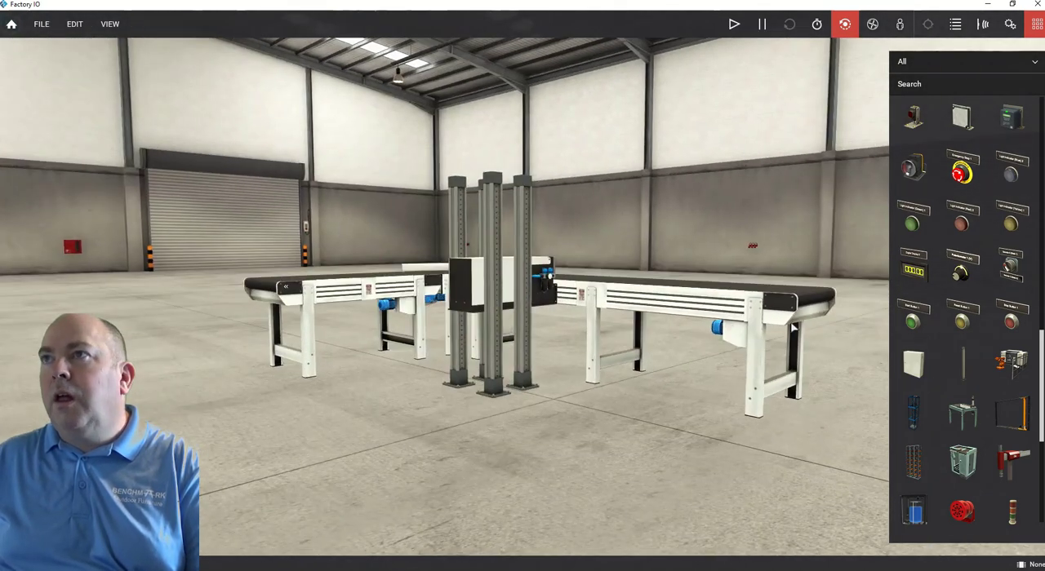
{"action": "scroll", "coordinate": [1026, 305], "scroll_direction": "up", "scroll_amount": 4}
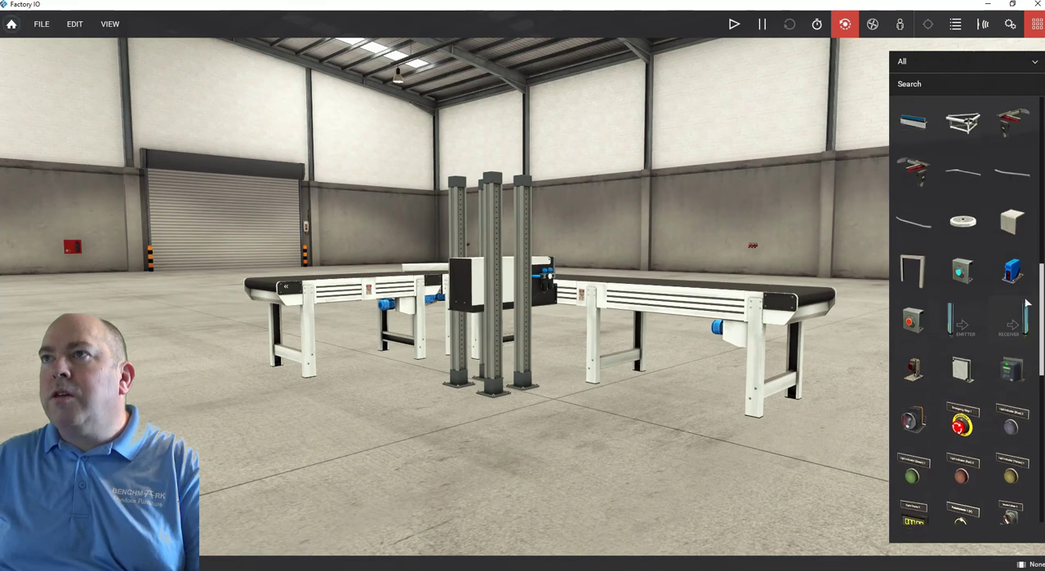
{"action": "scroll", "coordinate": [1026, 305], "scroll_direction": "up", "scroll_amount": 4}
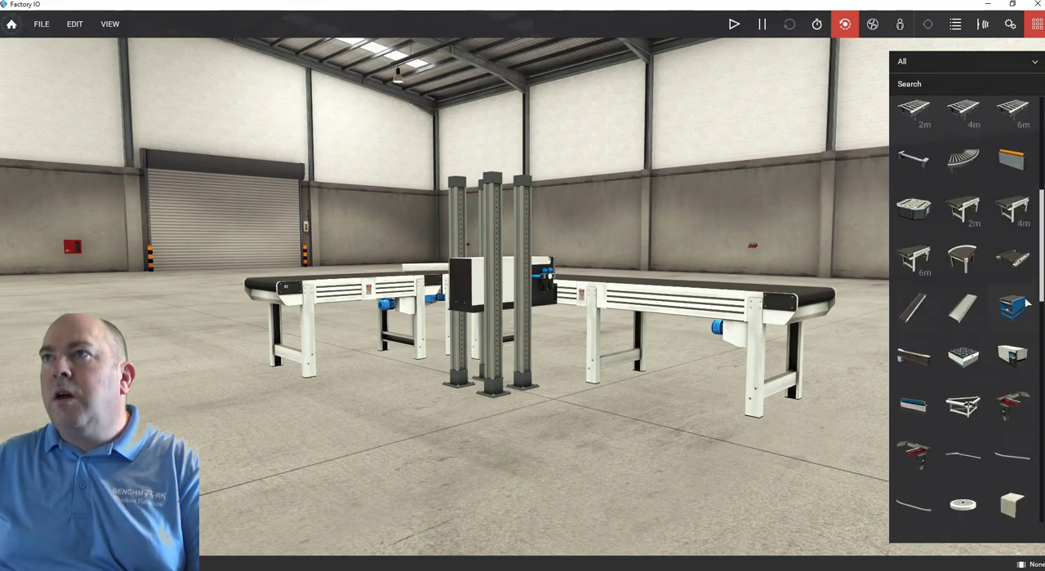
{"action": "scroll", "coordinate": [1027, 304], "scroll_direction": "up", "scroll_amount": 2}
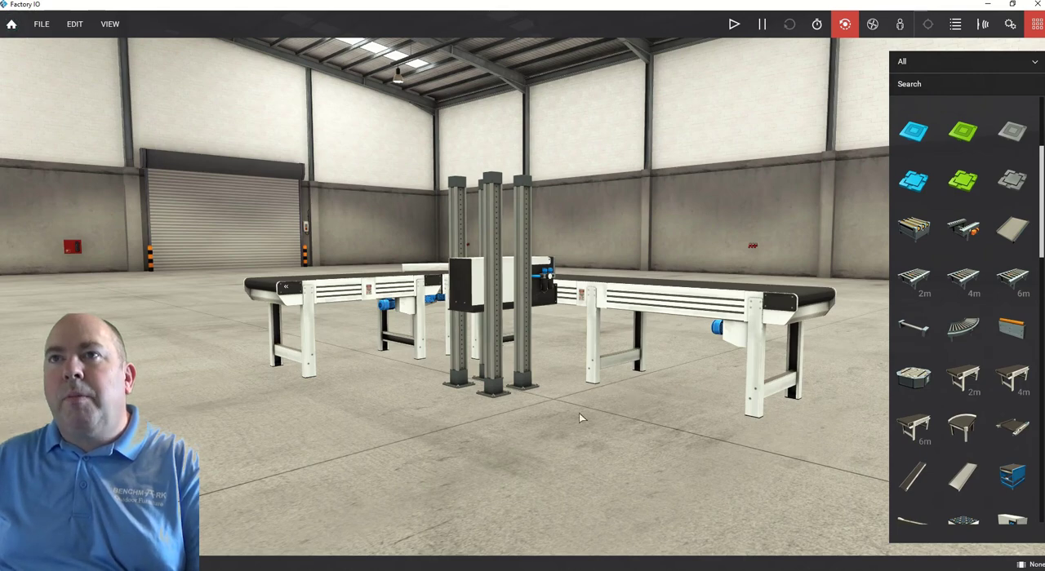
{"action": "right_click_drag", "start_coordinate": [376, 370], "coordinate": [277, 287]}
{"action": "scroll", "coordinate": [278, 287], "scroll_direction": "up", "scroll_amount": 5}
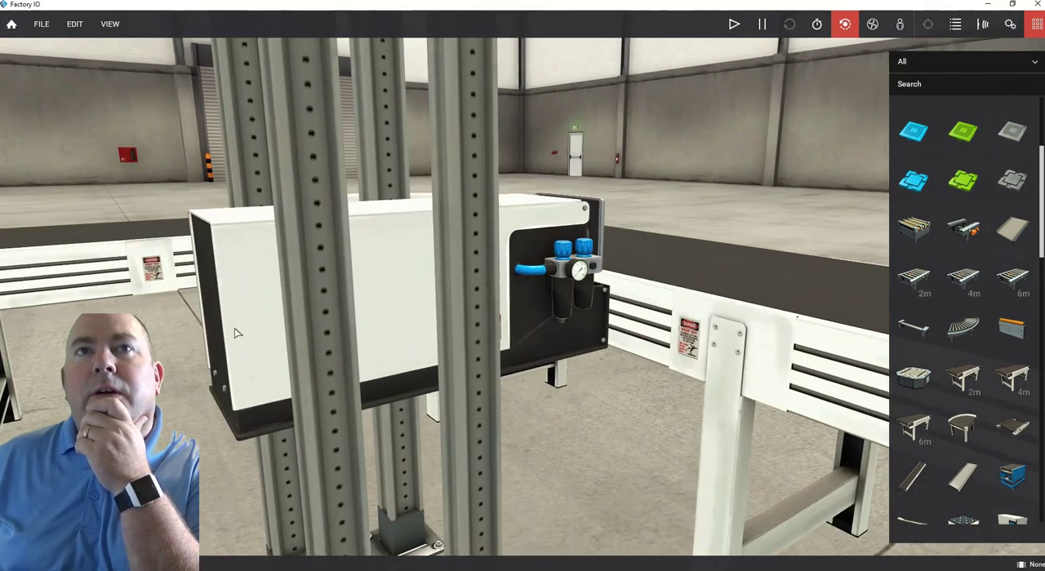
{"action": "scroll", "coordinate": [236, 332], "scroll_direction": "down", "scroll_amount": 3}
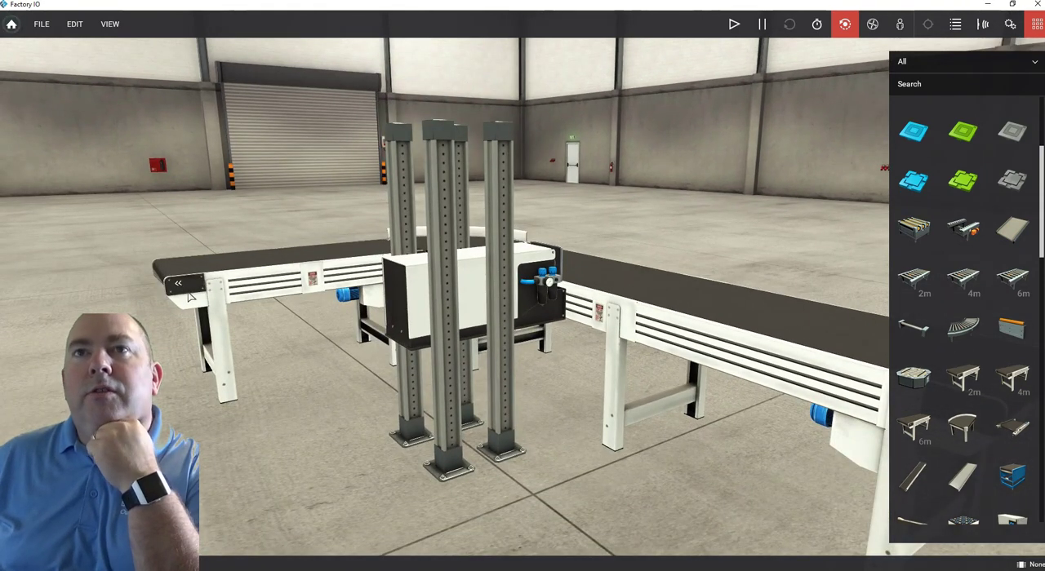
Check the 2 m belt conveyor's configuration options and rotate the conveyor in yaw to reverse its direction.
{"action": "right_click", "coordinate": [251, 281]}
{"action": "mouse_move", "coordinate": [325, 457]}
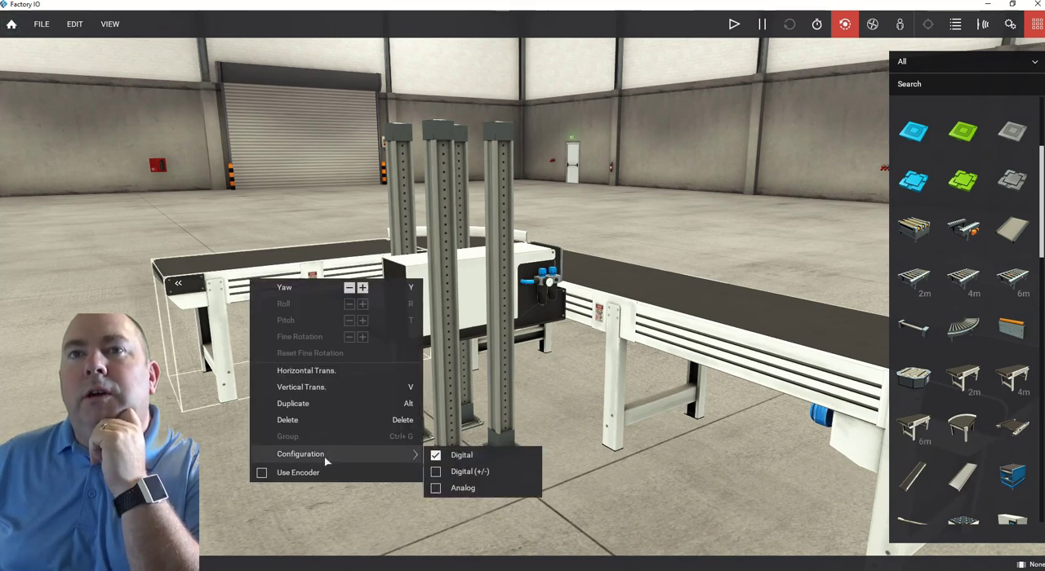
{"action": "left_click", "coordinate": [232, 472]}
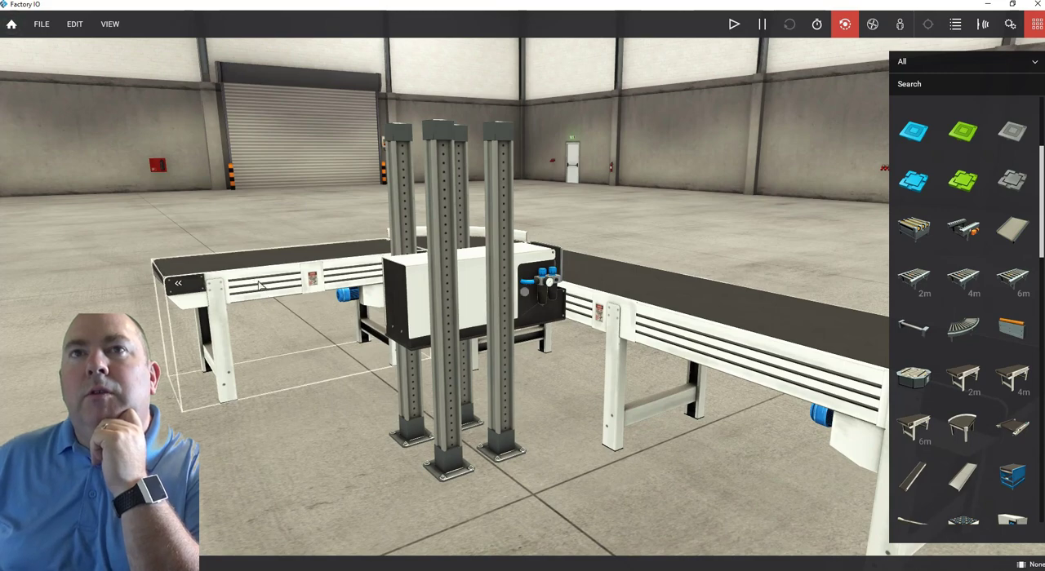
{"action": "right_click", "coordinate": [259, 282]}
{"action": "left_click", "coordinate": [370, 291]}
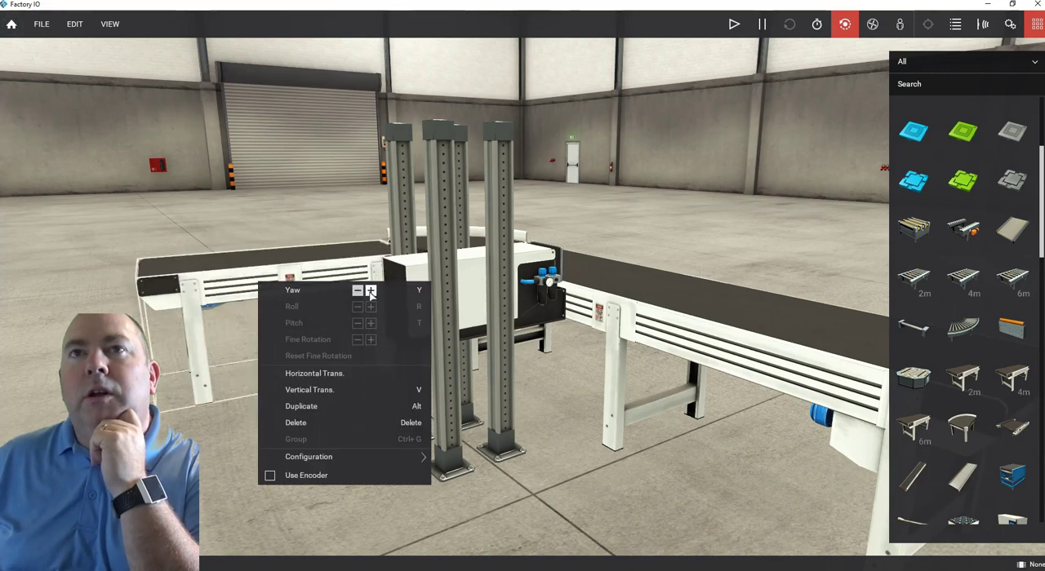
Rotate the 4 m belt conveyor in yaw to reverse its direction.
{"action": "right_click_drag", "start_coordinate": [276, 401], "coordinate": [383, 280]}
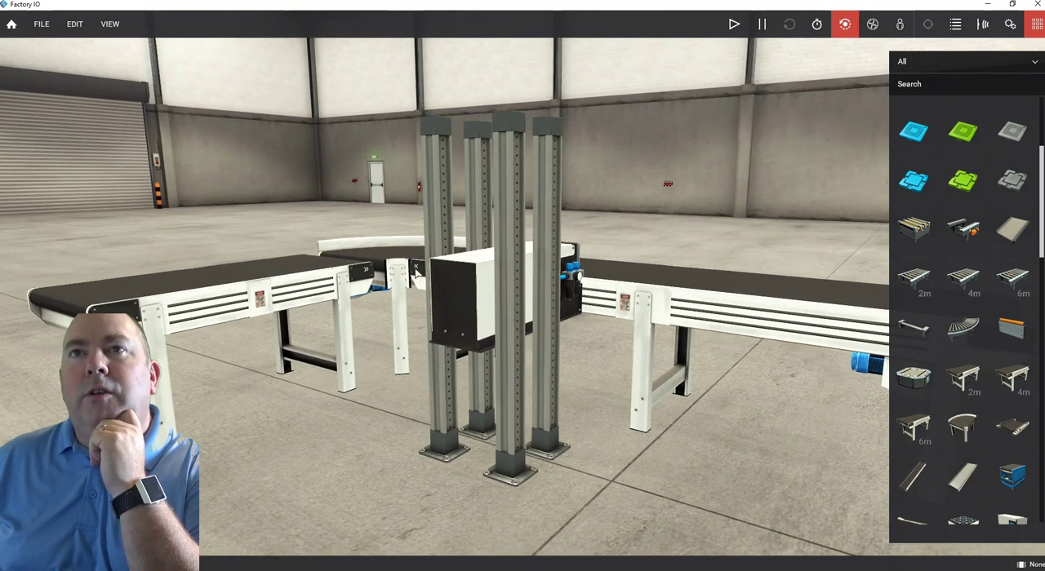
{"action": "right_click", "coordinate": [653, 304]}
{"action": "left_click", "coordinate": [764, 309]}
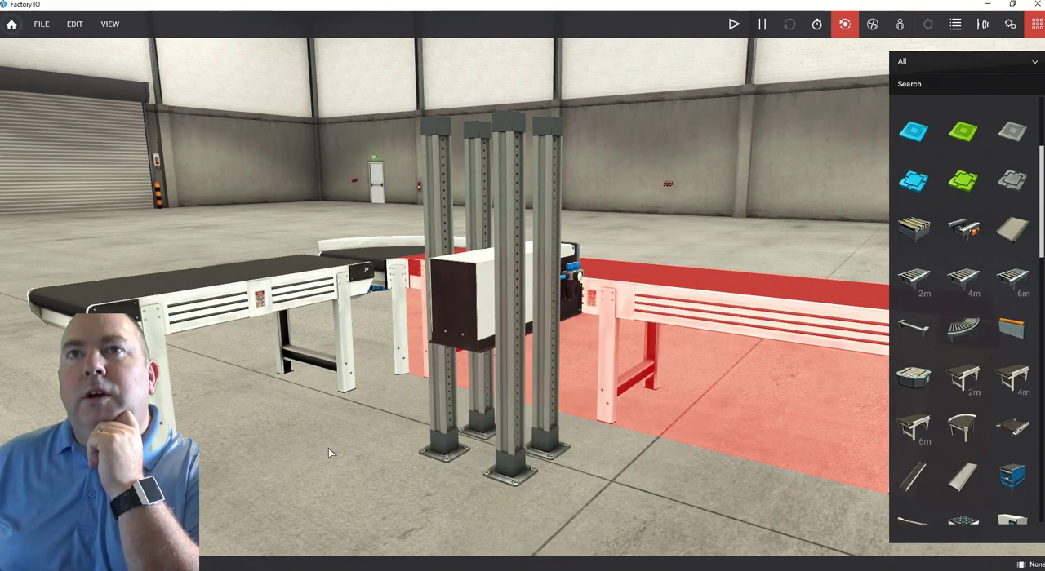
Move the 2 m and 4 m conveyors back against the two ends of the curved conveyor.
{"action": "right_click_drag", "start_coordinate": [329, 448], "coordinate": [281, 299]}
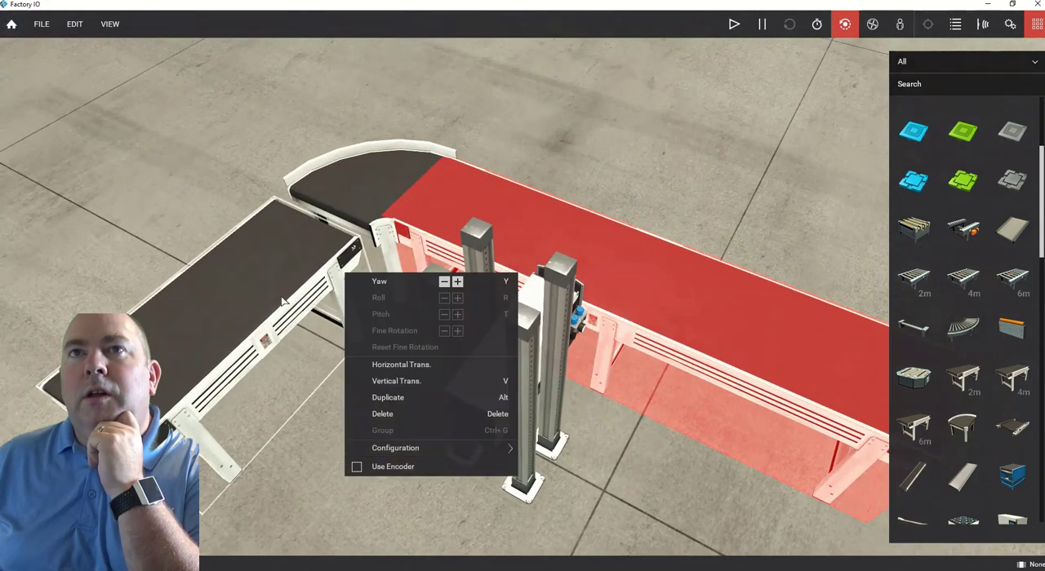
{"action": "left_click_drag", "start_coordinate": [282, 299], "coordinate": [296, 285]}
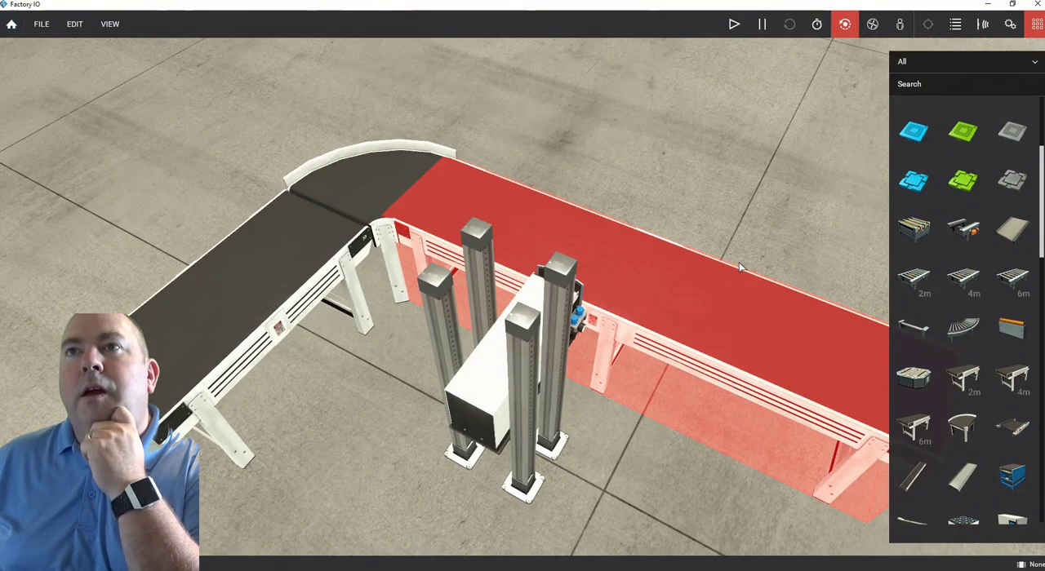
{"action": "left_click_drag", "start_coordinate": [658, 290], "coordinate": [664, 294]}
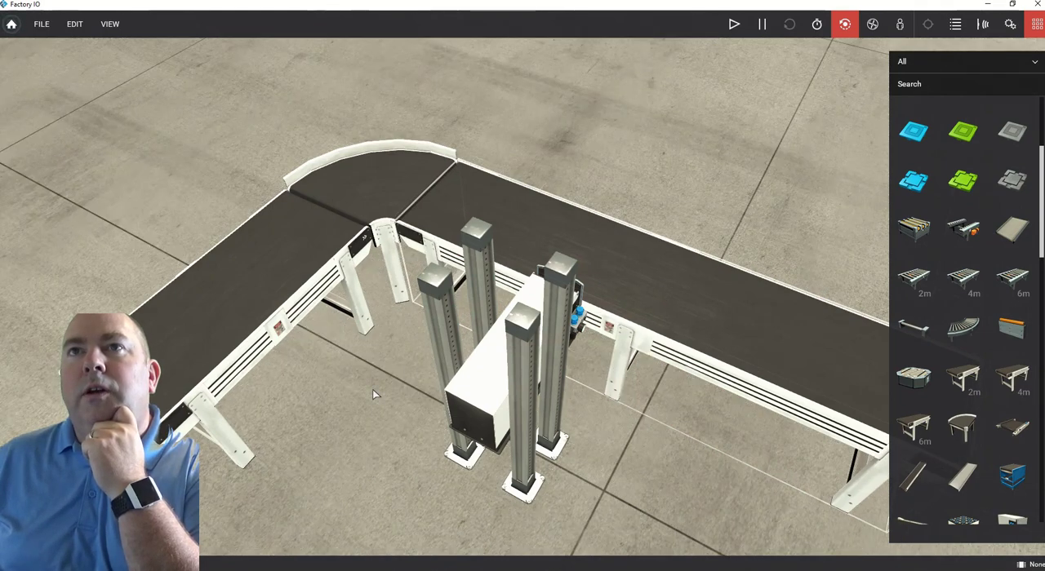
Place a Palletizing Box over the free end of the 2 m conveyor.
{"action": "right_click_drag", "start_coordinate": [595, 440], "coordinate": [666, 515]}
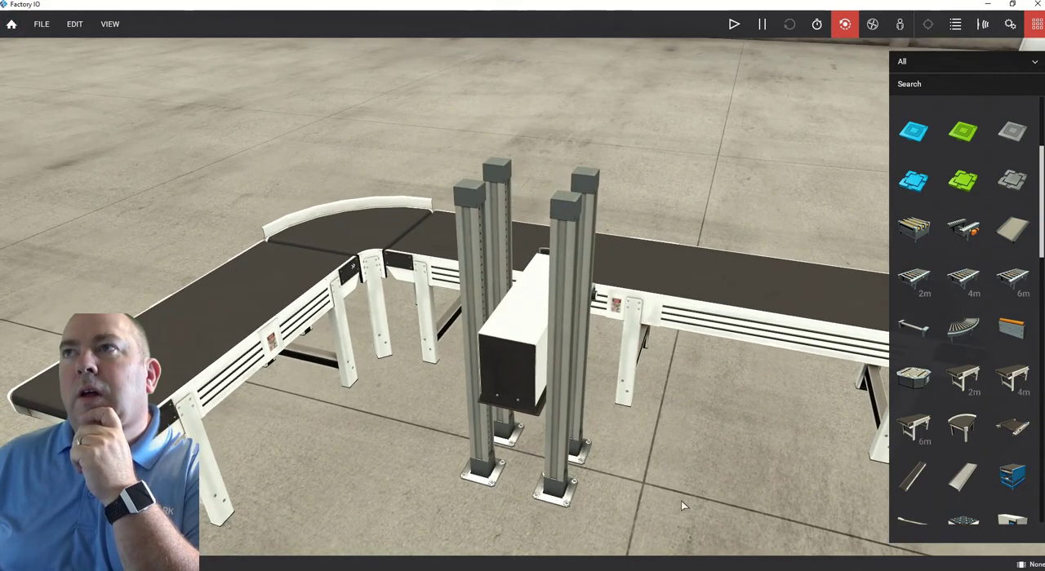
{"action": "scroll", "coordinate": [1042, 167], "scroll_direction": "up", "scroll_amount": 3}
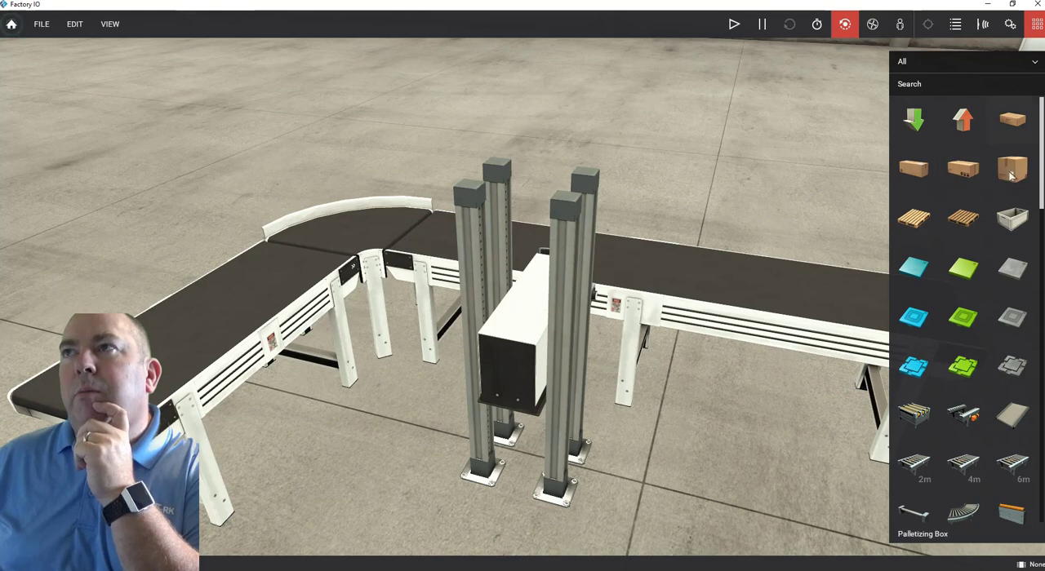
{"action": "left_click_drag", "start_coordinate": [1010, 172], "coordinate": [149, 343]}
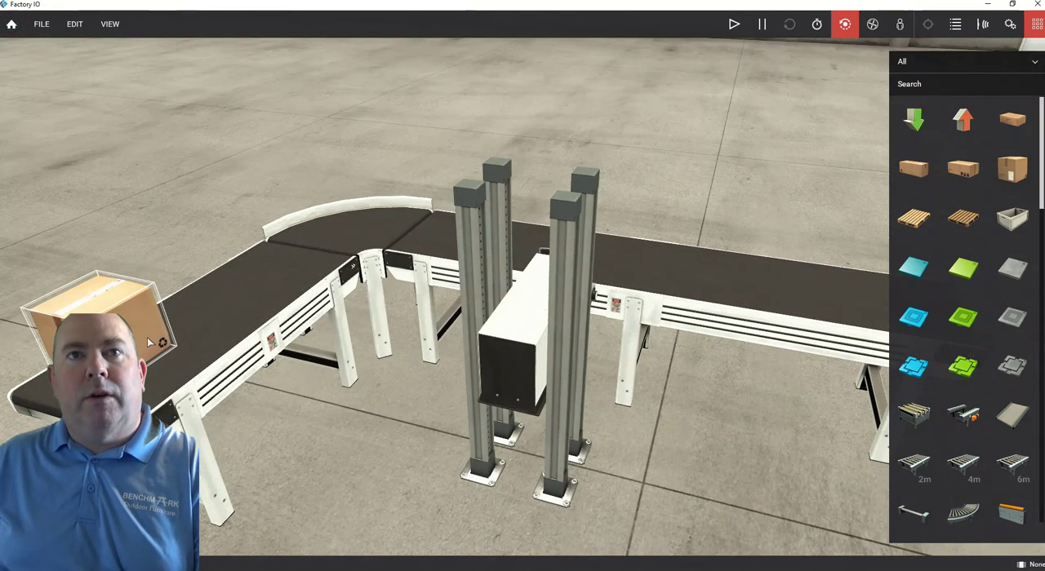
{"action": "left_click", "coordinate": [144, 204]}
{"action": "mouse_move", "coordinate": [140, 217]}
{"action": "right_mouse_down"}
{"action": "mouse_move", "coordinate": [215, 212]}
{"action": "mouse_move", "coordinate": [208, 308]}
{"action": "mouse_move", "coordinate": [157, 211]}
{"action": "right_mouse_up"}
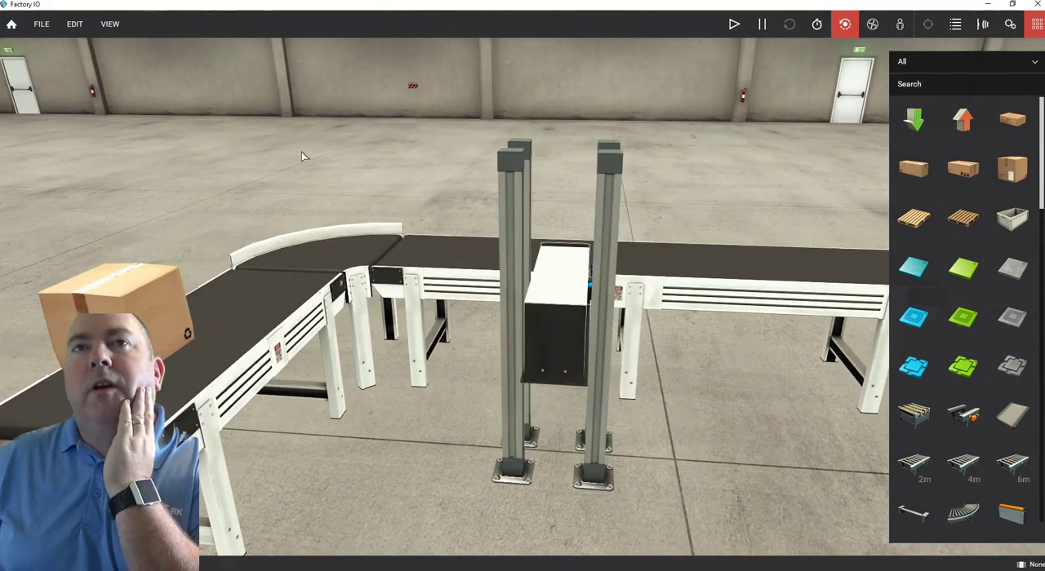
Dock all tags so the conveyor and pusher signals are listed over the scene.
{"action": "right_click_drag", "start_coordinate": [286, 161], "coordinate": [280, 161]}
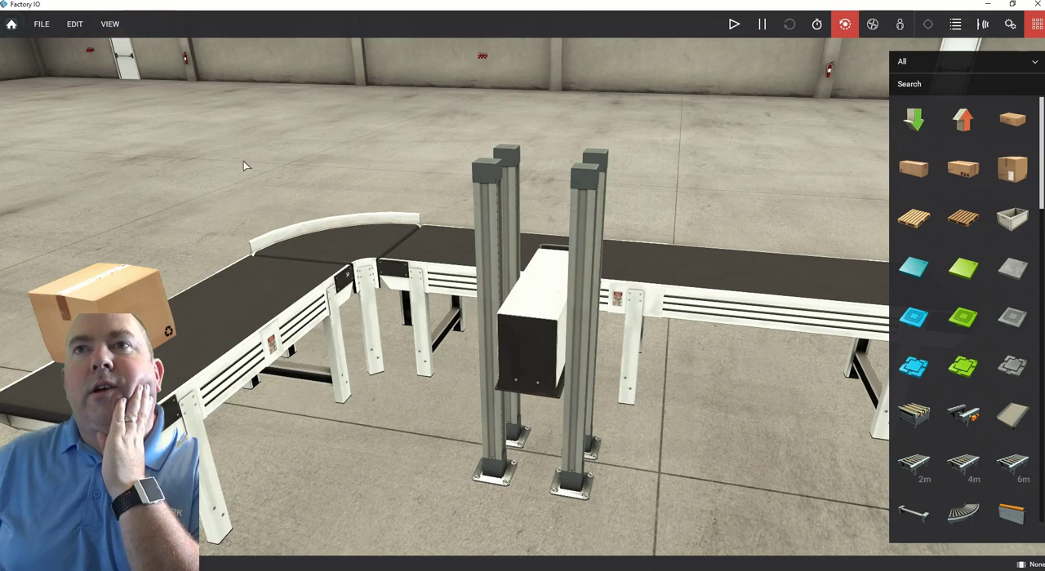
{"action": "scroll", "coordinate": [242, 163], "scroll_direction": "down", "scroll_amount": 5}
{"action": "right_click_drag", "start_coordinate": [242, 158], "coordinate": [245, 180]}
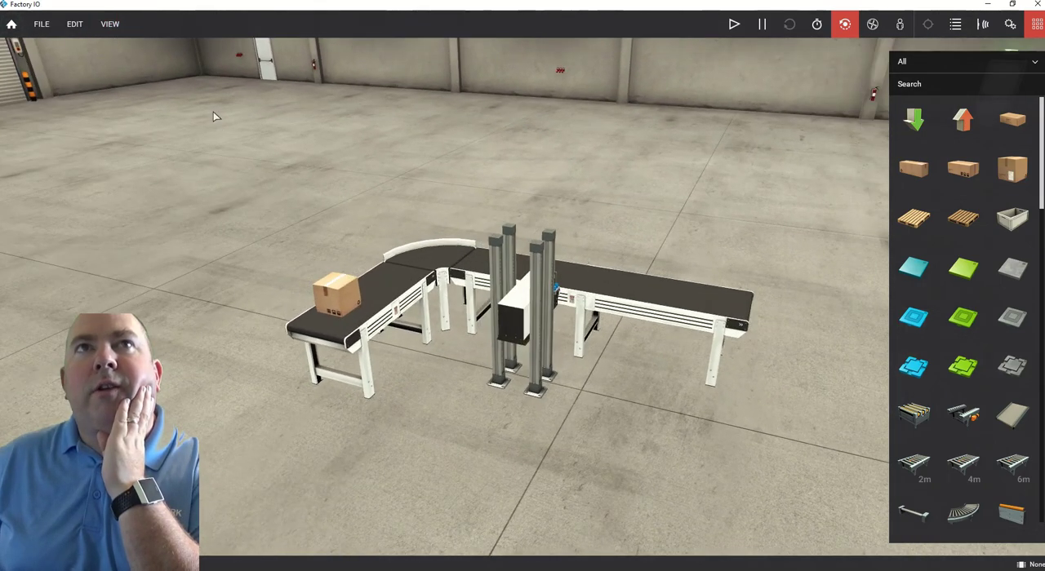
{"action": "left_click", "coordinate": [112, 29]}
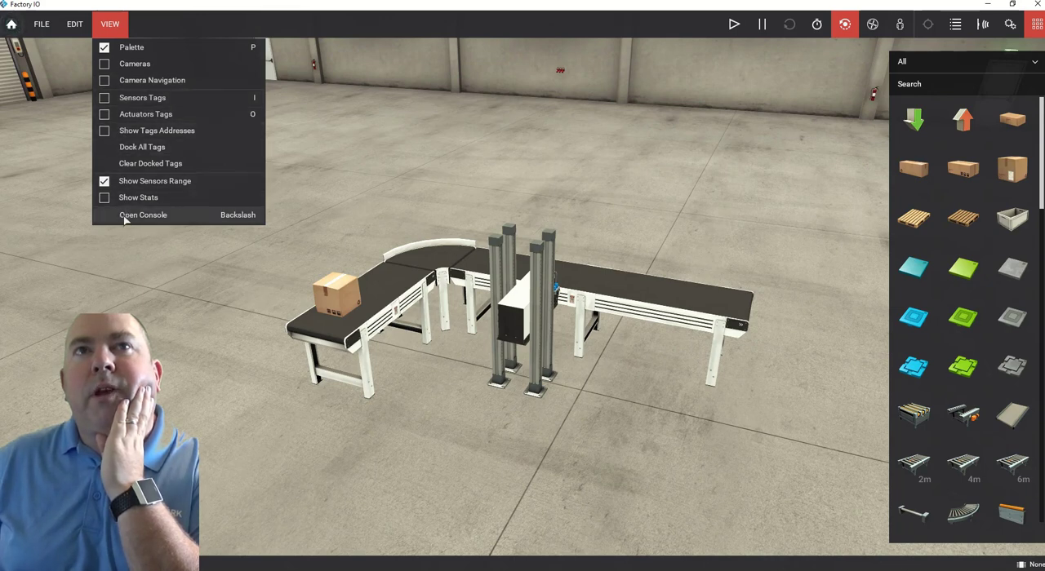
{"action": "left_click", "coordinate": [132, 150]}
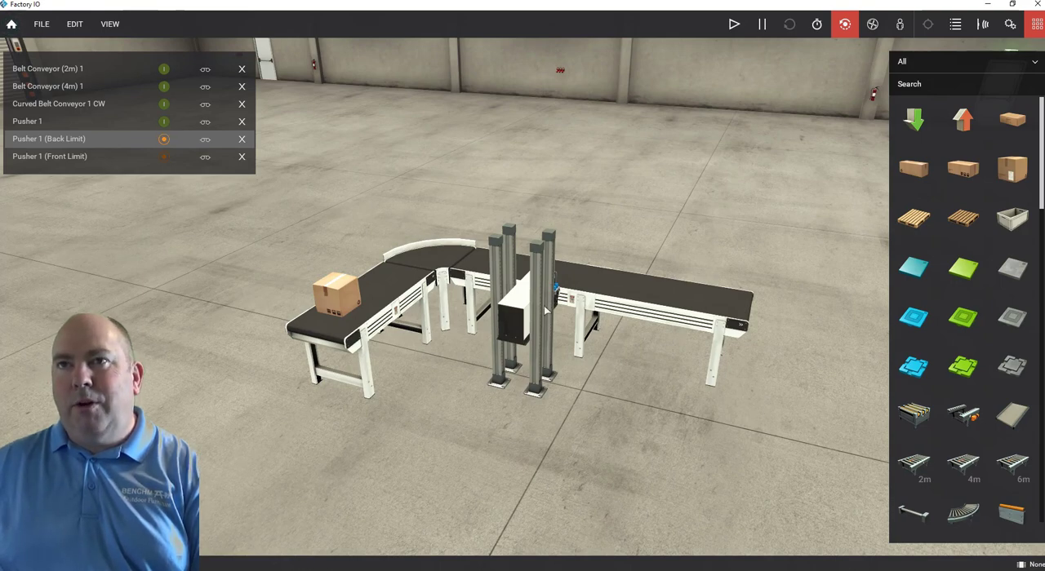
View the scene from the 4 m conveyor's side and start the simulation.
{"action": "right_click_drag", "start_coordinate": [546, 310], "coordinate": [331, 402]}
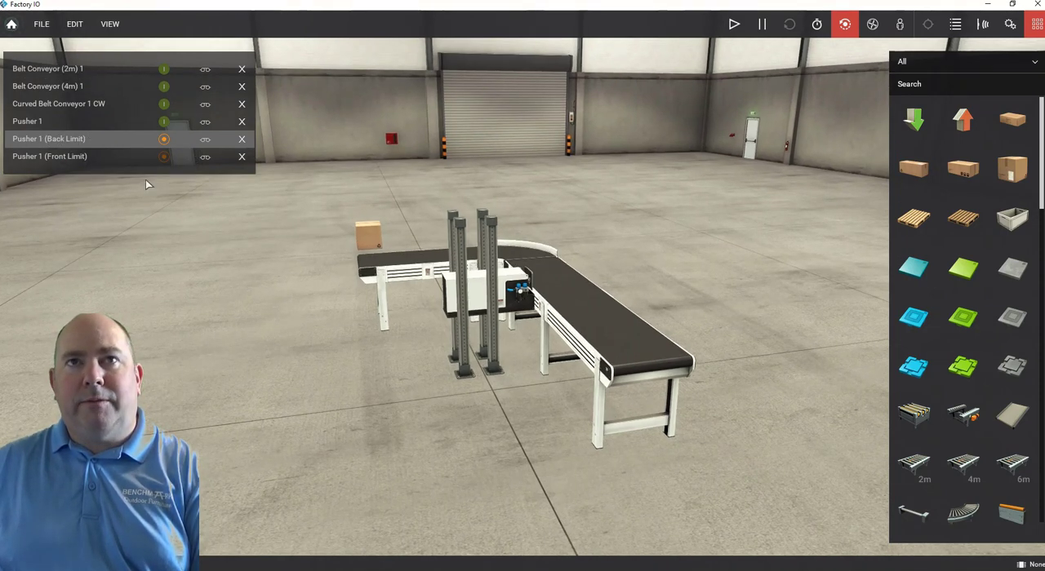
{"action": "scroll", "coordinate": [516, 296], "scroll_direction": "up", "scroll_amount": 5}
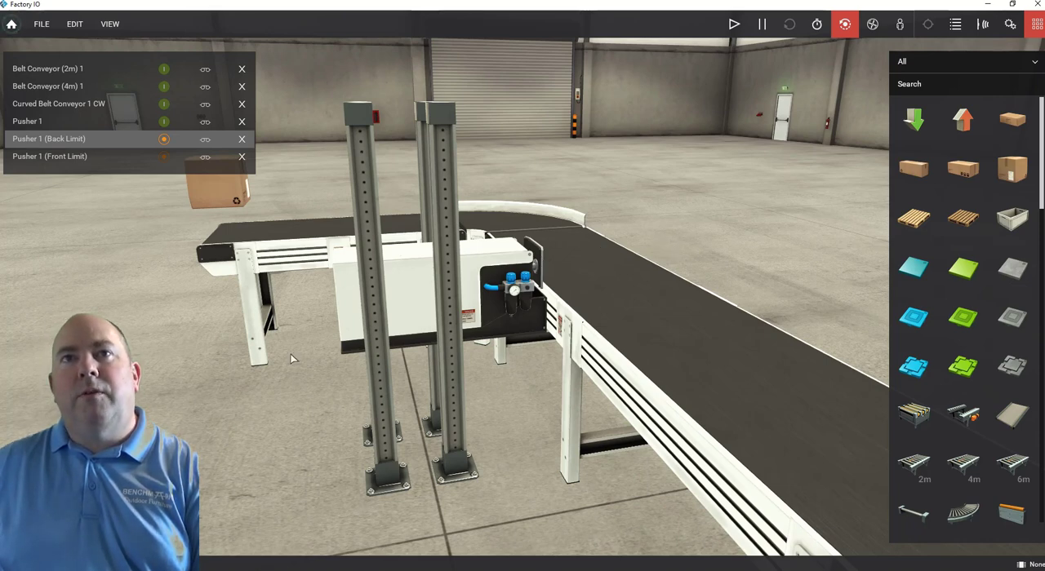
{"action": "scroll", "coordinate": [293, 359], "scroll_direction": "down", "scroll_amount": 1}
{"action": "scroll", "coordinate": [293, 358], "scroll_direction": "down", "scroll_amount": 1}
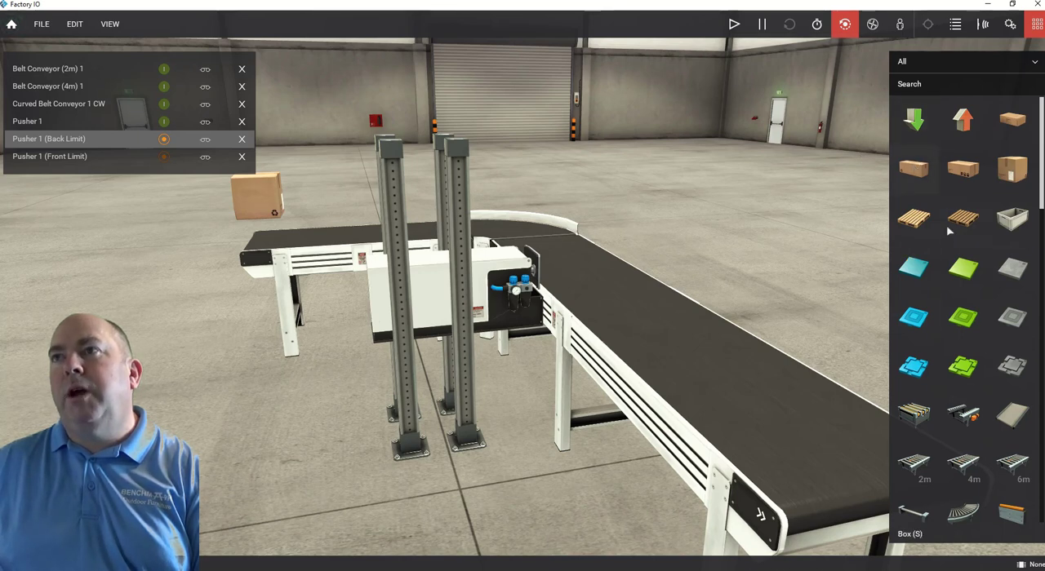
{"action": "left_click", "coordinate": [736, 27]}
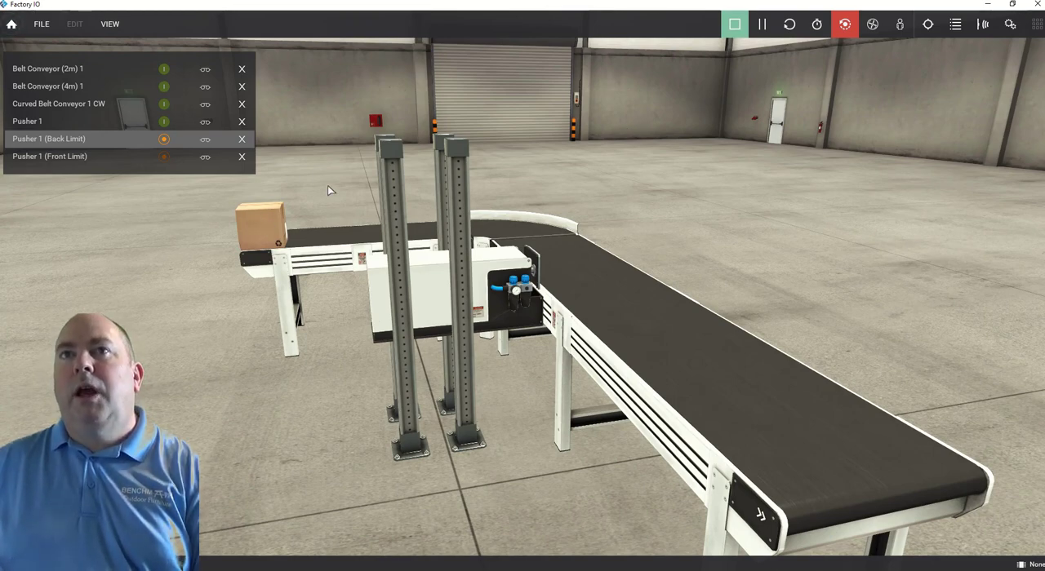
Lift the box off the 2 m conveyor by hand and set it back on the conveyor's free end.
{"action": "right_click_drag", "start_coordinate": [327, 190], "coordinate": [409, 170]}
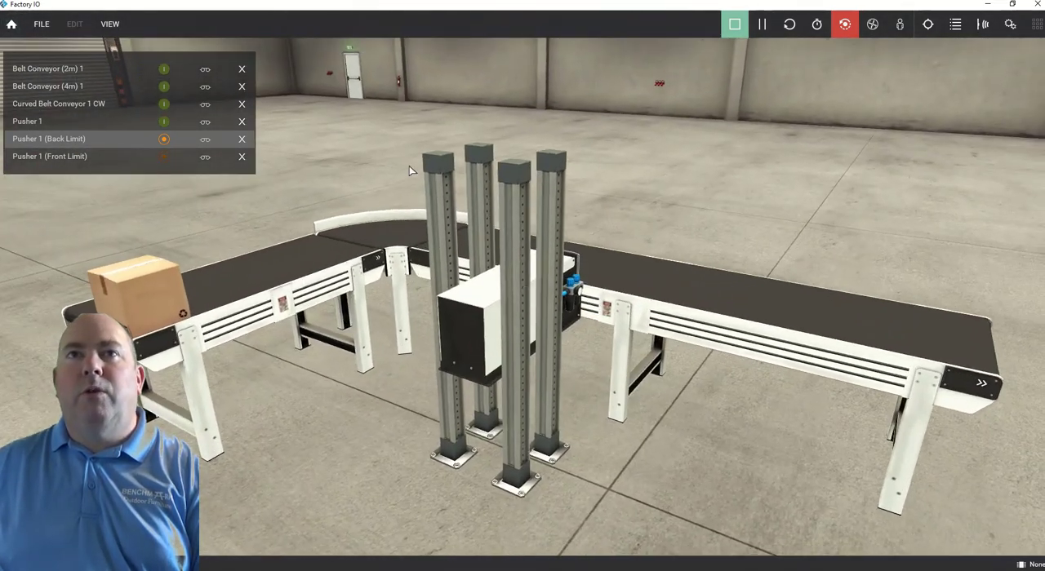
{"action": "scroll", "coordinate": [409, 166], "scroll_direction": "down", "scroll_amount": 3}
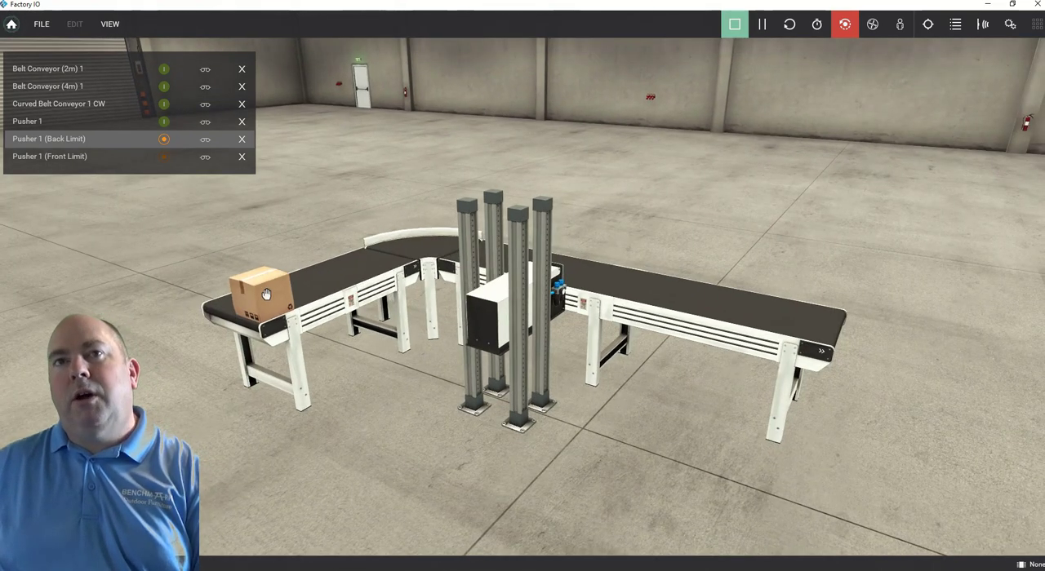
{"action": "left_click_drag", "start_coordinate": [267, 290], "coordinate": [265, 250]}
{"action": "left_click_drag", "start_coordinate": [266, 228], "coordinate": [255, 199]}
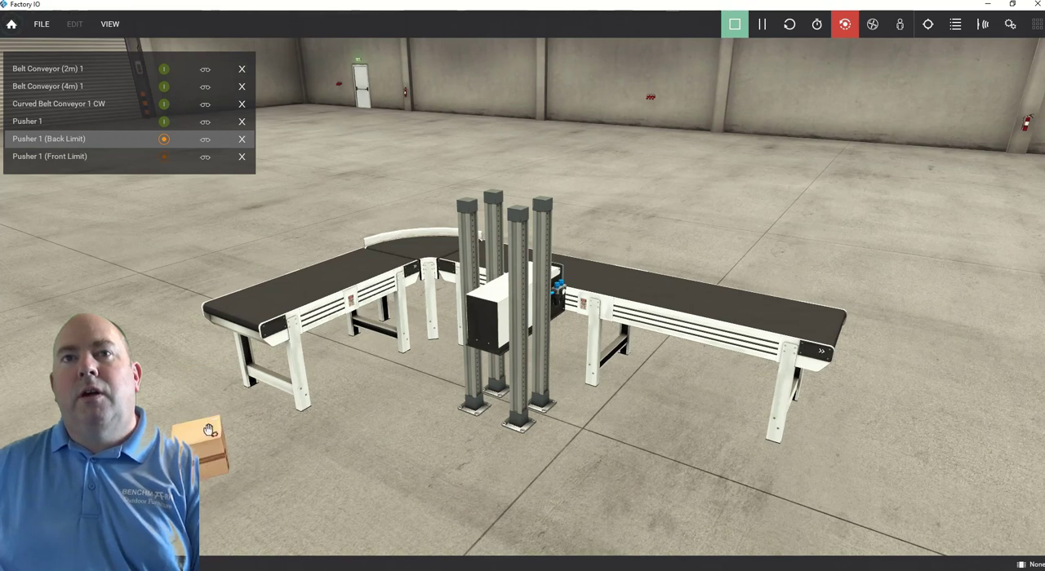
{"action": "left_click_drag", "start_coordinate": [201, 403], "coordinate": [256, 217]}
{"action": "left_click_drag", "start_coordinate": [272, 304], "coordinate": [257, 238]}
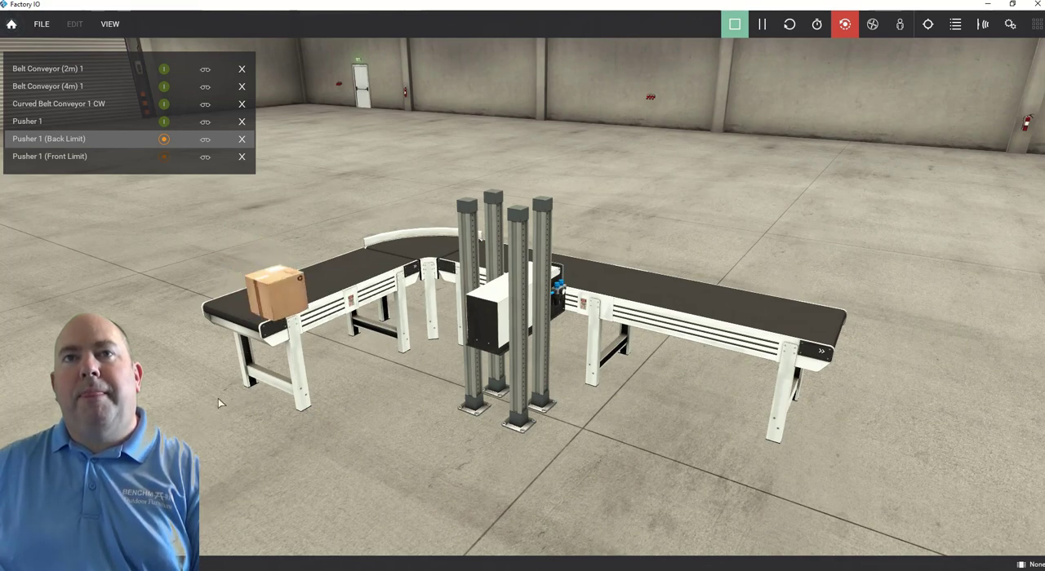
Force the Belt Conveyor (2m) 1 tag on and then off to carry the box to the curved conveyor.
{"action": "right_click_drag", "start_coordinate": [218, 400], "coordinate": [327, 417]}
{"action": "left_click_drag", "start_coordinate": [326, 330], "coordinate": [299, 282]}
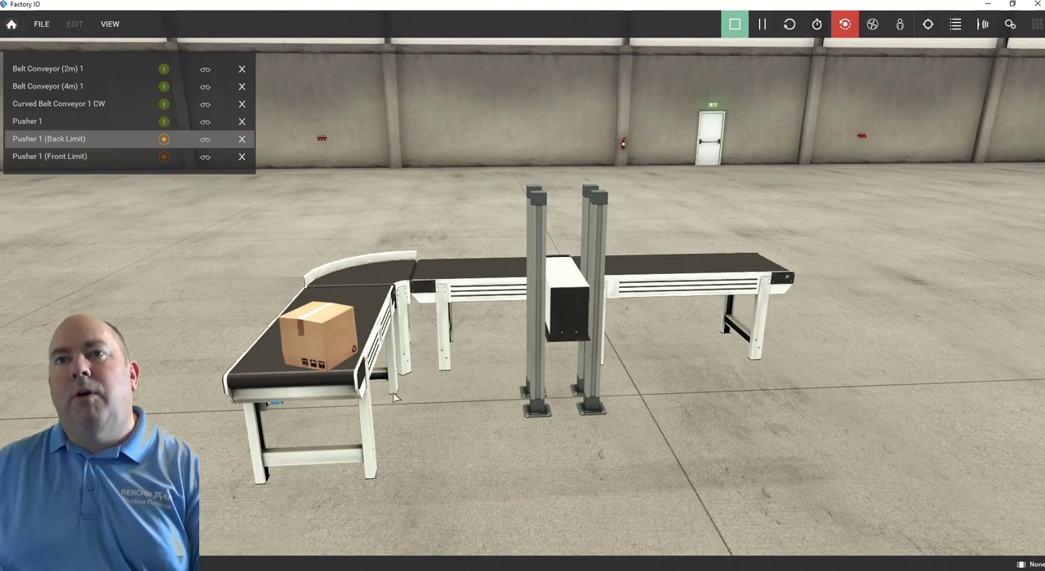
{"action": "right_click_drag", "start_coordinate": [393, 397], "coordinate": [380, 304]}
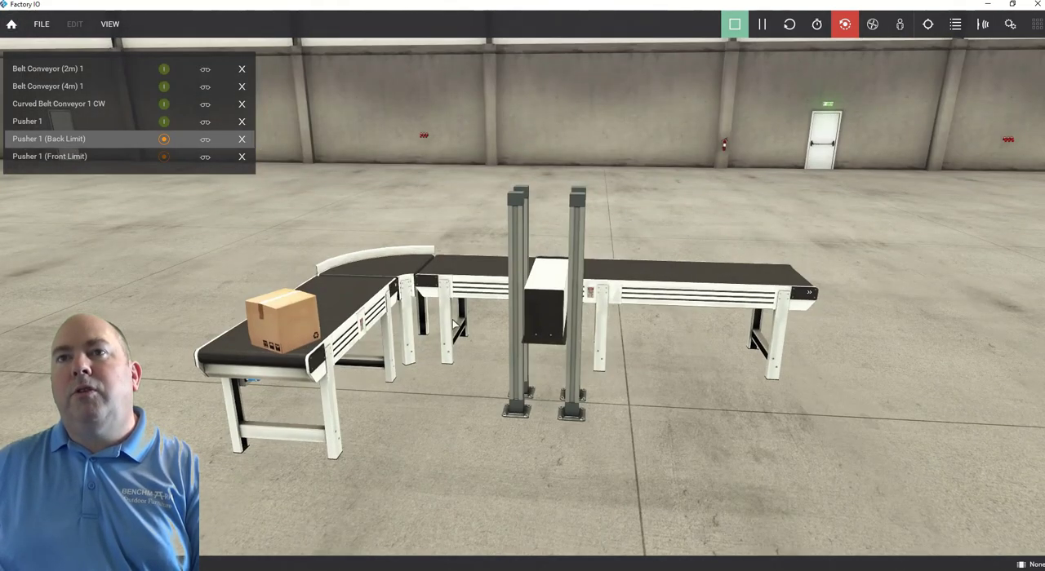
{"action": "right_click_drag", "start_coordinate": [473, 331], "coordinate": [436, 222]}
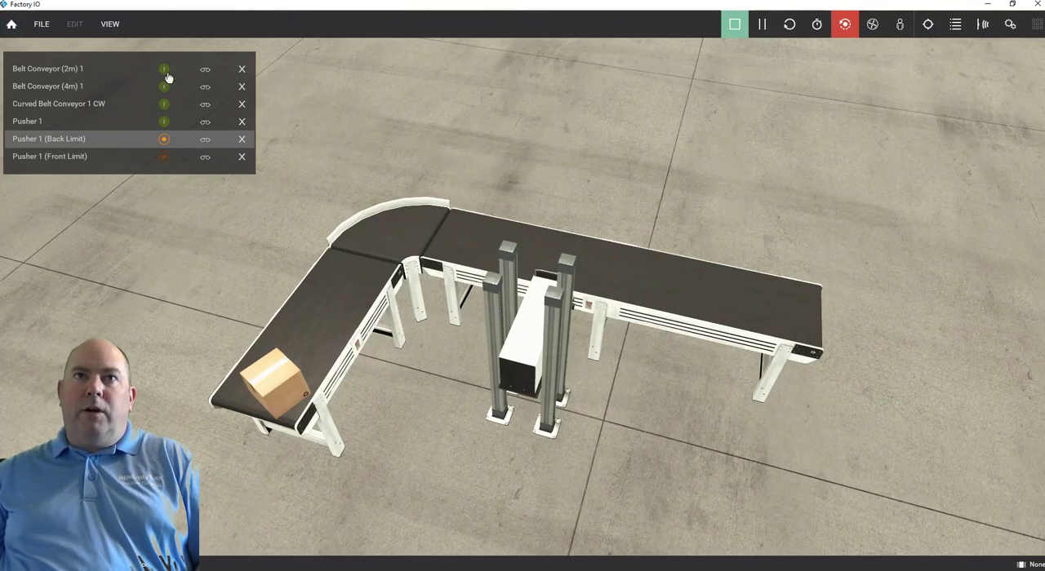
{"action": "left_click", "coordinate": [164, 72]}
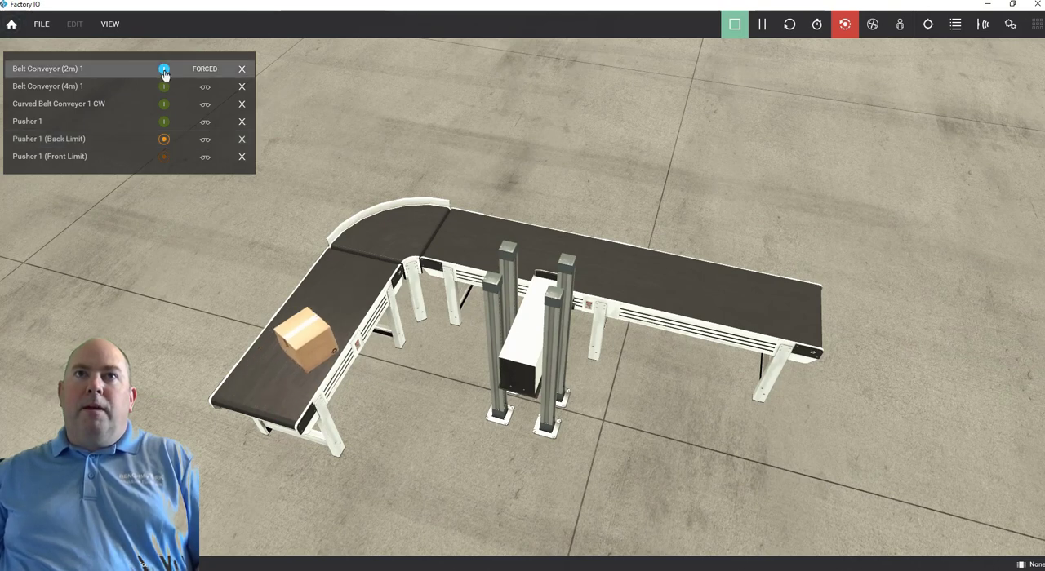
{"action": "left_click", "coordinate": [164, 72]}
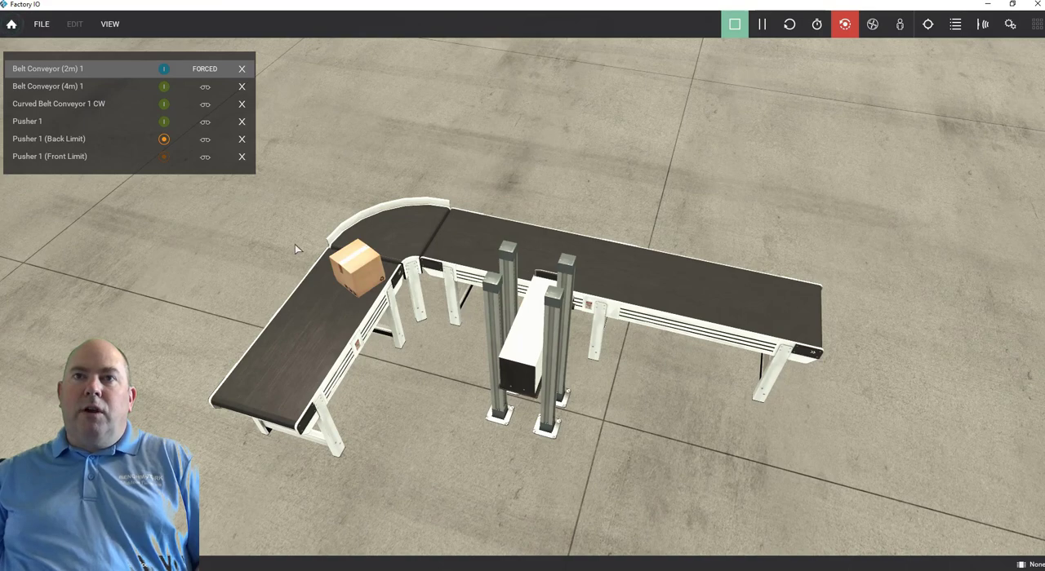
Force the Belt Conveyor (2m) 1 tag on to carry the box onto the curve's entry, and inspect that joint up close.
{"action": "left_click", "coordinate": [165, 70]}
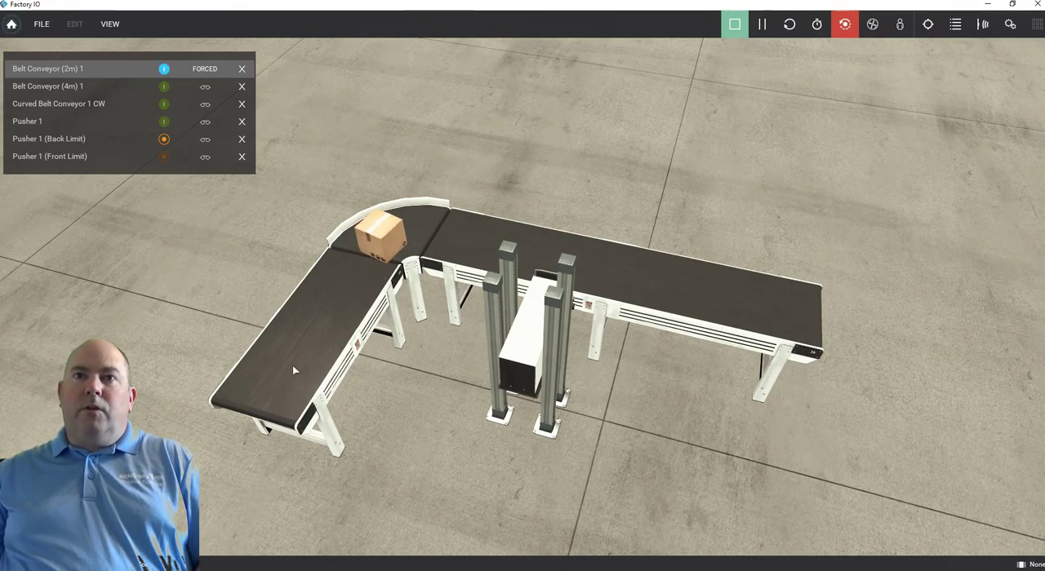
{"action": "scroll", "coordinate": [298, 370], "scroll_direction": "up", "scroll_amount": 5}
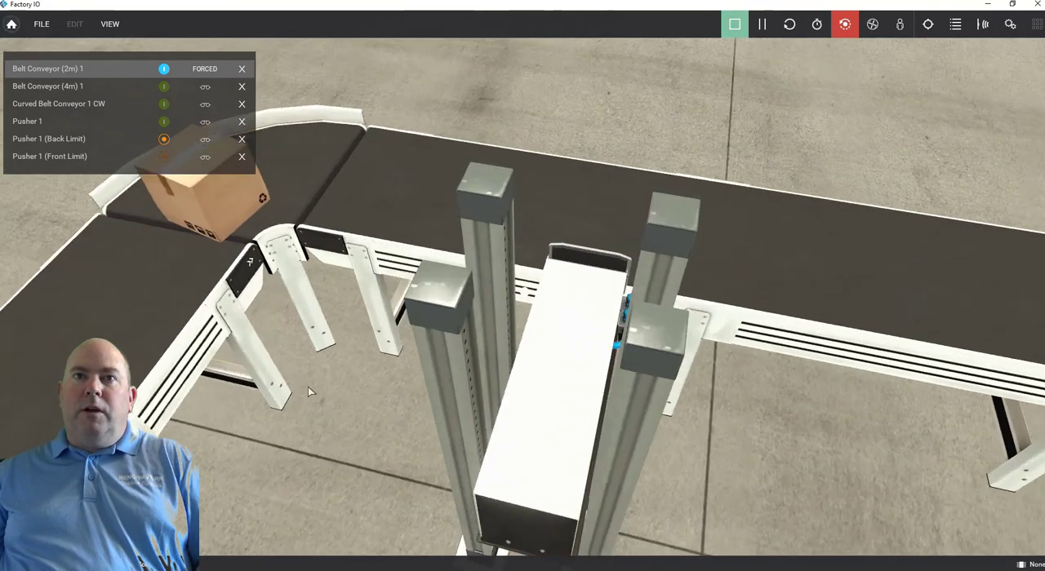
{"action": "right_click_drag", "start_coordinate": [308, 387], "coordinate": [167, 349]}
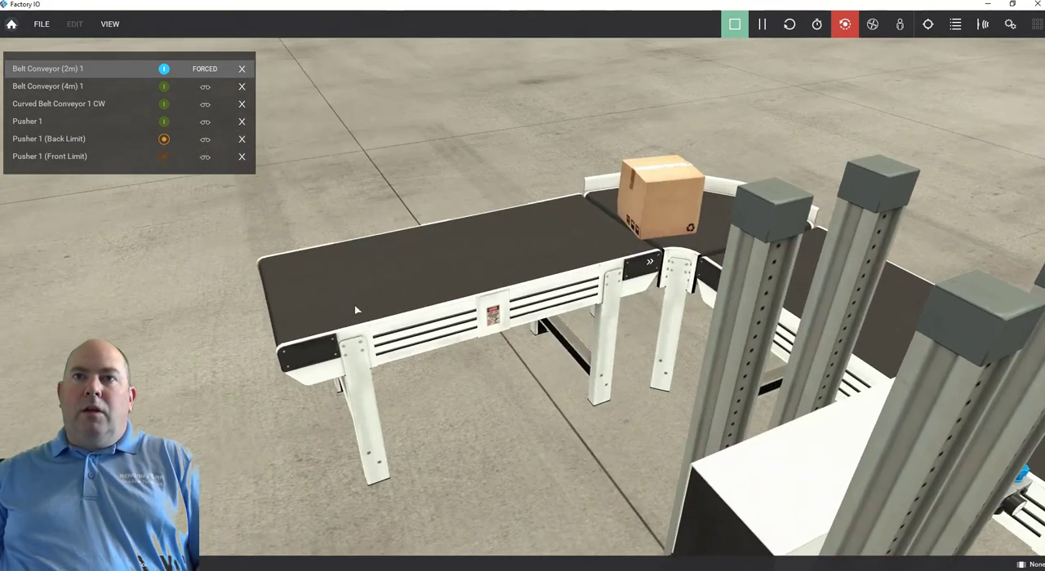
{"action": "scroll", "coordinate": [354, 308], "scroll_direction": "up", "scroll_amount": 3}
{"action": "right_click_drag", "start_coordinate": [355, 317], "coordinate": [563, 373]}
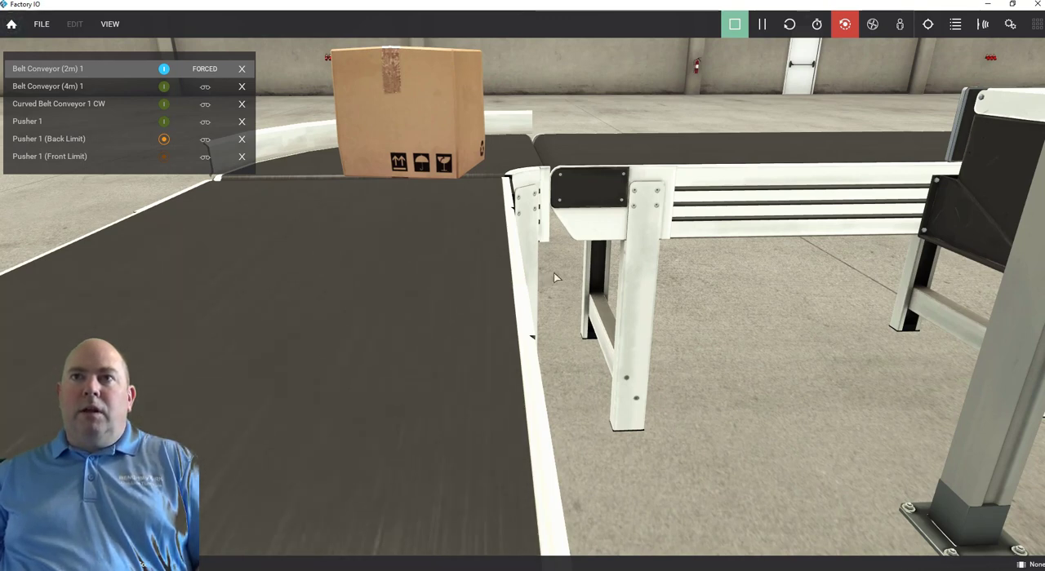
{"action": "right_click_drag", "start_coordinate": [555, 278], "coordinate": [513, 234]}
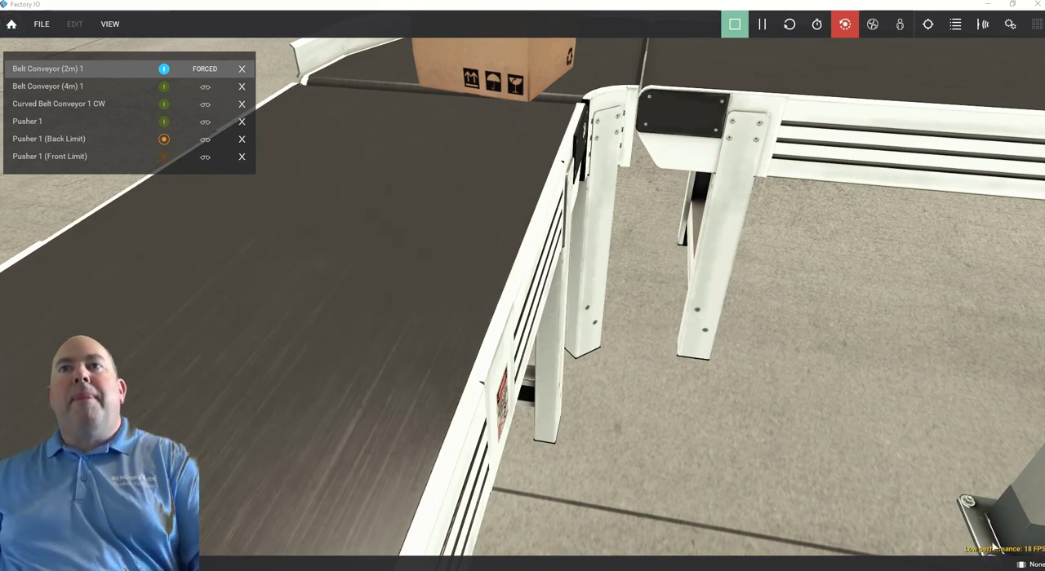
Force the Belt Conveyor (2m) 1 tag on and off once more to observe the belt running beside the box at the joint.
{"action": "left_click", "coordinate": [164, 69]}
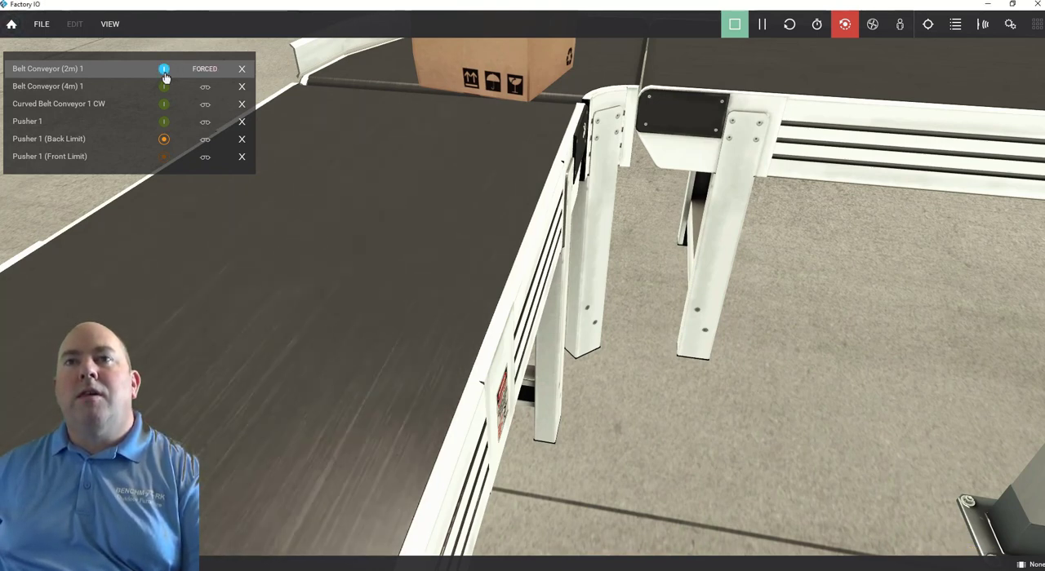
{"action": "left_click", "coordinate": [164, 71]}
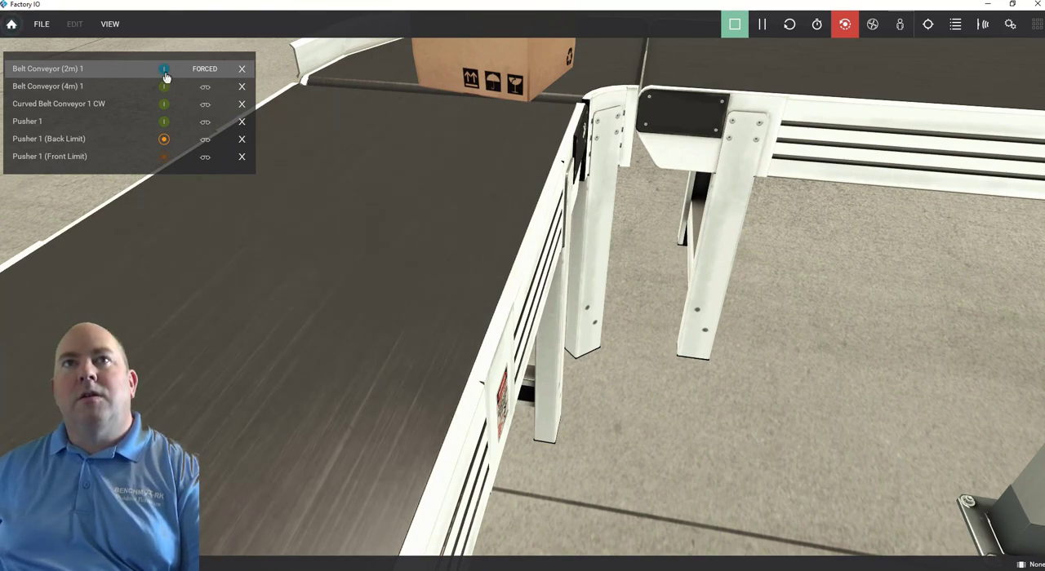
{"action": "right_click_drag", "start_coordinate": [641, 359], "coordinate": [625, 261]}
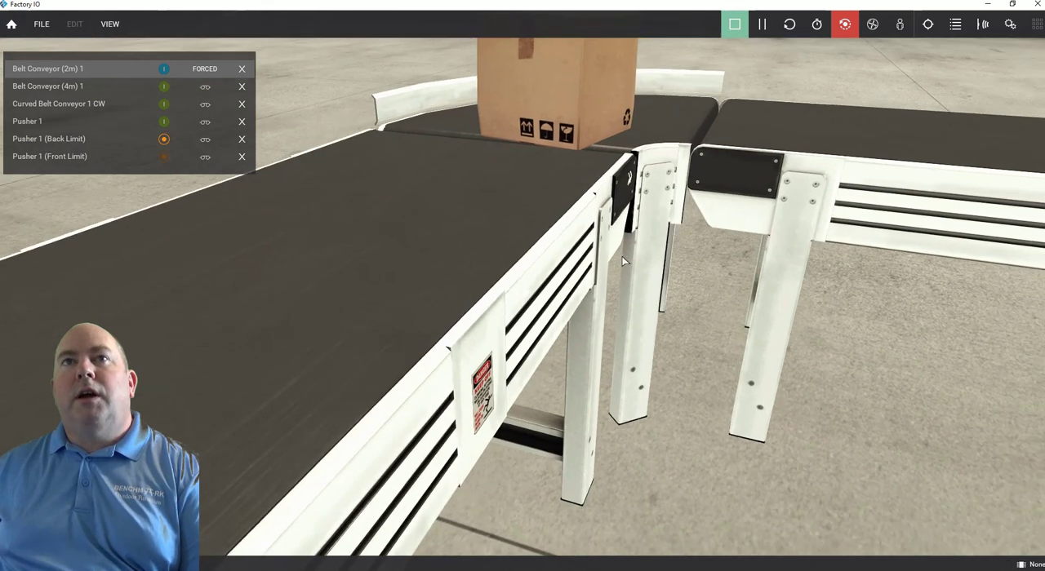
Force the Curved Belt Conveyor 1 CW tag on and follow the box around the curve to the 4 m conveyor.
{"action": "left_click", "coordinate": [165, 107]}
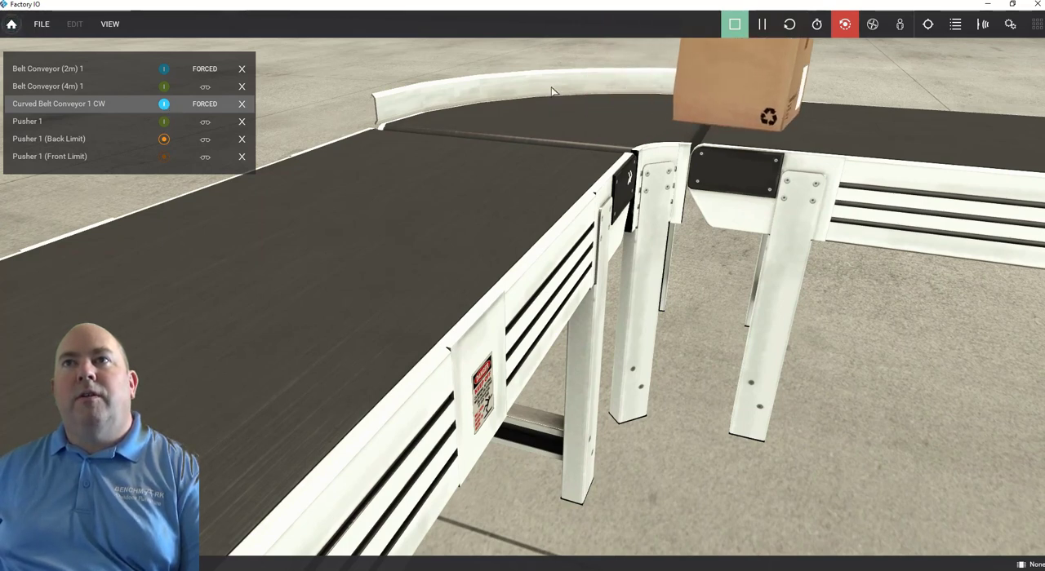
{"action": "scroll", "coordinate": [563, 86], "scroll_direction": "up", "scroll_amount": 3}
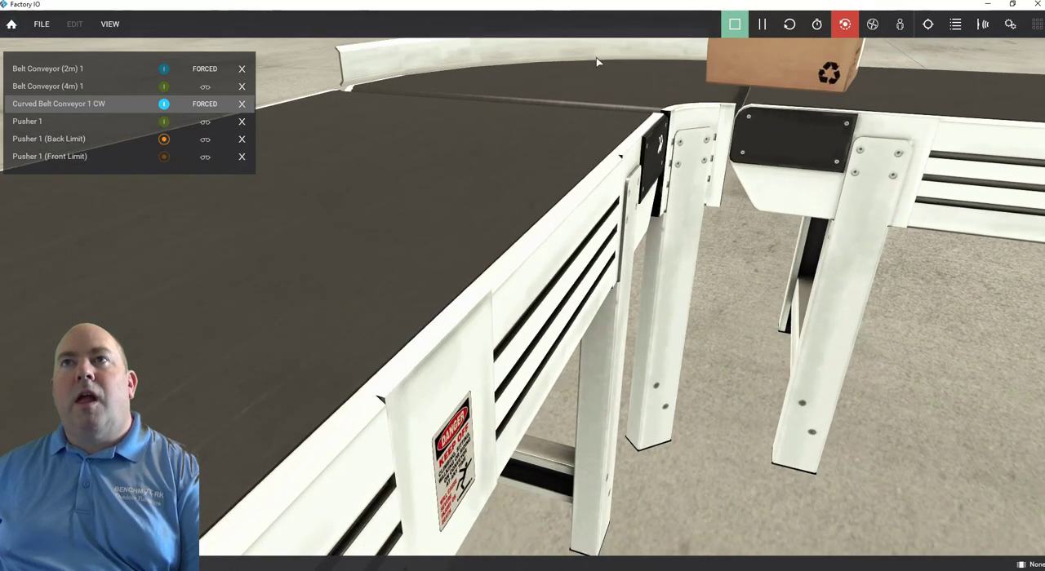
{"action": "right_click_drag", "start_coordinate": [597, 61], "coordinate": [597, 89]}
{"action": "scroll", "coordinate": [537, 223], "scroll_direction": "up", "scroll_amount": 3}
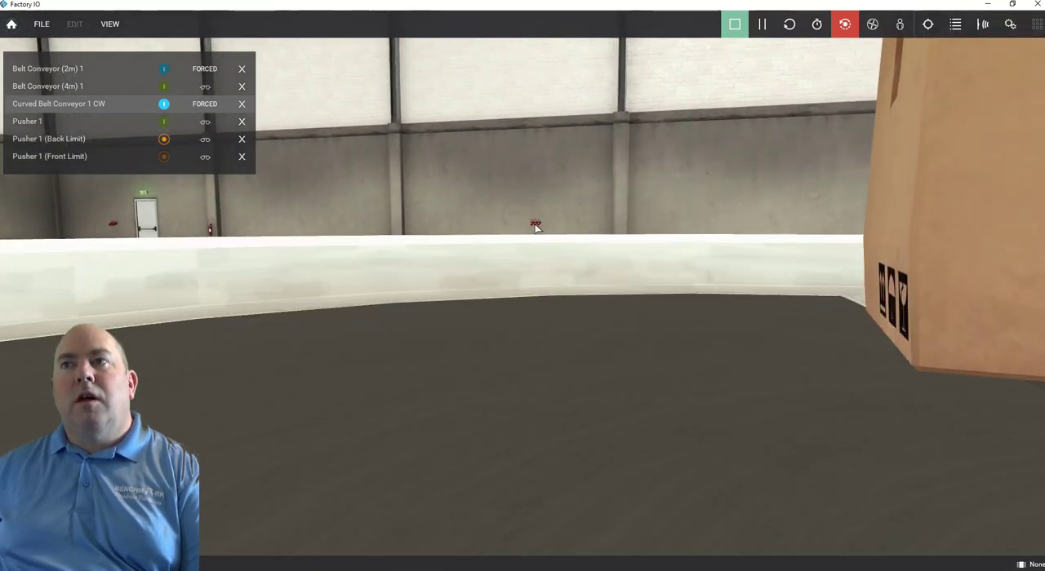
{"action": "scroll", "coordinate": [535, 228], "scroll_direction": "down", "scroll_amount": 2}
{"action": "right_click_drag", "start_coordinate": [579, 234], "coordinate": [573, 187]}
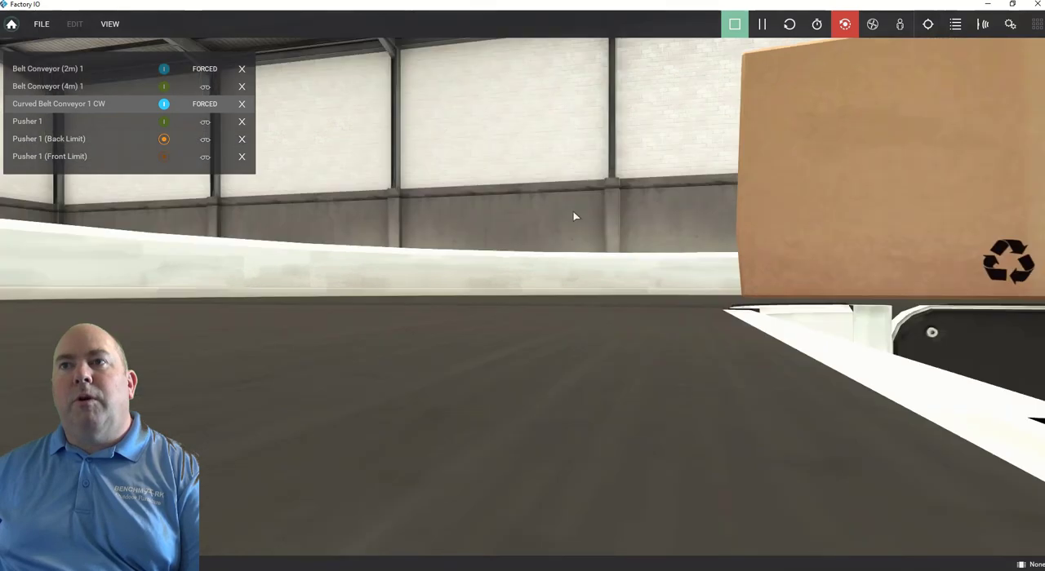
{"action": "right_click_drag", "start_coordinate": [602, 239], "coordinate": [585, 149]}
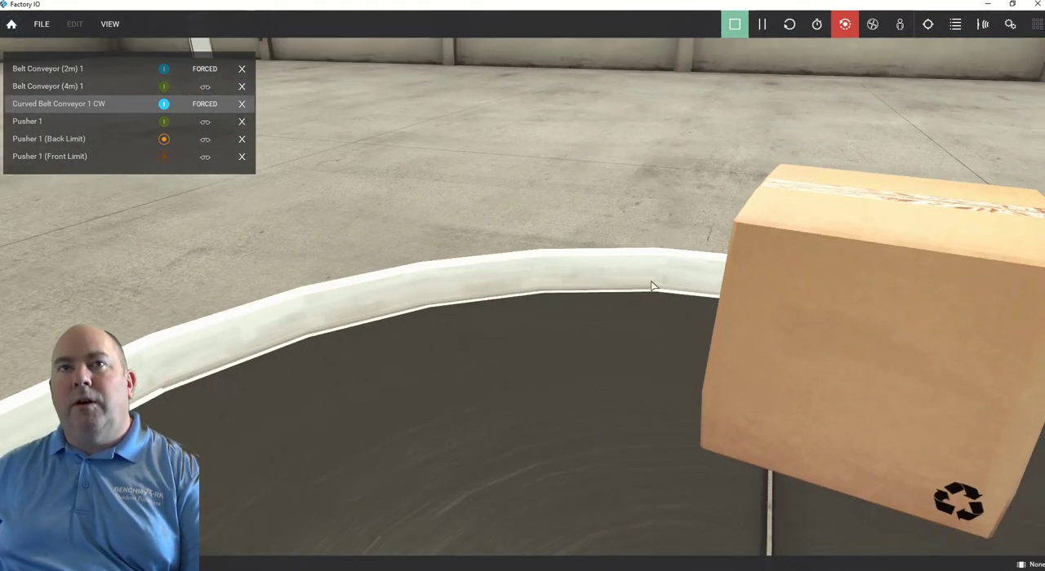
{"action": "scroll", "coordinate": [432, 235], "scroll_direction": "down", "scroll_amount": 3}
{"action": "scroll", "coordinate": [436, 245], "scroll_direction": "down", "scroll_amount": 5}
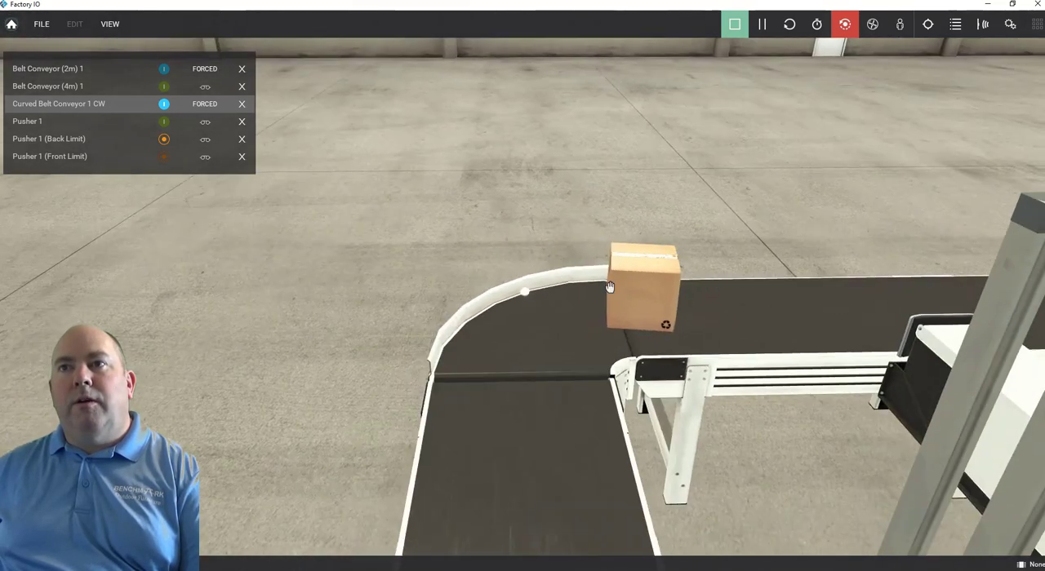
Force the Belt Conveyor (4m) 1 tag on to carry the box along it, and force Belt Conveyor (2m) 1 on too.
{"action": "right_click_drag", "start_coordinate": [610, 287], "coordinate": [459, 264]}
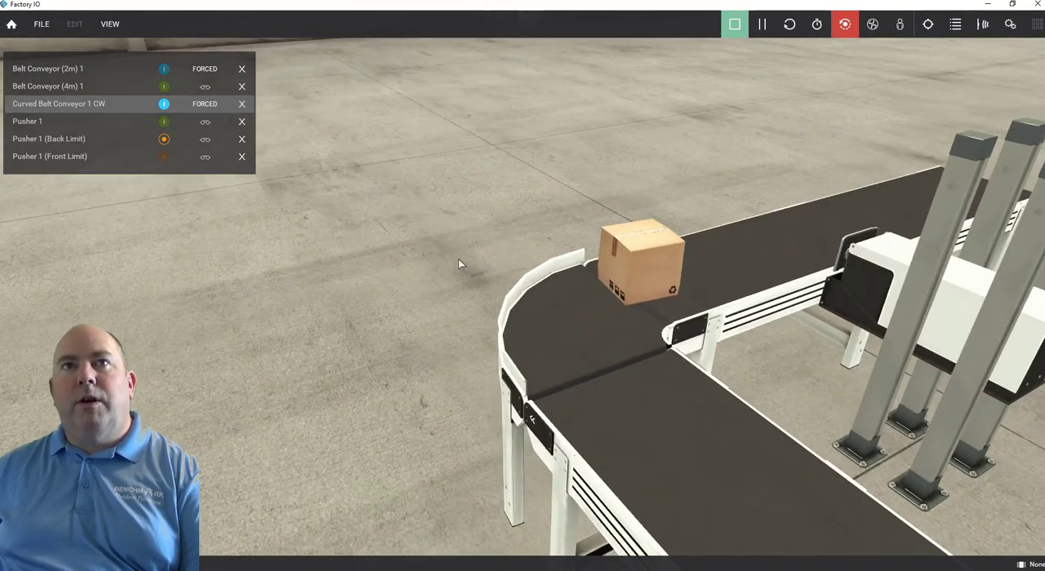
{"action": "left_click", "coordinate": [163, 88]}
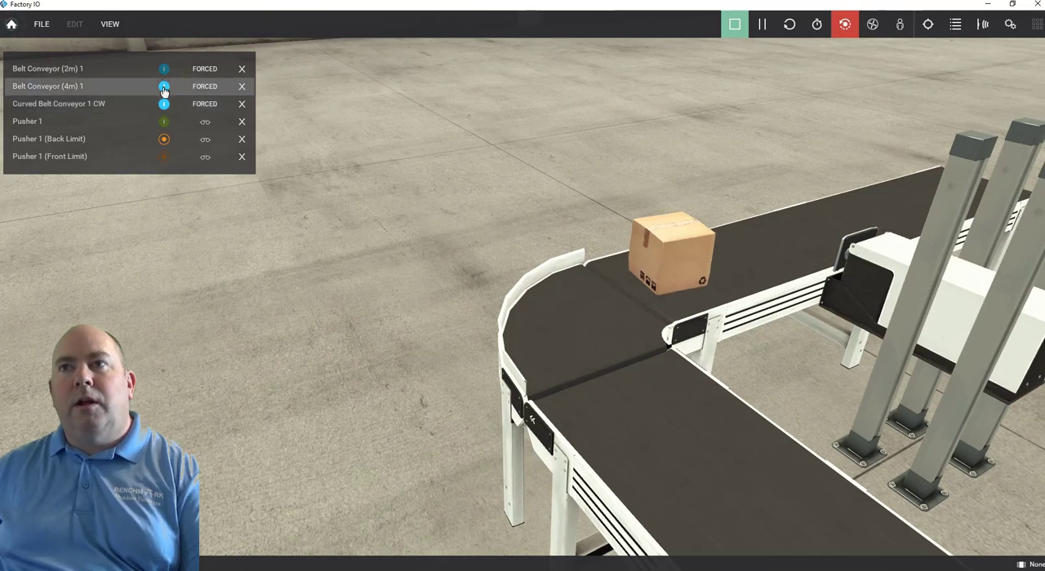
{"action": "right_click_drag", "start_coordinate": [442, 151], "coordinate": [564, 93]}
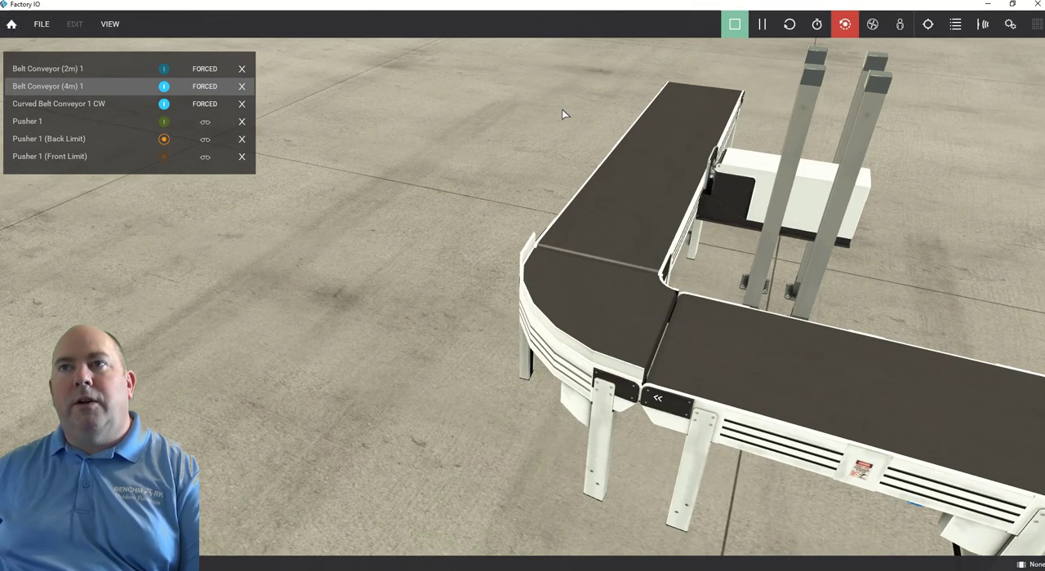
{"action": "left_click", "coordinate": [163, 72]}
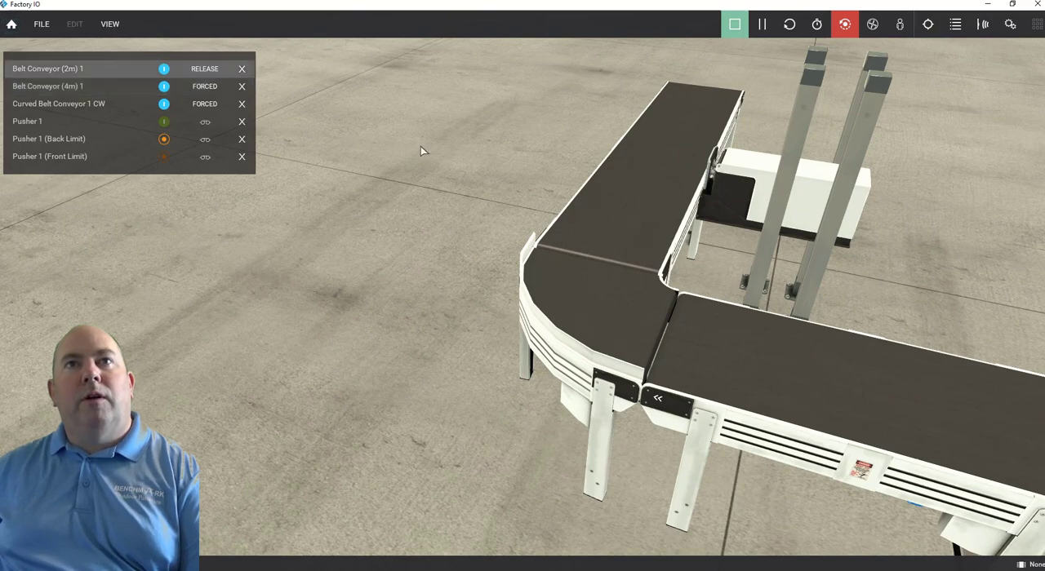
{"action": "right_click_drag", "start_coordinate": [514, 149], "coordinate": [333, 143]}
{"action": "scroll", "coordinate": [333, 142], "scroll_direction": "down", "scroll_amount": 5}
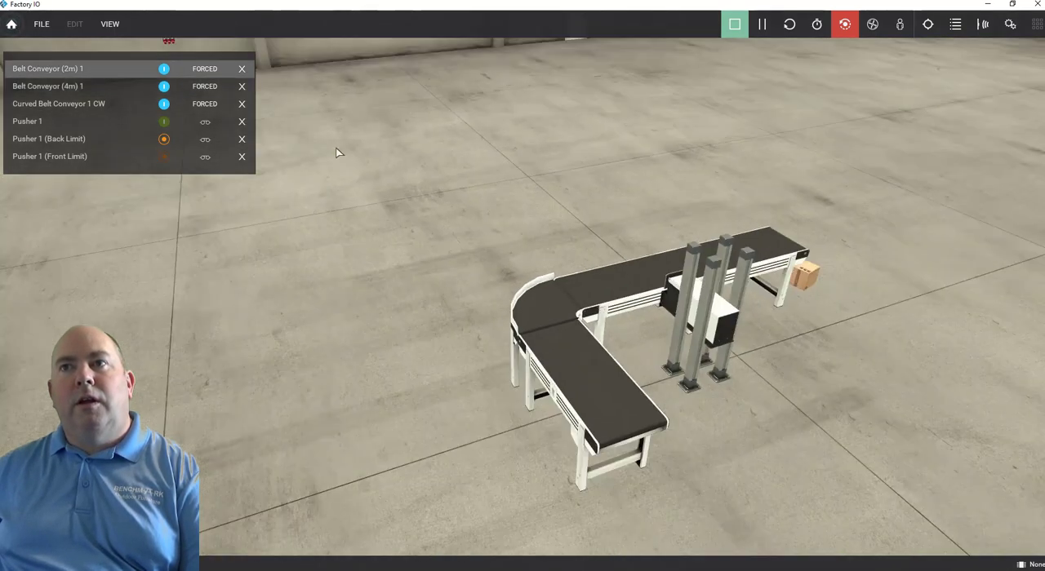
Move the fallen box from the floor at the 4 m conveyor's end back onto the 2 m conveyor's free end.
{"action": "right_click_drag", "start_coordinate": [682, 314], "coordinate": [760, 324]}
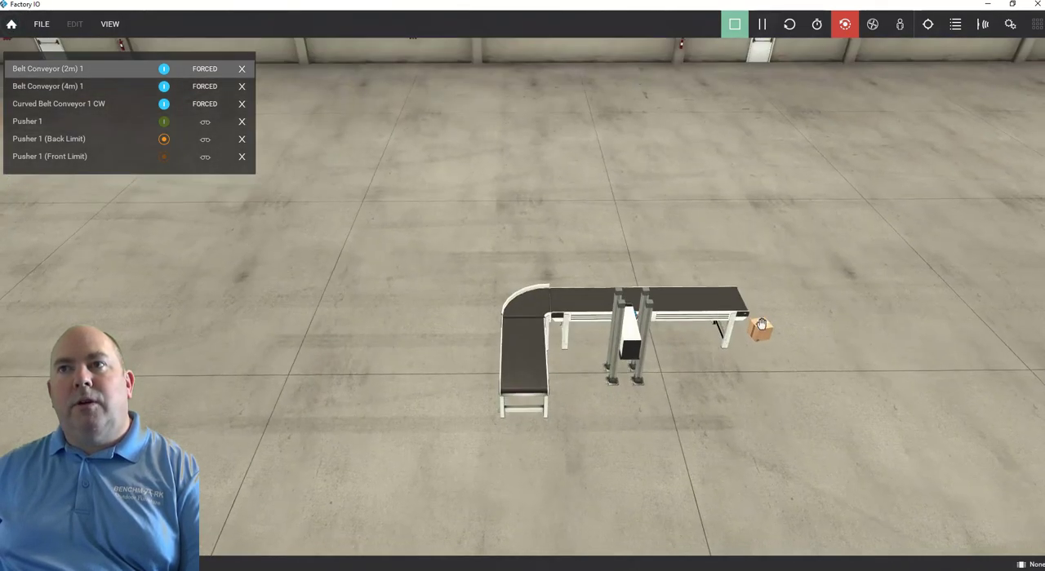
{"action": "left_click_drag", "start_coordinate": [762, 327], "coordinate": [559, 476]}
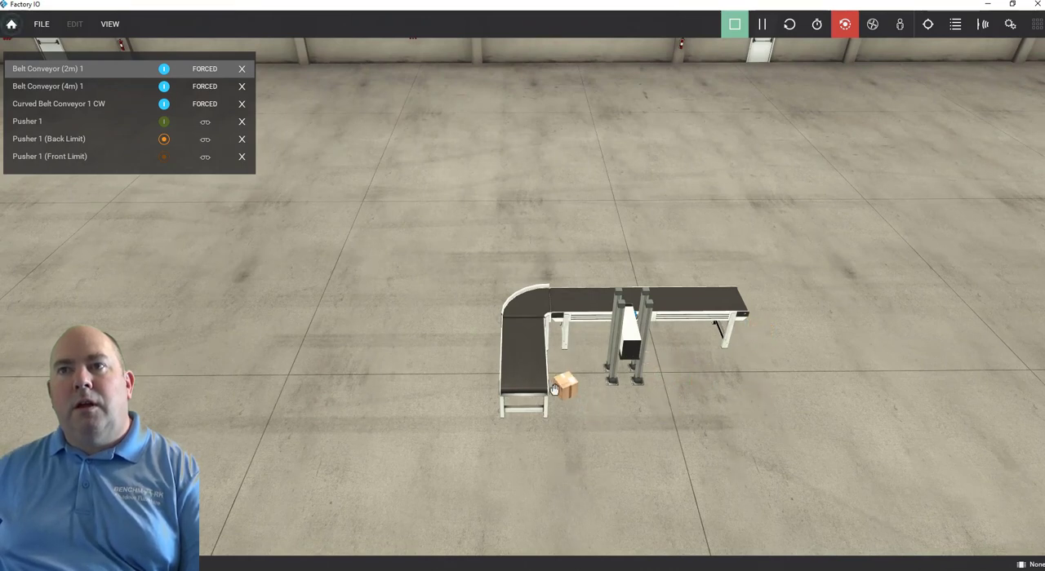
{"action": "scroll", "coordinate": [555, 389], "scroll_direction": "up", "scroll_amount": 5}
{"action": "right_click_drag", "start_coordinate": [644, 465], "coordinate": [593, 487]}
{"action": "left_click_drag", "start_coordinate": [593, 487], "coordinate": [508, 410]}
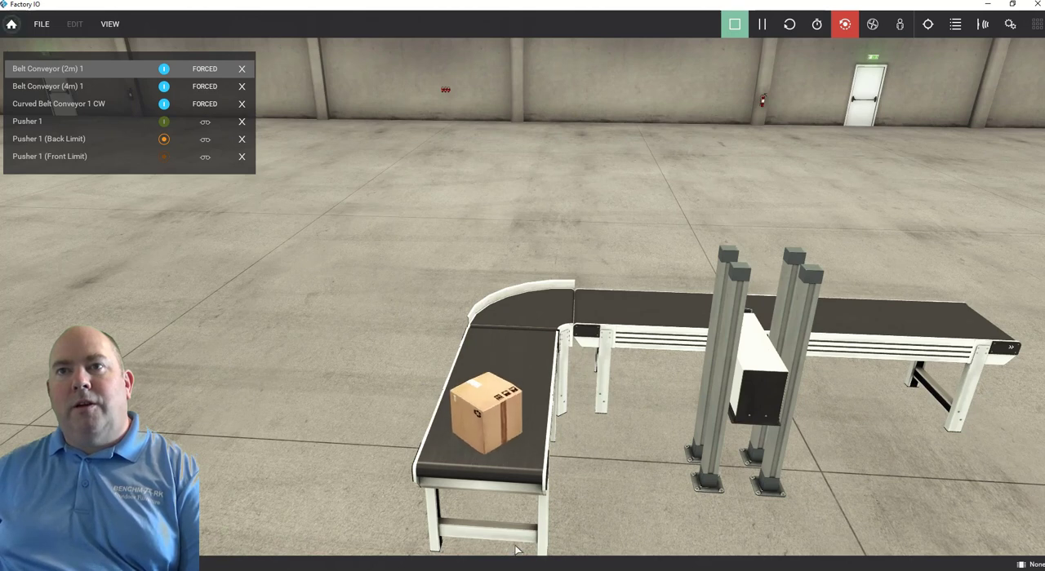
Force the Pusher 1 tag on and off three times from a close view to test extending and retracting against its limit signals.
{"action": "scroll", "coordinate": [513, 545], "scroll_direction": "down", "scroll_amount": 2}
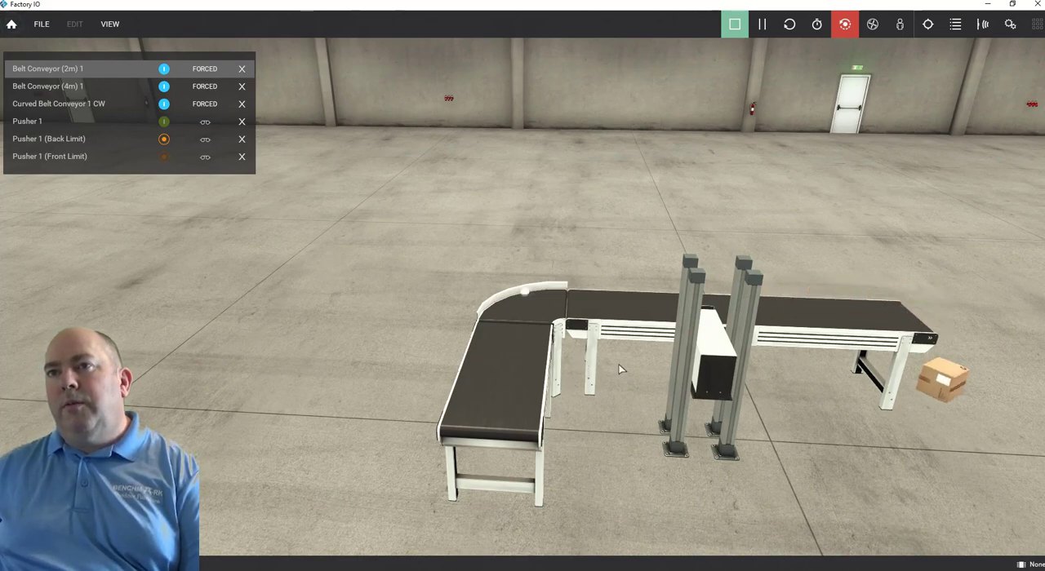
{"action": "right_click_drag", "start_coordinate": [619, 370], "coordinate": [678, 269]}
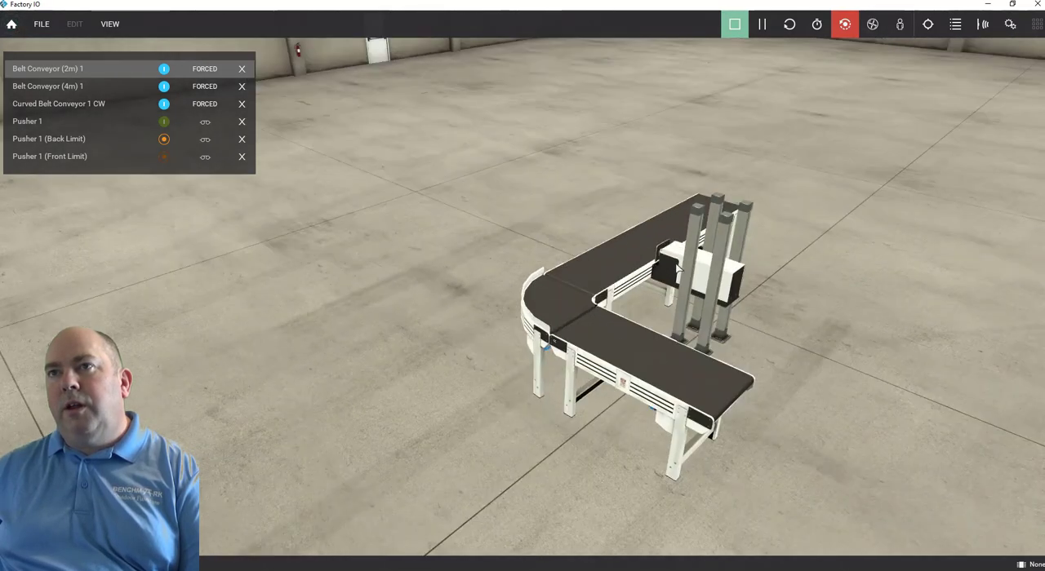
{"action": "middle_click_drag", "start_coordinate": [677, 269], "coordinate": [561, 306]}
{"action": "scroll", "coordinate": [488, 304], "scroll_direction": "up", "scroll_amount": 10}
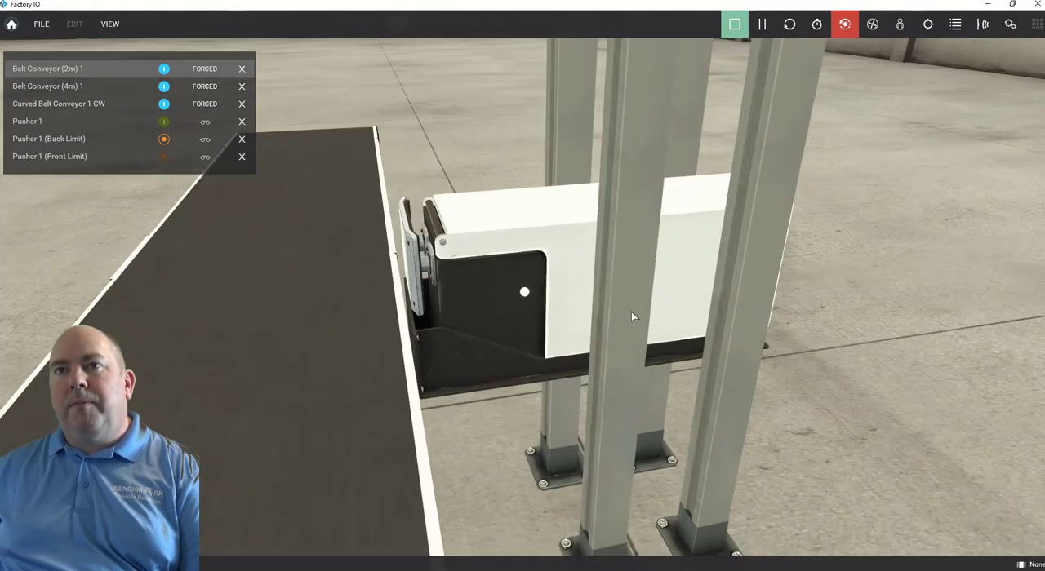
{"action": "right_click_drag", "start_coordinate": [630, 317], "coordinate": [699, 326]}
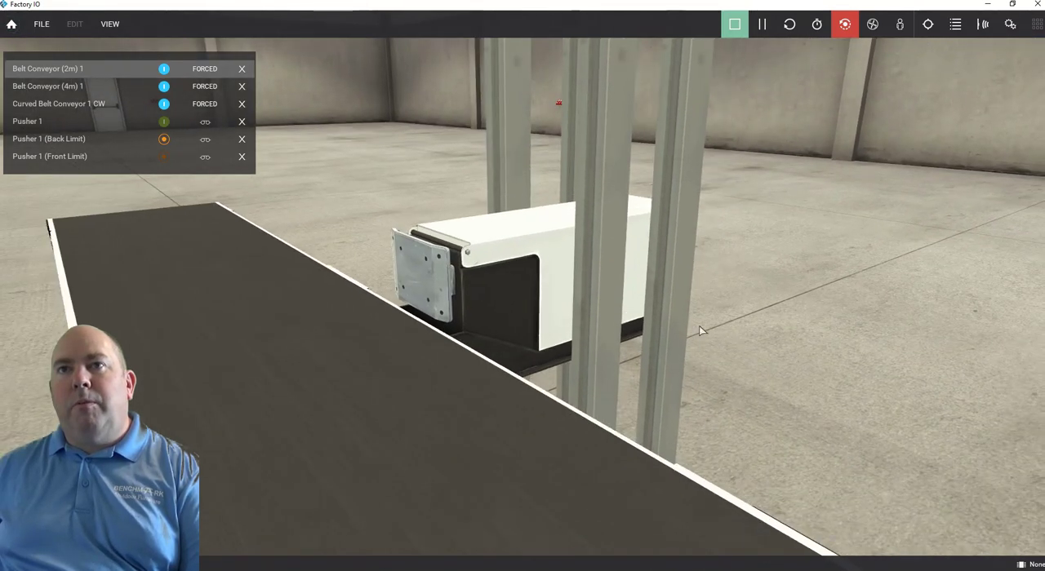
{"action": "left_click", "coordinate": [164, 122]}
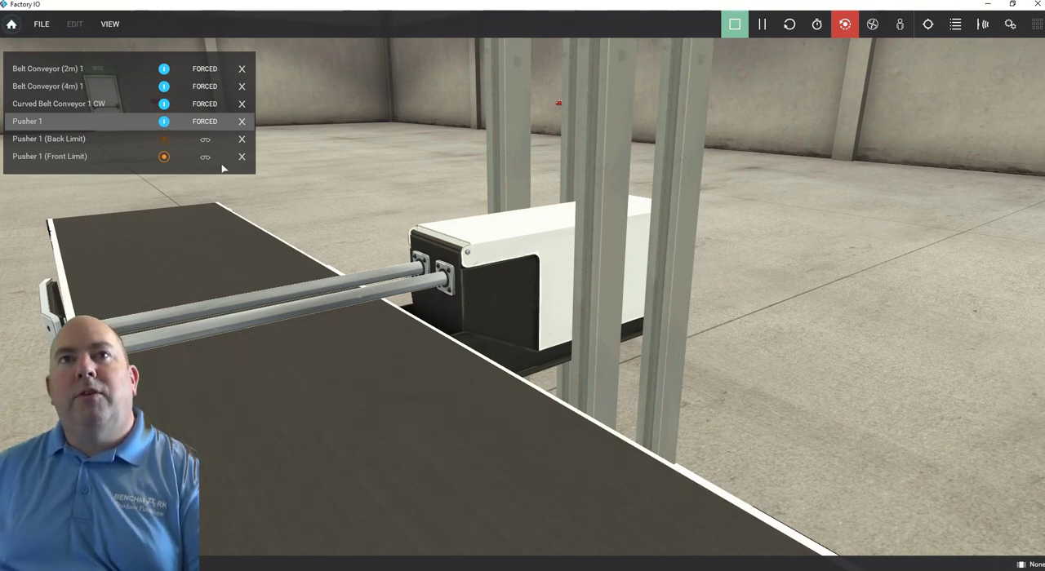
{"action": "left_click", "coordinate": [164, 122]}
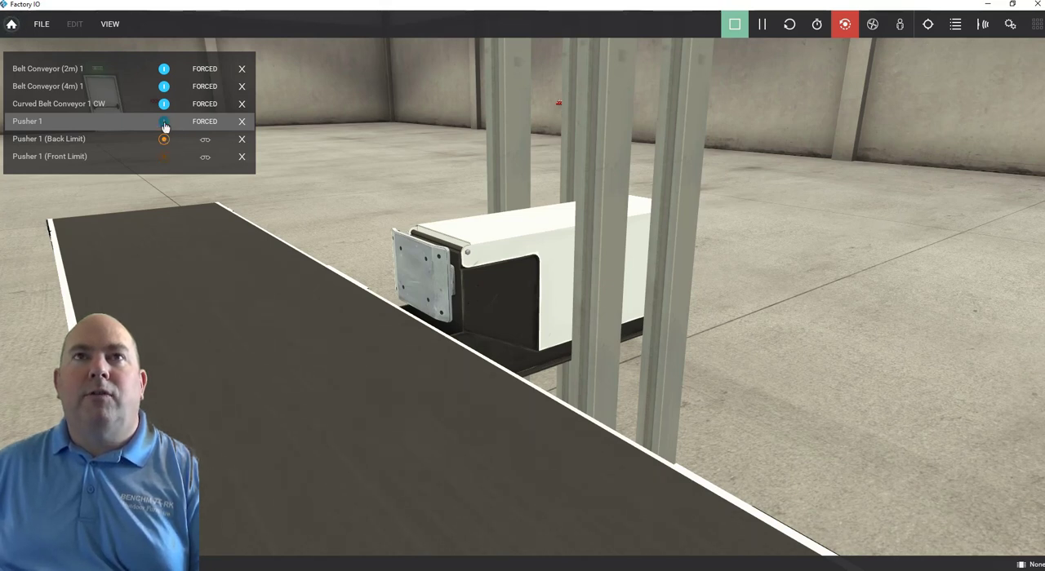
{"action": "left_click", "coordinate": [164, 124]}
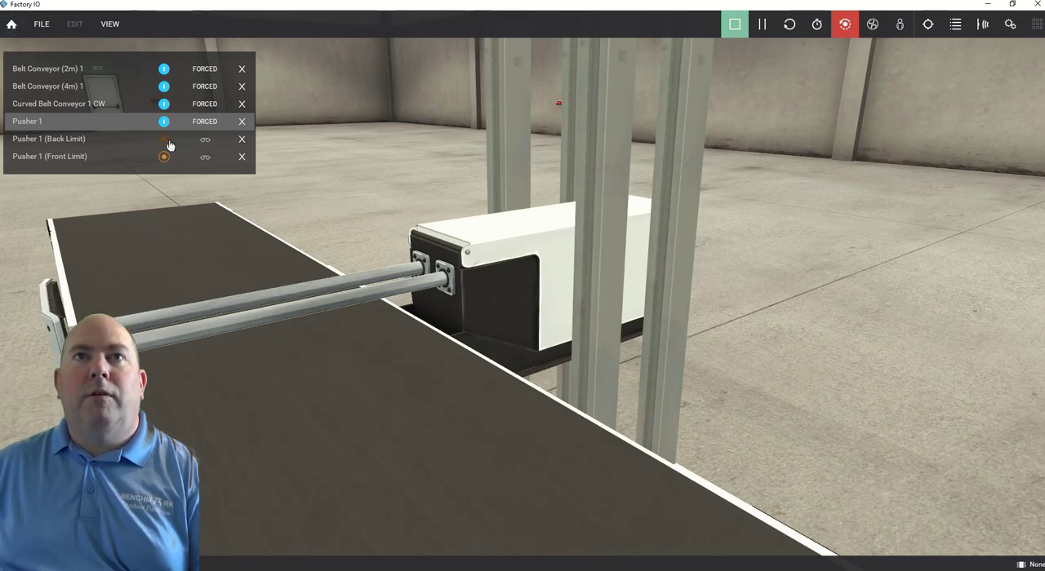
{"action": "left_click", "coordinate": [165, 124]}
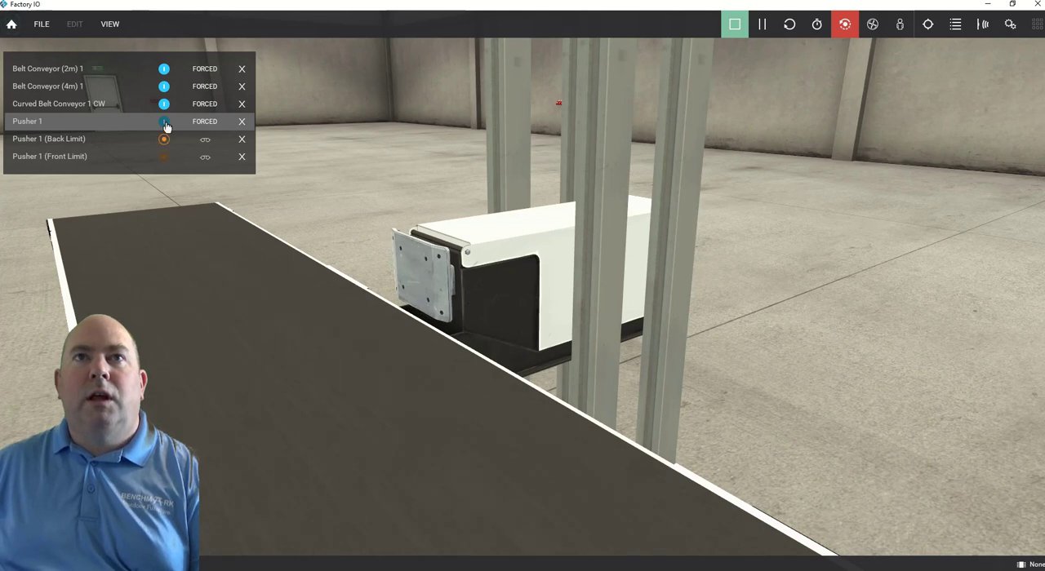
{"action": "left_click", "coordinate": [165, 123]}
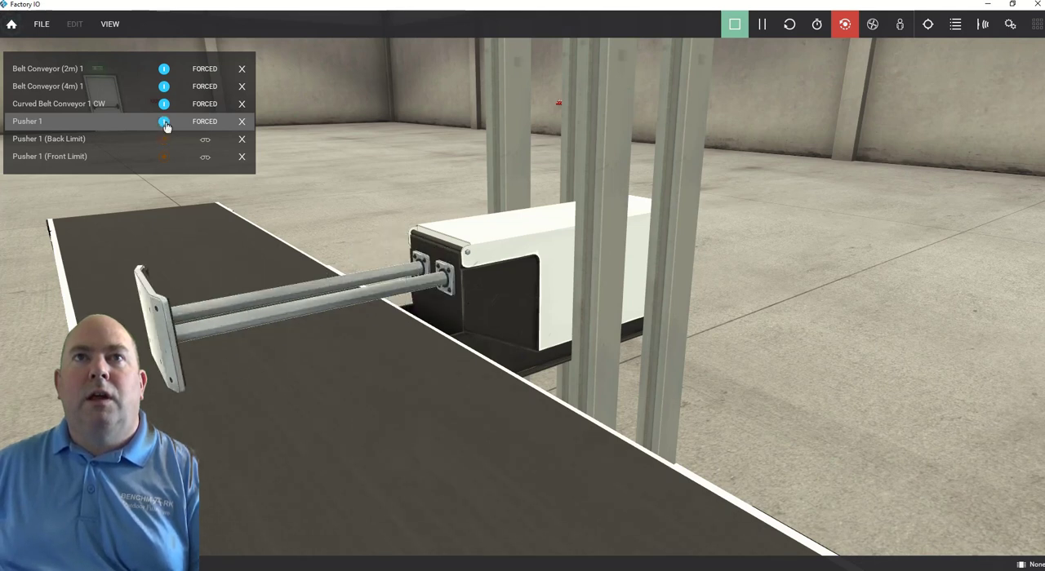
{"action": "left_click", "coordinate": [165, 124]}
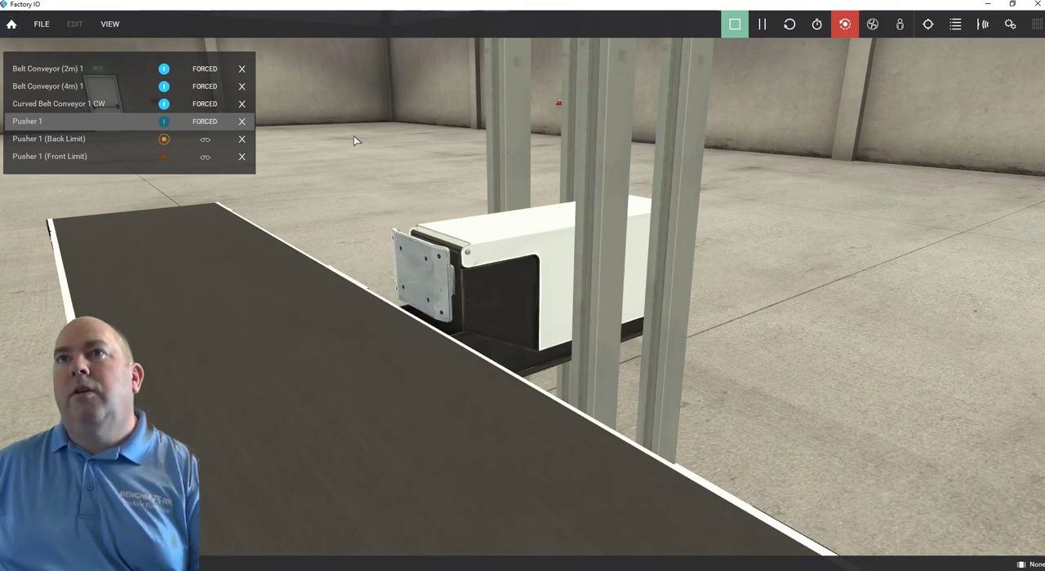
Stop the simulation to return to edit mode, and view the pusher section beside the 4 m conveyor.
{"action": "scroll", "coordinate": [414, 133], "scroll_direction": "down", "scroll_amount": 5}
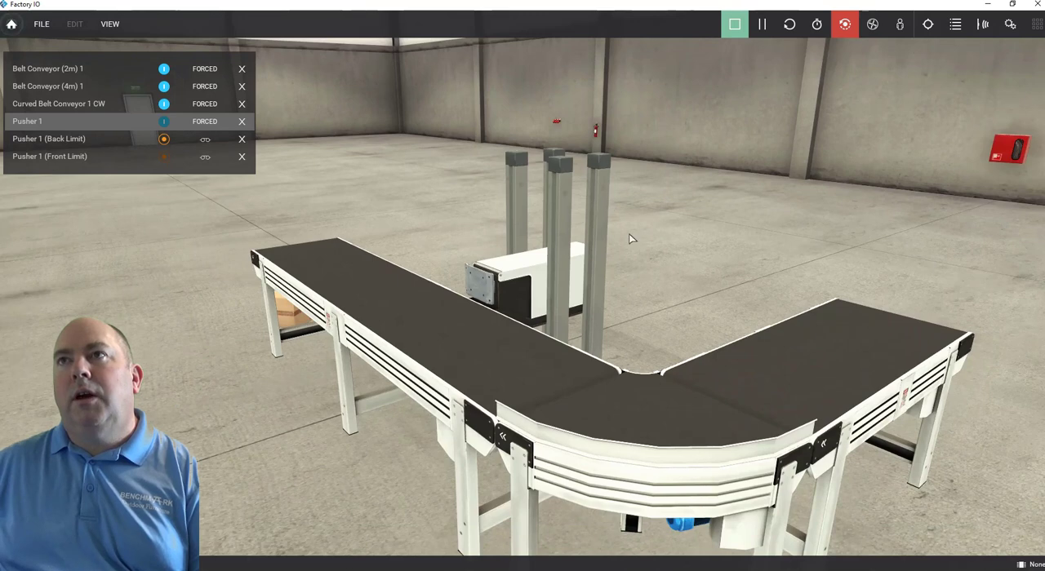
{"action": "right_click_drag", "start_coordinate": [628, 233], "coordinate": [602, 223]}
{"action": "scroll", "coordinate": [475, 211], "scroll_direction": "up", "scroll_amount": 3}
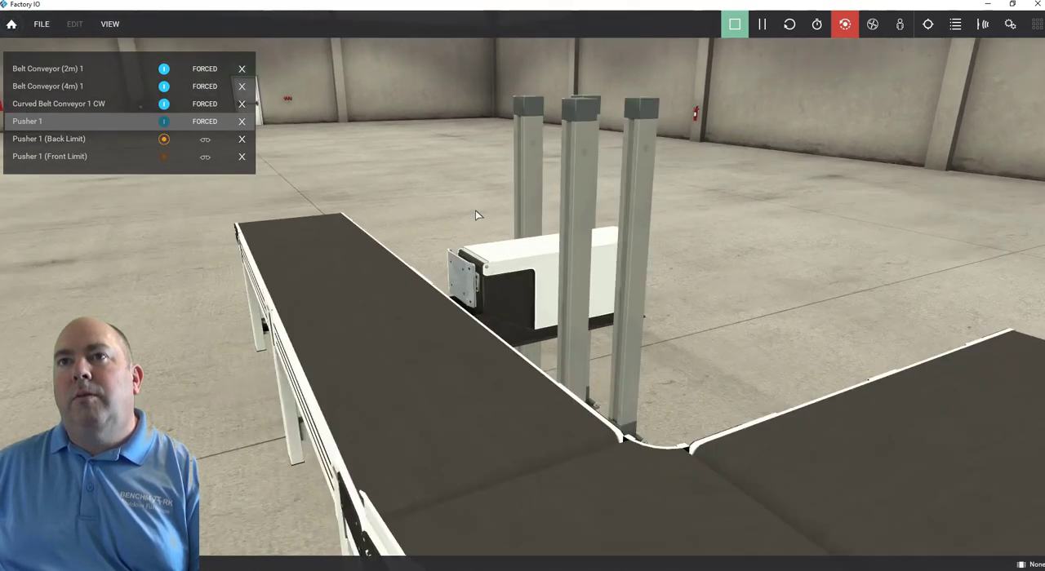
{"action": "scroll", "coordinate": [475, 210], "scroll_direction": "down", "scroll_amount": 1}
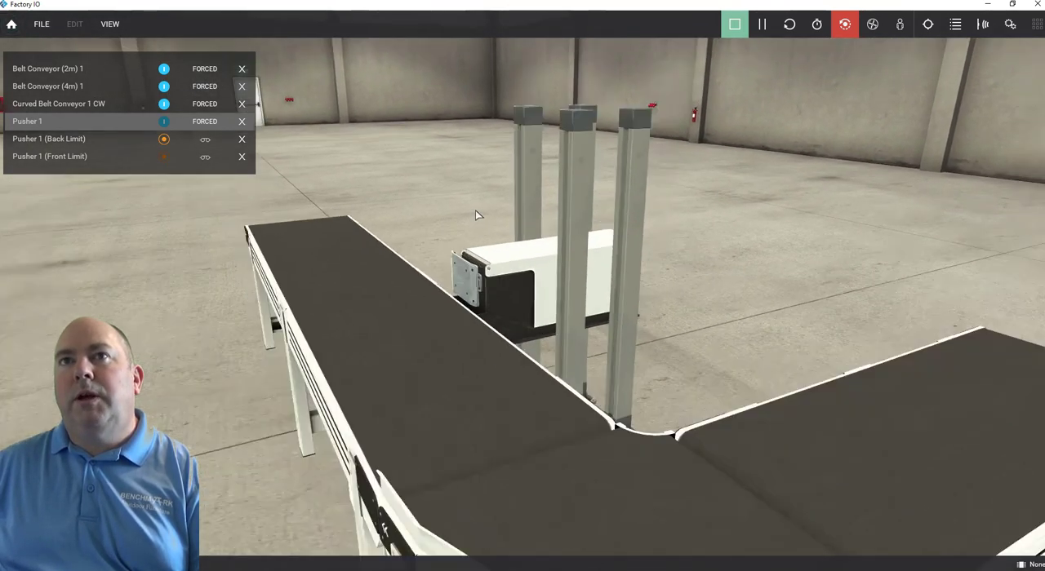
{"action": "scroll", "coordinate": [475, 210], "scroll_direction": "down", "scroll_amount": 3}
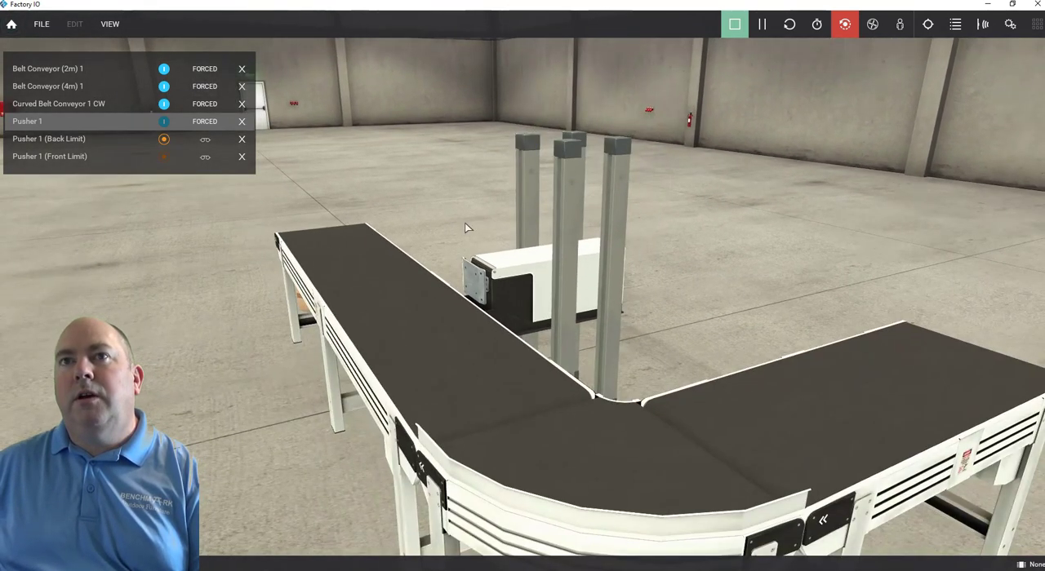
{"action": "left_click", "coordinate": [735, 26]}
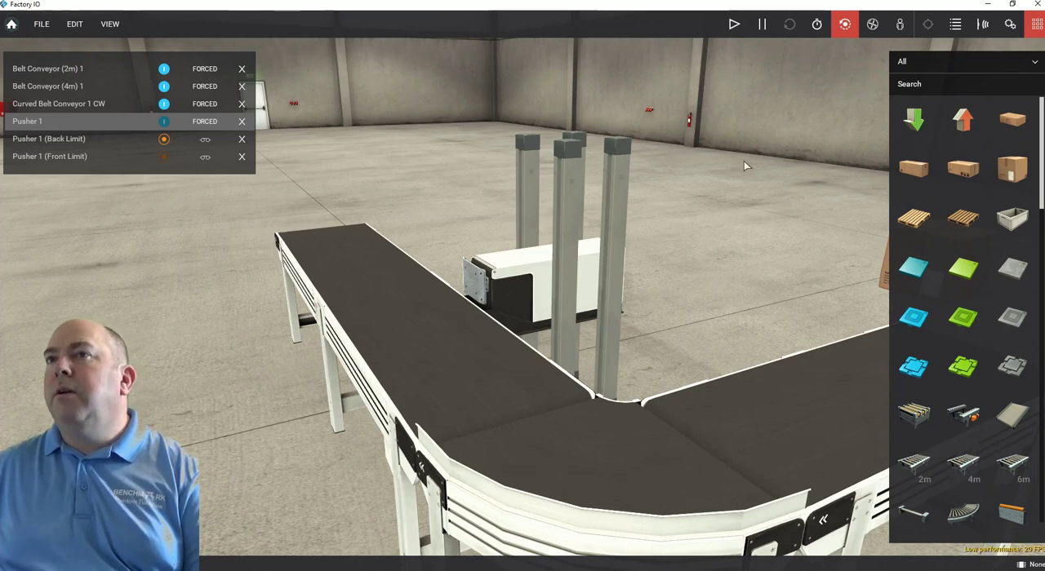
{"action": "right_click_drag", "start_coordinate": [776, 282], "coordinate": [608, 259]}
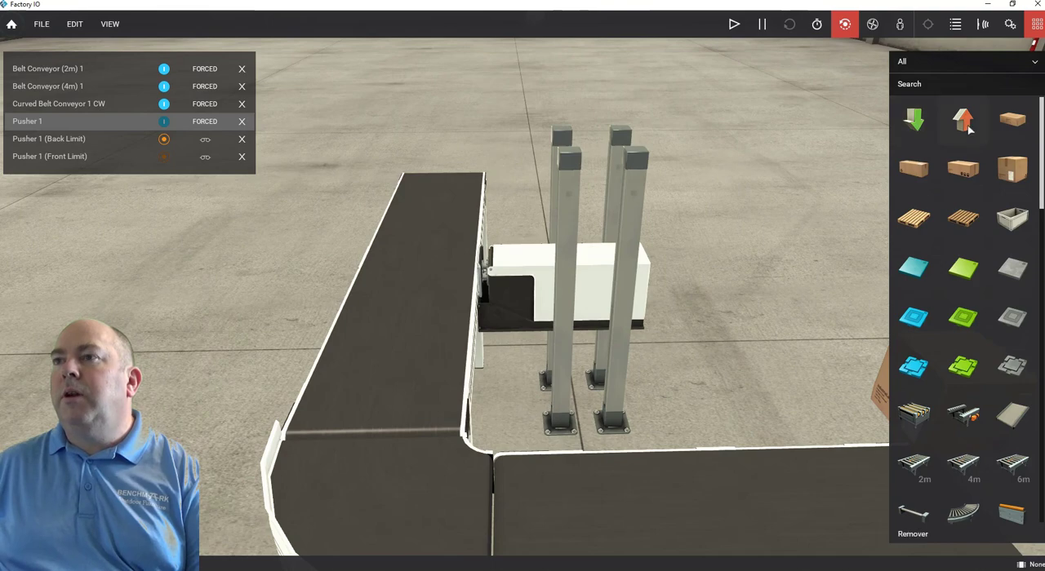
Place an emitter over the 2 m conveyor's free end and delete the leftover box from the floor.
{"action": "scroll", "coordinate": [730, 241], "scroll_direction": "down", "scroll_amount": 5}
{"action": "right_click_drag", "start_coordinate": [731, 245], "coordinate": [626, 288]}
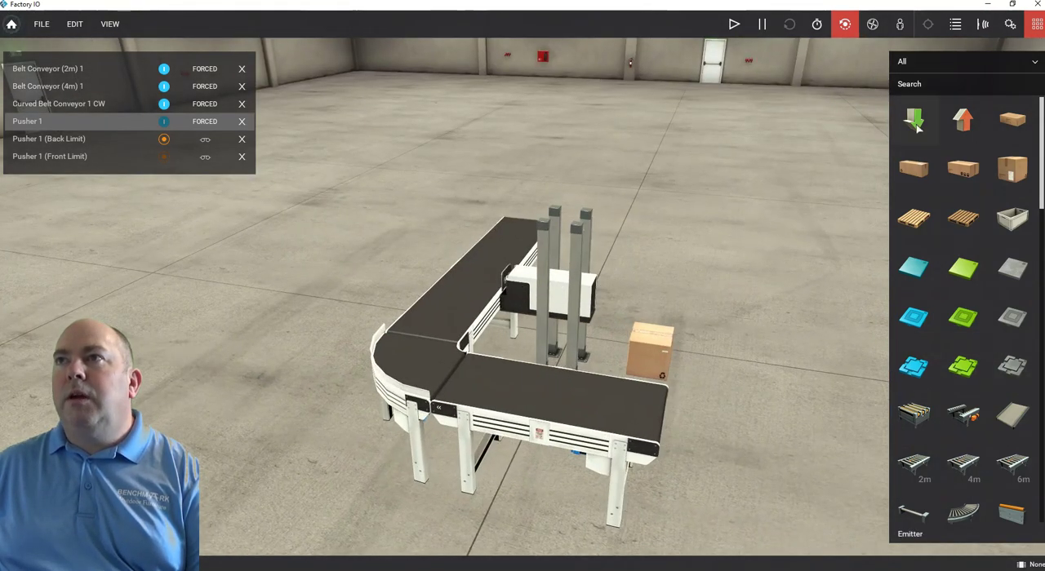
{"action": "left_click_drag", "start_coordinate": [915, 121], "coordinate": [654, 400]}
{"action": "right_click_drag", "start_coordinate": [641, 384], "coordinate": [396, 359]}
{"action": "left_click_drag", "start_coordinate": [373, 343], "coordinate": [447, 416]}
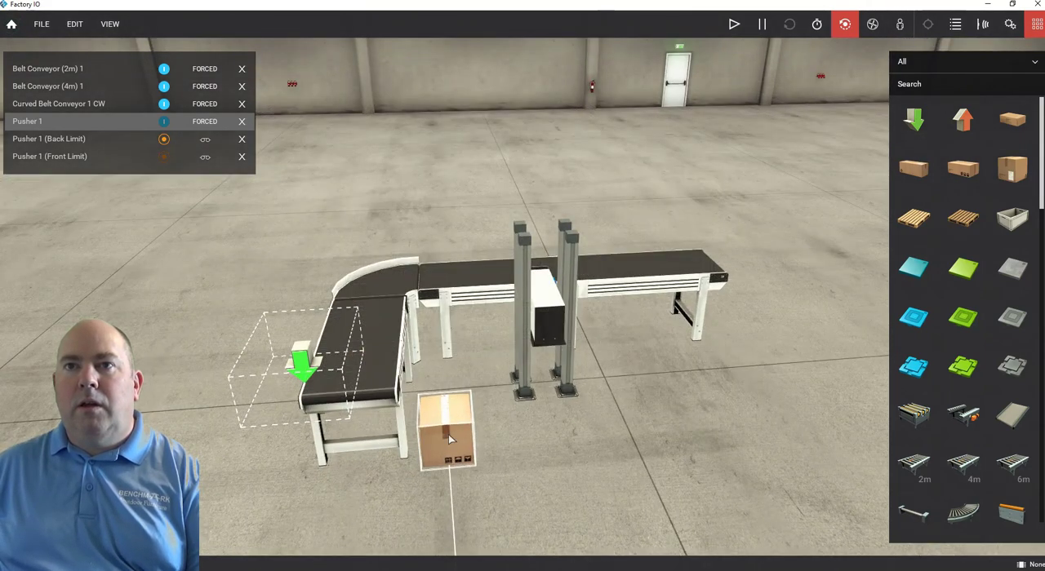
{"action": "key", "text": "Delete"}
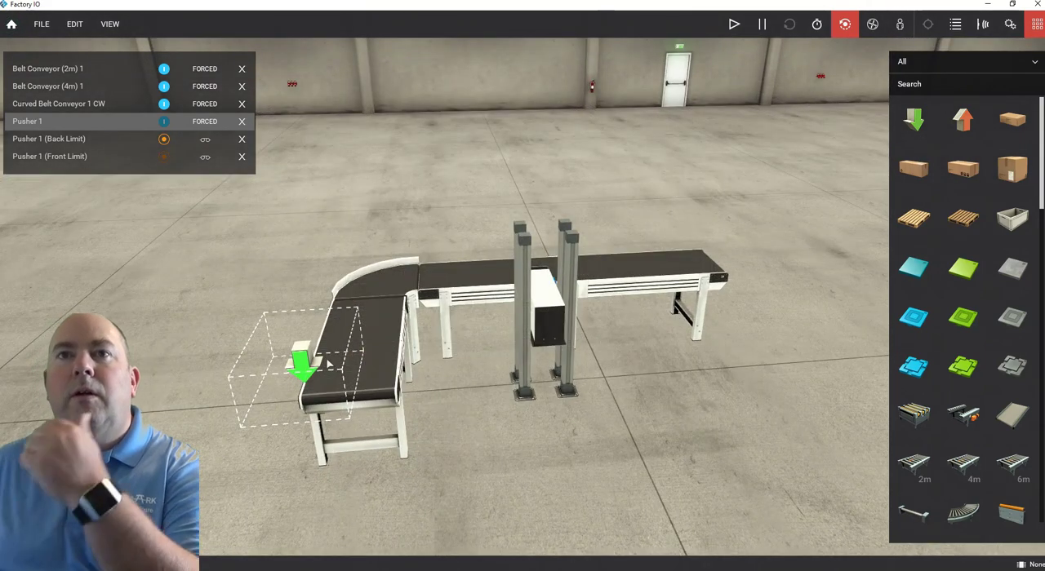
{"action": "left_click_drag", "start_coordinate": [315, 352], "coordinate": [354, 340]}
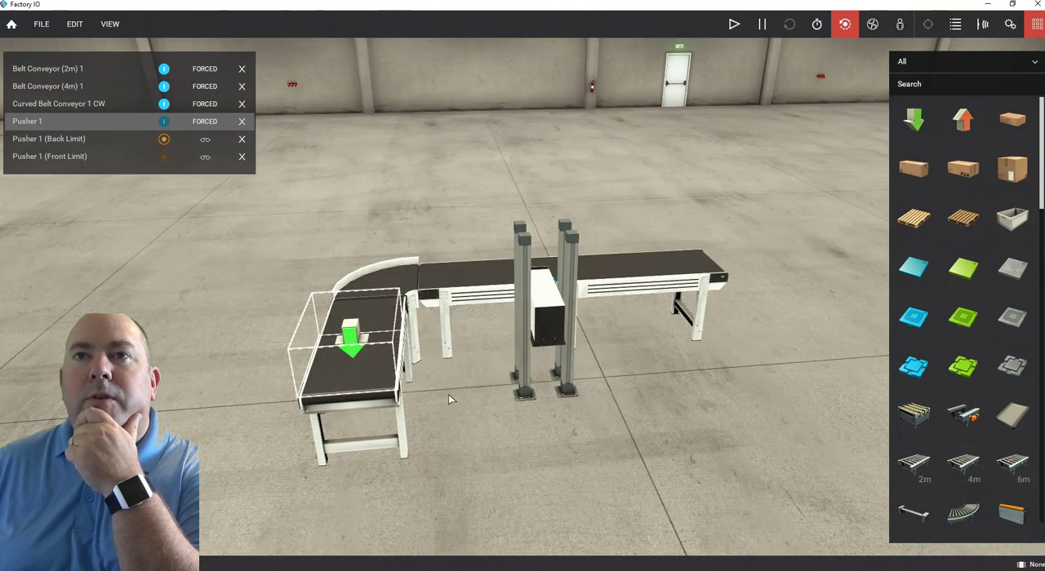
Set the emitter's Max Time to 5 and Min Time to 3, and enable Random Part Position and Random Part Orientation.
{"action": "right_click_drag", "start_coordinate": [448, 394], "coordinate": [354, 356]}
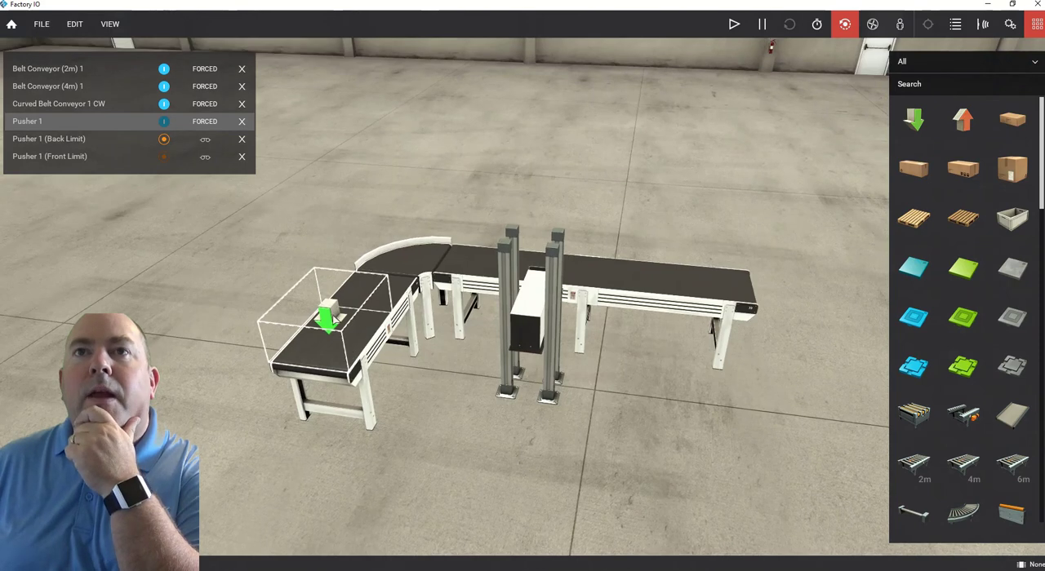
{"action": "right_click", "coordinate": [331, 319]}
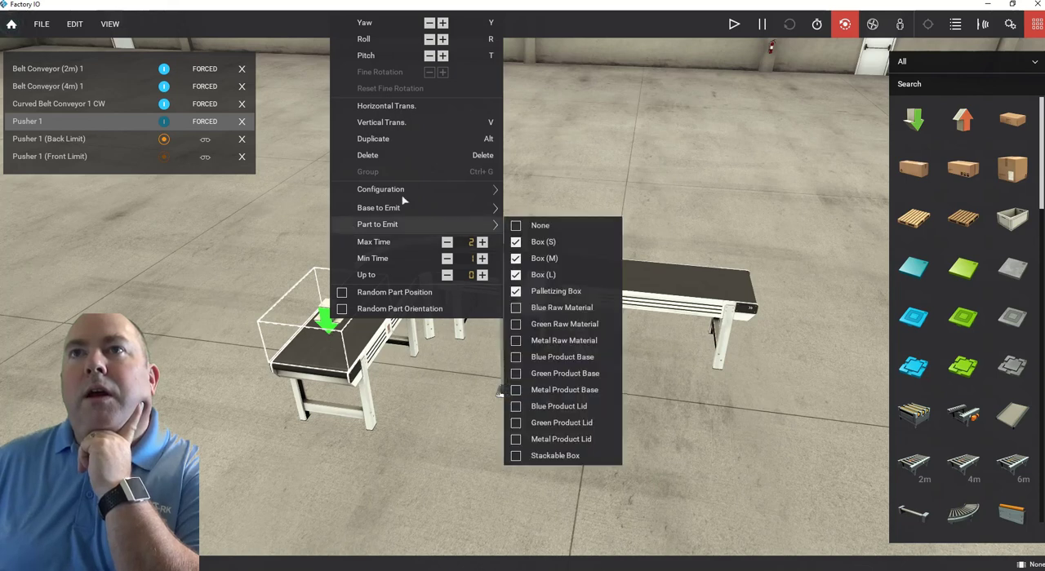
{"action": "mouse_move", "coordinate": [481, 223]}
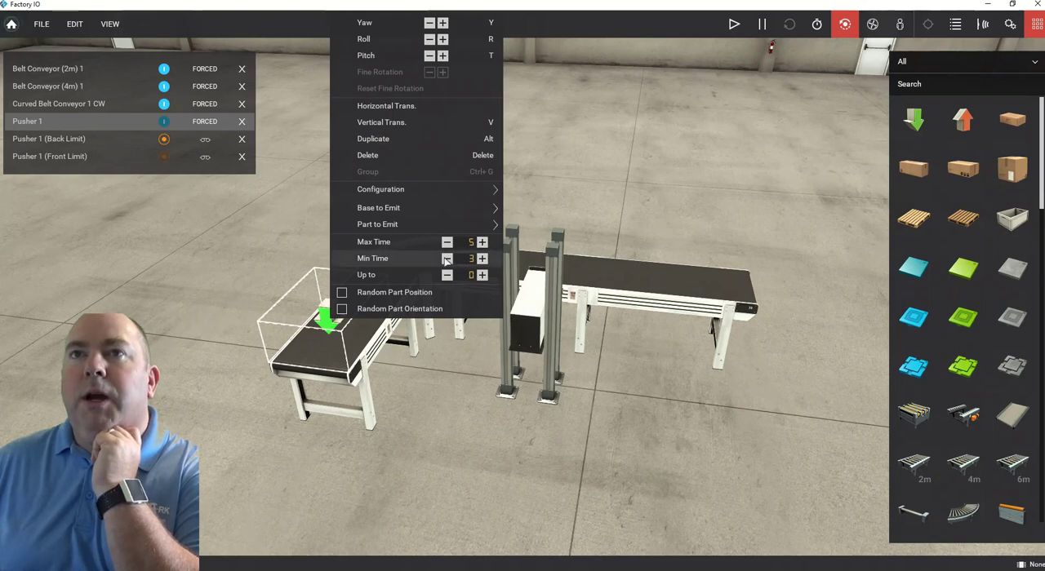
{"action": "left_click", "coordinate": [342, 293]}
{"action": "left_click", "coordinate": [342, 309]}
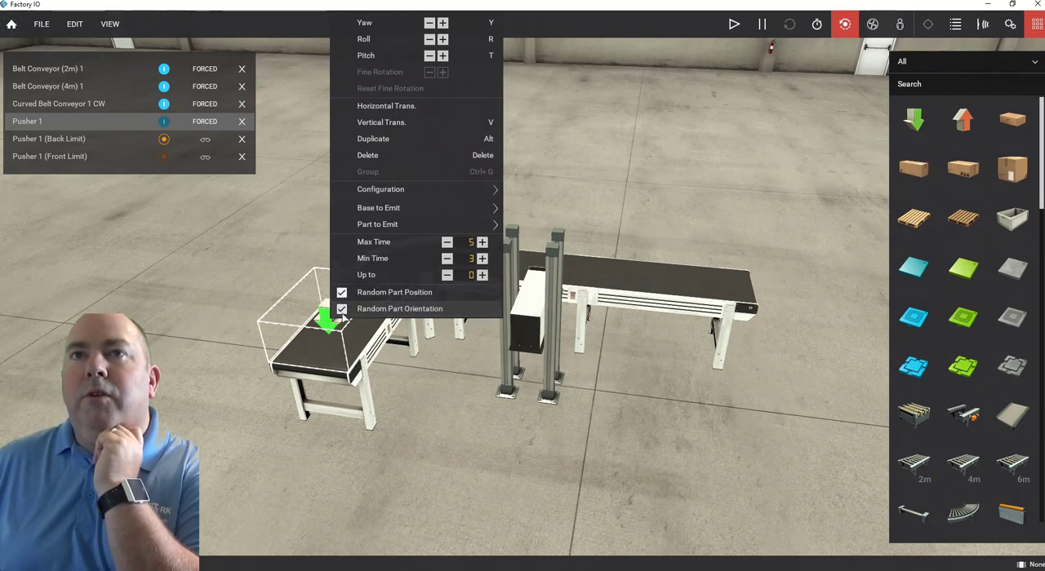
Exclude Pallet and Square Pallet from the emitter's bases and Palletizing Box from its parts to emit.
{"action": "right_click_drag", "start_coordinate": [232, 348], "coordinate": [386, 336]}
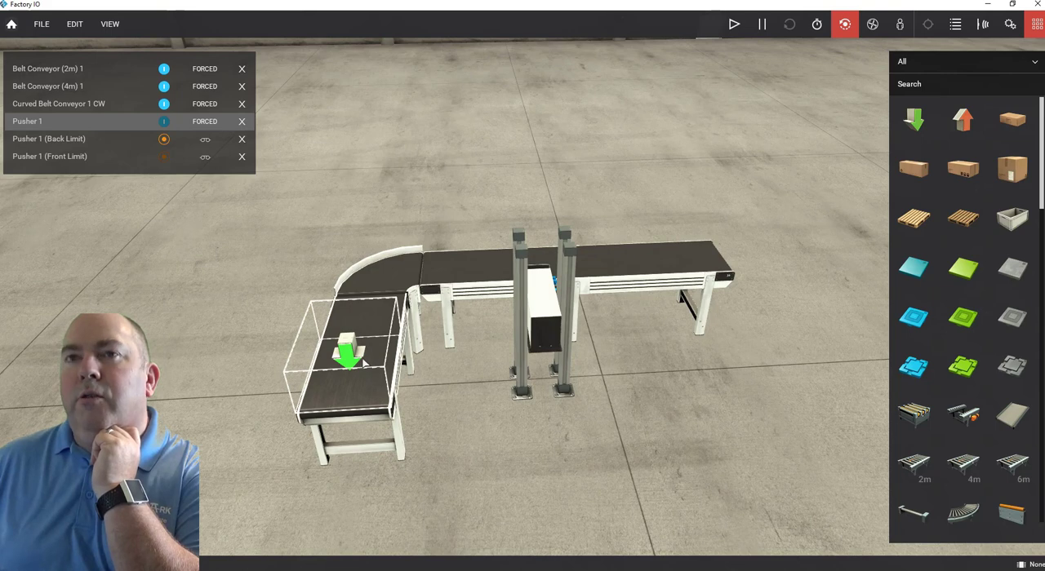
{"action": "right_click", "coordinate": [352, 361]}
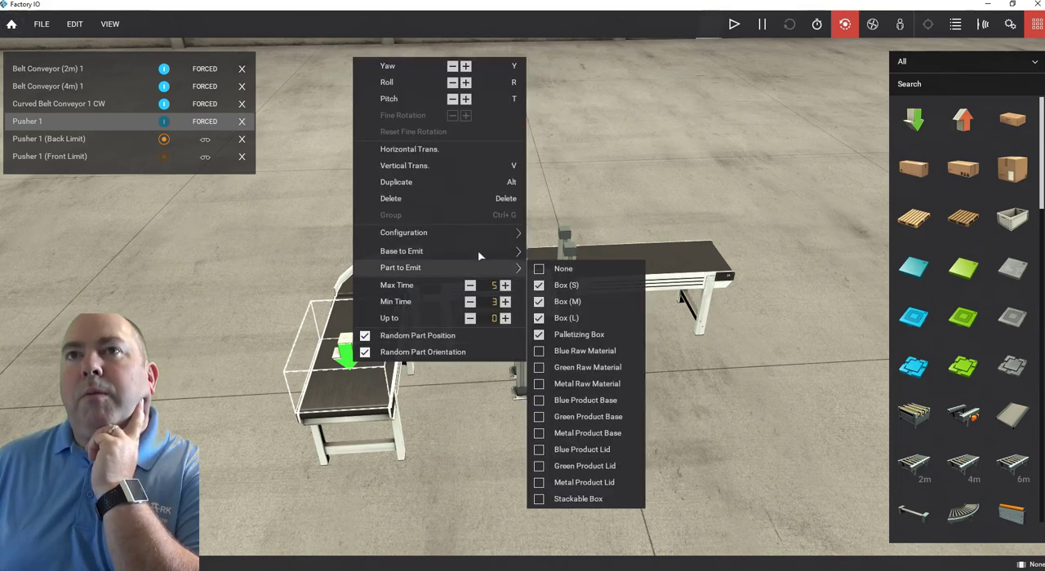
{"action": "mouse_move", "coordinate": [500, 241]}
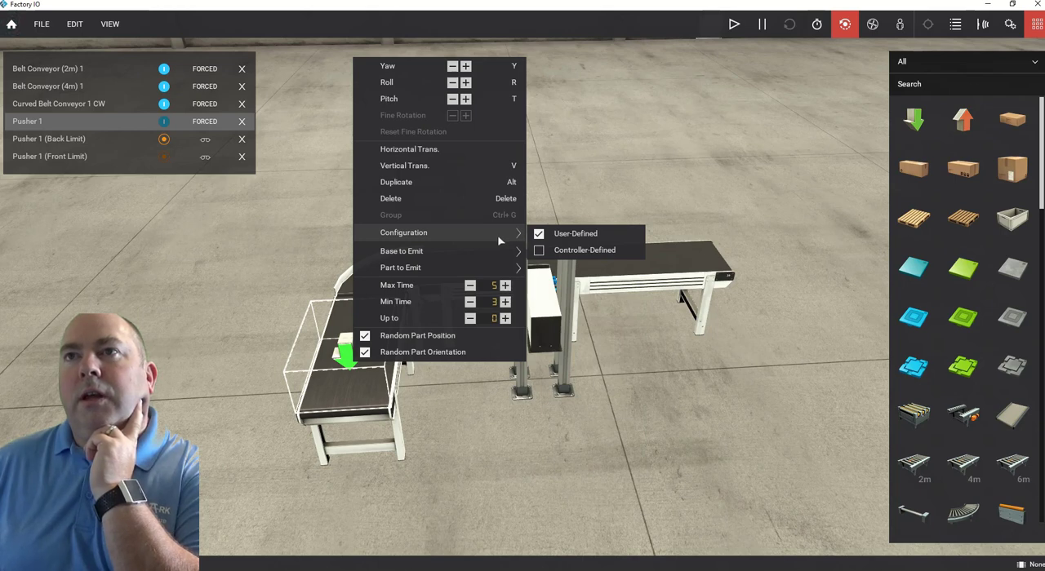
{"action": "mouse_move", "coordinate": [513, 257]}
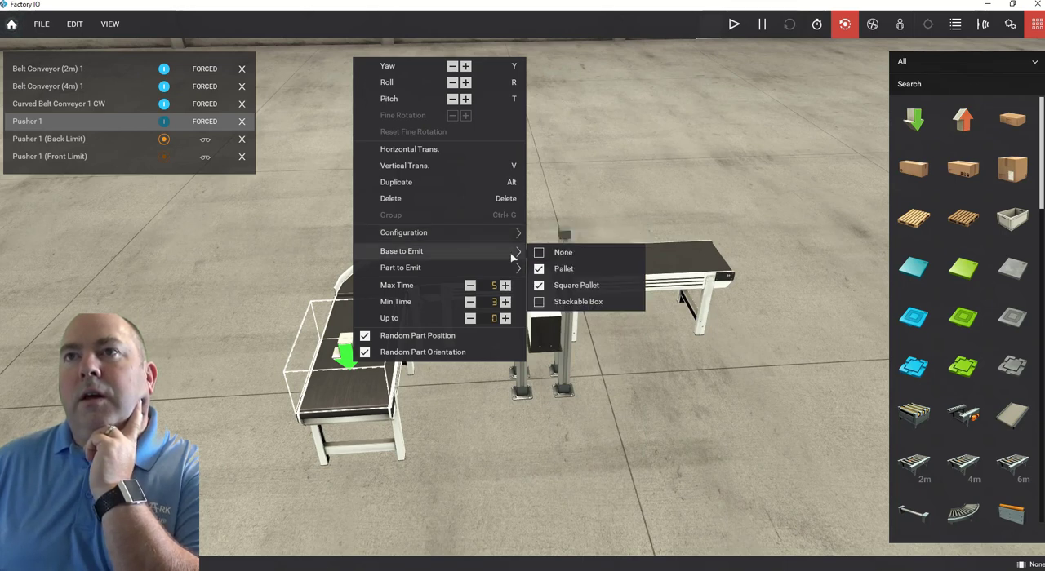
{"action": "left_click", "coordinate": [538, 270]}
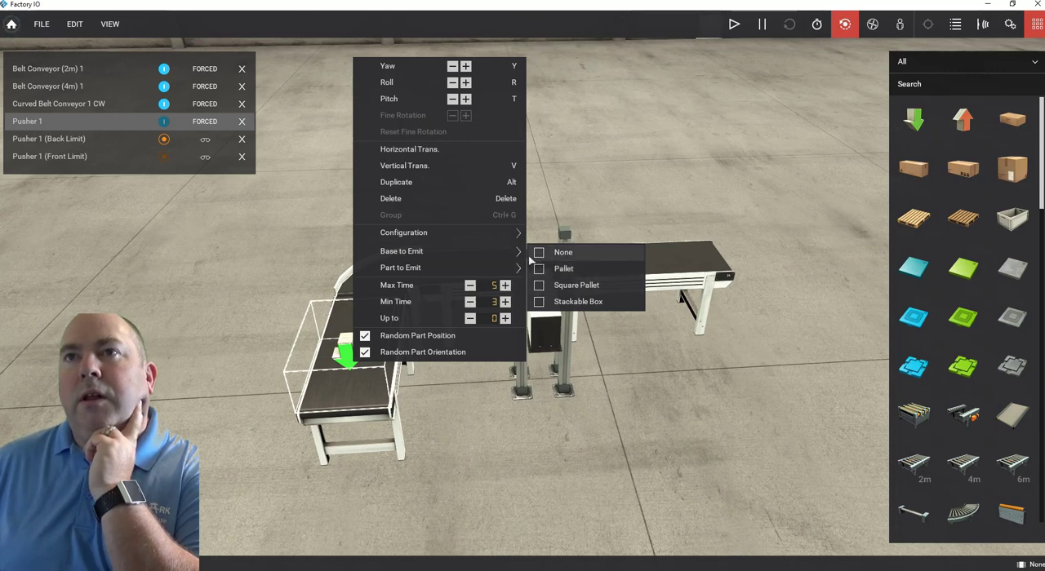
{"action": "mouse_move", "coordinate": [522, 270]}
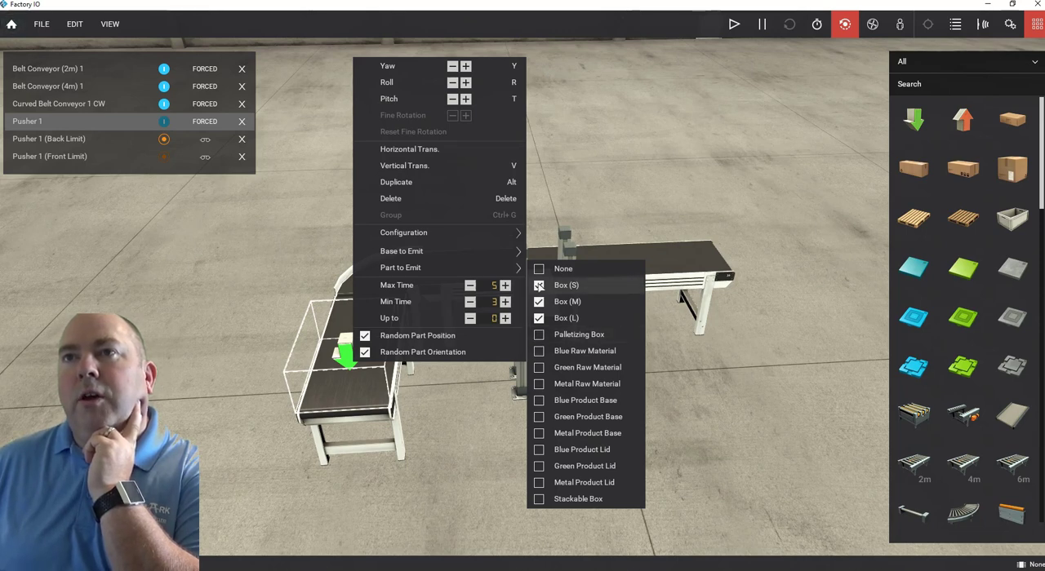
{"action": "left_click", "coordinate": [808, 183]}
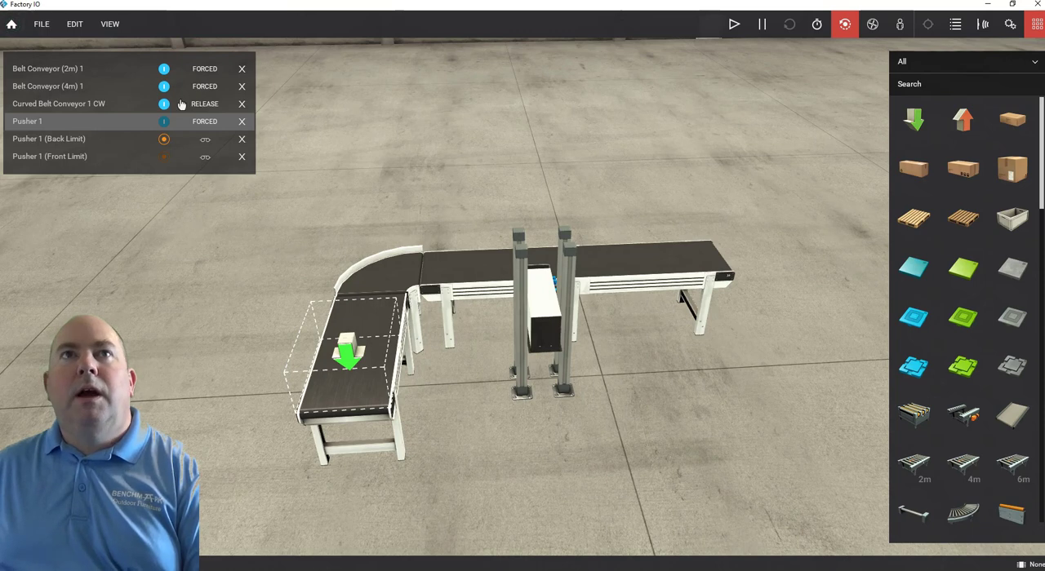
Run the simulation with the emitter feeding boxes, and try the time scale slower, at 2x and at 4x.
{"action": "left_click", "coordinate": [734, 24]}
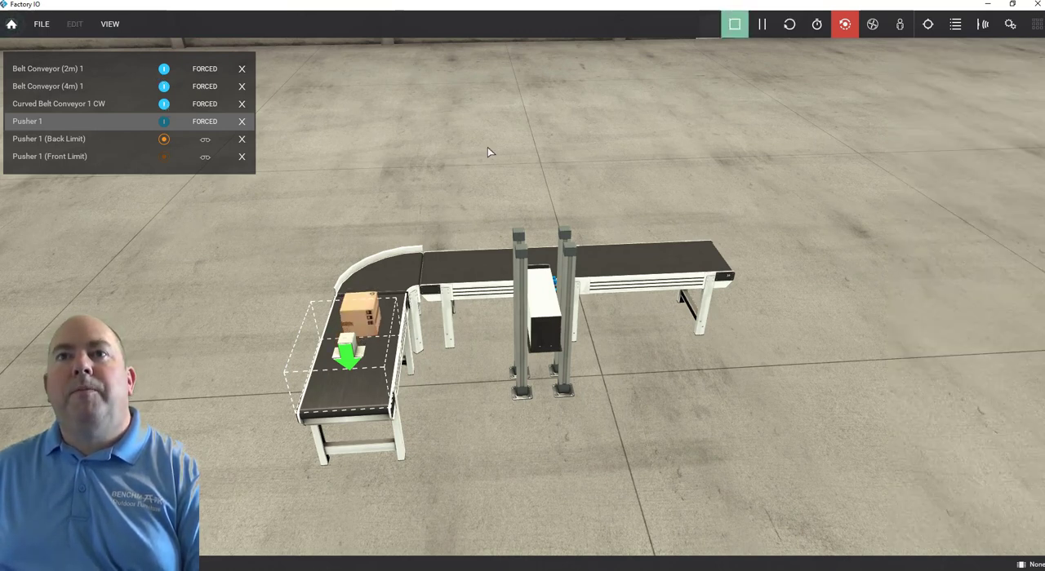
{"action": "right_click_drag", "start_coordinate": [459, 205], "coordinate": [481, 197]}
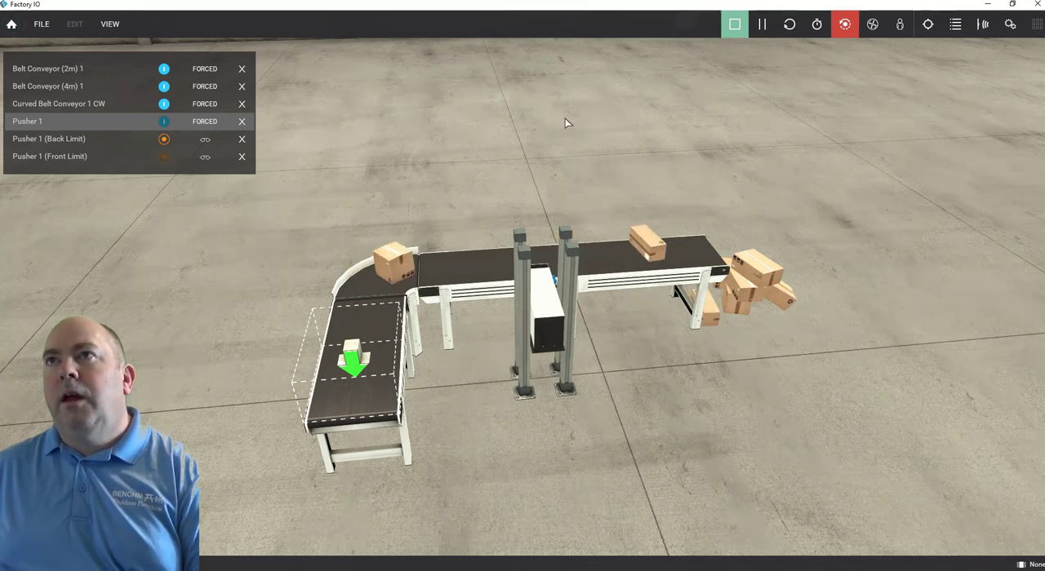
{"action": "left_click", "coordinate": [818, 27]}
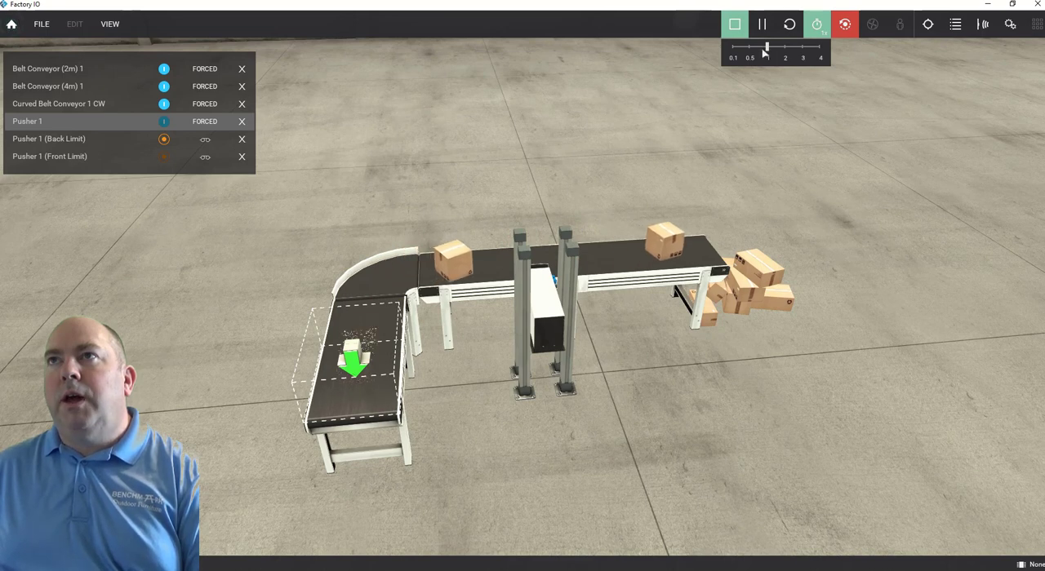
{"action": "left_click_drag", "start_coordinate": [768, 48], "coordinate": [750, 47]}
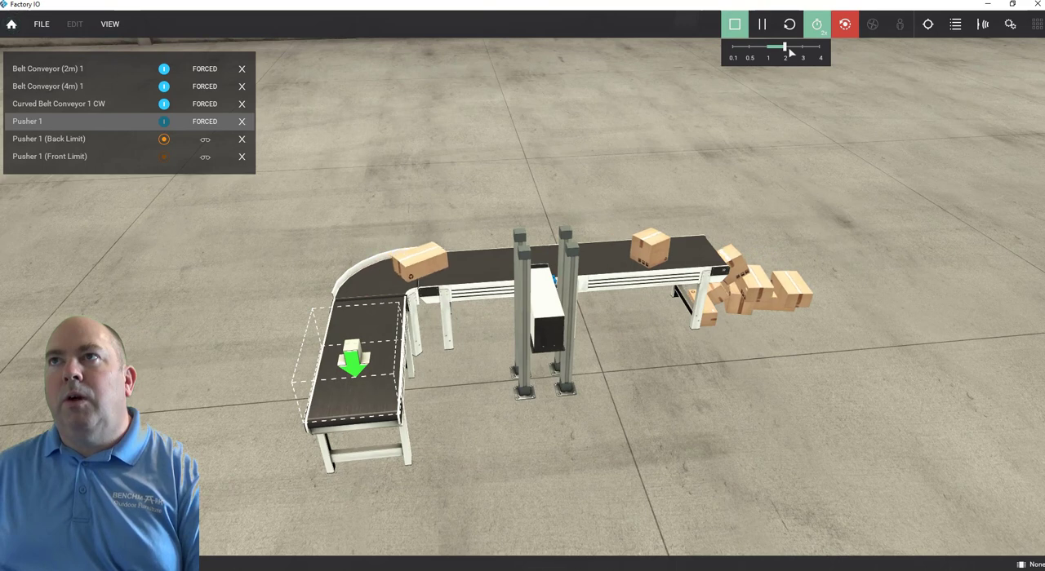
{"action": "left_click_drag", "start_coordinate": [789, 52], "coordinate": [820, 53]}
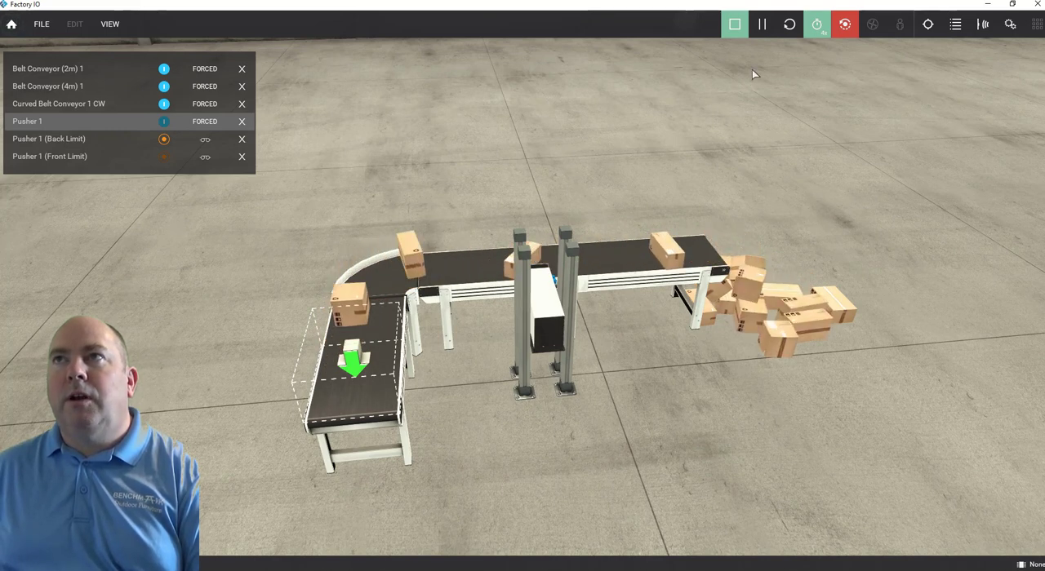
Return the simulation time scale to 1x and stop the simulation.
{"action": "mouse_move", "coordinate": [817, 26]}
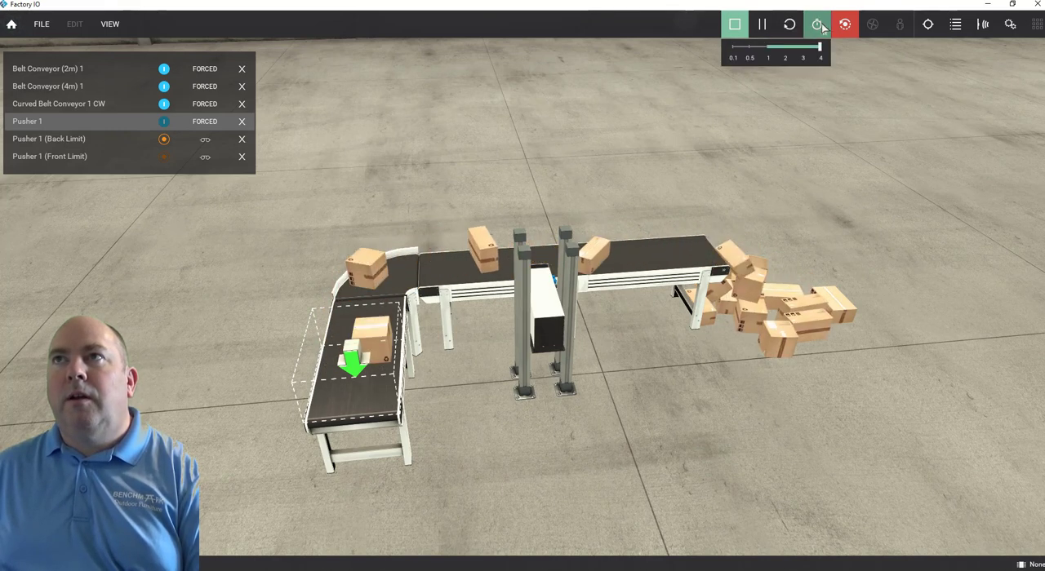
{"action": "left_click", "coordinate": [769, 48]}
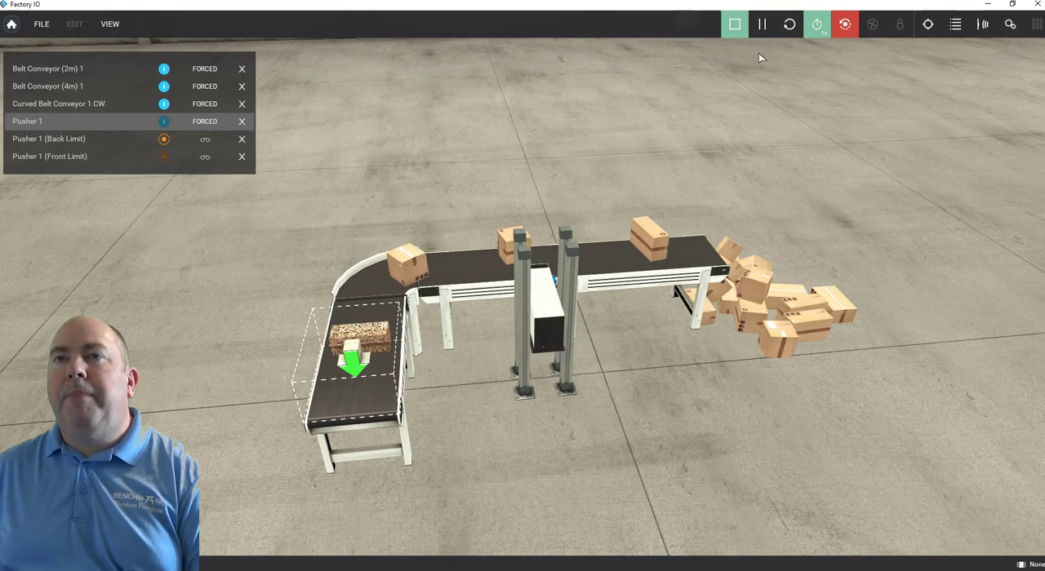
{"action": "left_click", "coordinate": [735, 25]}
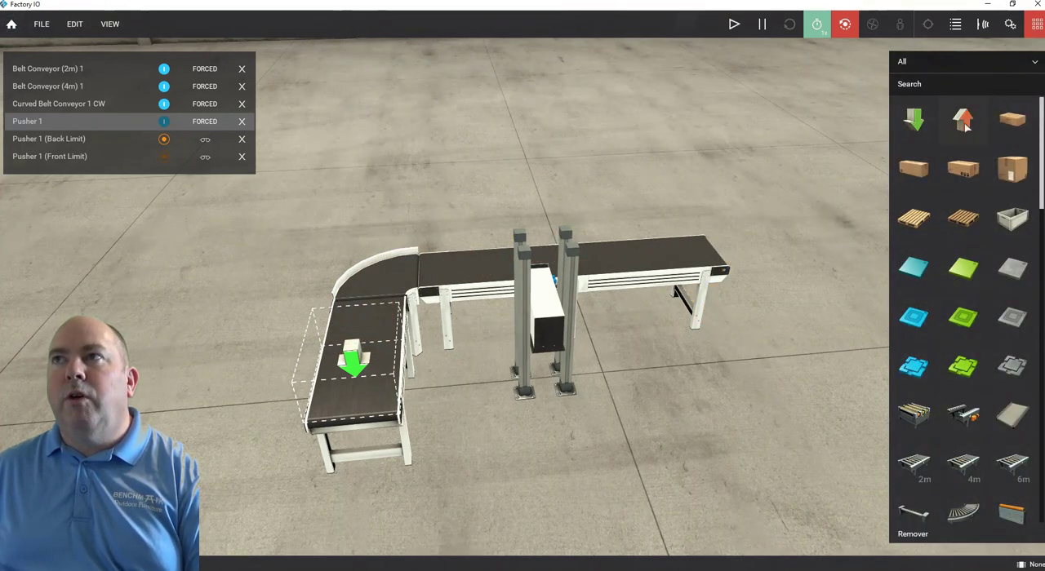
Add a remover just beyond the 4 m conveyor's discharge end and lower it below belt height to catch falling boxes.
{"action": "left_click_drag", "start_coordinate": [963, 120], "coordinate": [777, 260]}
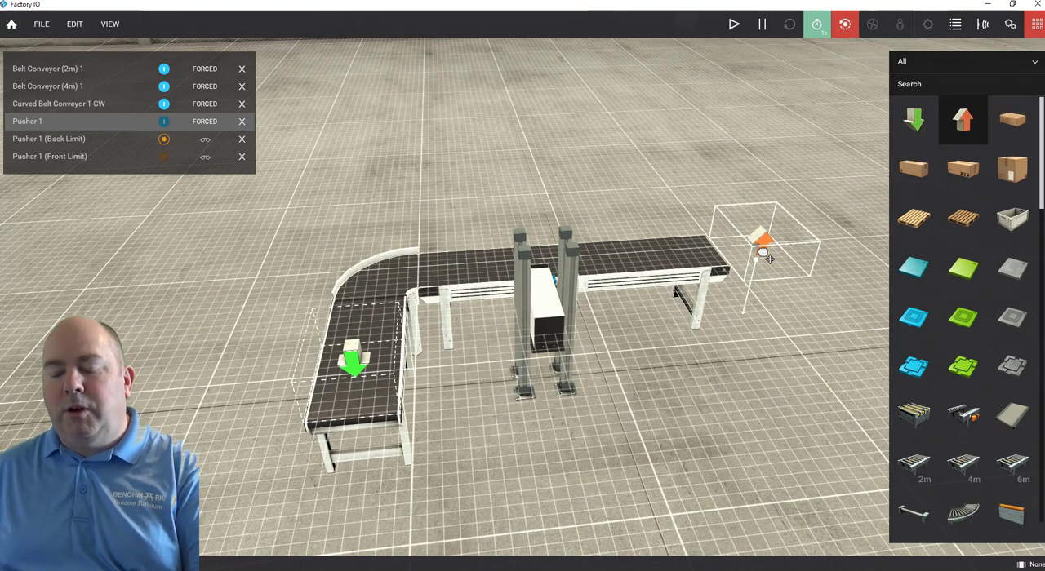
{"action": "left_click_drag", "start_coordinate": [762, 257], "coordinate": [754, 314]}
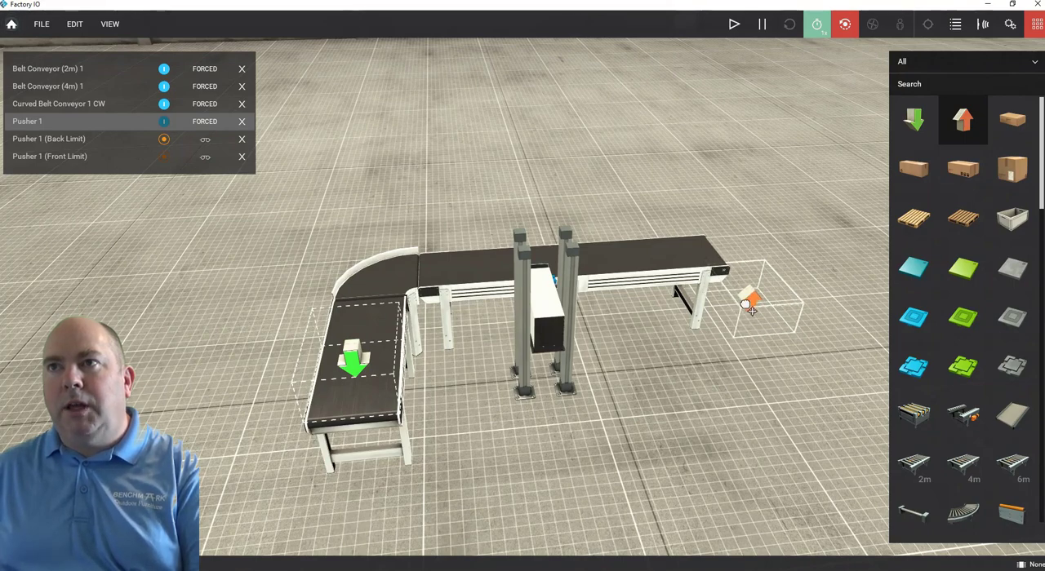
{"action": "left_click_drag", "start_coordinate": [749, 313], "coordinate": [745, 311]}
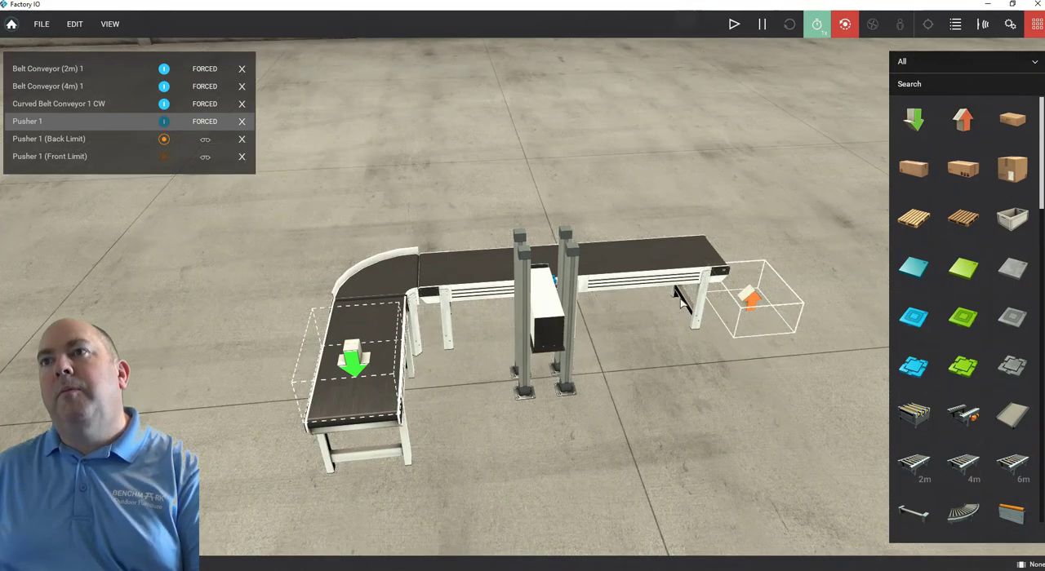
Run the simulation to check the remover at the 4 m conveyor's end, and stop it again.
{"action": "right_click_drag", "start_coordinate": [628, 330], "coordinate": [757, 396]}
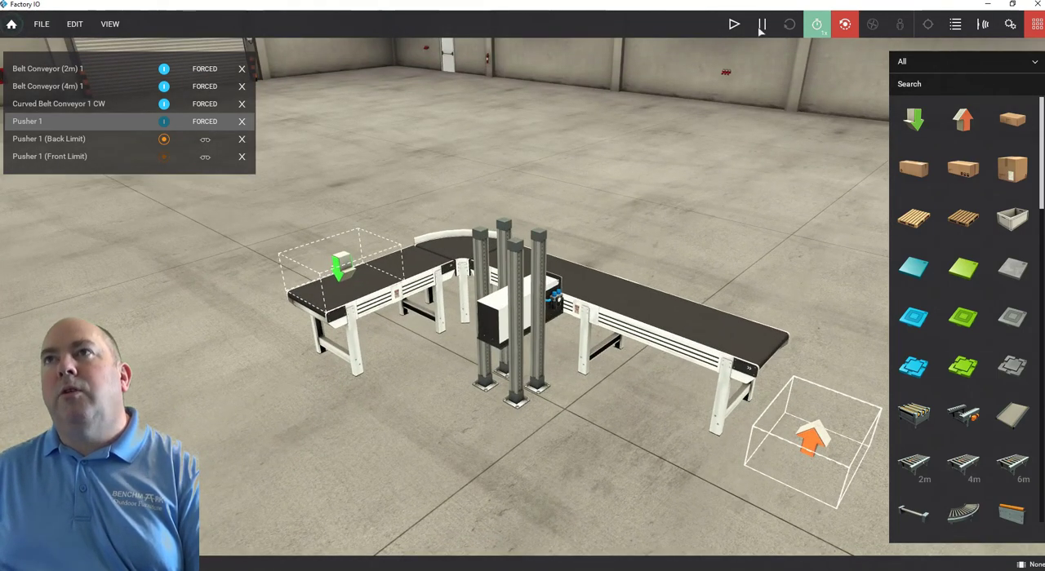
{"action": "left_click", "coordinate": [734, 24]}
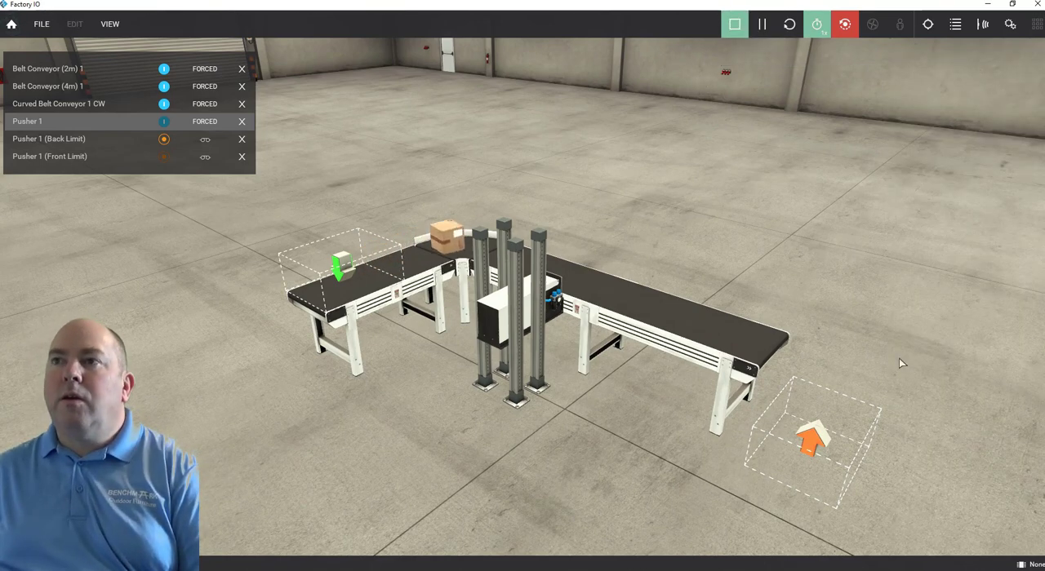
{"action": "right_click_drag", "start_coordinate": [898, 362], "coordinate": [842, 359]}
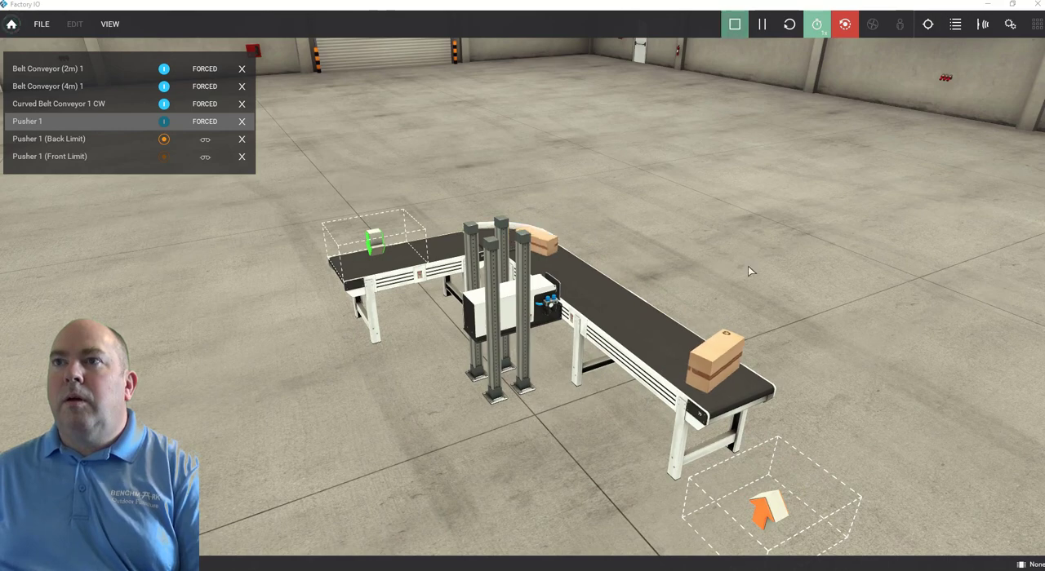
{"action": "left_click", "coordinate": [735, 25]}
Add a Chute Conveyor to the scene on the side of the 4 m conveyor opposite the pusher.
{"action": "right_click_drag", "start_coordinate": [692, 275], "coordinate": [361, 278]}
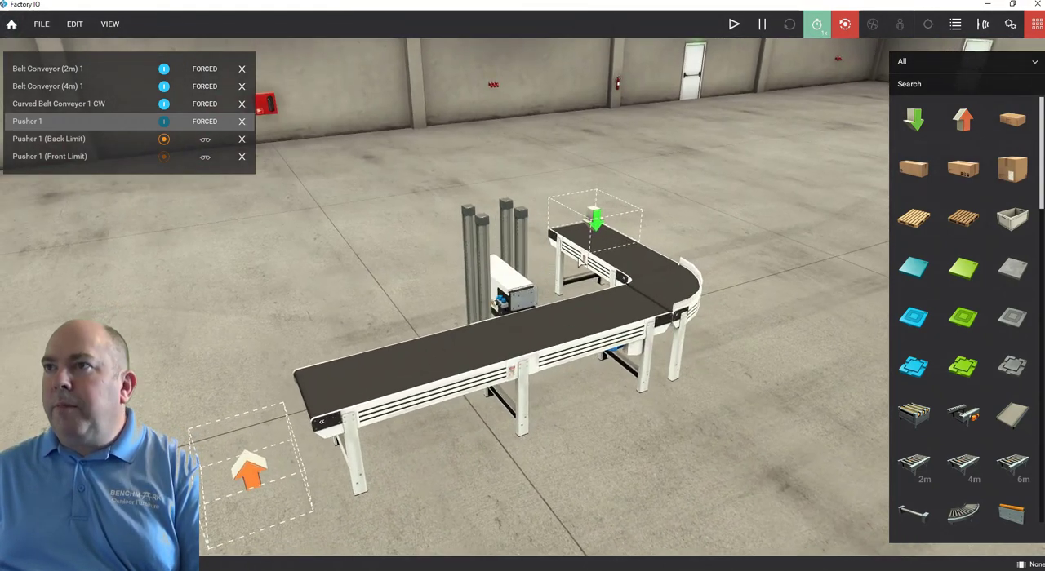
{"action": "scroll", "coordinate": [1016, 337], "scroll_direction": "down", "scroll_amount": 4}
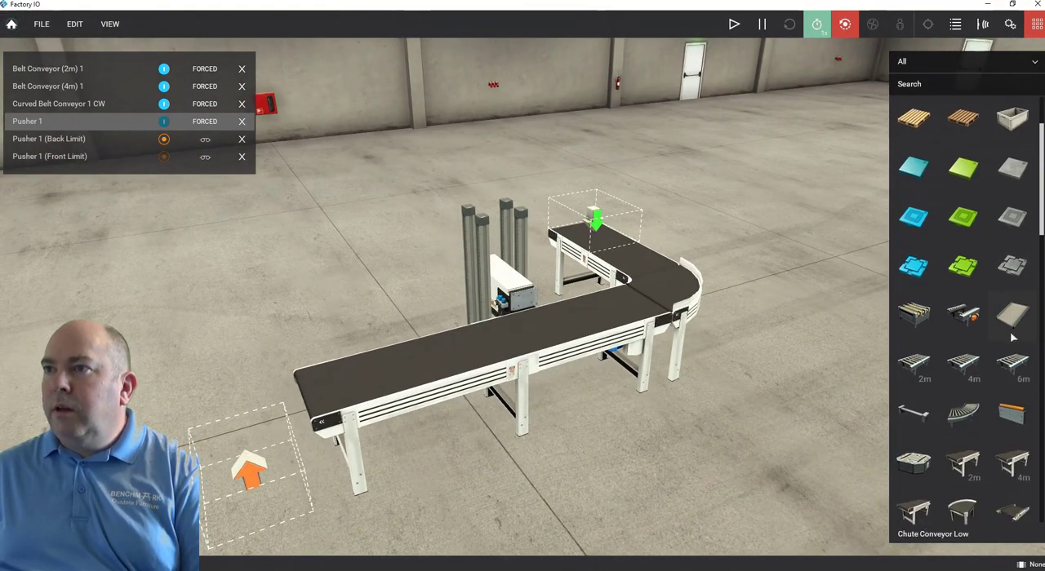
{"action": "scroll", "coordinate": [939, 368], "scroll_direction": "down", "scroll_amount": 3}
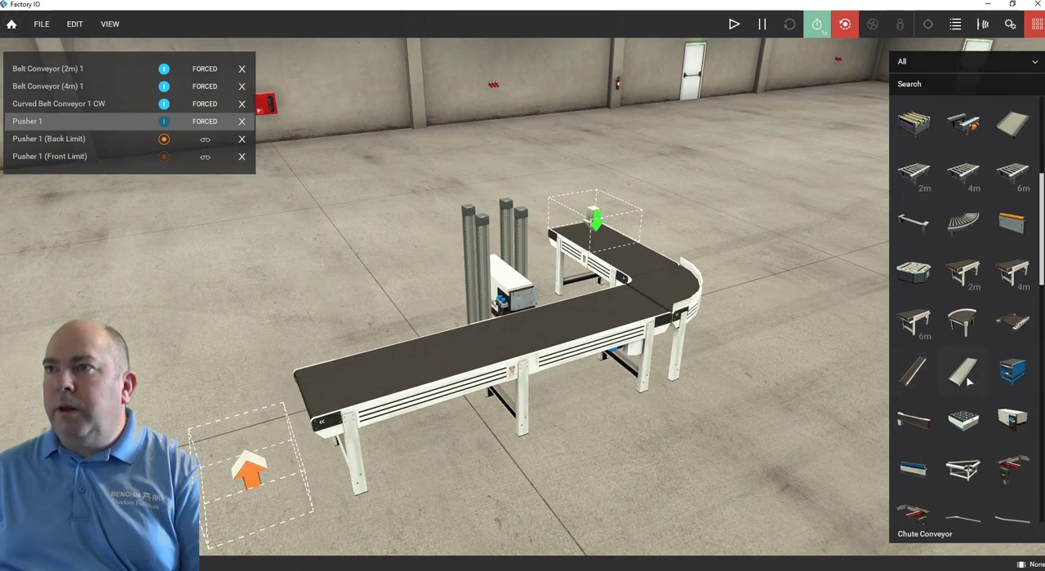
{"action": "left_click_drag", "start_coordinate": [969, 380], "coordinate": [965, 376]}
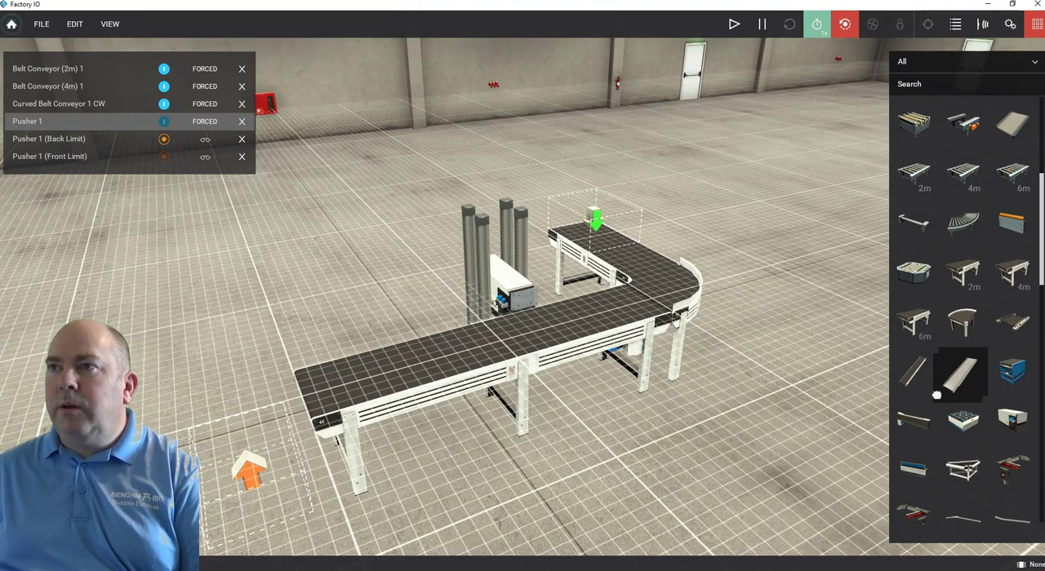
{"action": "left_click_drag", "start_coordinate": [937, 395], "coordinate": [733, 486]}
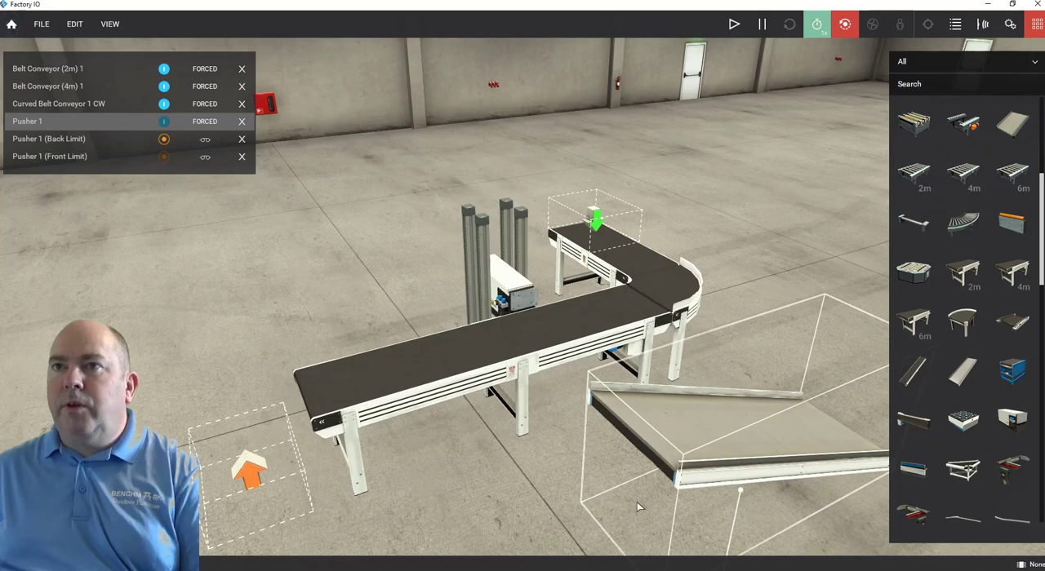
{"action": "scroll", "coordinate": [637, 502], "scroll_direction": "down", "scroll_amount": 3}
{"action": "scroll", "coordinate": [635, 463], "scroll_direction": "up", "scroll_amount": 3}
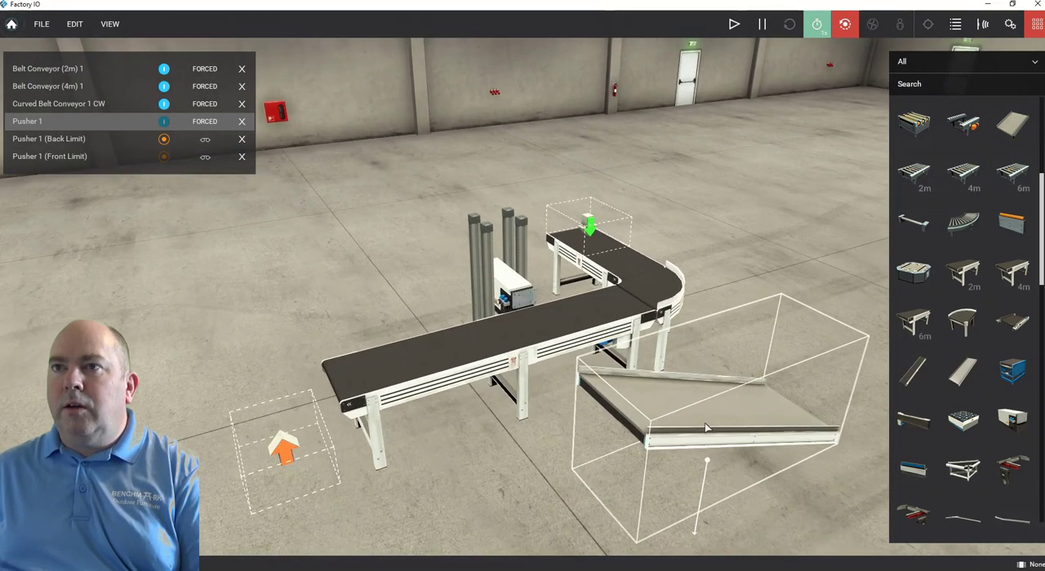
Rotate the chute conveyor by three positive yaw steps so its high end faces the 4 m conveyor.
{"action": "right_click", "coordinate": [705, 428]}
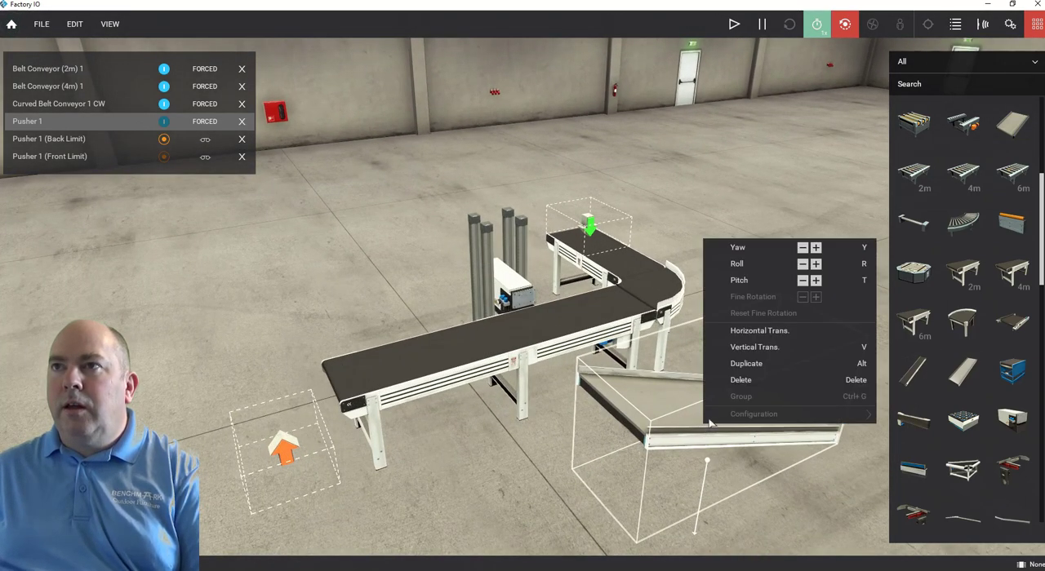
{"action": "left_click", "coordinate": [816, 247]}
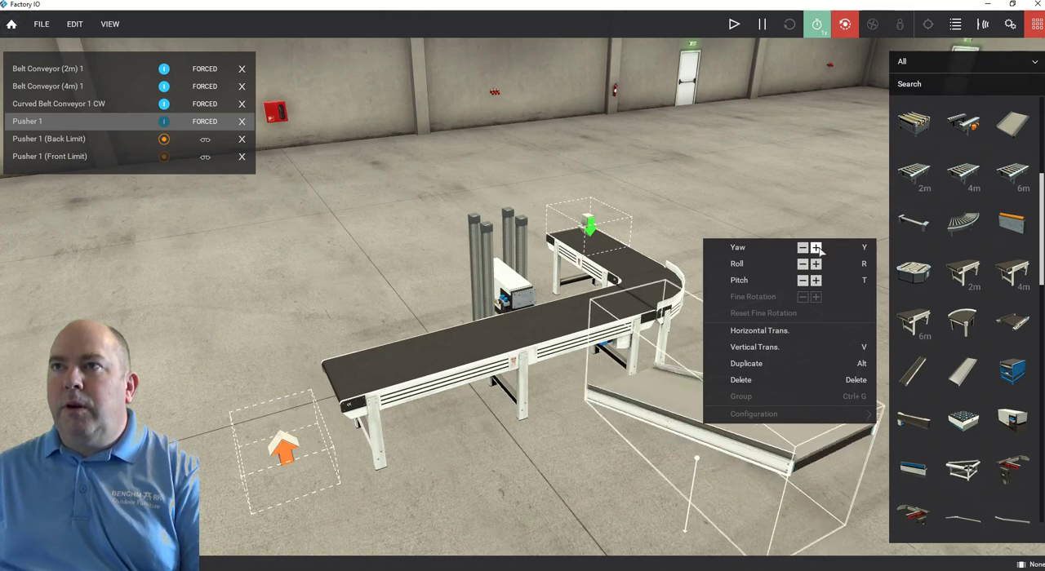
{"action": "left_click", "coordinate": [818, 250]}
{"action": "left_click", "coordinate": [818, 250]}
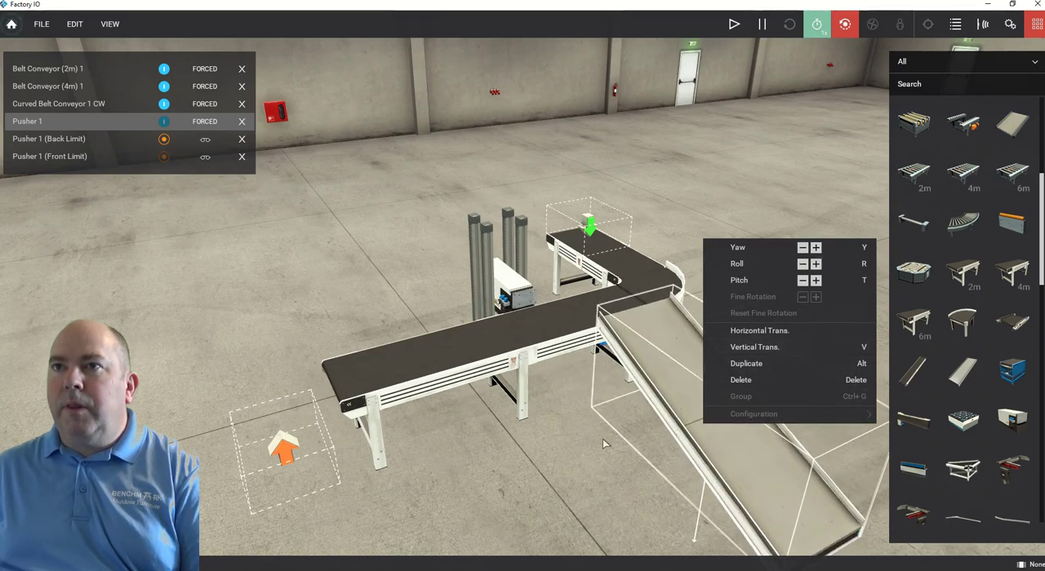
{"action": "left_click", "coordinate": [568, 446]}
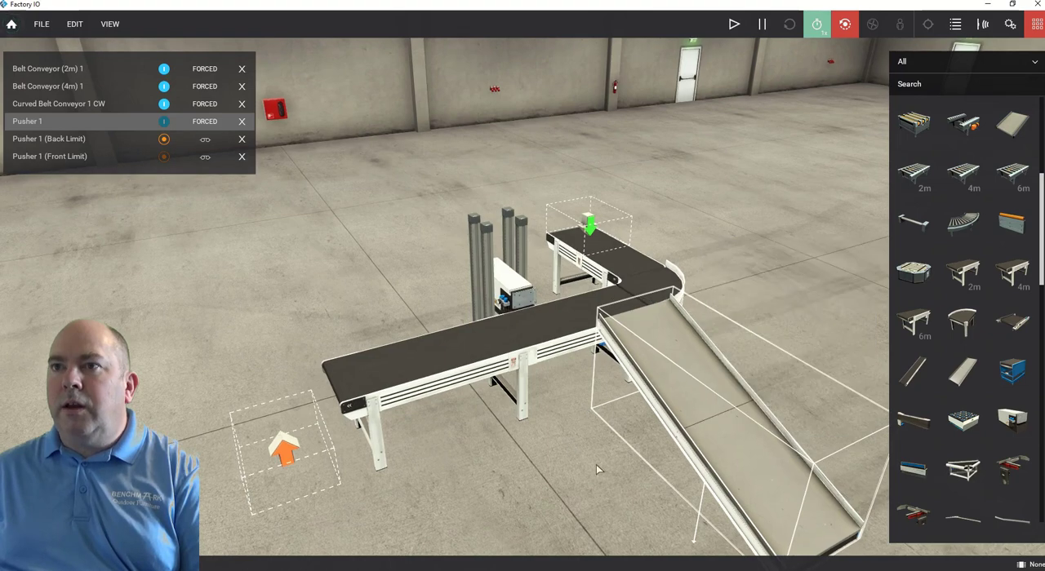
Lower the chute conveyor below belt level and position its high end against the 4 m conveyor, lined up opposite the pusher.
{"action": "right_click_drag", "start_coordinate": [595, 464], "coordinate": [606, 479]}
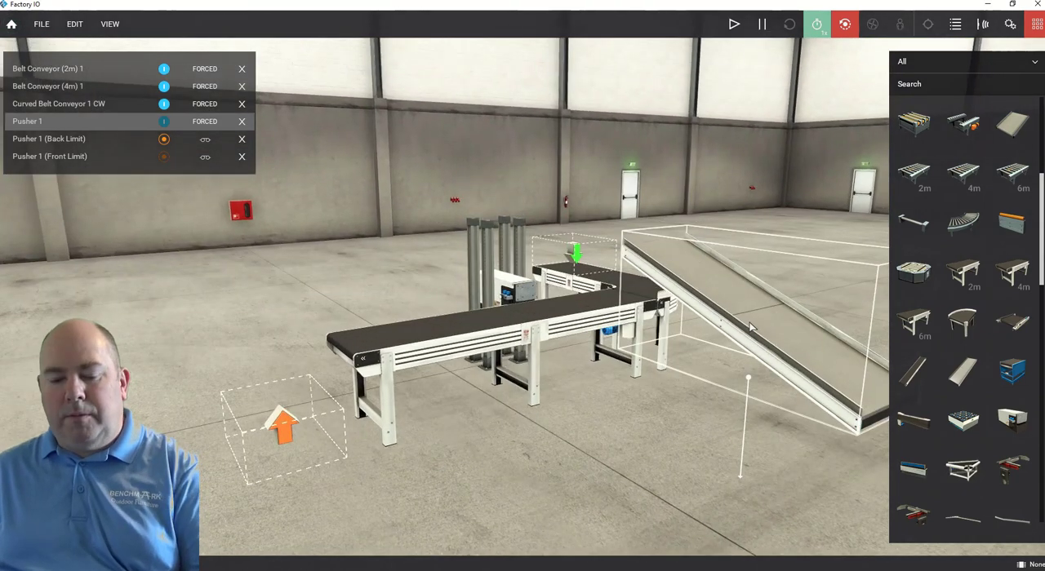
{"action": "left_click_drag", "start_coordinate": [751, 329], "coordinate": [680, 443]}
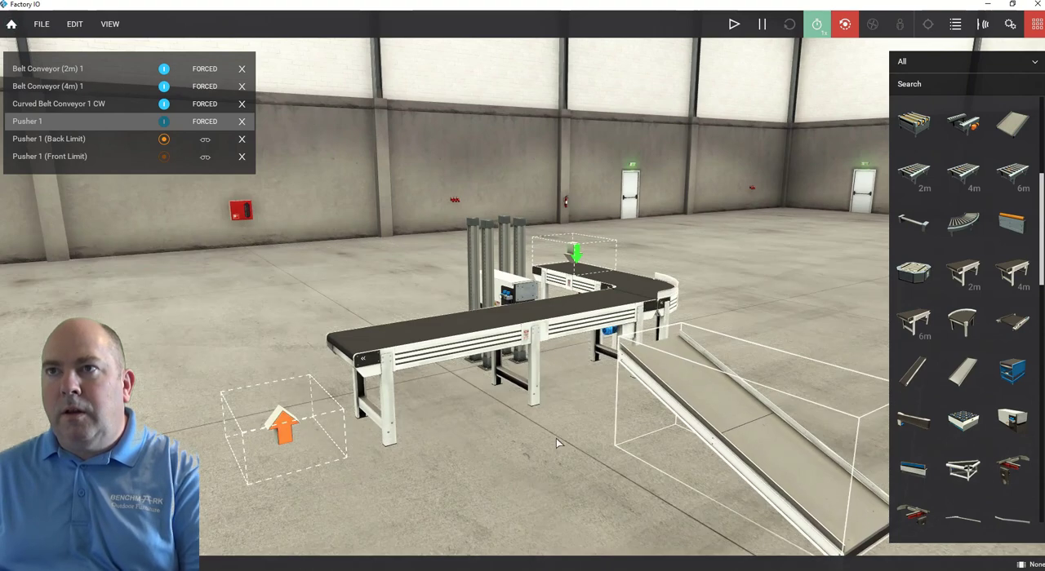
{"action": "left_click_drag", "start_coordinate": [645, 398], "coordinate": [592, 367]}
{"action": "right_click_drag", "start_coordinate": [511, 437], "coordinate": [388, 409]}
{"action": "left_click_drag", "start_coordinate": [507, 371], "coordinate": [526, 372]}
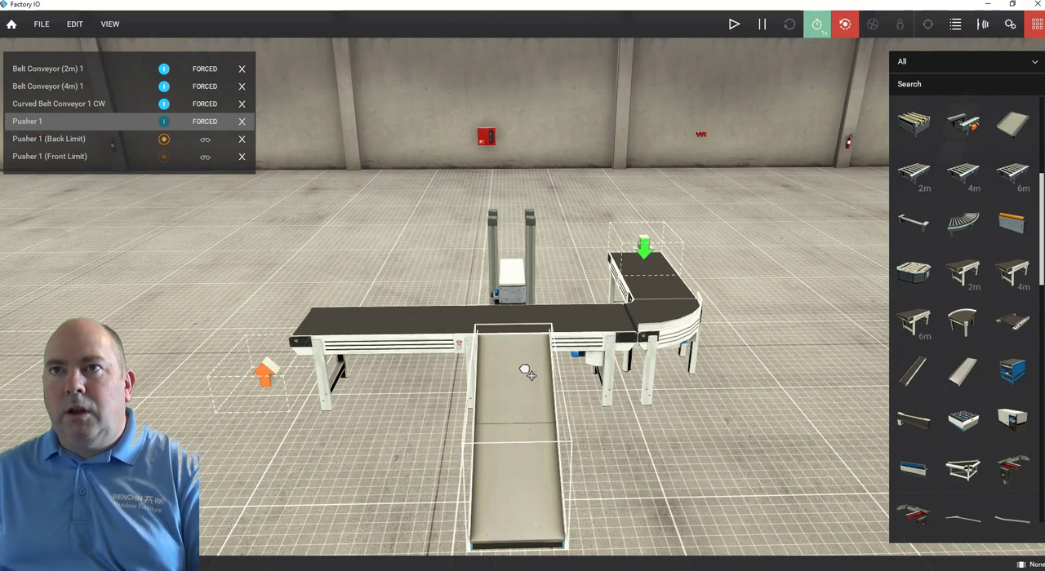
{"action": "left_click_drag", "start_coordinate": [527, 372], "coordinate": [527, 373]}
{"action": "right_click_drag", "start_coordinate": [412, 417], "coordinate": [691, 351]}
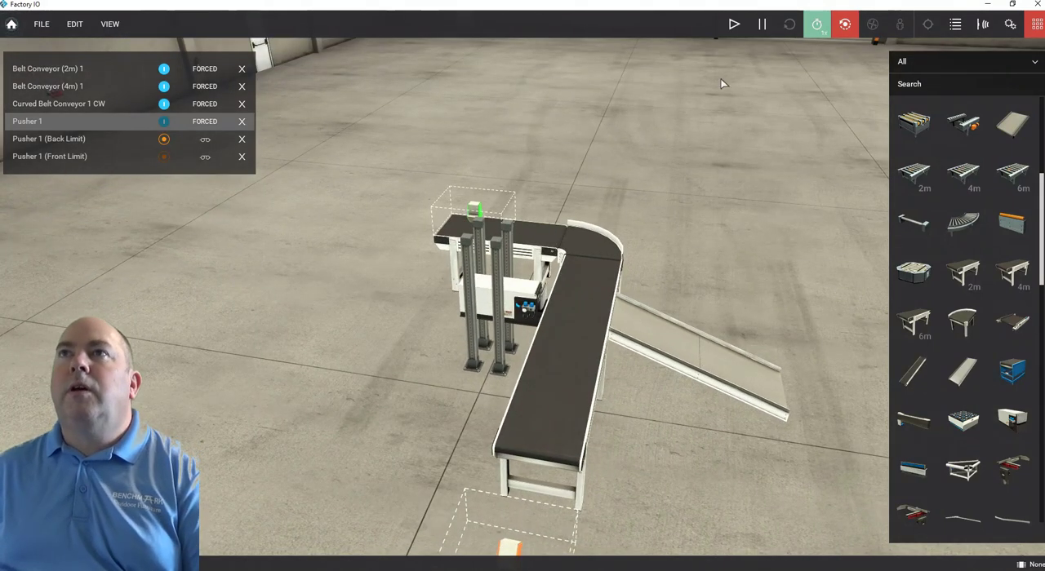
Run the simulation and test the chute by extending and retracting Pusher 1 three times as boxes pass.
{"action": "left_click", "coordinate": [734, 25]}
{"action": "scroll", "coordinate": [527, 334], "scroll_direction": "up", "scroll_amount": 5}
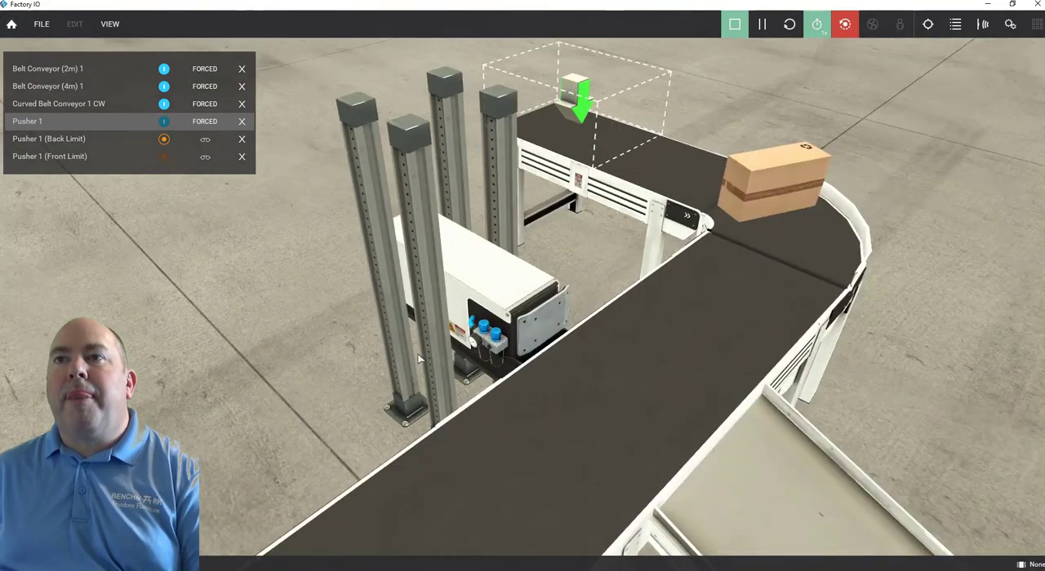
{"action": "right_click_drag", "start_coordinate": [418, 359], "coordinate": [414, 426]}
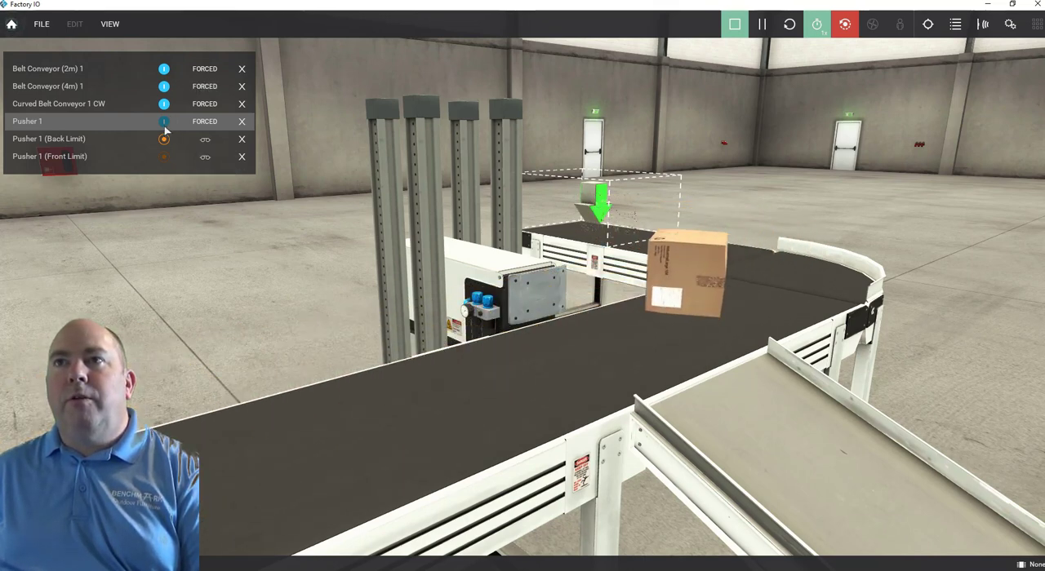
{"action": "left_click", "coordinate": [164, 127]}
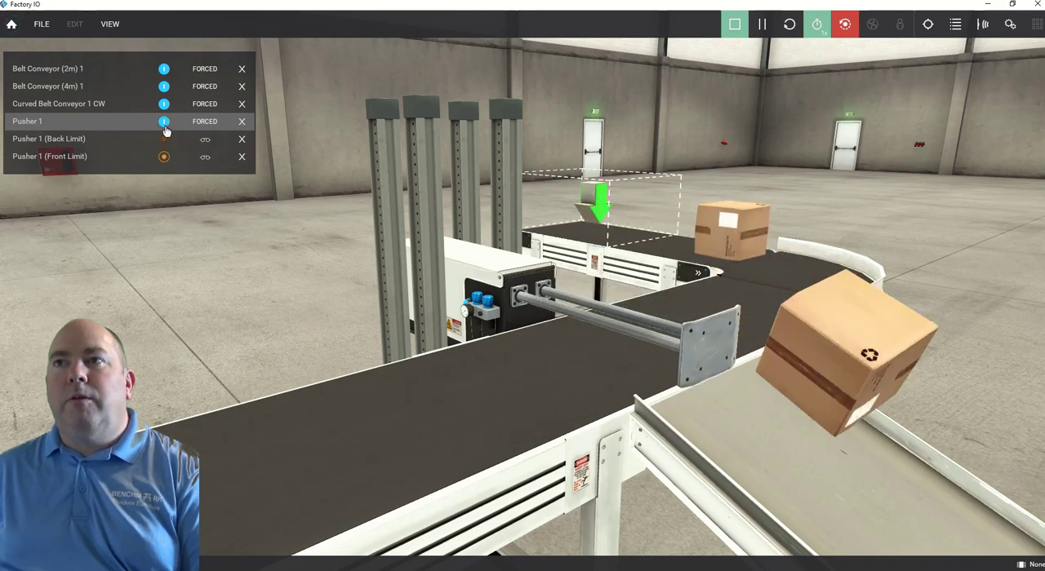
{"action": "left_click", "coordinate": [165, 125]}
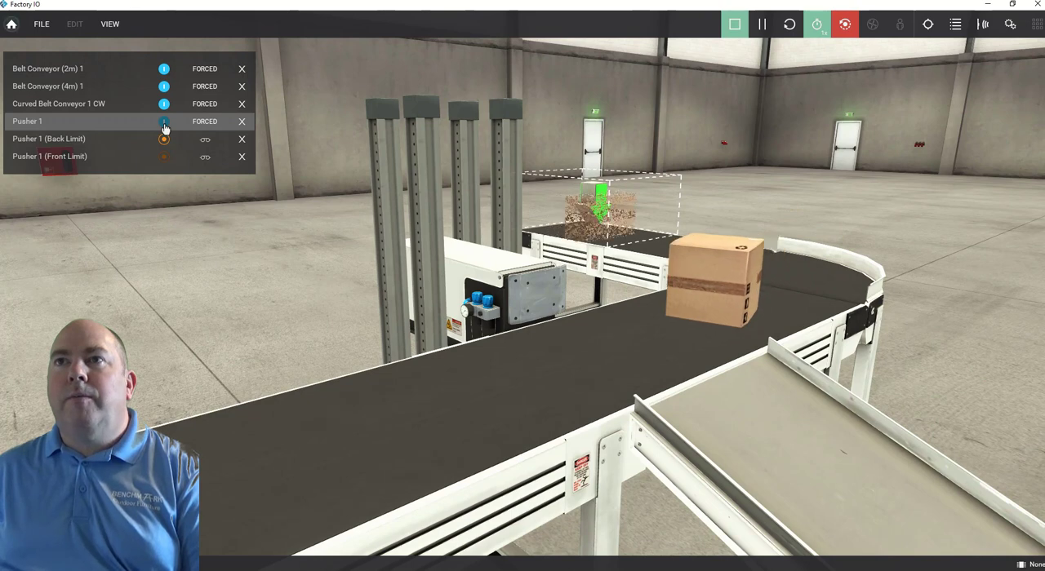
{"action": "left_click", "coordinate": [164, 127]}
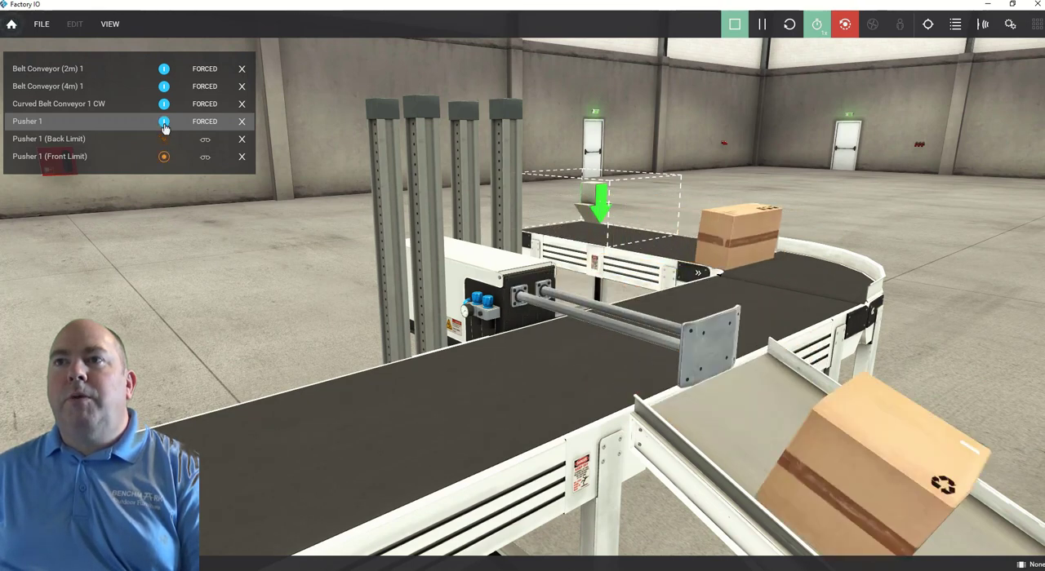
{"action": "left_click", "coordinate": [164, 127]}
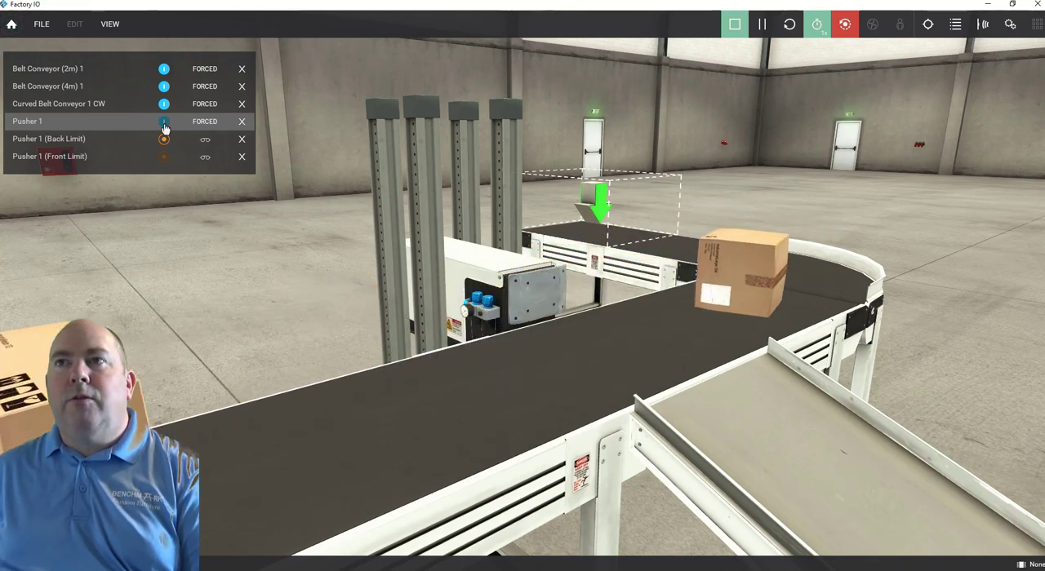
{"action": "left_click", "coordinate": [164, 127]}
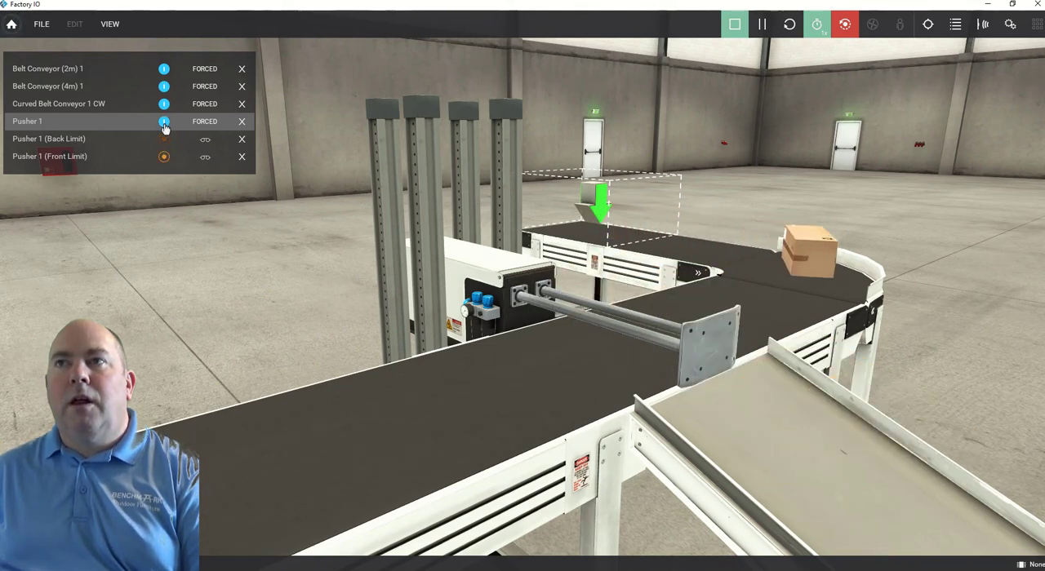
{"action": "left_click", "coordinate": [164, 127]}
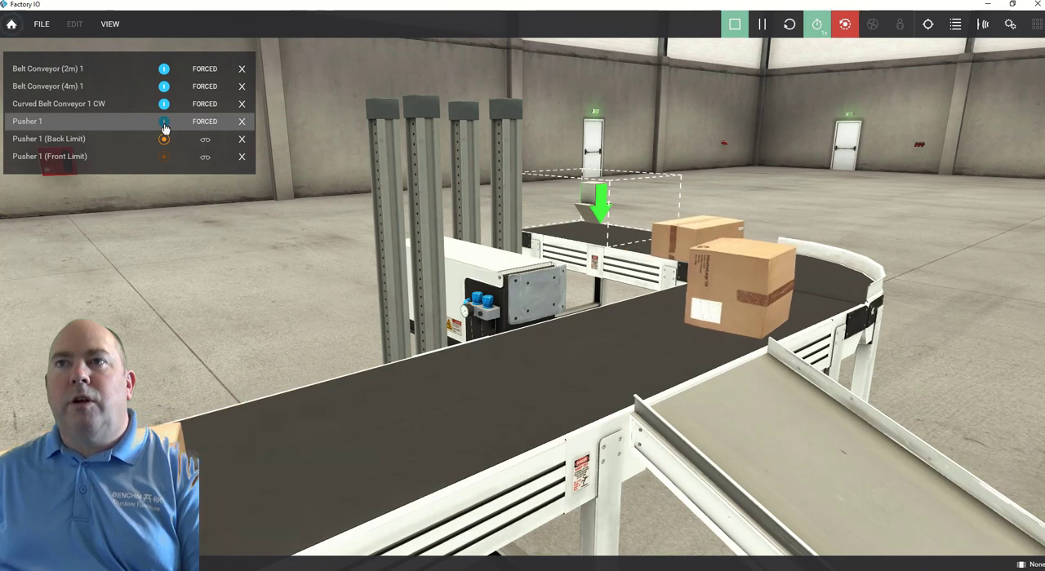
Cycle Pusher 1 repeatedly to try to free the boxes piled up behind its extended rods.
{"action": "left_click", "coordinate": [164, 123]}
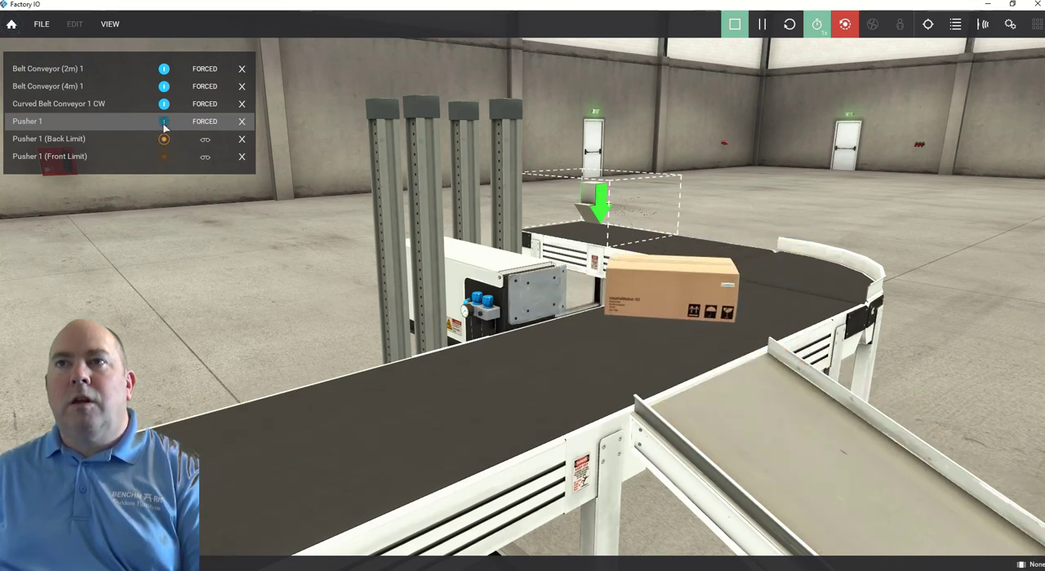
{"action": "left_click", "coordinate": [164, 122]}
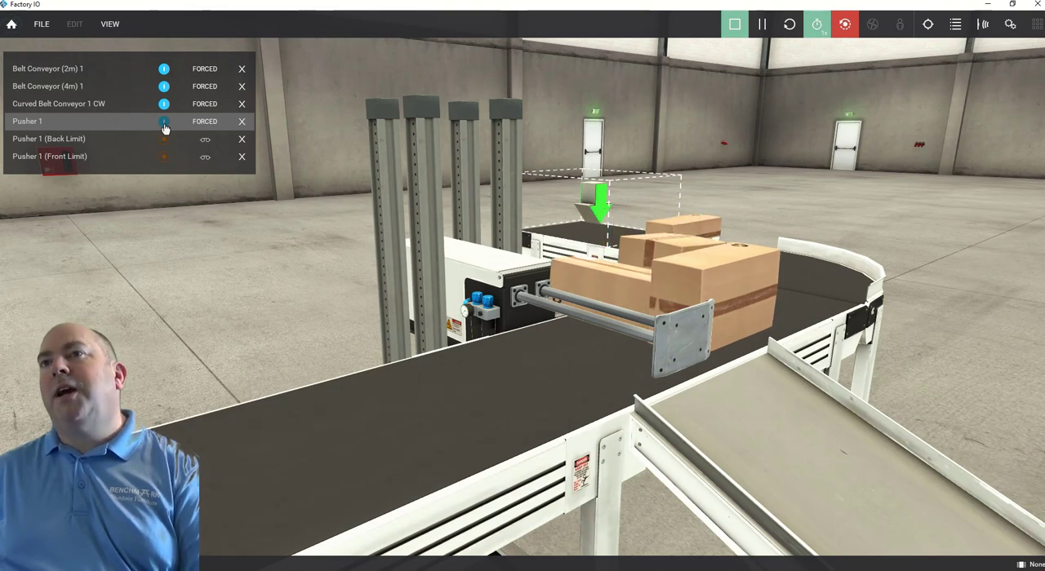
{"action": "left_click", "coordinate": [164, 125]}
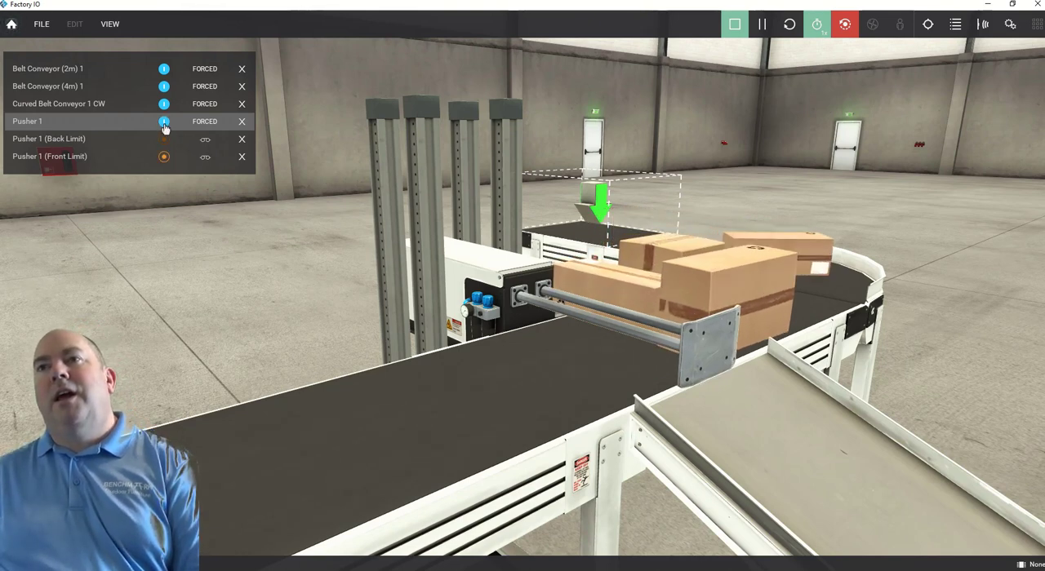
{"action": "left_click", "coordinate": [164, 124]}
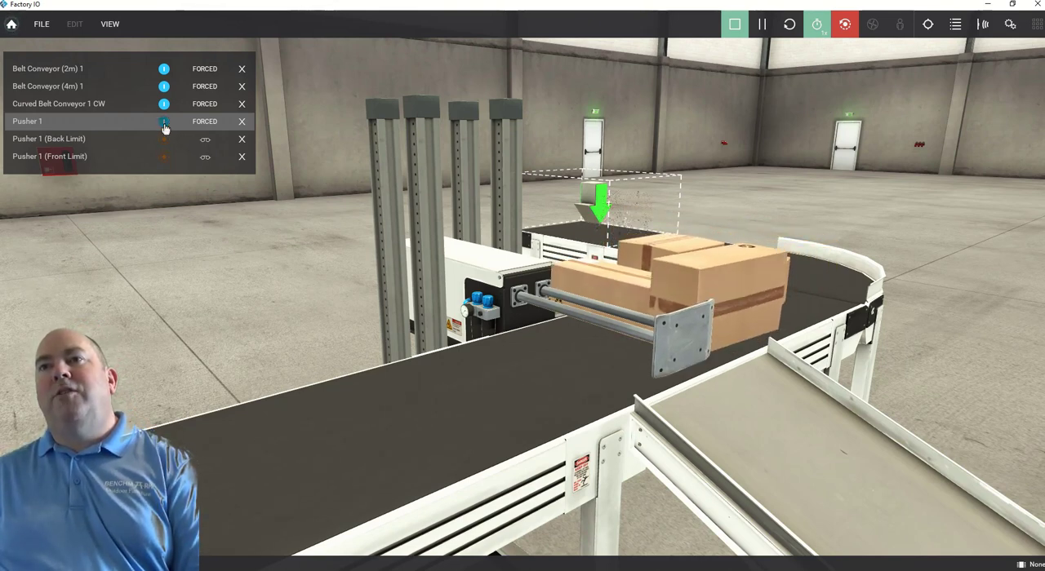
{"action": "left_click", "coordinate": [164, 125]}
{"action": "left_click", "coordinate": [164, 123]}
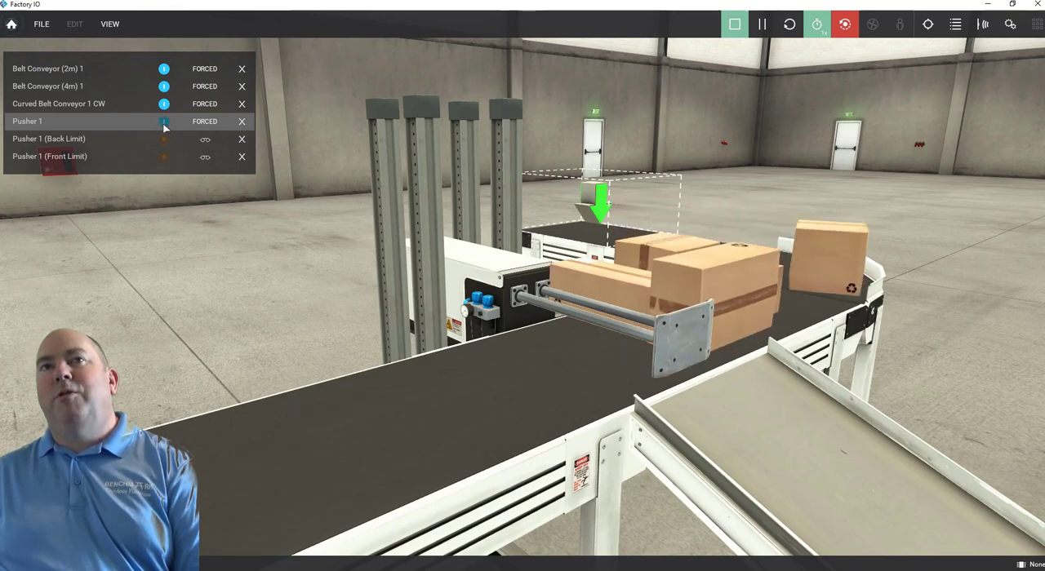
{"action": "left_click", "coordinate": [164, 122]}
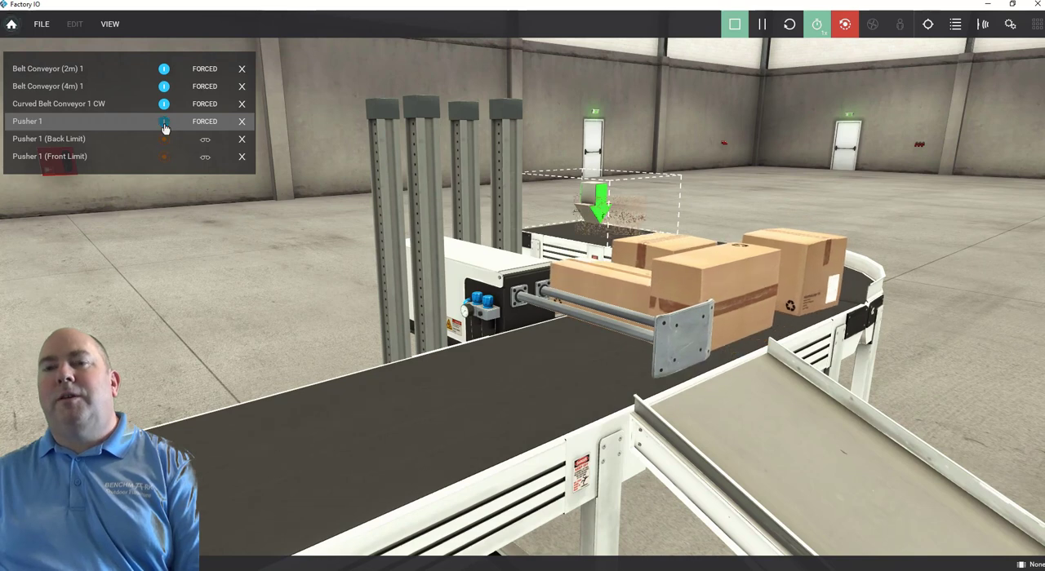
{"action": "left_click", "coordinate": [164, 123]}
{"action": "left_click", "coordinate": [165, 124]}
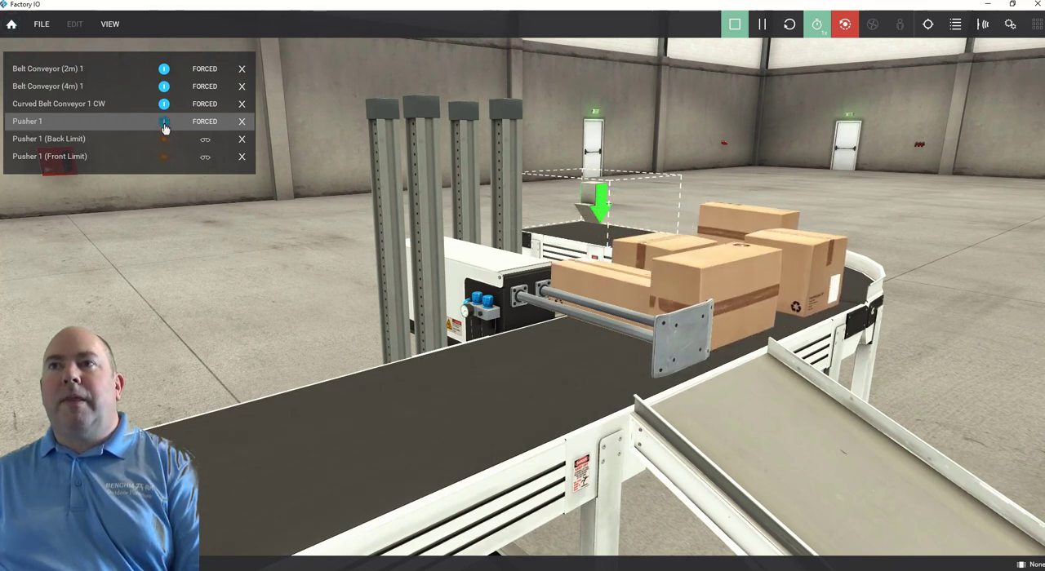
{"action": "left_click", "coordinate": [164, 123]}
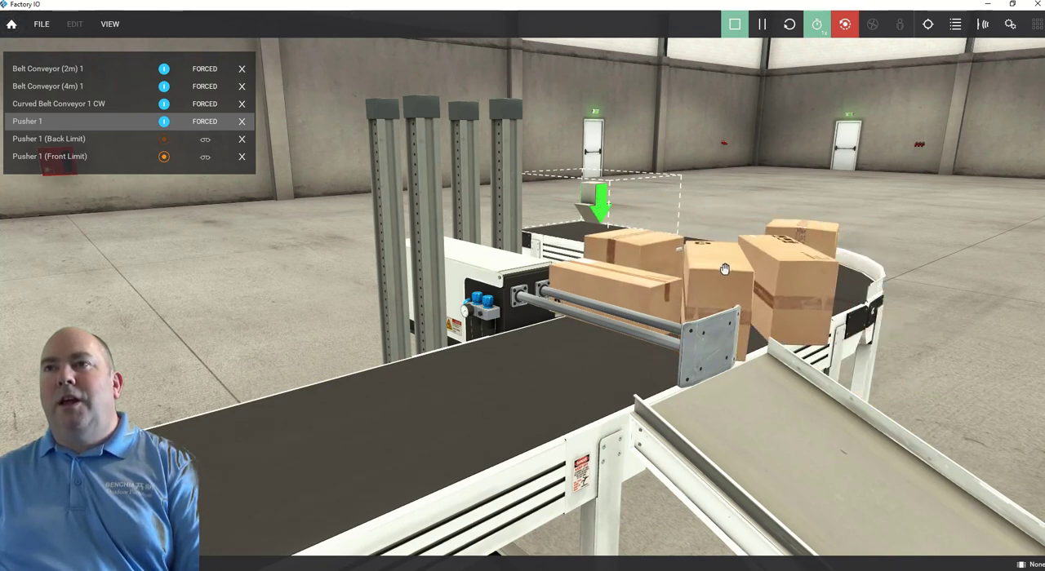
Pull the jammed boxes off the conveyor by hand and retract Pusher 1.
{"action": "left_click_drag", "start_coordinate": [723, 282], "coordinate": [428, 233]}
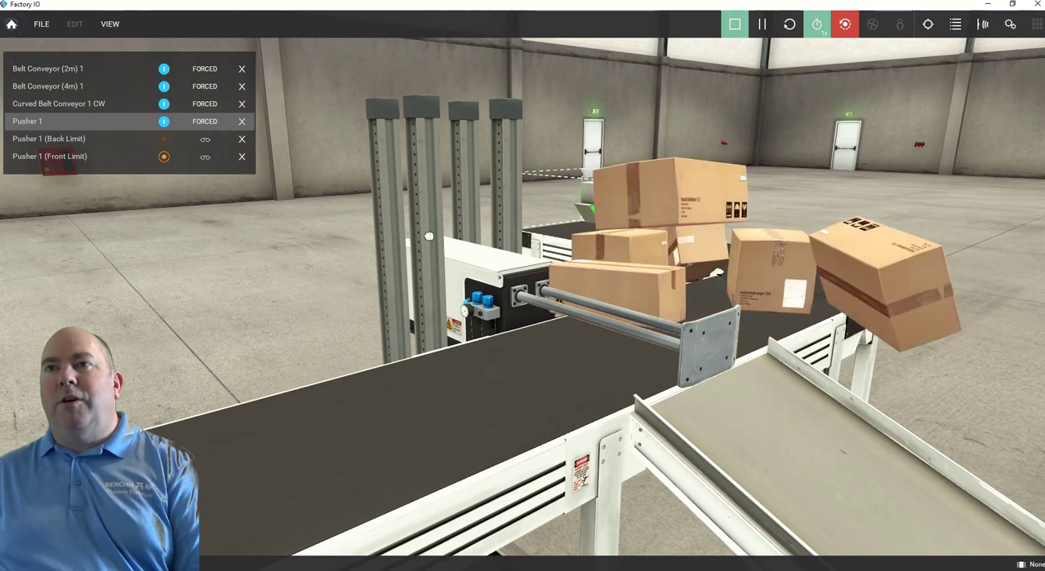
{"action": "left_click_drag", "start_coordinate": [632, 285], "coordinate": [457, 196]}
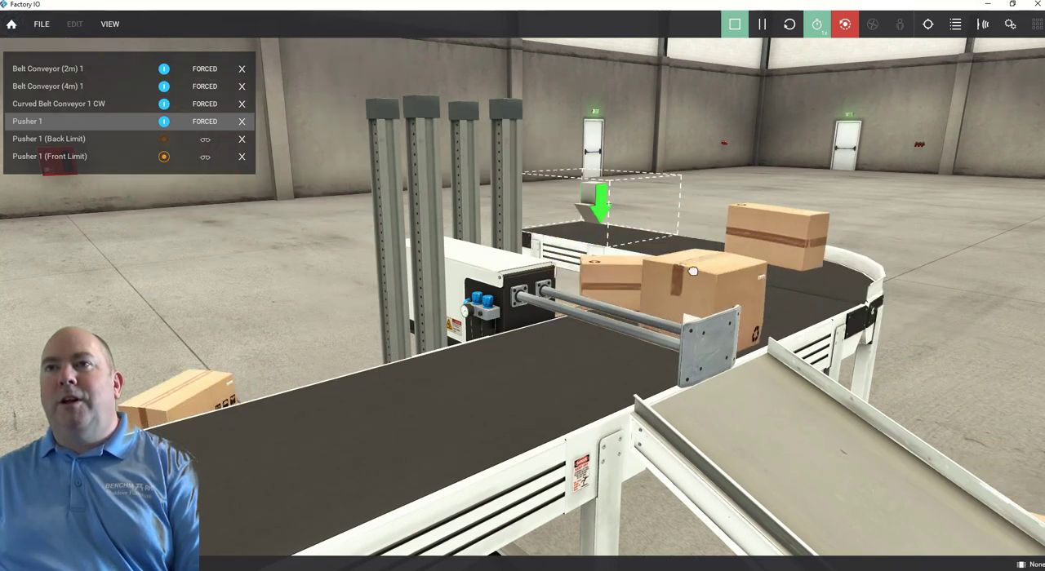
{"action": "left_click_drag", "start_coordinate": [700, 287], "coordinate": [345, 160]}
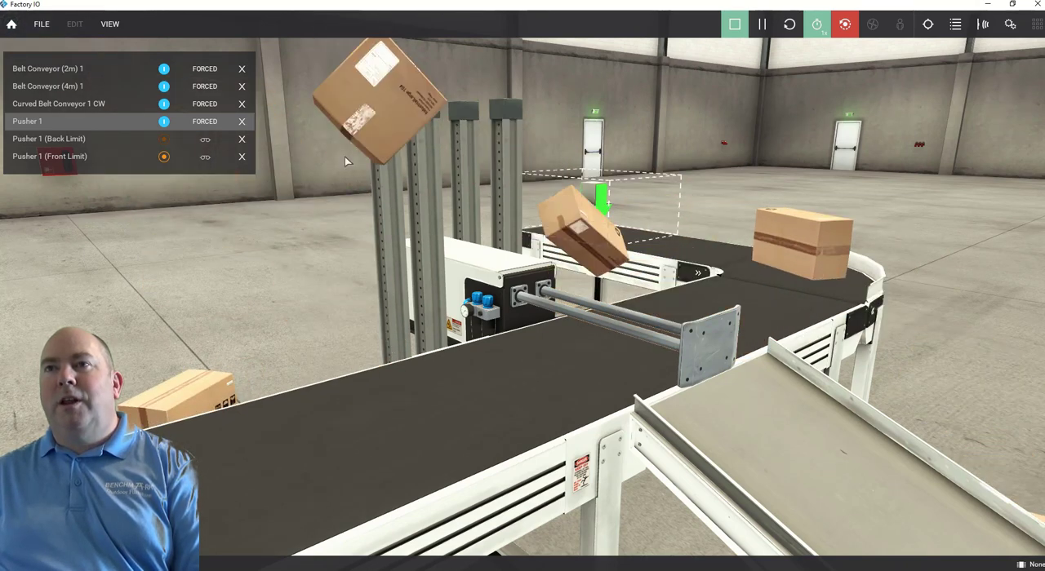
{"action": "left_click", "coordinate": [164, 122]}
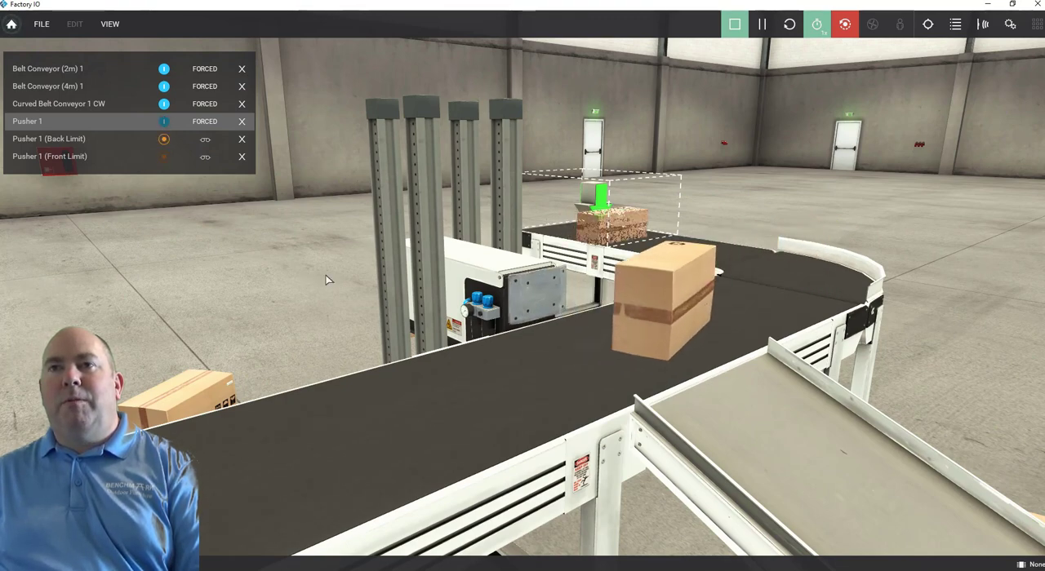
Check the box flow along the belt and at the foot of the chute, and stop the simulation.
{"action": "scroll", "coordinate": [504, 330], "scroll_direction": "down", "scroll_amount": 3}
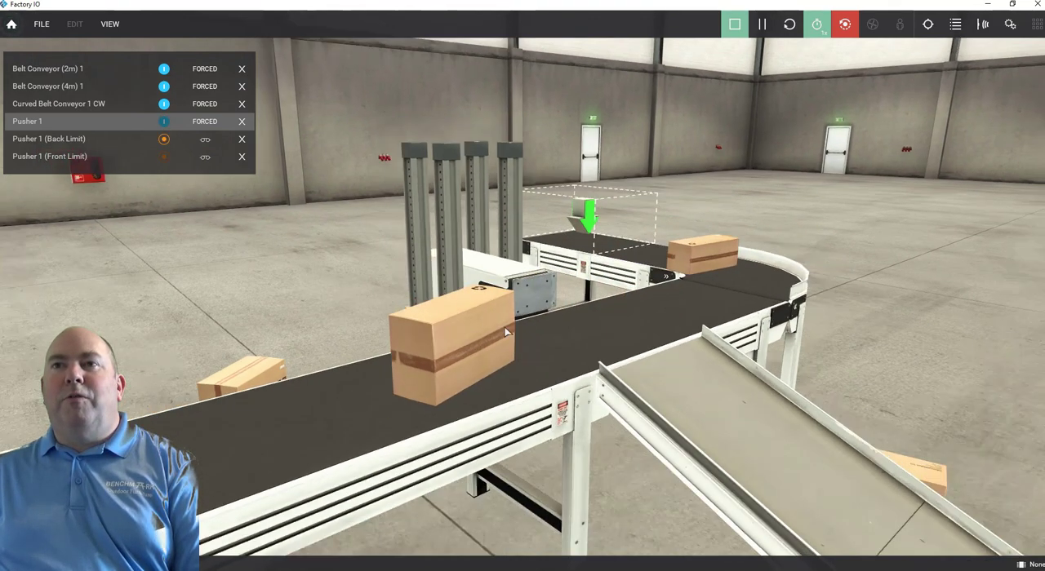
{"action": "scroll", "coordinate": [504, 328], "scroll_direction": "down", "scroll_amount": 5}
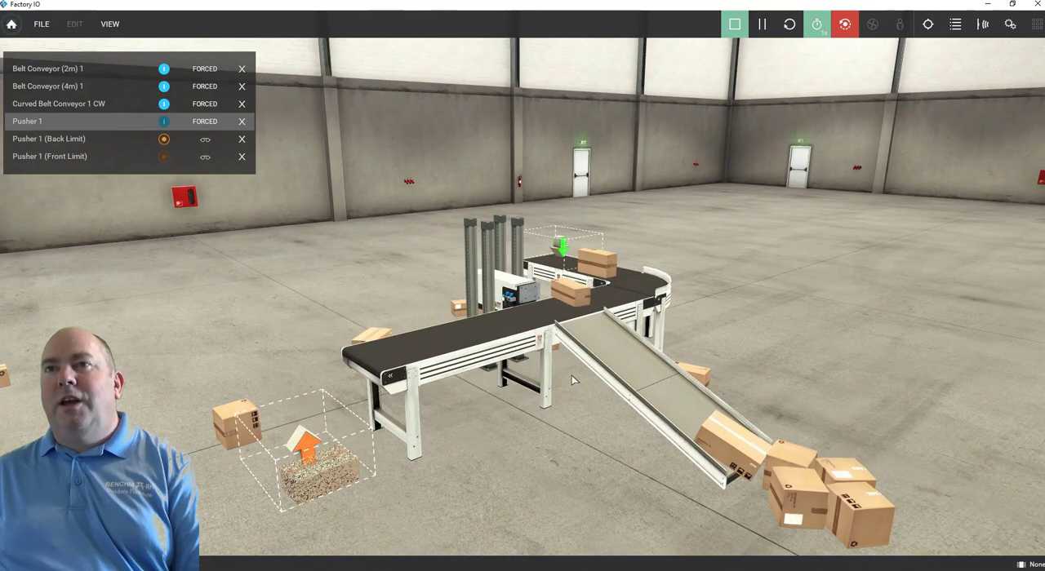
{"action": "right_click_drag", "start_coordinate": [572, 380], "coordinate": [548, 376]}
{"action": "left_click", "coordinate": [733, 24]}
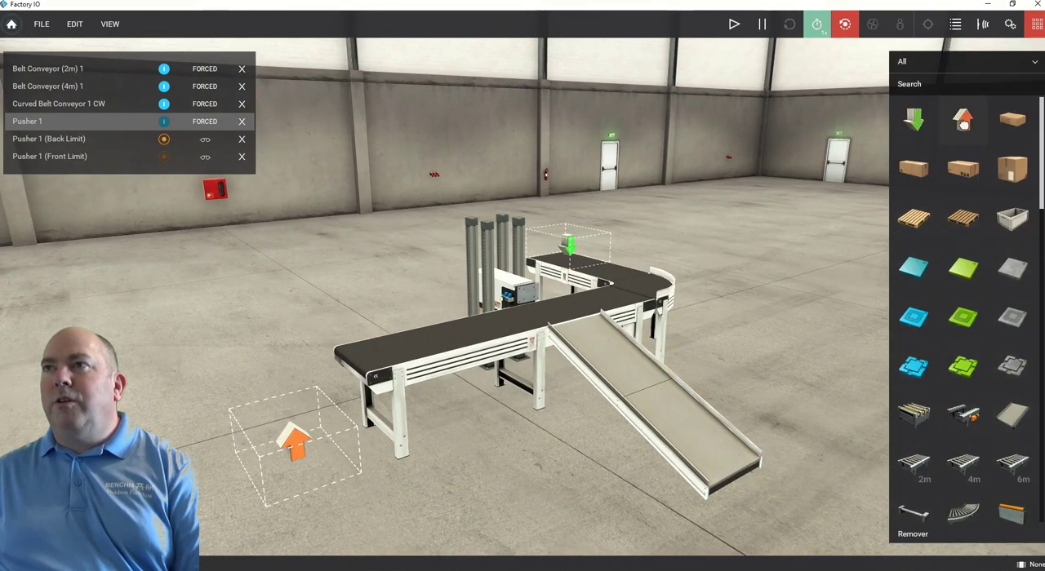
Add a second remover on the floor at the lower end of the chute to catch the diverted boxes.
{"action": "left_click_drag", "start_coordinate": [964, 121], "coordinate": [787, 478]}
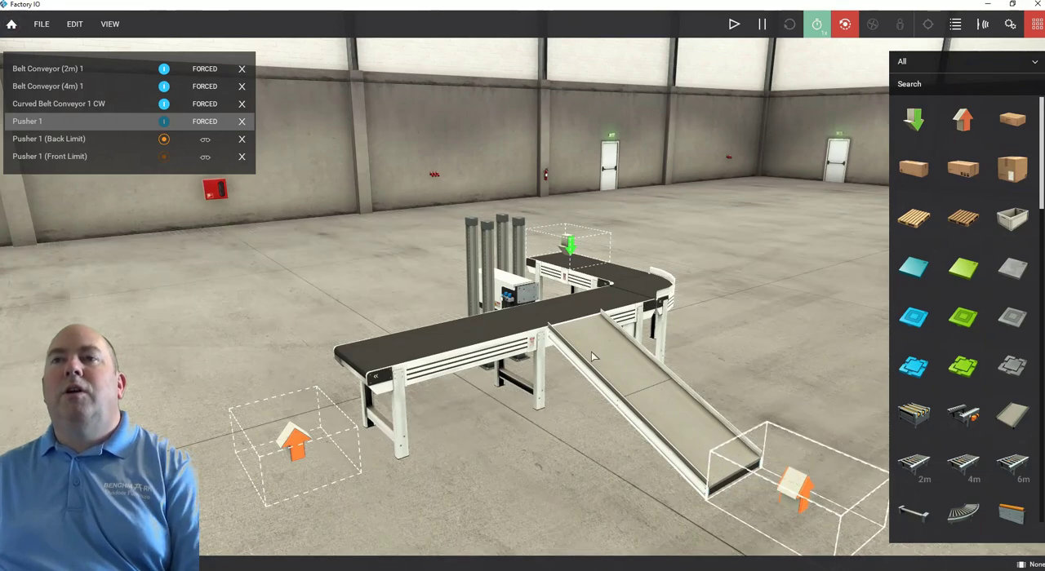
{"action": "right_click_drag", "start_coordinate": [707, 319], "coordinate": [564, 308]}
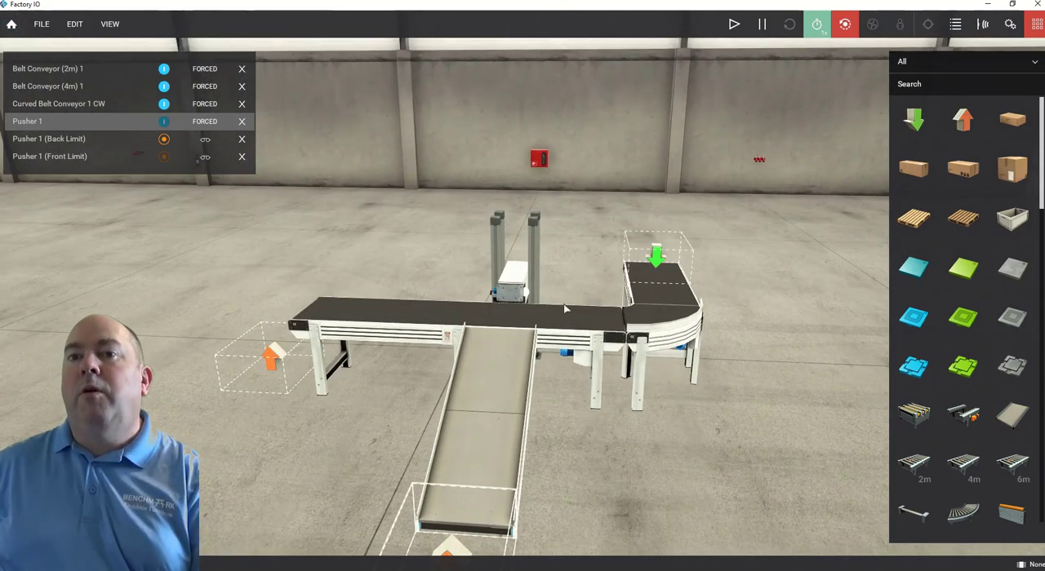
{"action": "right_click_drag", "start_coordinate": [568, 308], "coordinate": [571, 321]}
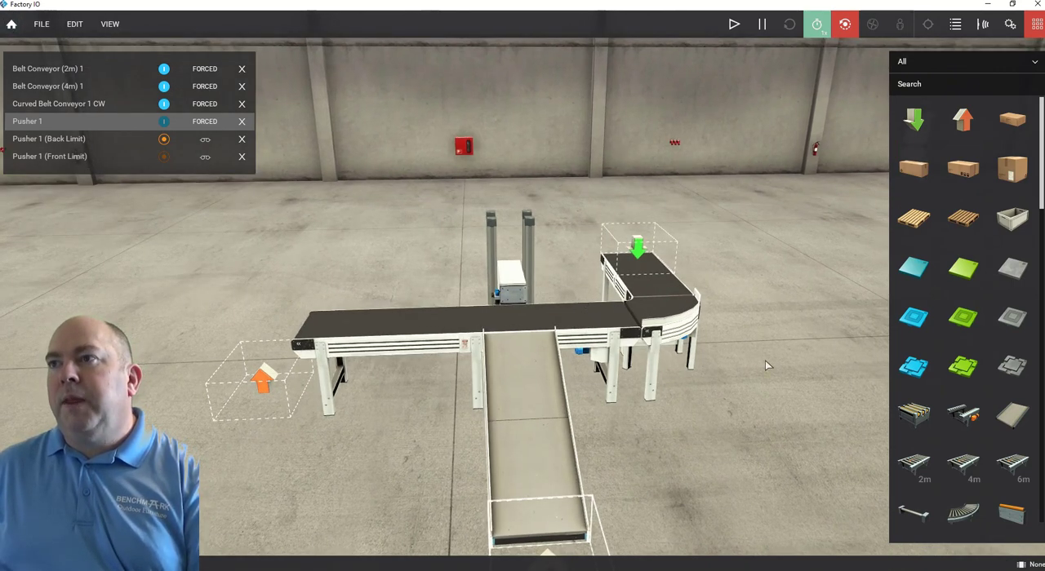
Add a retroreflective sensor and a reflector near the legs of the curved conveyor.
{"action": "left_click_drag", "start_coordinate": [1041, 180], "coordinate": [1042, 365]}
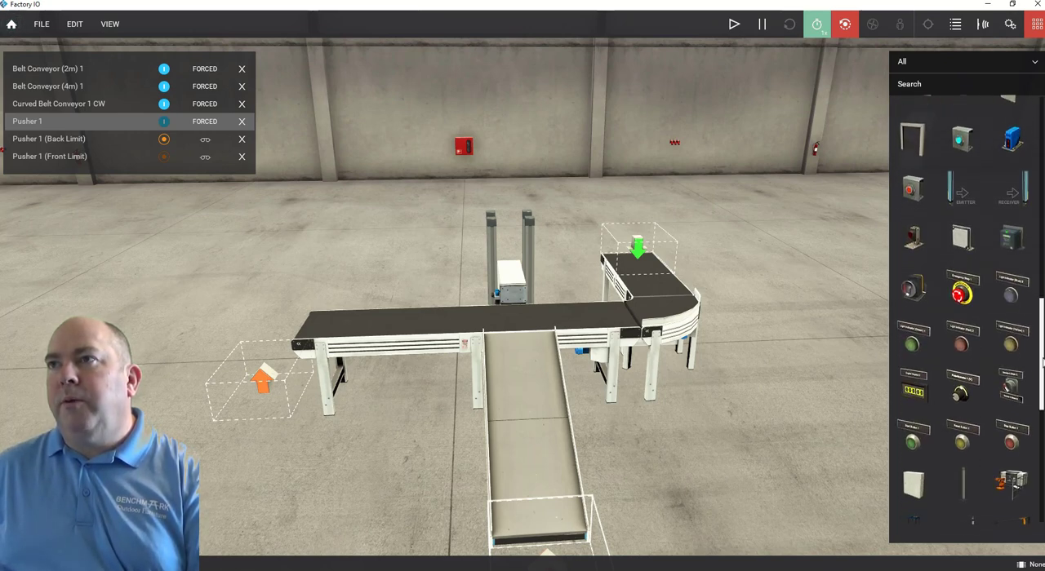
{"action": "left_click", "coordinate": [917, 239]}
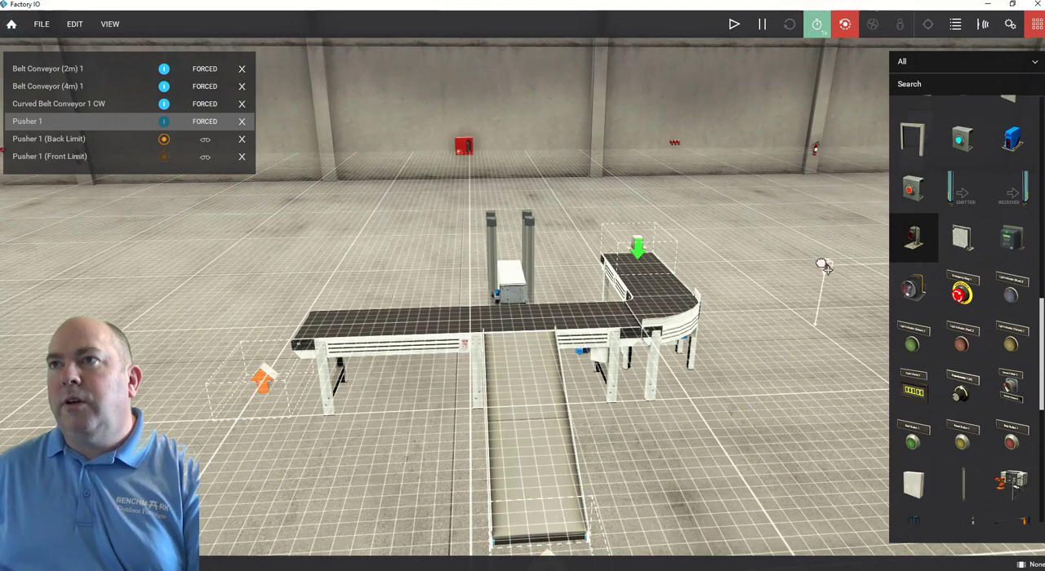
{"action": "left_click_drag", "start_coordinate": [825, 268], "coordinate": [657, 394]}
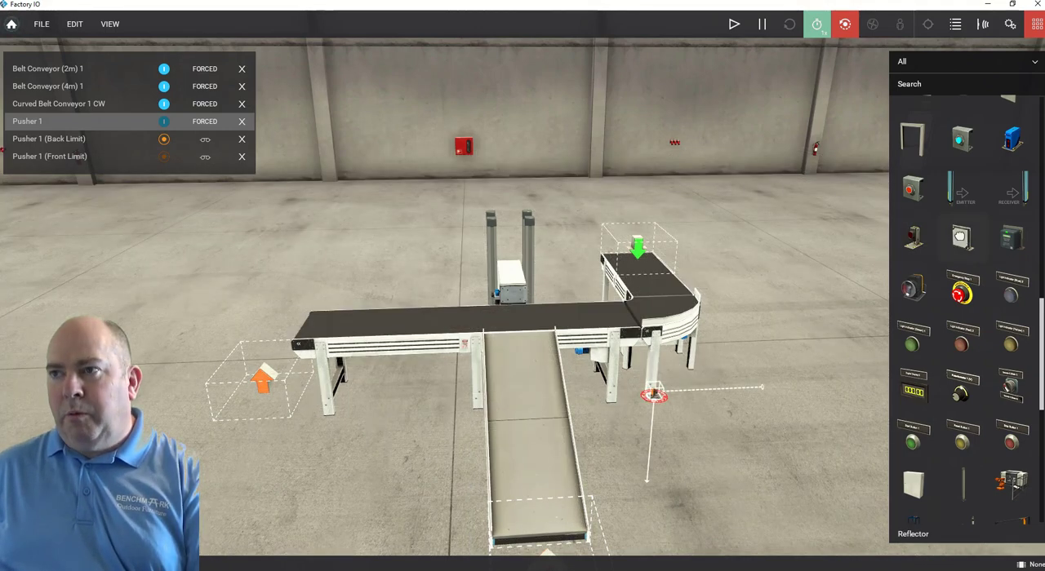
{"action": "left_click_drag", "start_coordinate": [962, 237], "coordinate": [877, 298]}
{"action": "left_click_drag", "start_coordinate": [818, 343], "coordinate": [712, 384]}
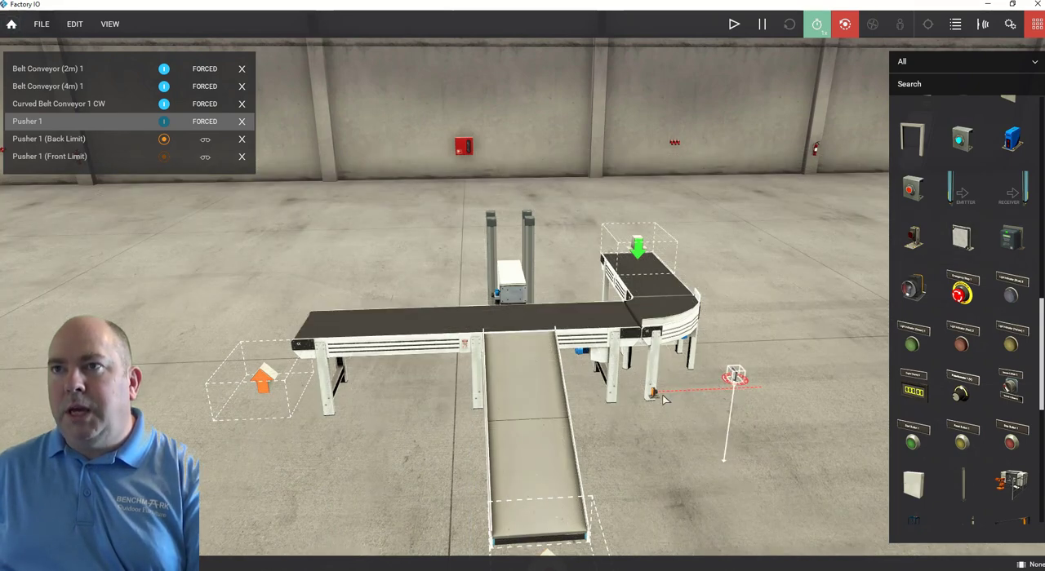
Yaw the retroreflective sensor until its beam points across the main belt.
{"action": "scroll", "coordinate": [664, 399], "scroll_direction": "up", "scroll_amount": 5}
{"action": "scroll", "coordinate": [664, 400], "scroll_direction": "down", "scroll_amount": 4}
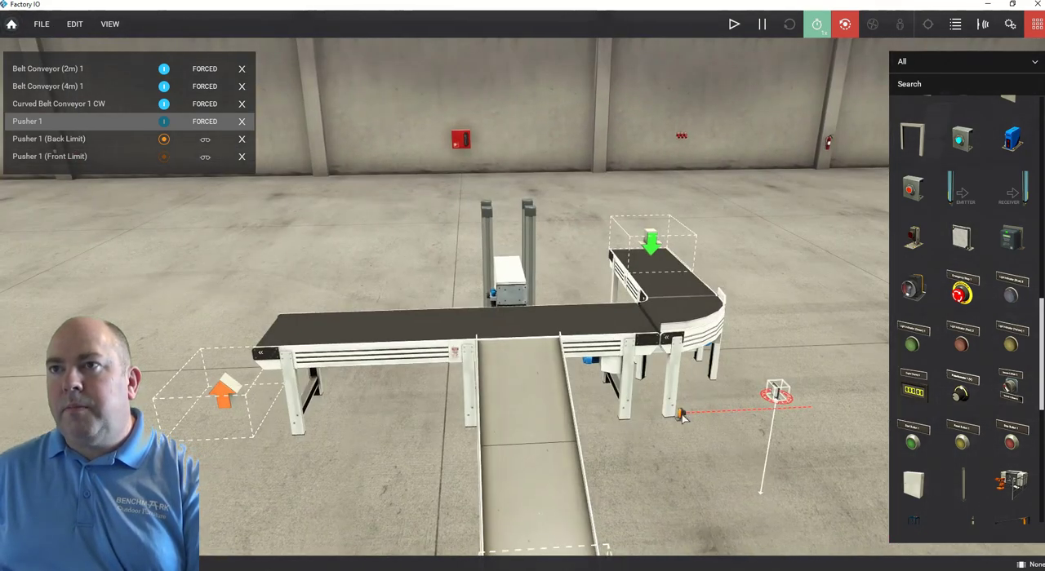
{"action": "double_click", "coordinate": [681, 415]}
{"action": "scroll", "coordinate": [574, 294], "scroll_direction": "up", "scroll_amount": 3}
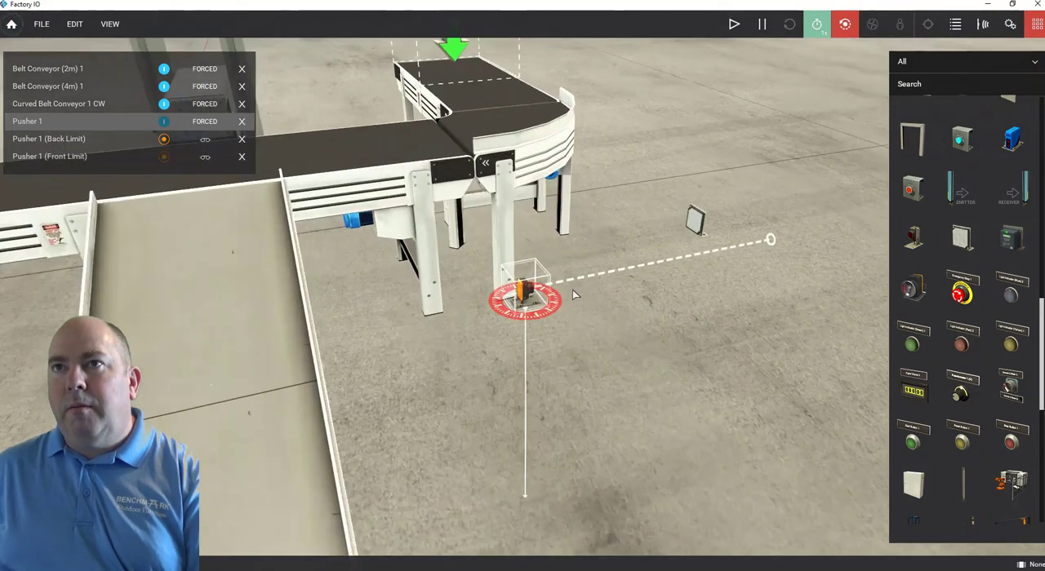
{"action": "scroll", "coordinate": [573, 295], "scroll_direction": "up", "scroll_amount": 3}
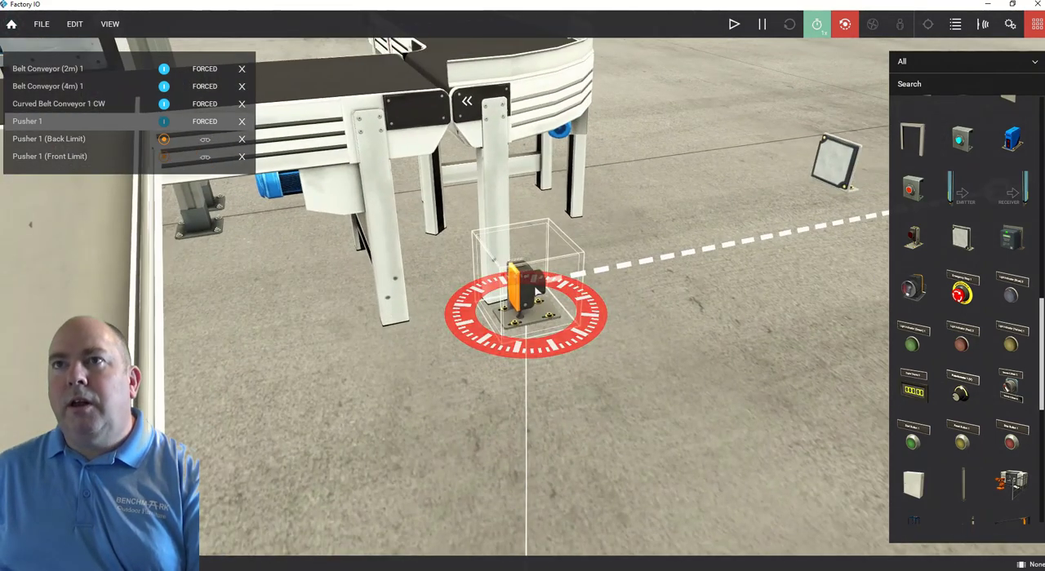
{"action": "scroll", "coordinate": [433, 324], "scroll_direction": "down", "scroll_amount": 3}
{"action": "left_click_drag", "start_coordinate": [455, 253], "coordinate": [312, 155]}
{"action": "right_click_drag", "start_coordinate": [312, 154], "coordinate": [448, 252]}
{"action": "scroll", "coordinate": [448, 252], "scroll_direction": "up", "scroll_amount": 5}
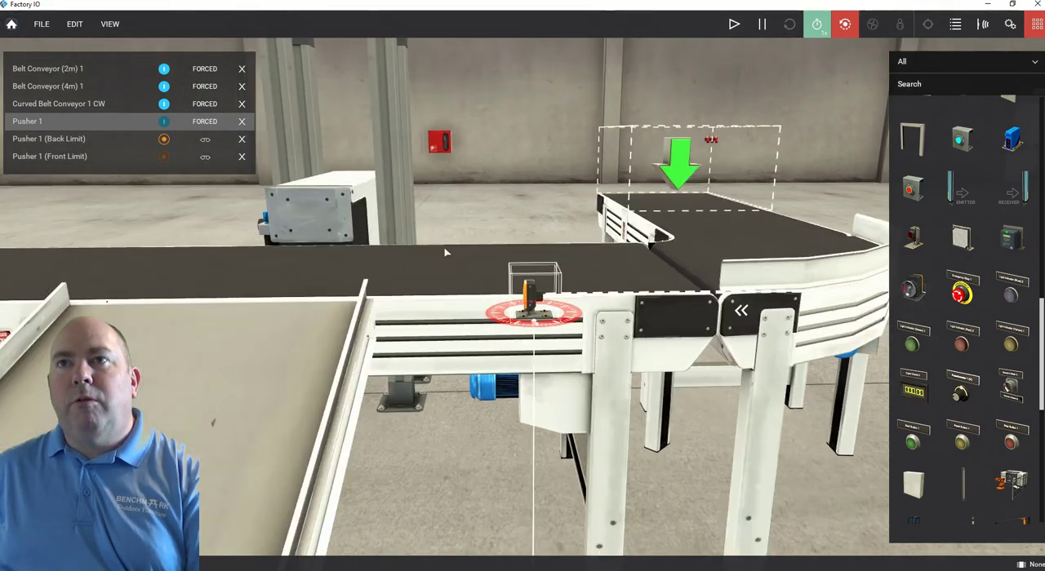
{"action": "scroll", "coordinate": [538, 306], "scroll_direction": "down", "scroll_amount": 2}
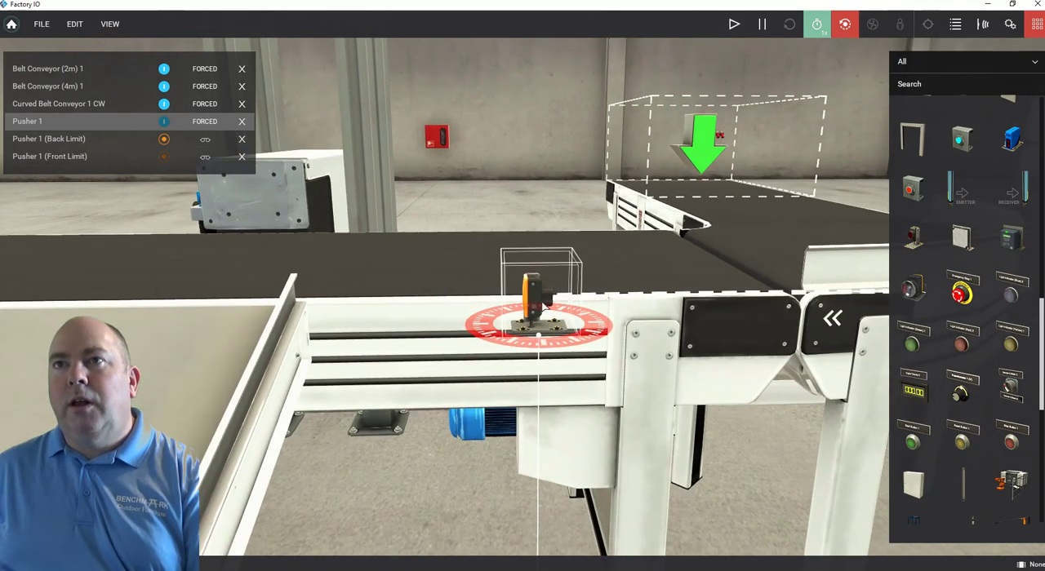
{"action": "right_click", "coordinate": [539, 302]}
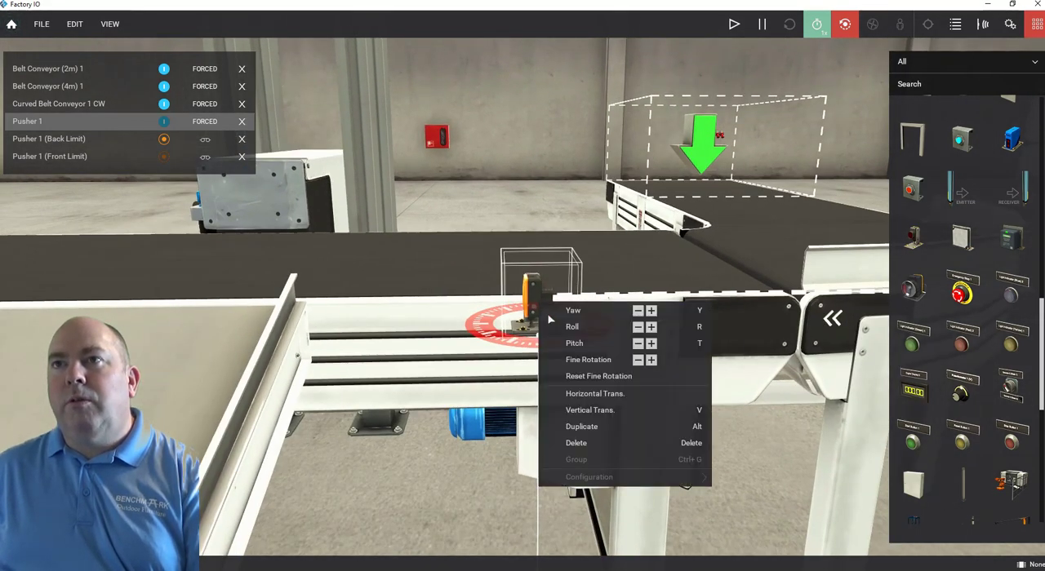
{"action": "left_click", "coordinate": [639, 312]}
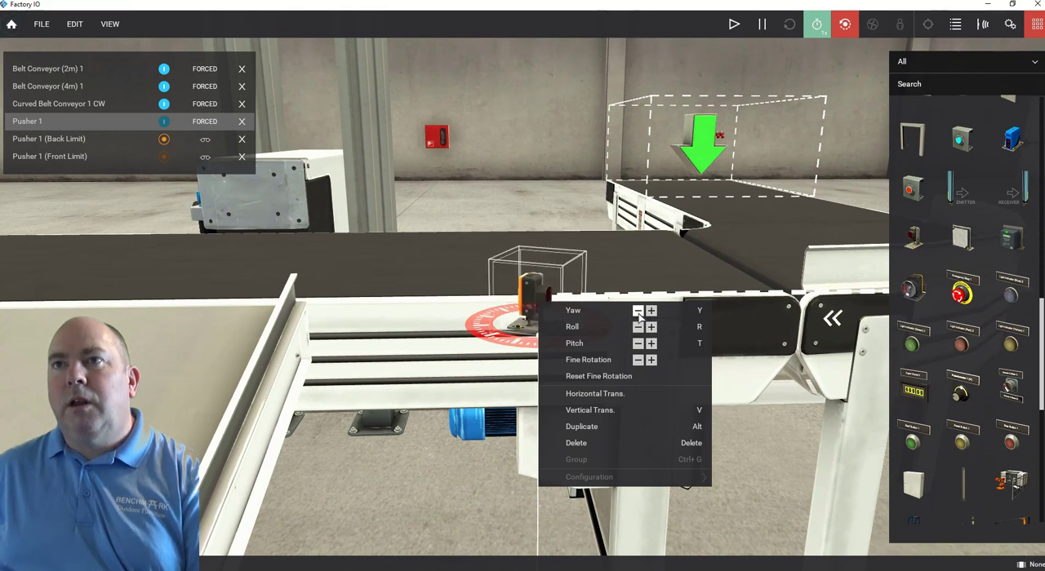
{"action": "left_click", "coordinate": [639, 313]}
{"action": "left_click", "coordinate": [639, 313]}
{"action": "left_click", "coordinate": [639, 313]}
{"action": "left_click", "coordinate": [639, 313]}
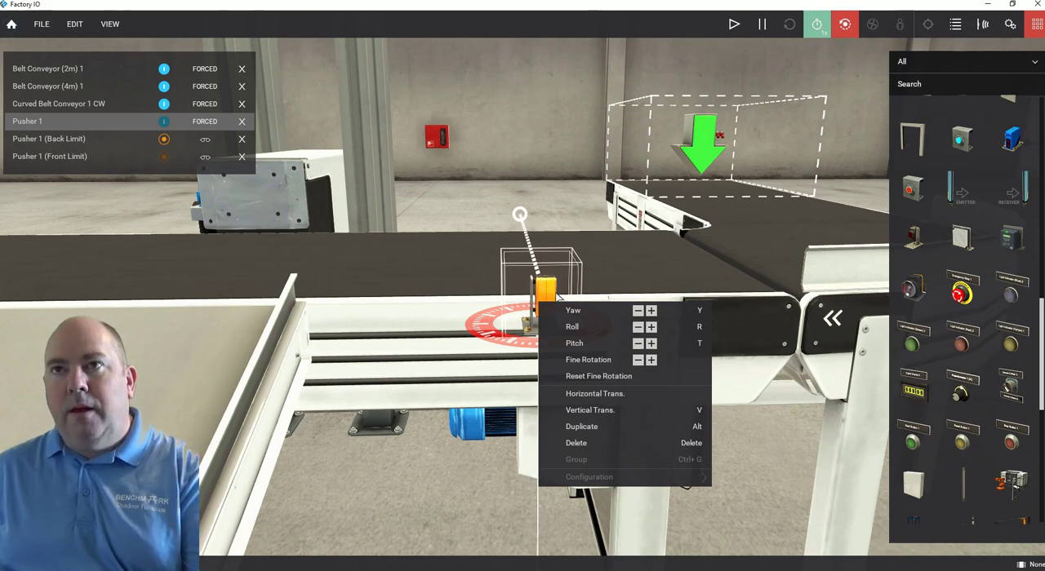
Reposition the retroreflective sensor at the main belt, between the chute and the curved conveyor.
{"action": "left_click_drag", "start_coordinate": [547, 296], "coordinate": [550, 229]}
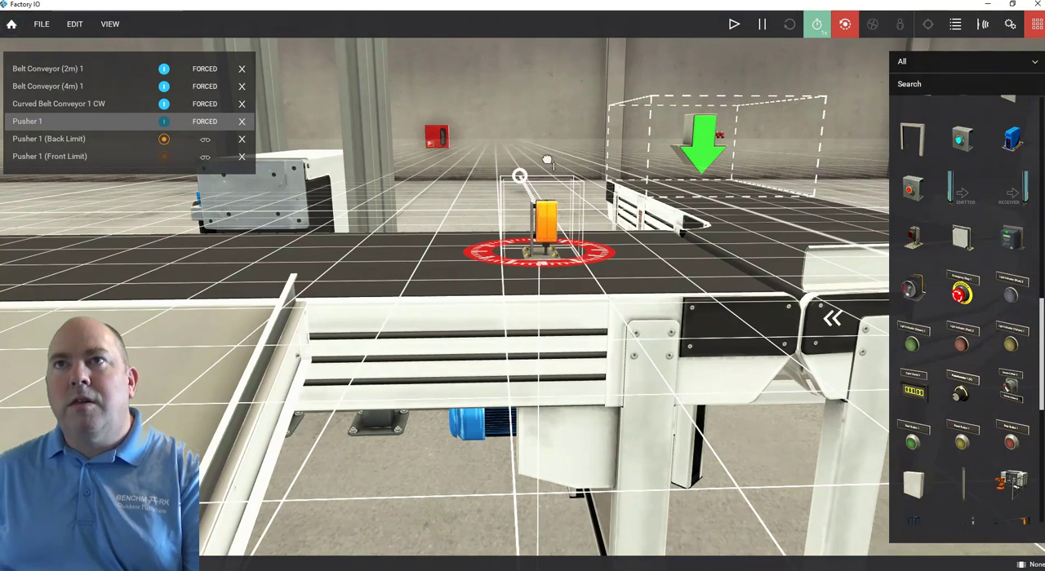
{"action": "left_click_drag", "start_coordinate": [547, 160], "coordinate": [546, 154]}
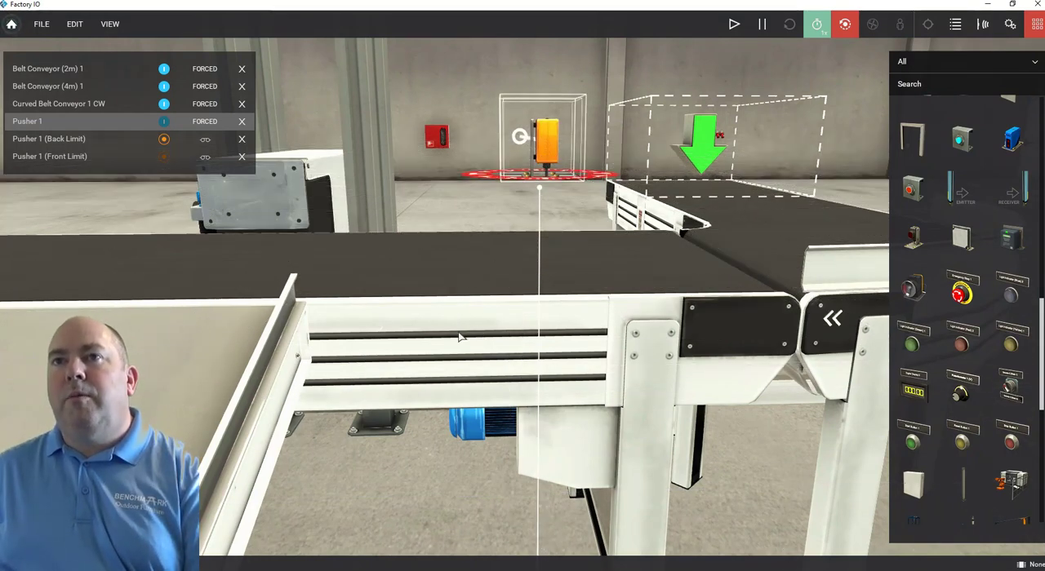
{"action": "right_click_drag", "start_coordinate": [466, 335], "coordinate": [497, 308]}
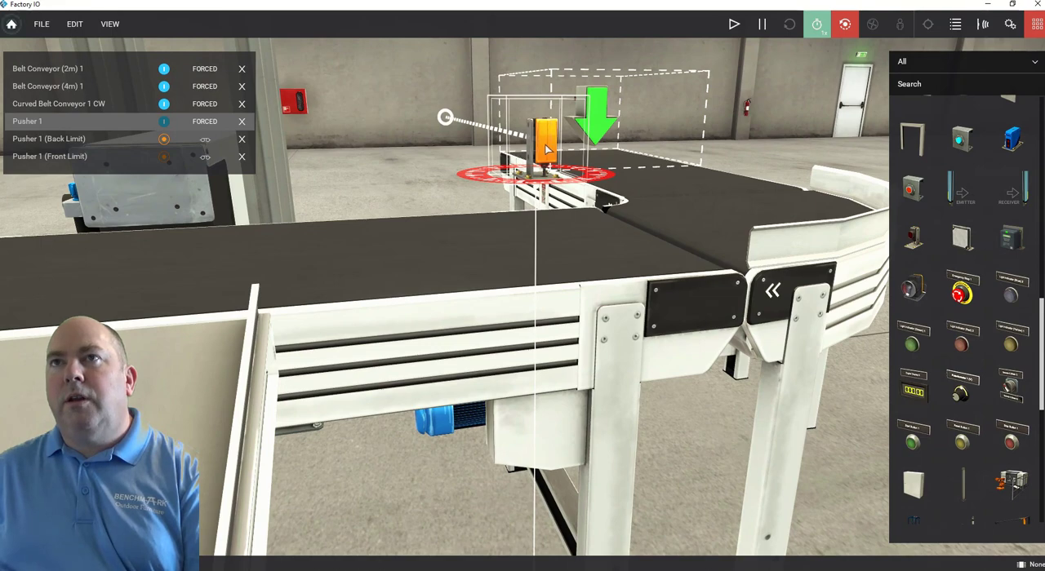
{"action": "left_click_drag", "start_coordinate": [514, 158], "coordinate": [413, 164]}
{"action": "scroll", "coordinate": [377, 196], "scroll_direction": "up", "scroll_amount": 2}
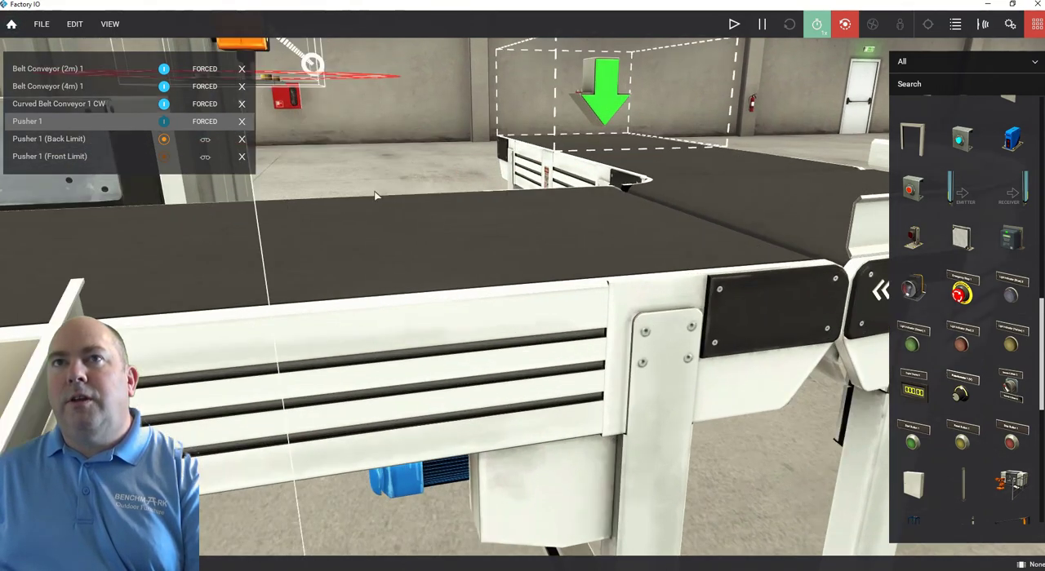
{"action": "scroll", "coordinate": [360, 235], "scroll_direction": "down", "scroll_amount": 2}
{"action": "right_click_drag", "start_coordinate": [360, 237], "coordinate": [403, 210]}
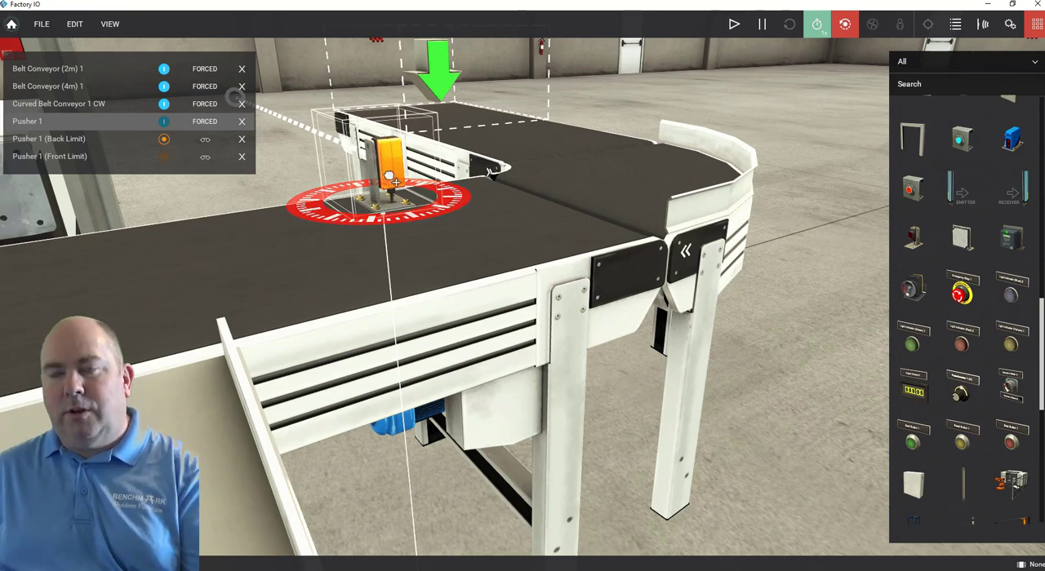
Roll the retroreflective sensor onto its side, keeping its beam aimed across the belt.
{"action": "right_click", "coordinate": [391, 181]}
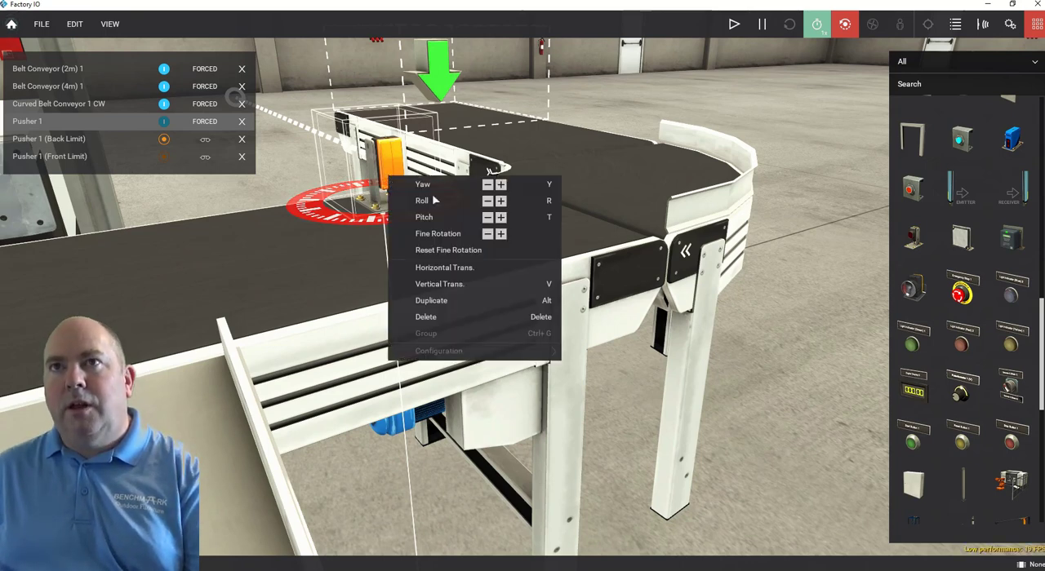
{"action": "left_click", "coordinate": [488, 201]}
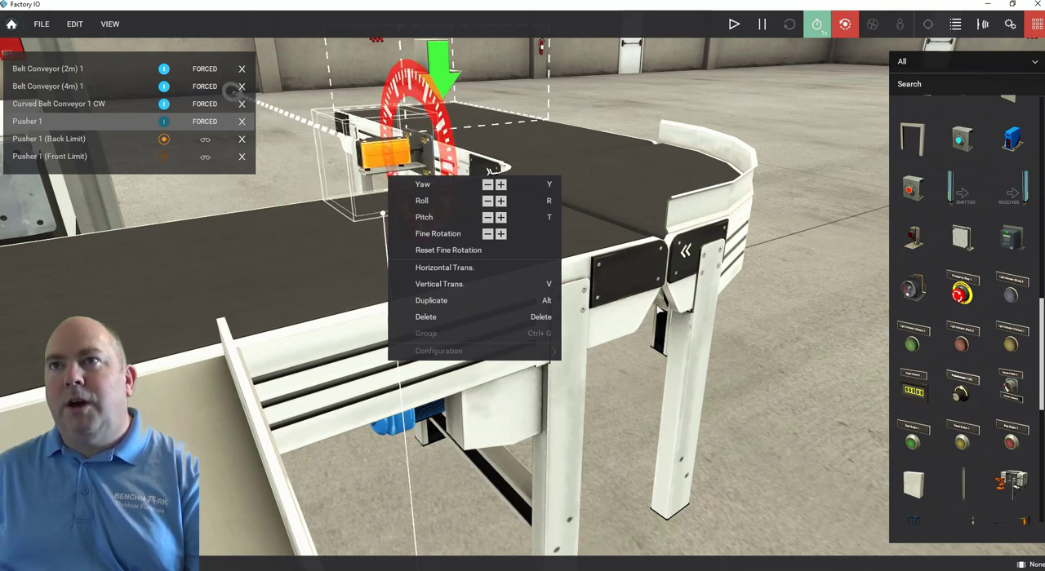
{"action": "left_click", "coordinate": [488, 172]}
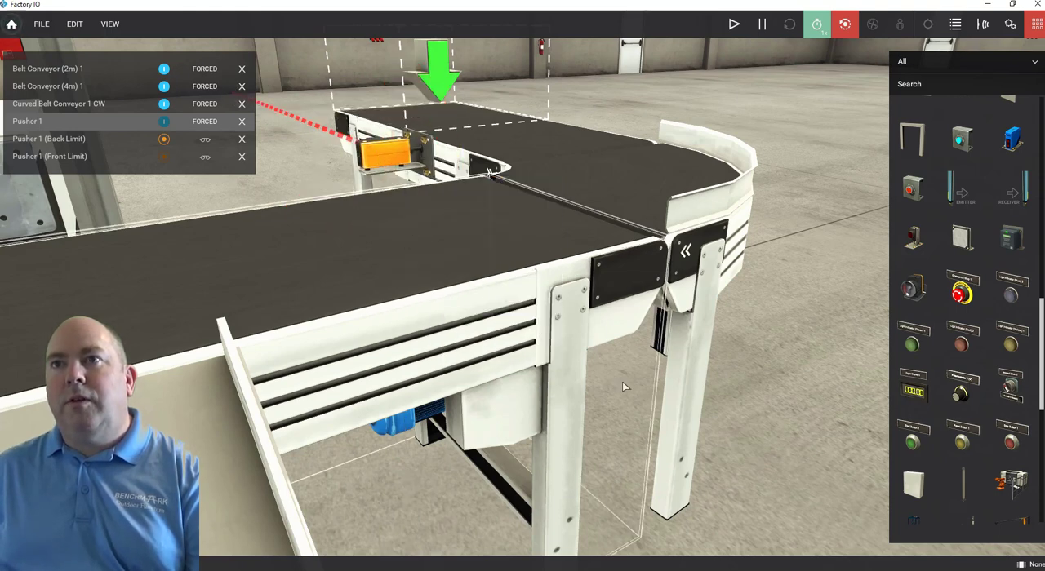
Move the reflector to the far side of the main belt, near the end of the sensor's beam.
{"action": "scroll", "coordinate": [665, 389], "scroll_direction": "down", "scroll_amount": 2}
{"action": "right_click_drag", "start_coordinate": [721, 456], "coordinate": [819, 393]}
{"action": "scroll", "coordinate": [770, 407], "scroll_direction": "down", "scroll_amount": 2}
{"action": "left_click_drag", "start_coordinate": [850, 275], "coordinate": [490, 219]}
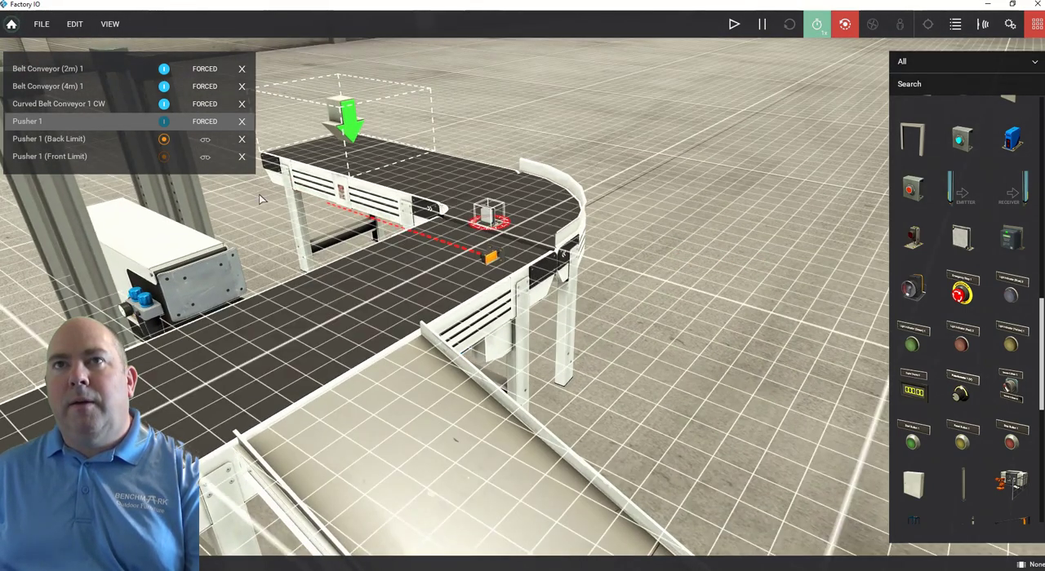
{"action": "left_click_drag", "start_coordinate": [298, 222], "coordinate": [329, 214]}
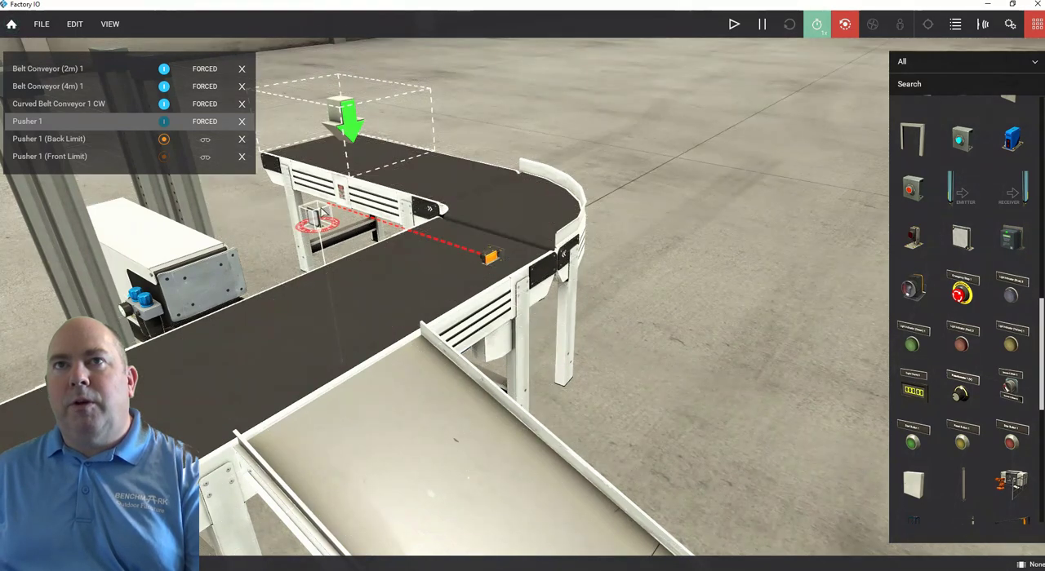
{"action": "scroll", "coordinate": [323, 213], "scroll_direction": "up", "scroll_amount": 3}
{"action": "scroll", "coordinate": [322, 212], "scroll_direction": "down", "scroll_amount": 2}
{"action": "right_click_drag", "start_coordinate": [223, 223], "coordinate": [355, 229]}
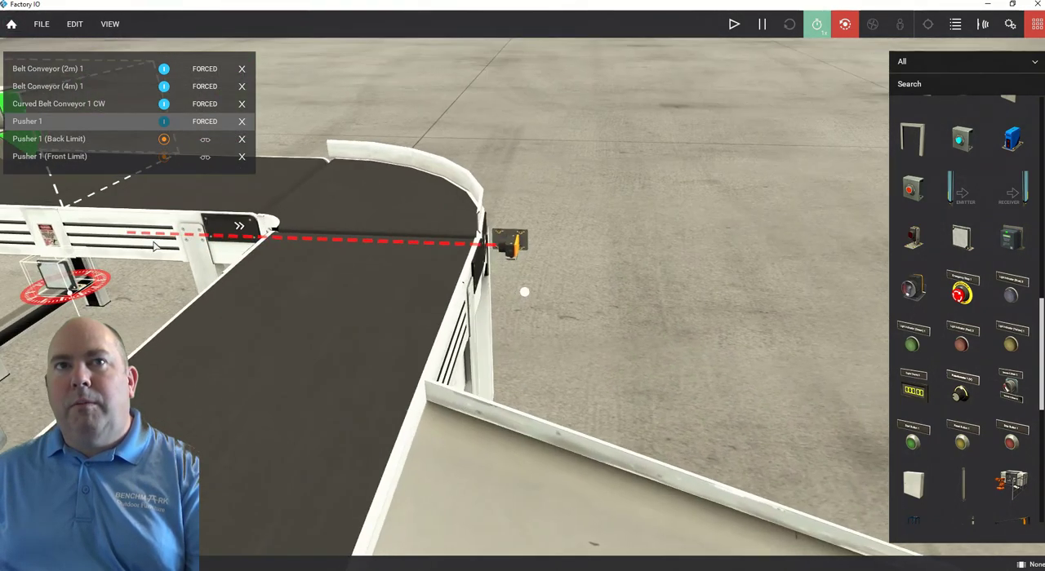
Roll the reflector sideways to match the orientation of the retroreflective sensor.
{"action": "right_click", "coordinate": [70, 280]}
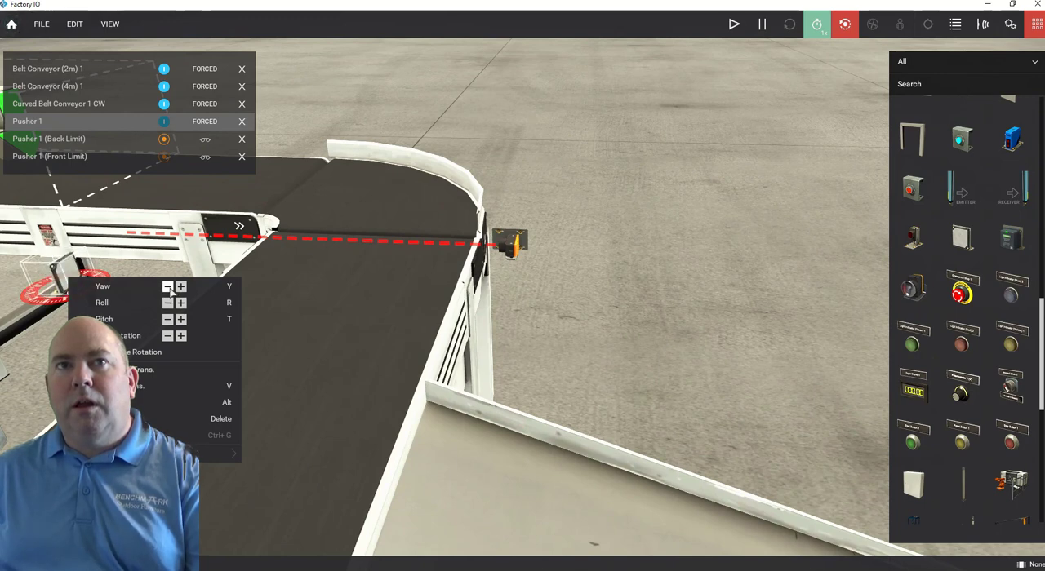
{"action": "left_click", "coordinate": [171, 305]}
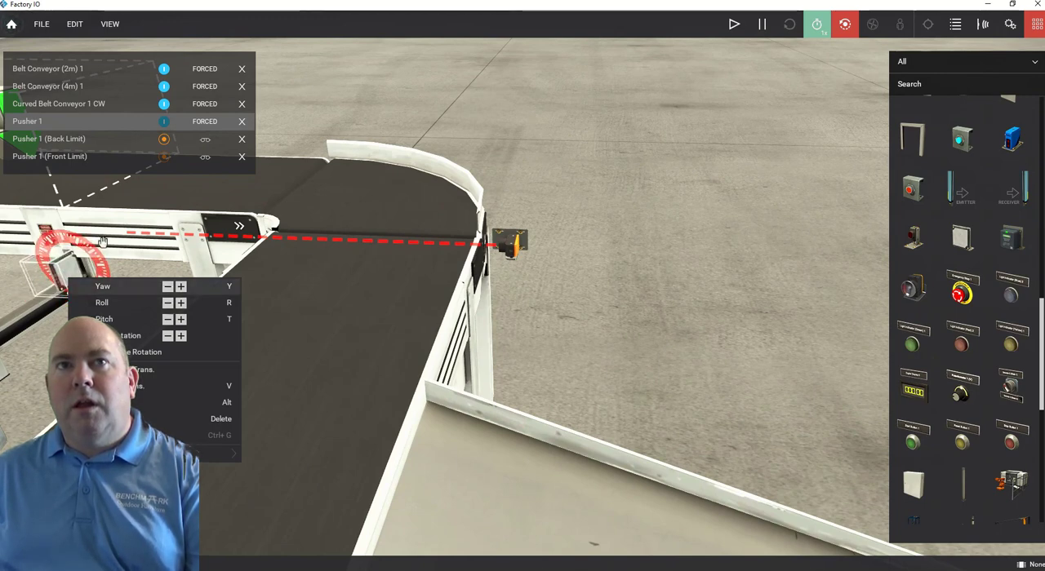
{"action": "left_click", "coordinate": [79, 270]}
{"action": "left_click_drag", "start_coordinate": [79, 270], "coordinate": [153, 244]}
{"action": "right_click_drag", "start_coordinate": [135, 242], "coordinate": [8, 259]}
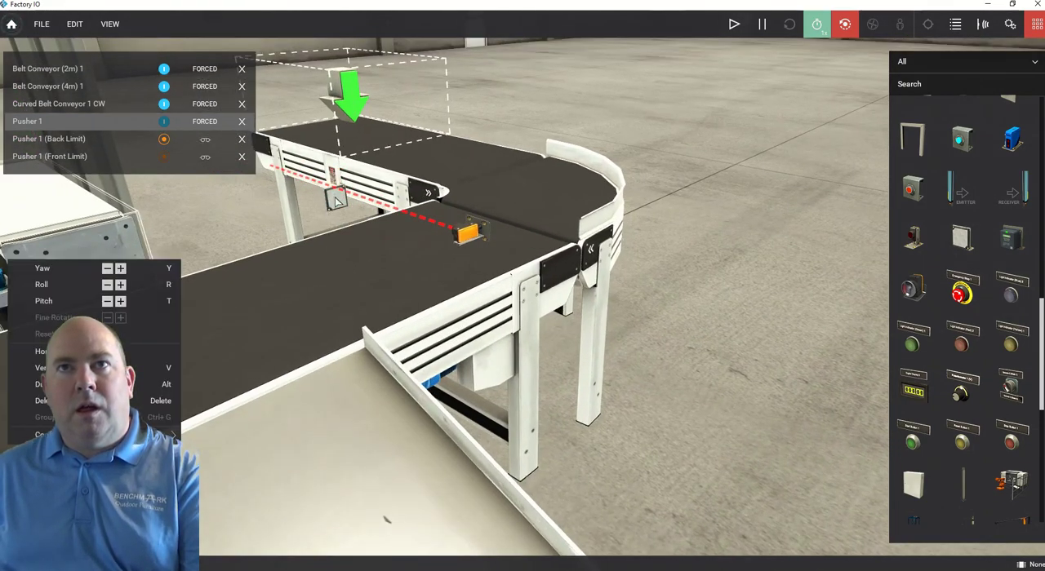
Align the reflector with the sensor's beam on the pusher side of the main belt.
{"action": "left_click_drag", "start_coordinate": [335, 202], "coordinate": [288, 190]}
{"action": "right_click_drag", "start_coordinate": [281, 204], "coordinate": [184, 207]}
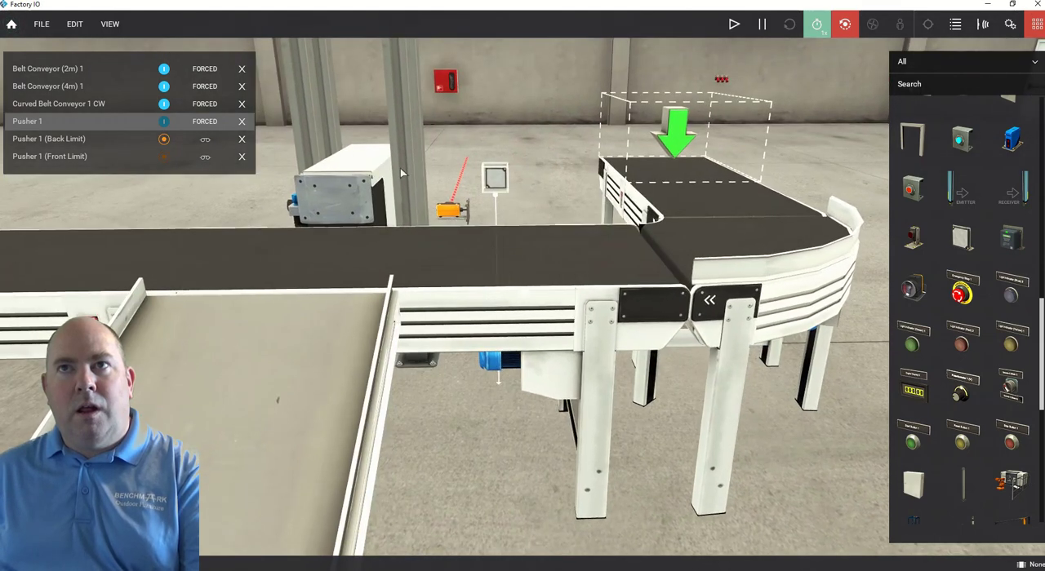
{"action": "left_click_drag", "start_coordinate": [488, 186], "coordinate": [468, 158]}
{"action": "right_click_drag", "start_coordinate": [485, 149], "coordinate": [0, 210]}
{"action": "scroll", "coordinate": [571, 262], "scroll_direction": "up", "scroll_amount": 2}
{"action": "mouse_move", "coordinate": [571, 262]}
{"action": "right_mouse_down"}
{"action": "mouse_move", "coordinate": [592, 241]}
{"action": "mouse_move", "coordinate": [584, 256]}
{"action": "right_mouse_up"}
{"action": "scroll", "coordinate": [584, 261], "scroll_direction": "down", "scroll_amount": 3}
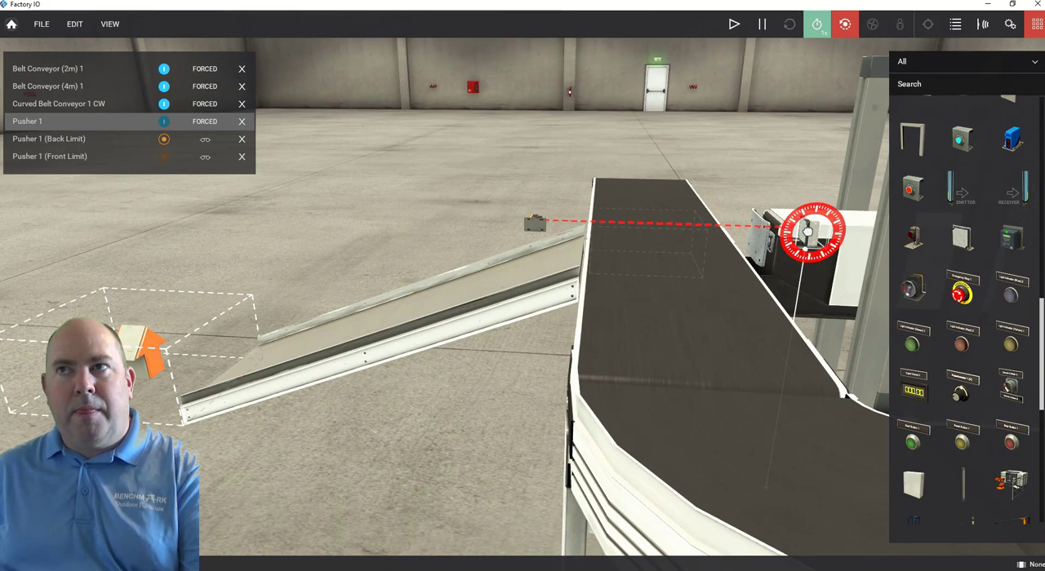
{"action": "left_click_drag", "start_coordinate": [804, 232], "coordinate": [760, 232]}
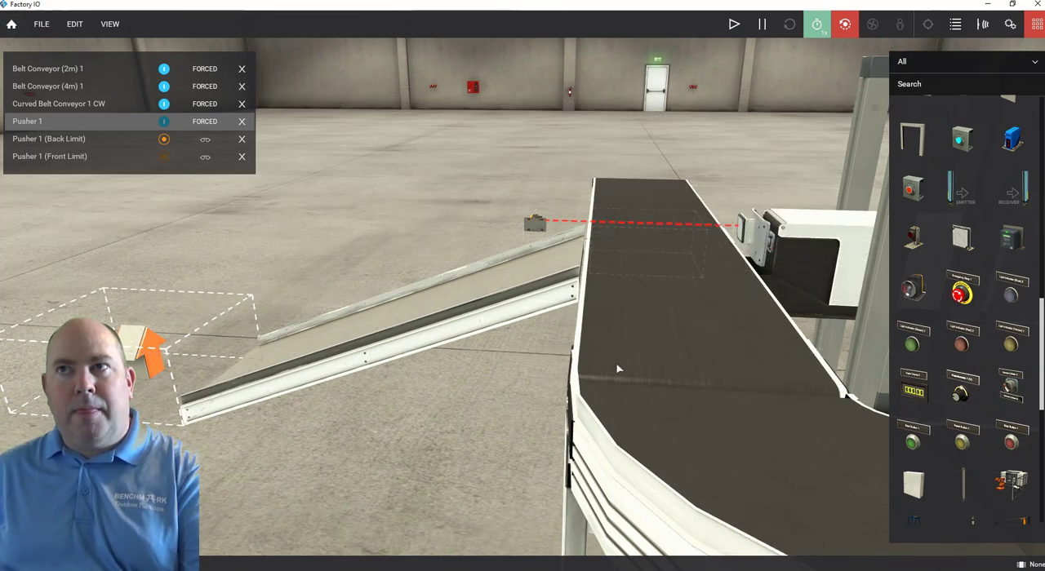
Add a bracket over the end of the main belt, beside the curved conveyor.
{"action": "right_click_drag", "start_coordinate": [618, 370], "coordinate": [968, 235]}
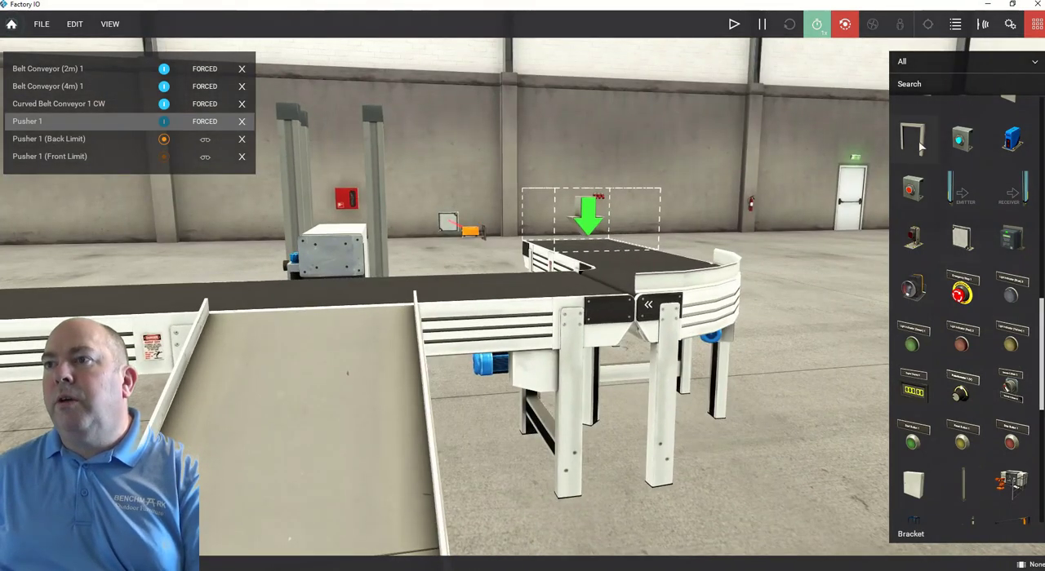
{"action": "left_click_drag", "start_coordinate": [925, 149], "coordinate": [896, 159]}
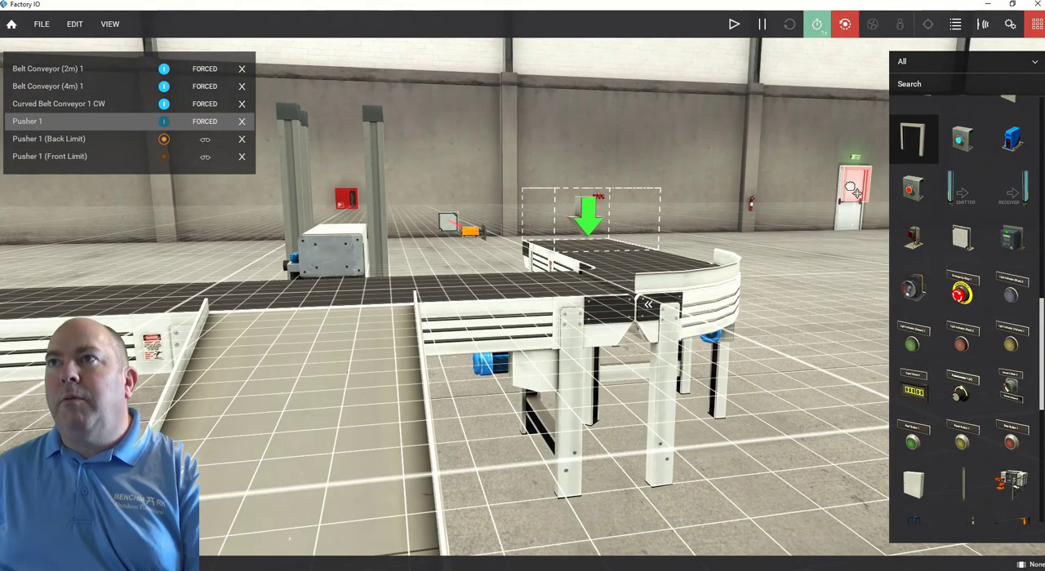
{"action": "left_click_drag", "start_coordinate": [747, 245], "coordinate": [614, 286]}
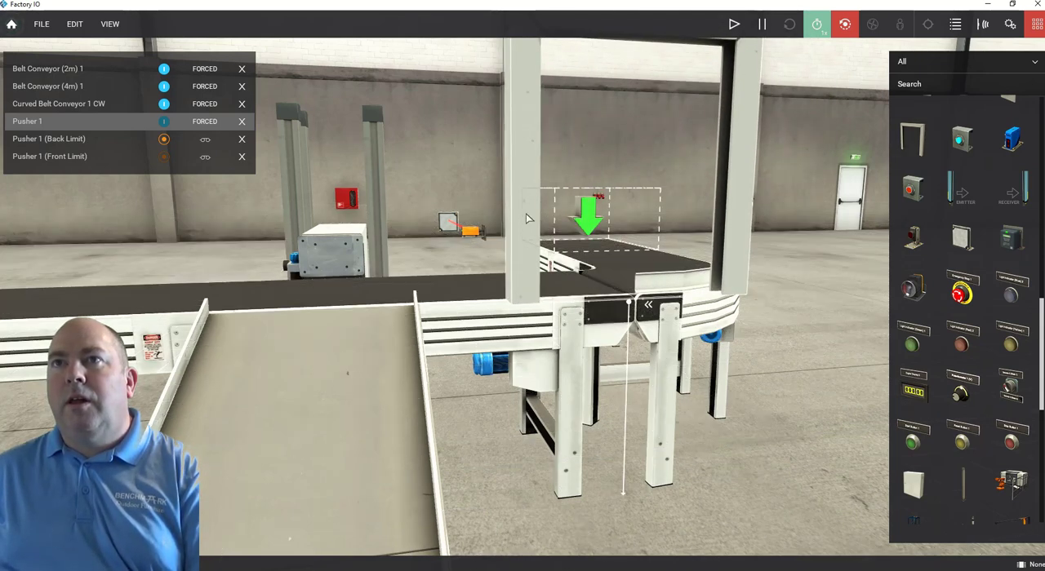
Rotate the bracket so its frame spans the width of the main belt, and reposition it over the belt.
{"action": "right_click", "coordinate": [526, 164]}
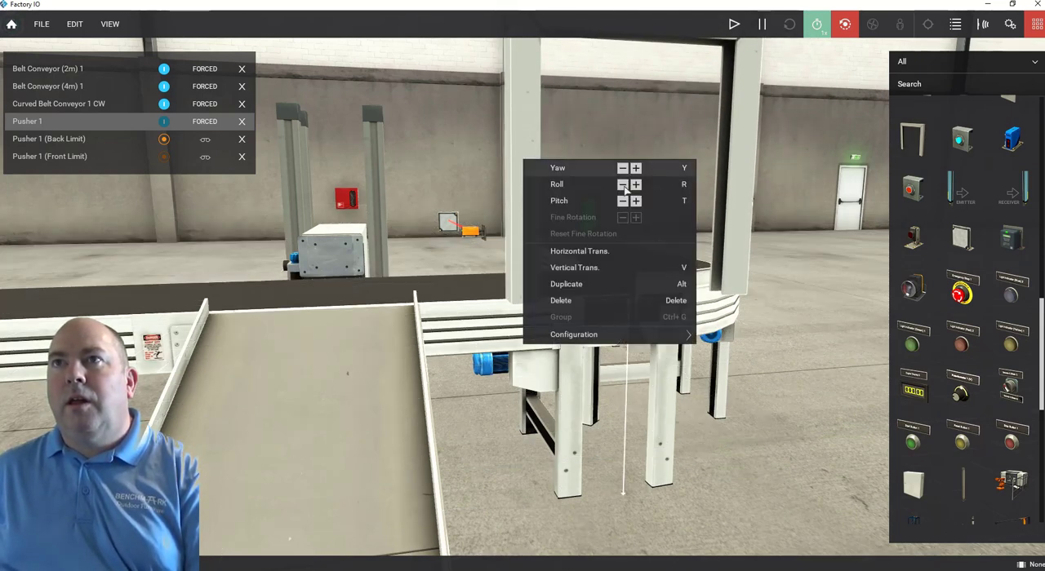
{"action": "left_click", "coordinate": [623, 185]}
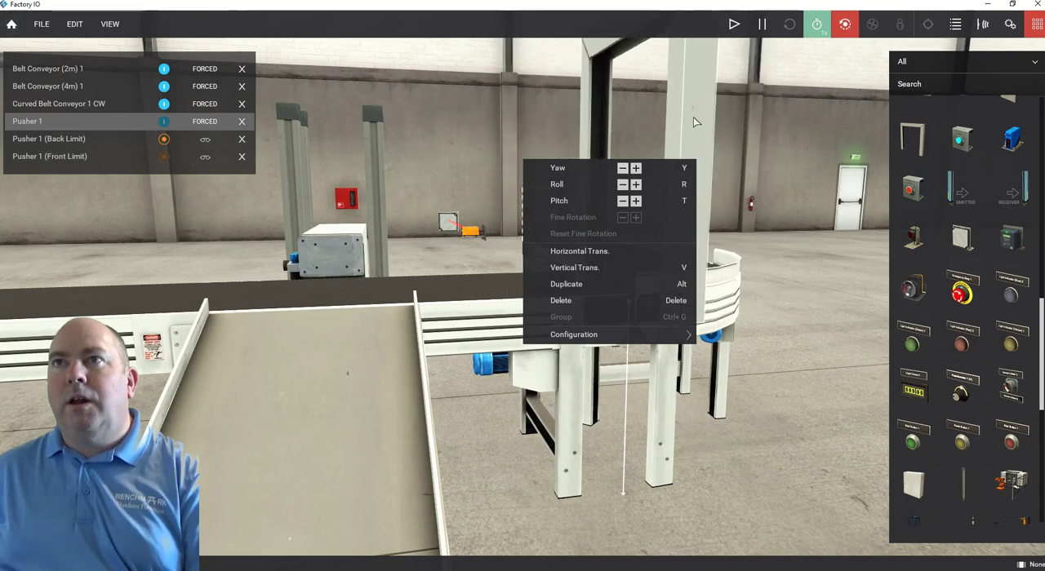
{"action": "left_click_drag", "start_coordinate": [651, 126], "coordinate": [490, 208]}
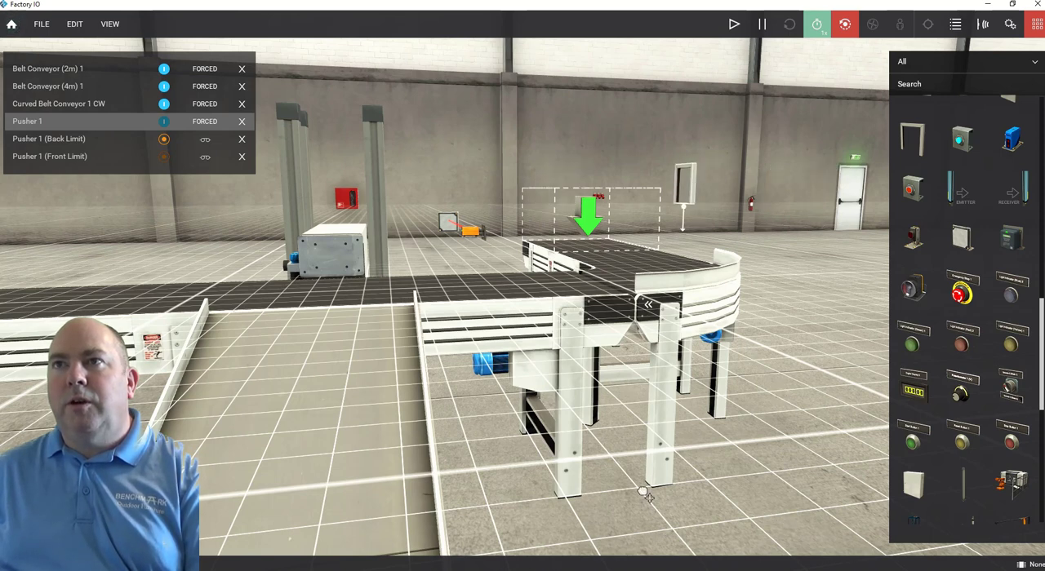
{"action": "left_click_drag", "start_coordinate": [678, 161], "coordinate": [562, 127]}
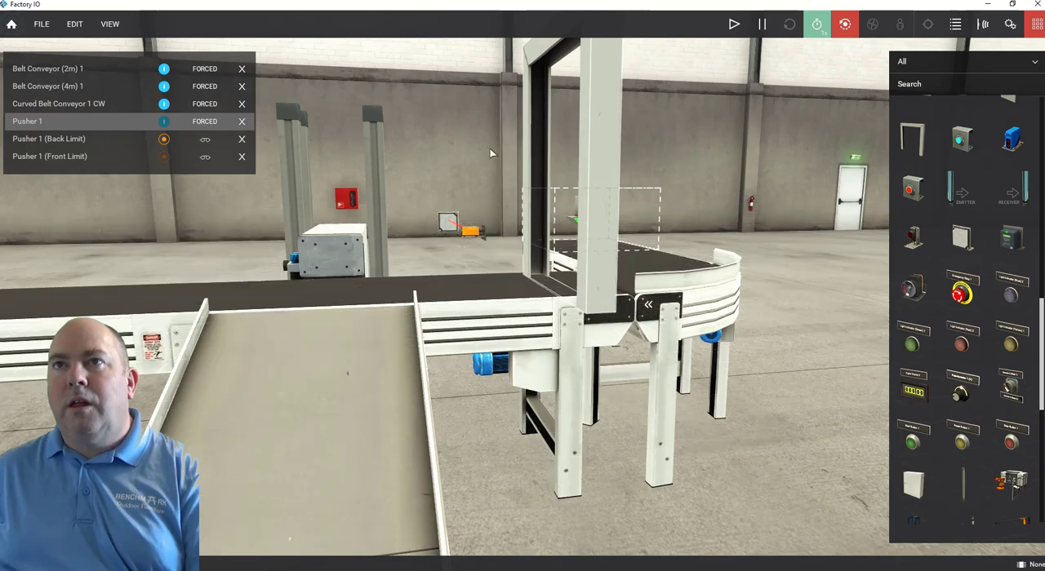
Align the bracket with the sensor's beam and lower it until its legs reach down both sides of the main belt.
{"action": "right_click_drag", "start_coordinate": [489, 151], "coordinate": [740, 103]}
{"action": "right_click_drag", "start_coordinate": [620, 282], "coordinate": [659, 186]}
{"action": "left_click_drag", "start_coordinate": [659, 186], "coordinate": [589, 229]}
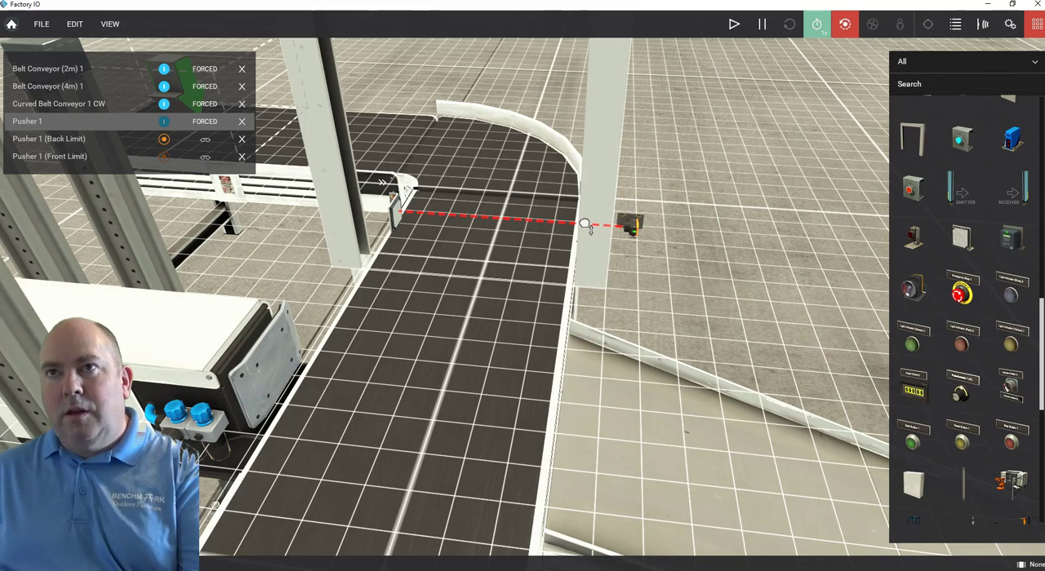
{"action": "left_click_drag", "start_coordinate": [584, 250], "coordinate": [586, 304]}
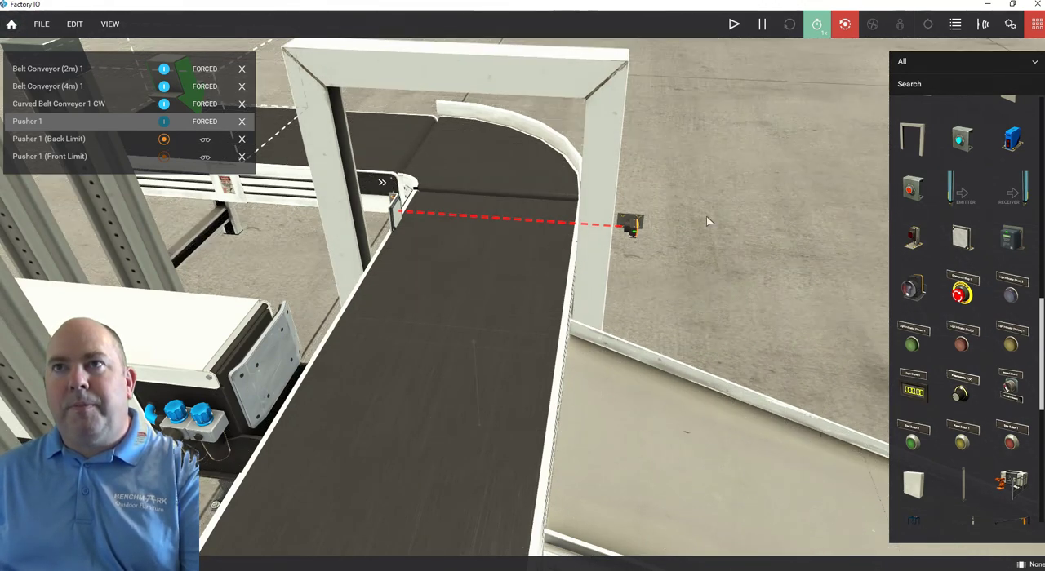
Move the retroreflective sensor onto the bracket leg on the chute side of the belt.
{"action": "right_click_drag", "start_coordinate": [701, 218], "coordinate": [616, 232]}
{"action": "left_click", "coordinate": [606, 261]}
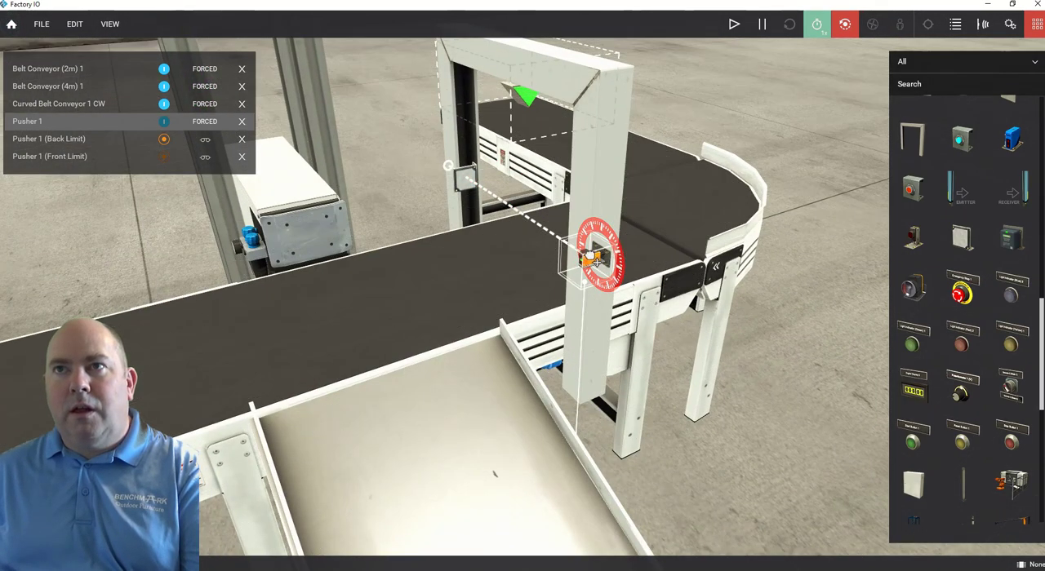
{"action": "left_click_drag", "start_coordinate": [589, 258], "coordinate": [575, 247]}
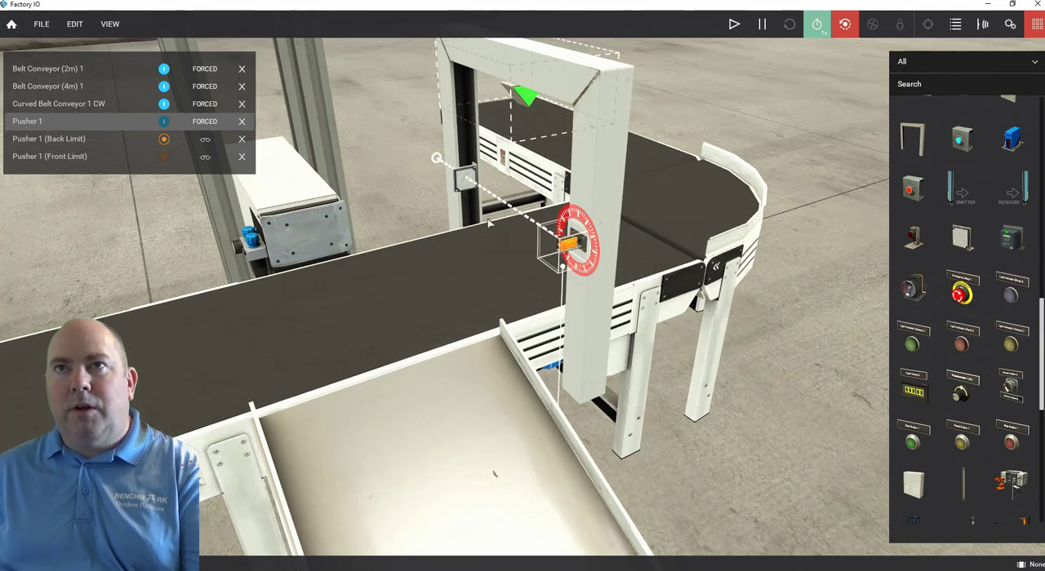
Move the reflector onto the bracket leg on the pusher side, keeping it in line with the sensor's beam.
{"action": "left_click", "coordinate": [415, 205]}
{"action": "right_click_drag", "start_coordinate": [433, 186], "coordinate": [623, 160]}
{"action": "left_click", "coordinate": [399, 215]}
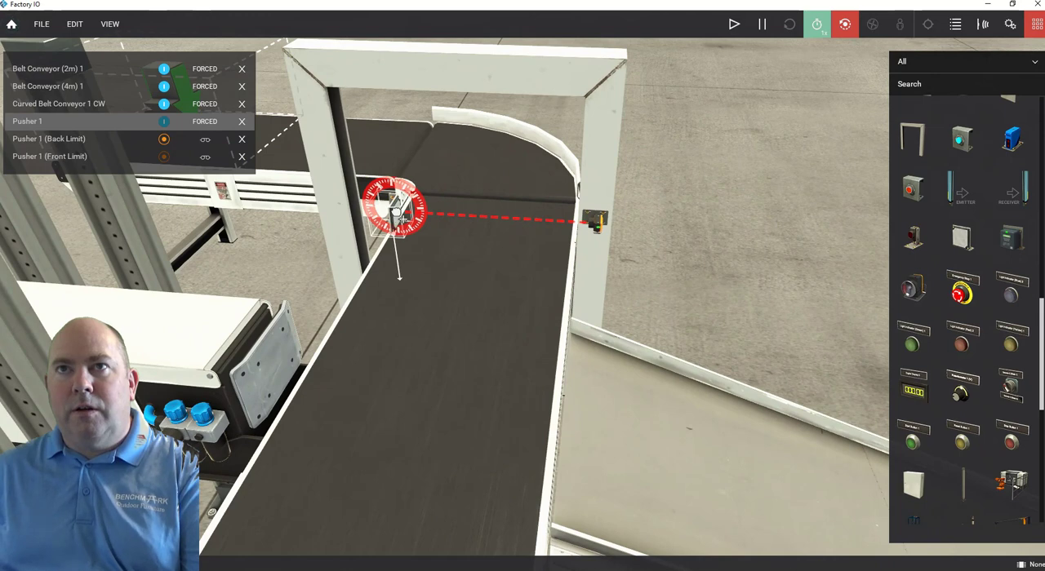
{"action": "left_click_drag", "start_coordinate": [402, 219], "coordinate": [316, 206]}
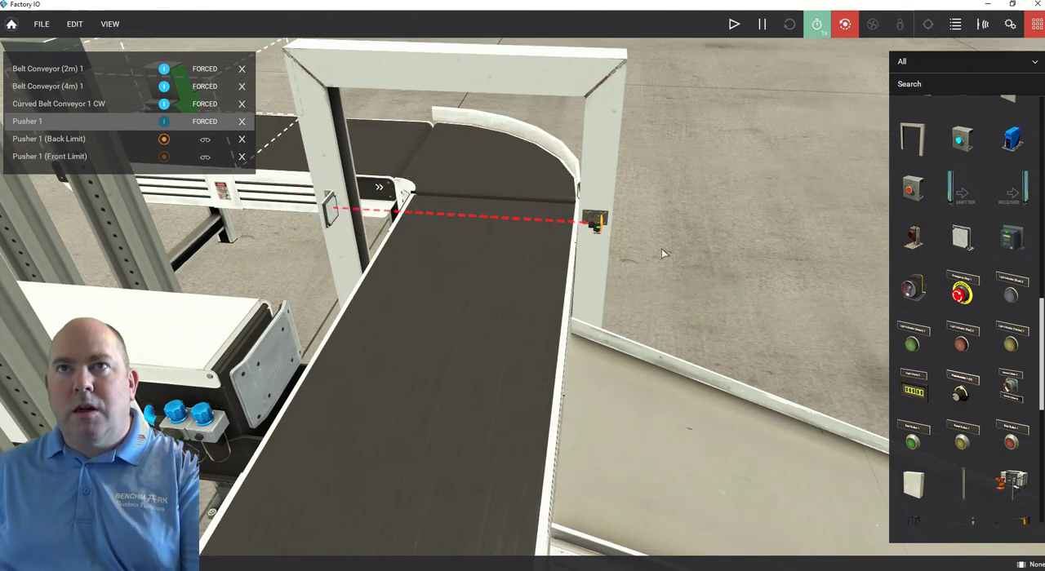
Clear the docked tags and dock all tags of the scene, including the retroreflective sensor's.
{"action": "right_click_drag", "start_coordinate": [686, 231], "coordinate": [557, 185]}
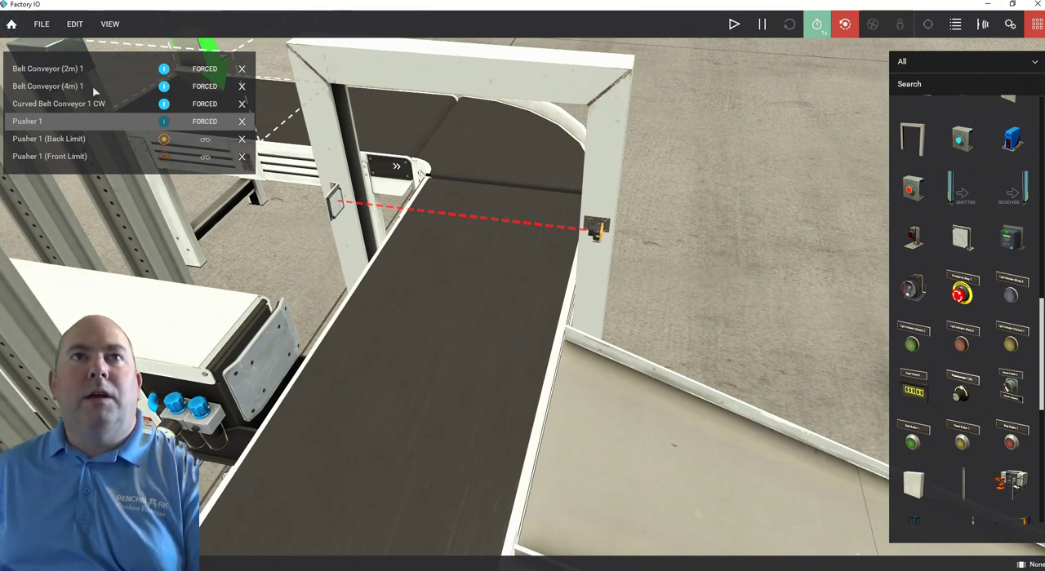
{"action": "left_click", "coordinate": [114, 26]}
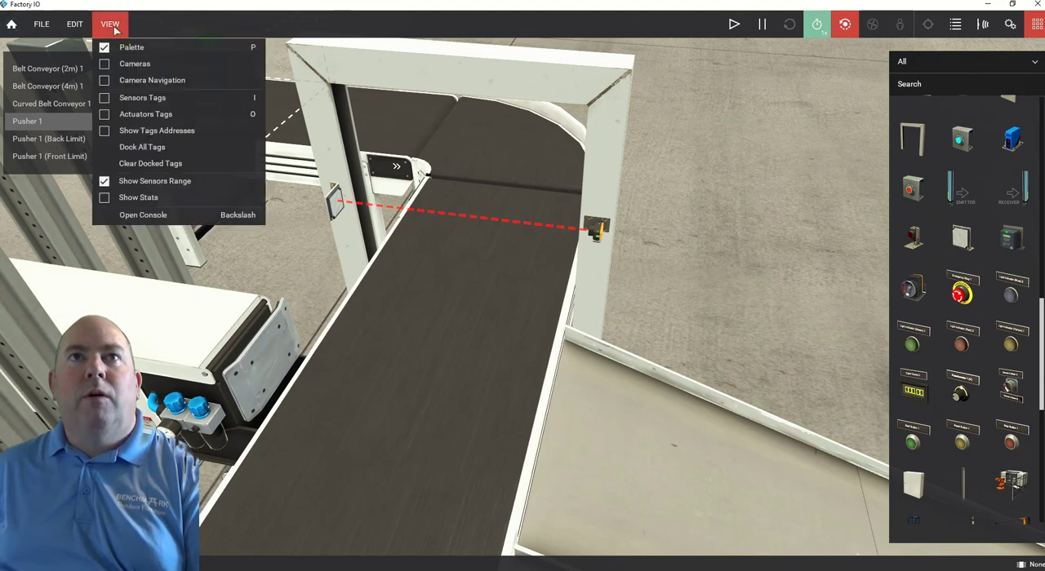
{"action": "left_click", "coordinate": [149, 166]}
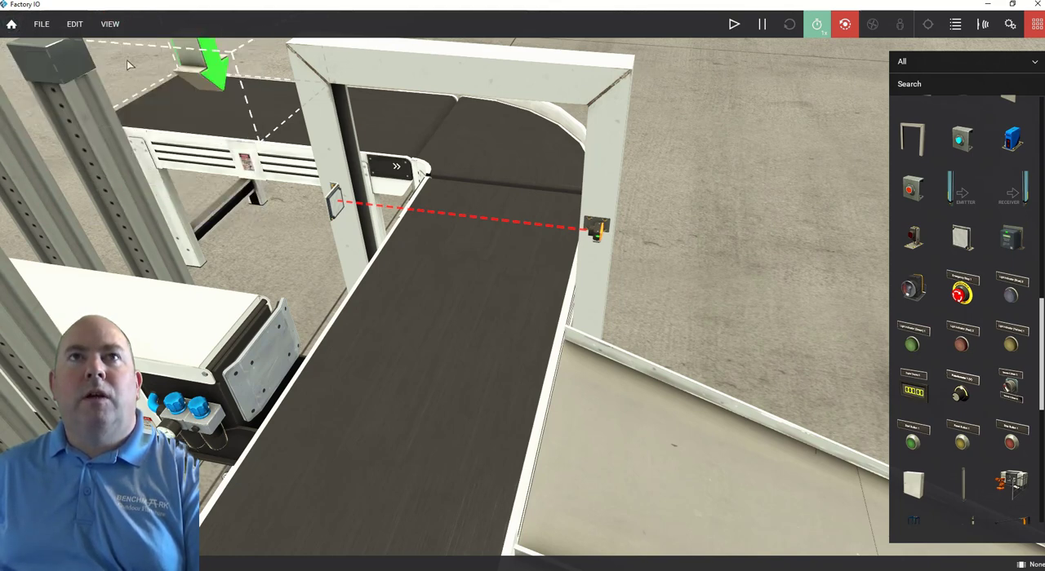
{"action": "left_click", "coordinate": [113, 24]}
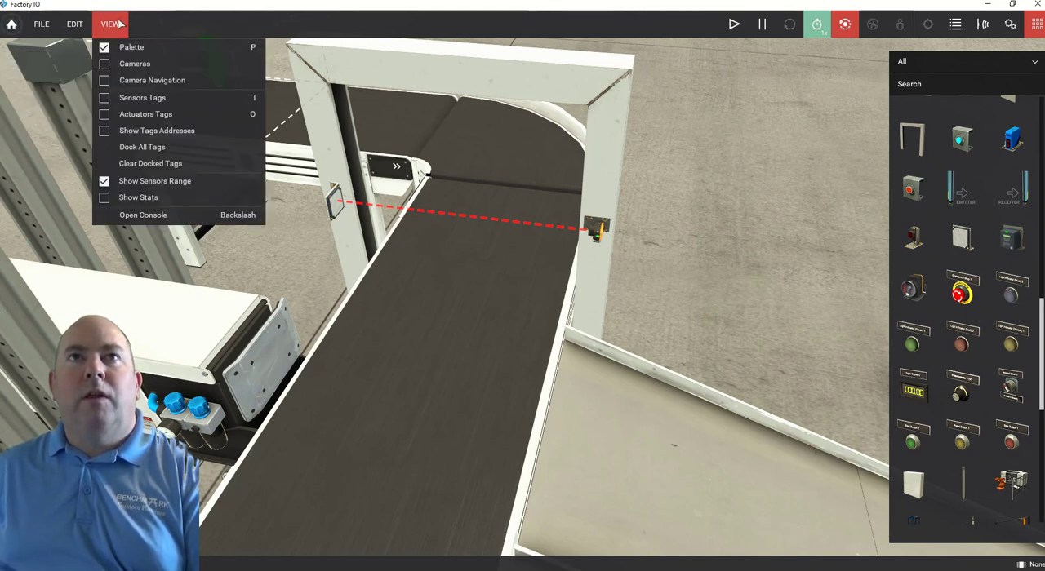
{"action": "left_click", "coordinate": [148, 150]}
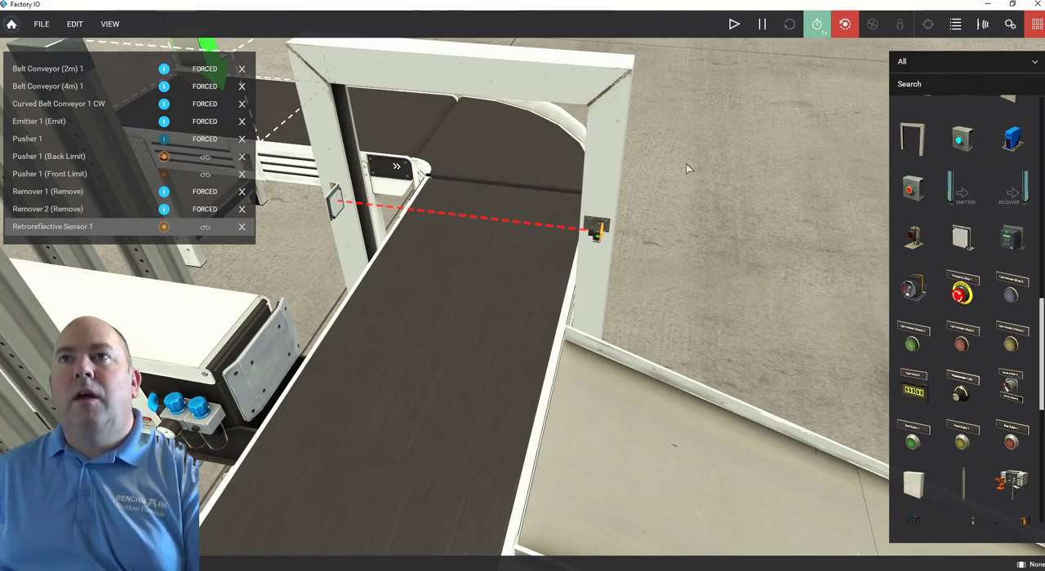
Run the simulation and watch the retroreflective sensor's tag as boxes pass through the bracket.
{"action": "right_click_drag", "start_coordinate": [688, 169], "coordinate": [663, 228]}
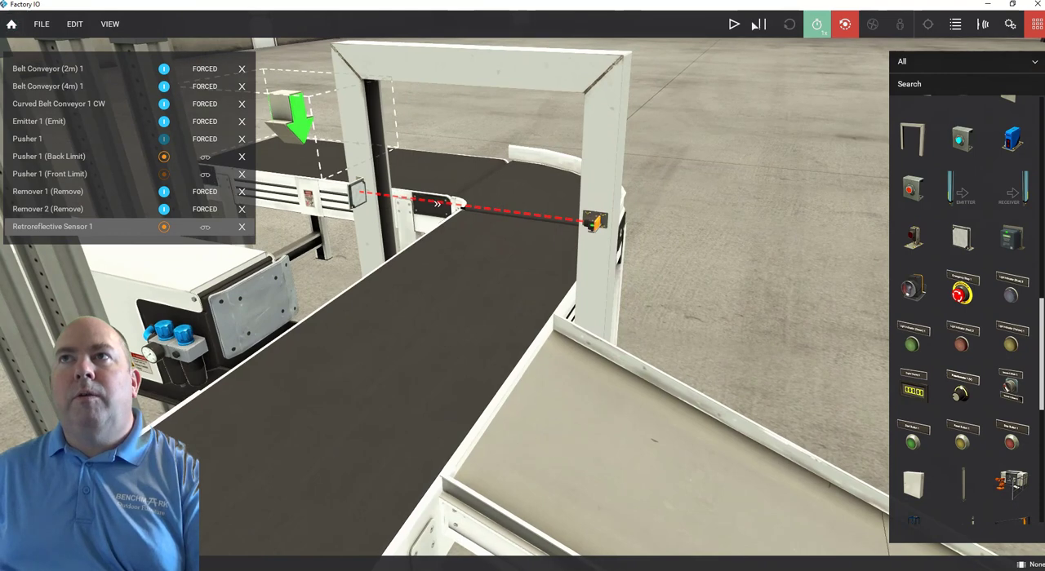
{"action": "left_click", "coordinate": [735, 25]}
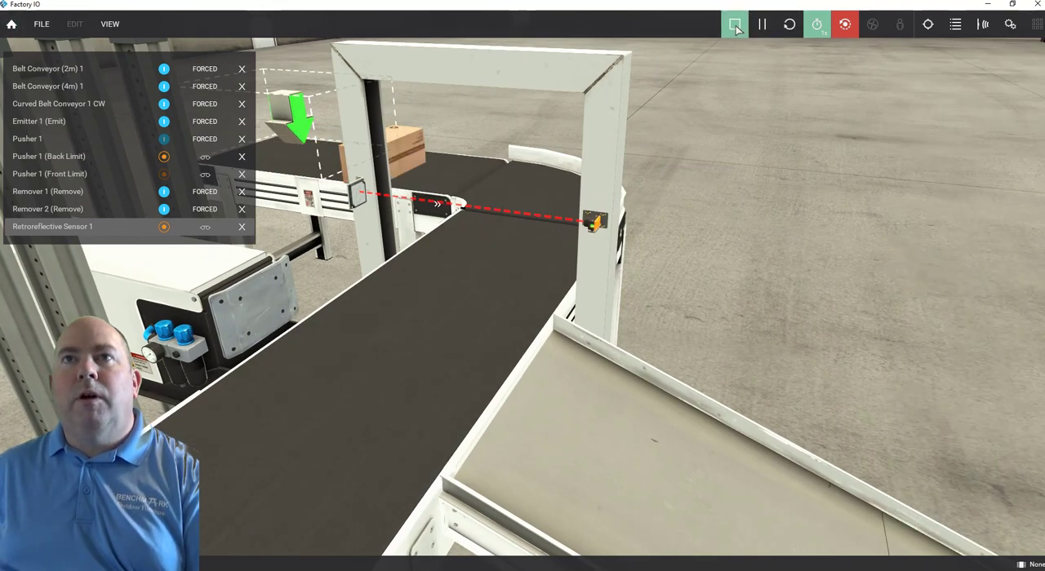
{"action": "right_click_drag", "start_coordinate": [705, 148], "coordinate": [675, 248]}
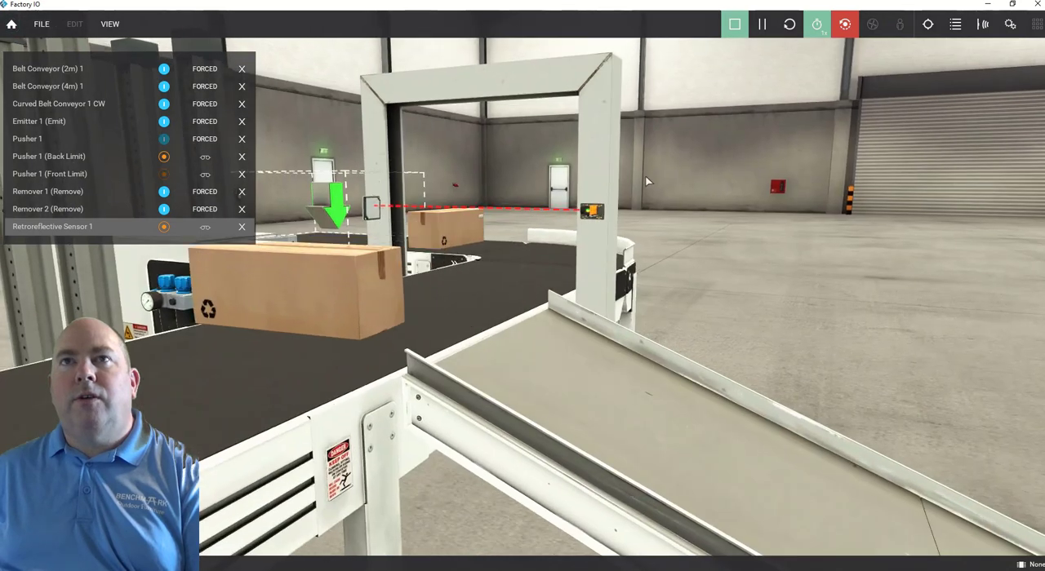
Hide the sensors' range display and show it again.
{"action": "left_click", "coordinate": [111, 24]}
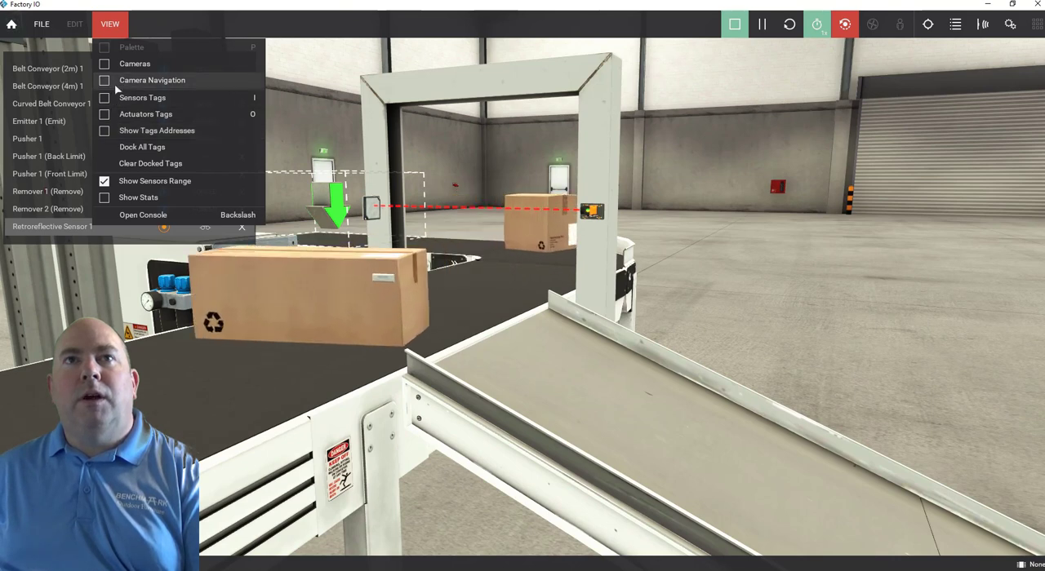
{"action": "left_click", "coordinate": [105, 186]}
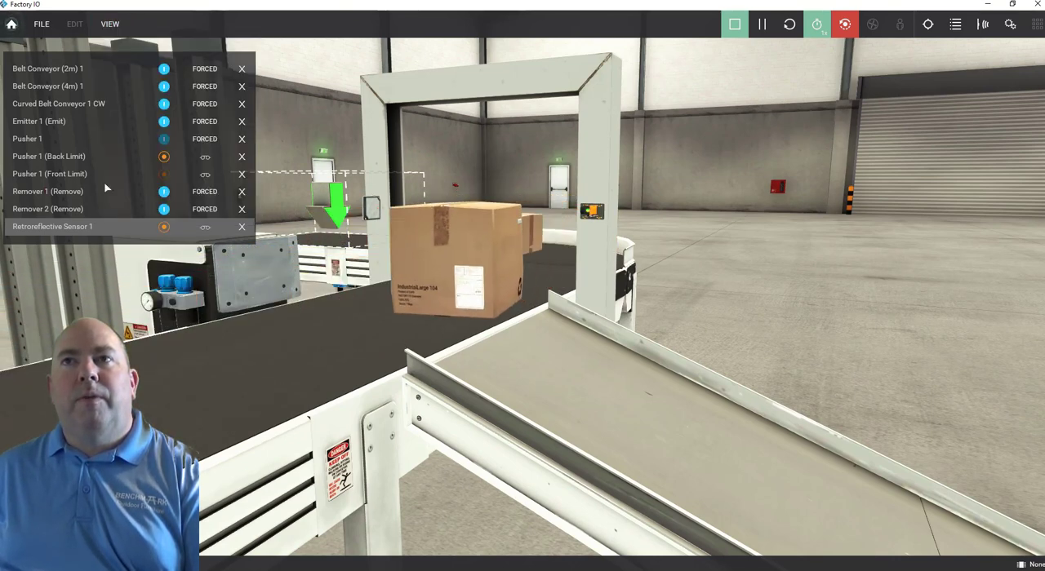
{"action": "left_click", "coordinate": [117, 25]}
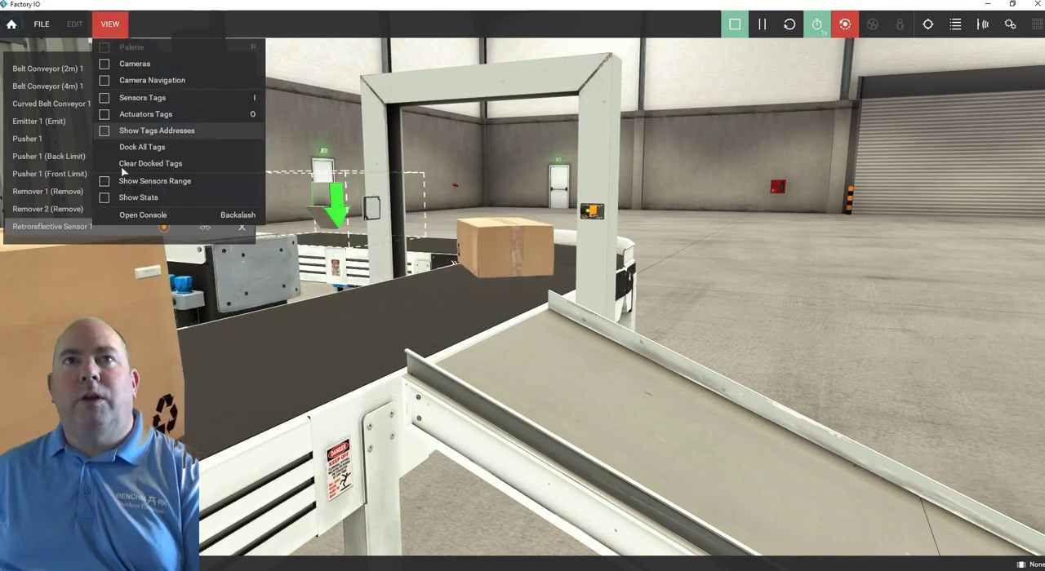
{"action": "left_click", "coordinate": [107, 183]}
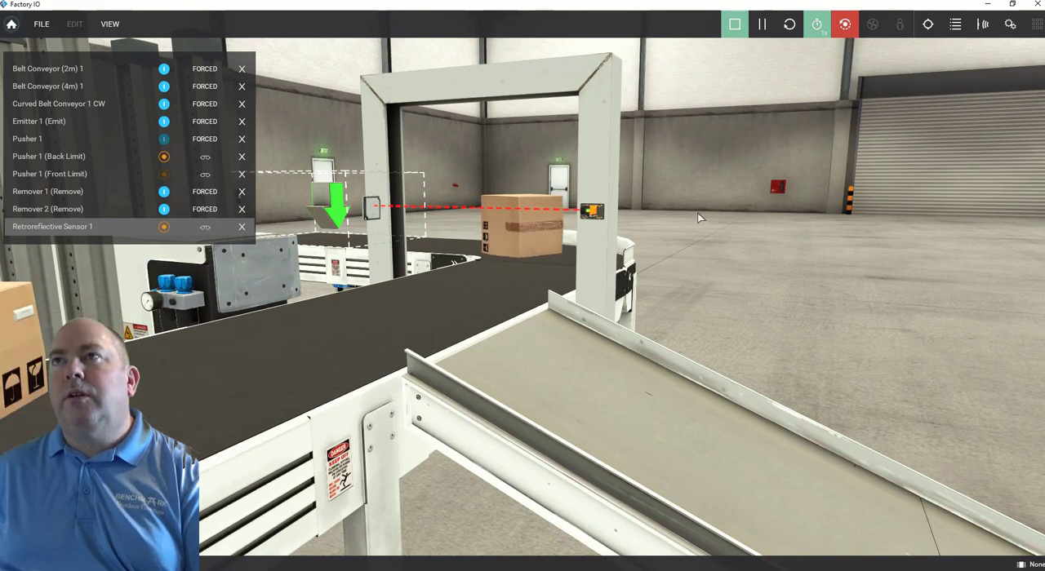
Force Pusher 1 on and off twice as boxes come down the main belt past the sensor.
{"action": "right_click_drag", "start_coordinate": [800, 235], "coordinate": [704, 145]}
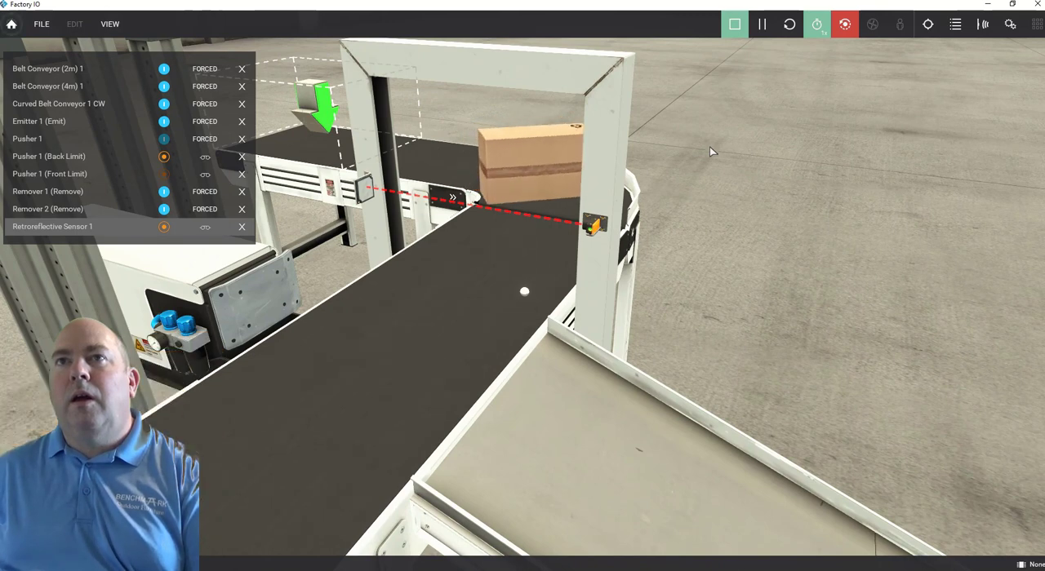
{"action": "right_click_drag", "start_coordinate": [709, 146], "coordinate": [741, 153]}
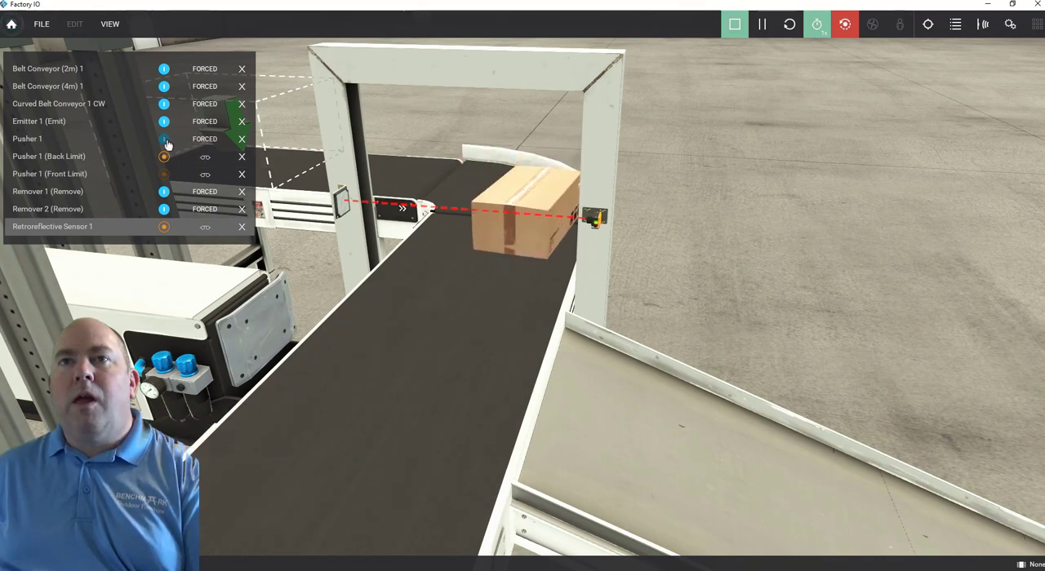
{"action": "left_click", "coordinate": [165, 141]}
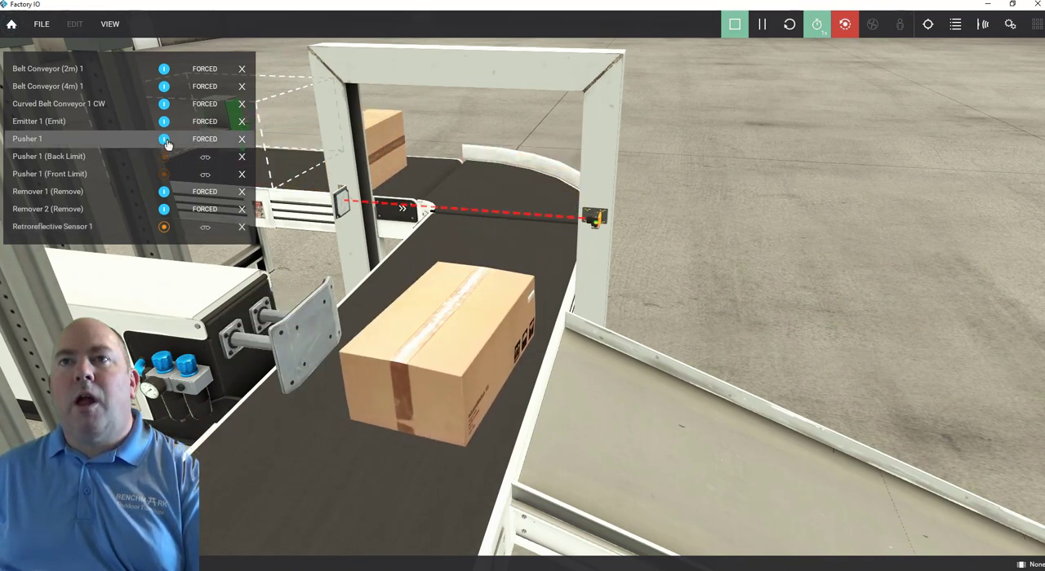
{"action": "left_click", "coordinate": [165, 140]}
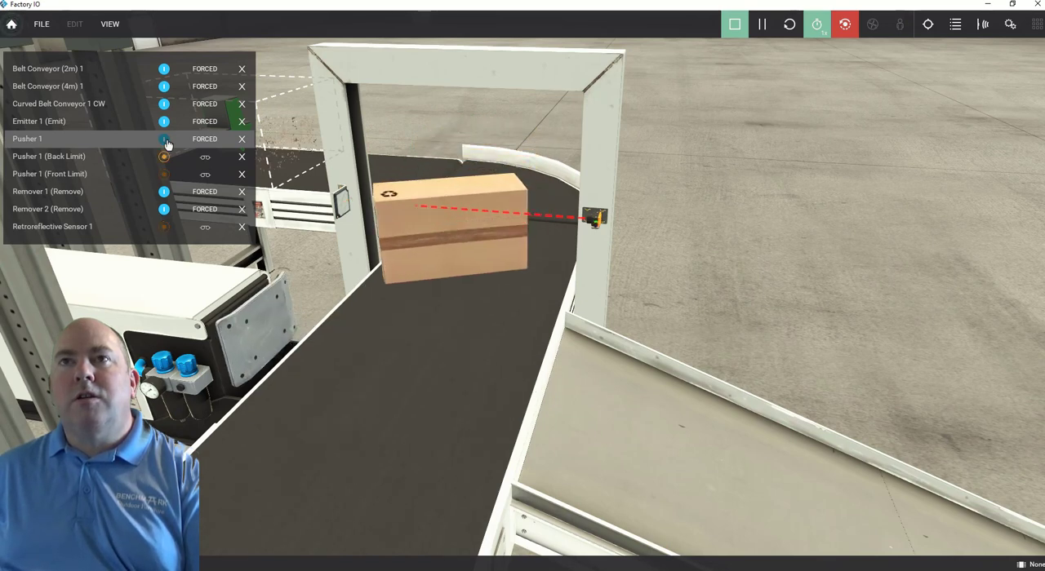
{"action": "left_click", "coordinate": [164, 140]}
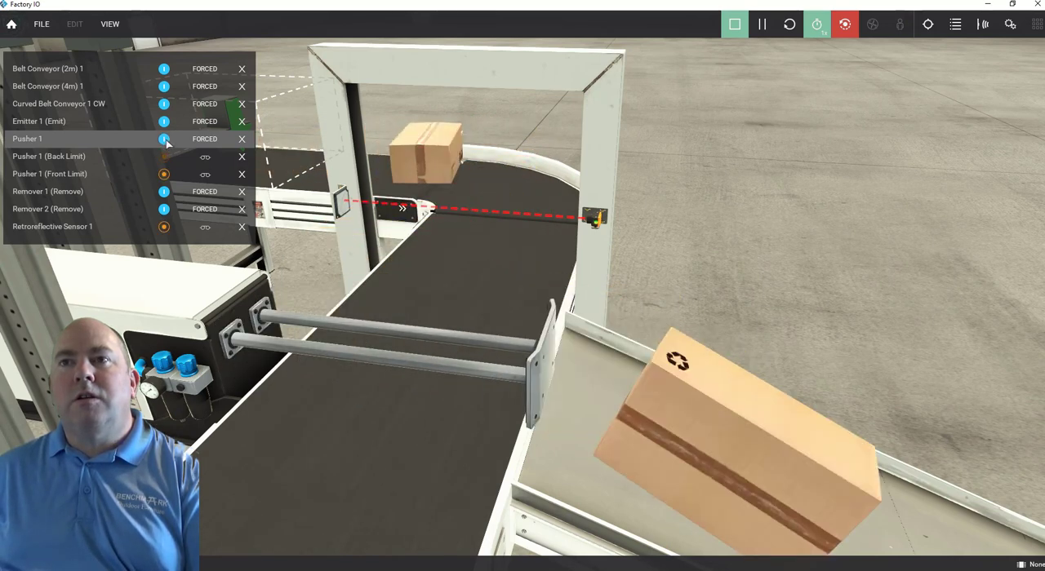
{"action": "left_click", "coordinate": [165, 140]}
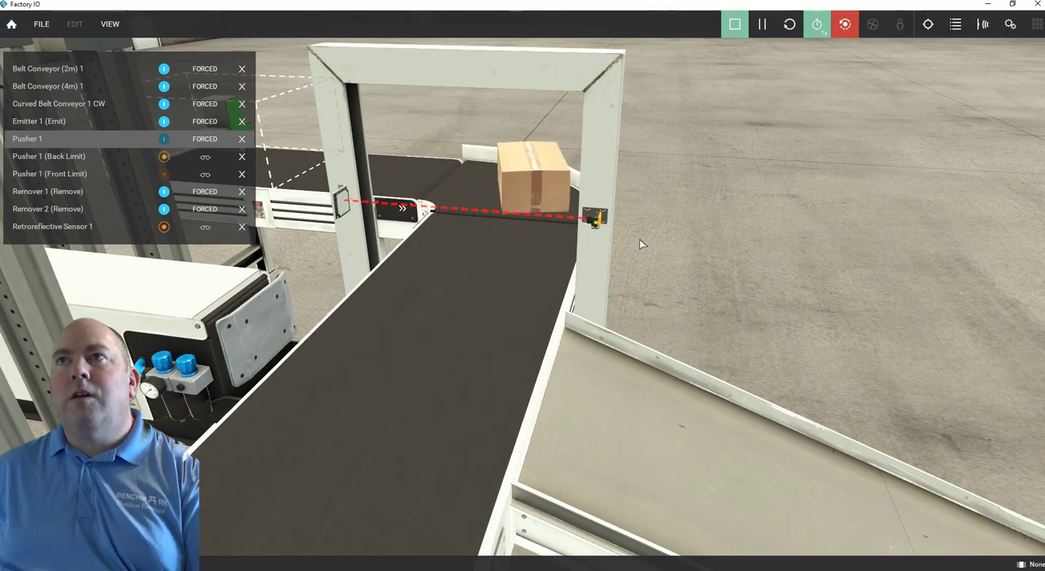
Stop the simulation and return the scene to editing.
{"action": "scroll", "coordinate": [489, 314], "scroll_direction": "down", "scroll_amount": 5}
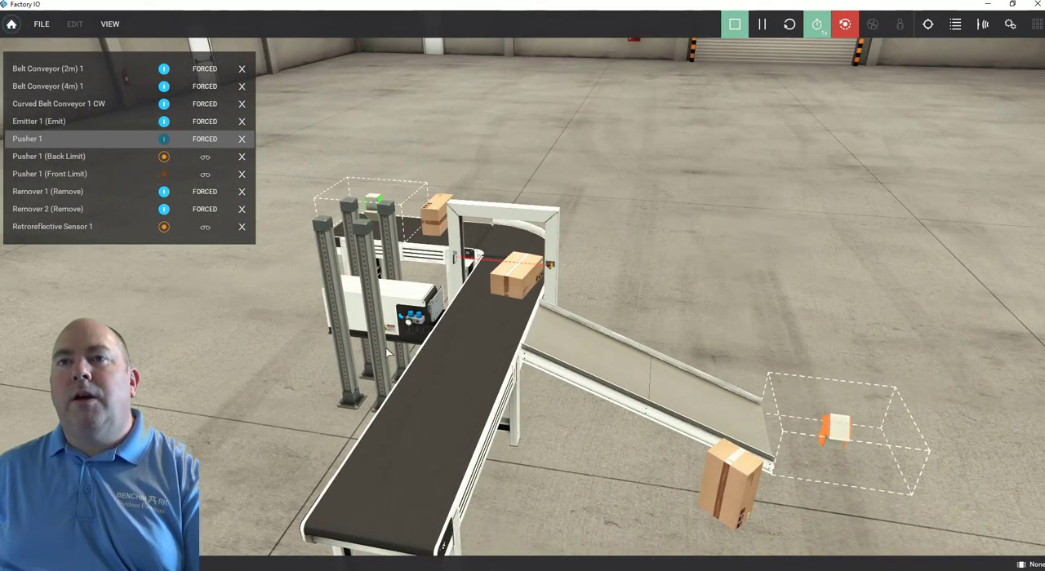
{"action": "right_click_drag", "start_coordinate": [489, 315], "coordinate": [910, 414]}
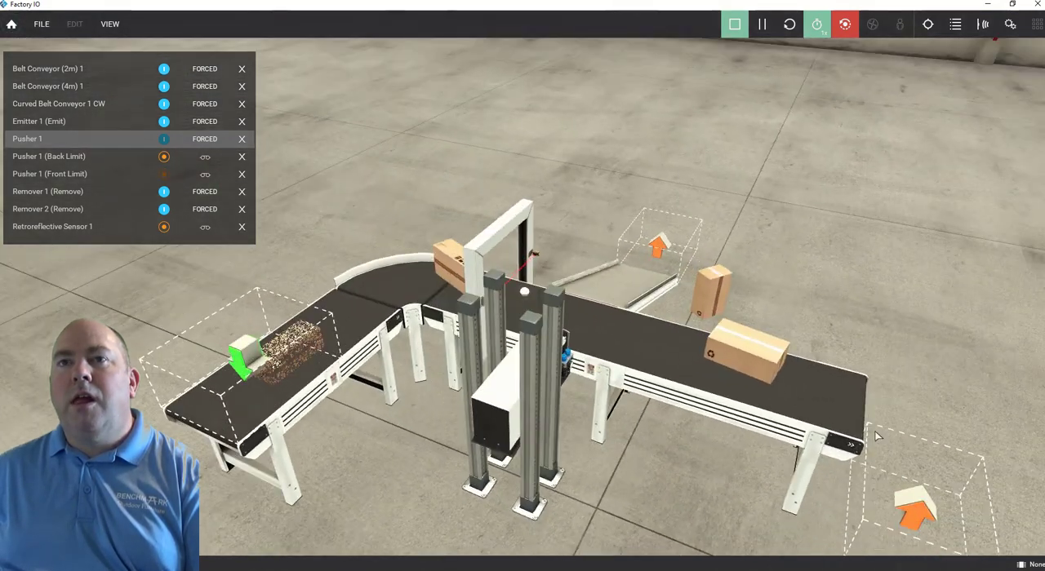
{"action": "left_click", "coordinate": [737, 25]}
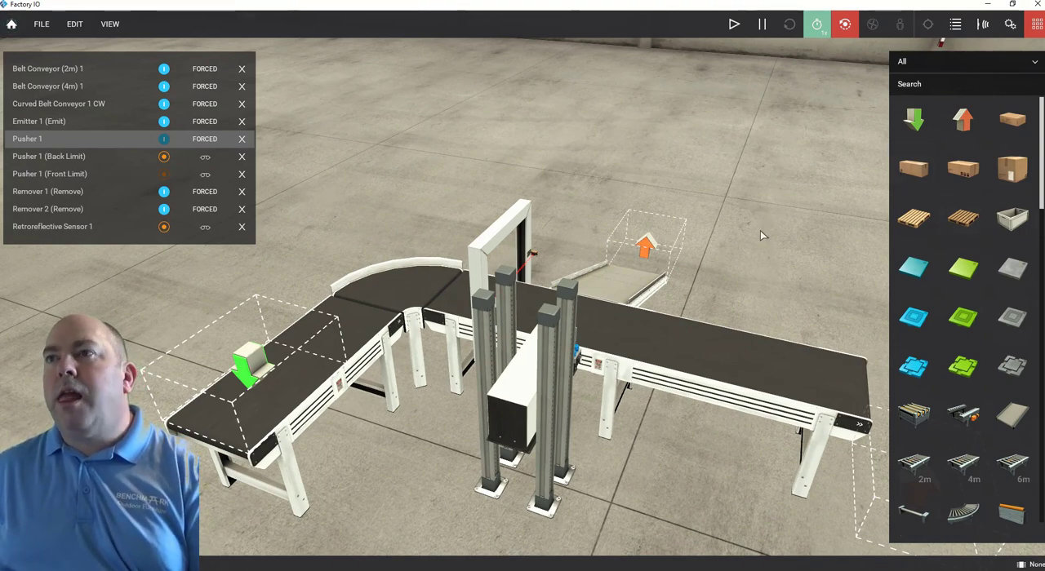
{"action": "scroll", "coordinate": [760, 231], "scroll_direction": "down", "scroll_amount": 3}
{"action": "scroll", "coordinate": [760, 231], "scroll_direction": "up", "scroll_amount": 4}
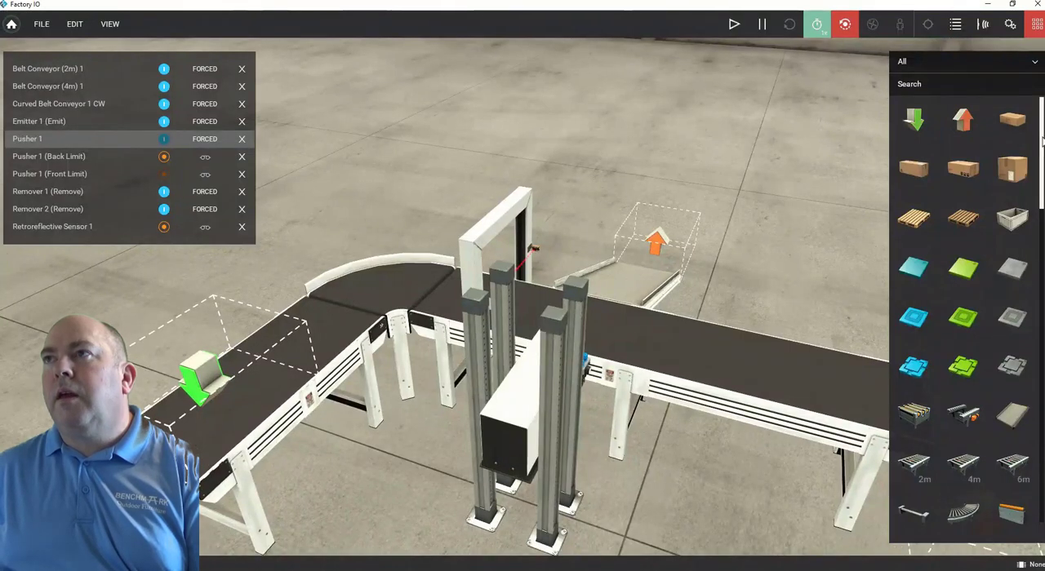
Add a warning light from the parts library near the sensor bracket above the main belt.
{"action": "left_click_drag", "start_coordinate": [1040, 164], "coordinate": [1036, 406]}
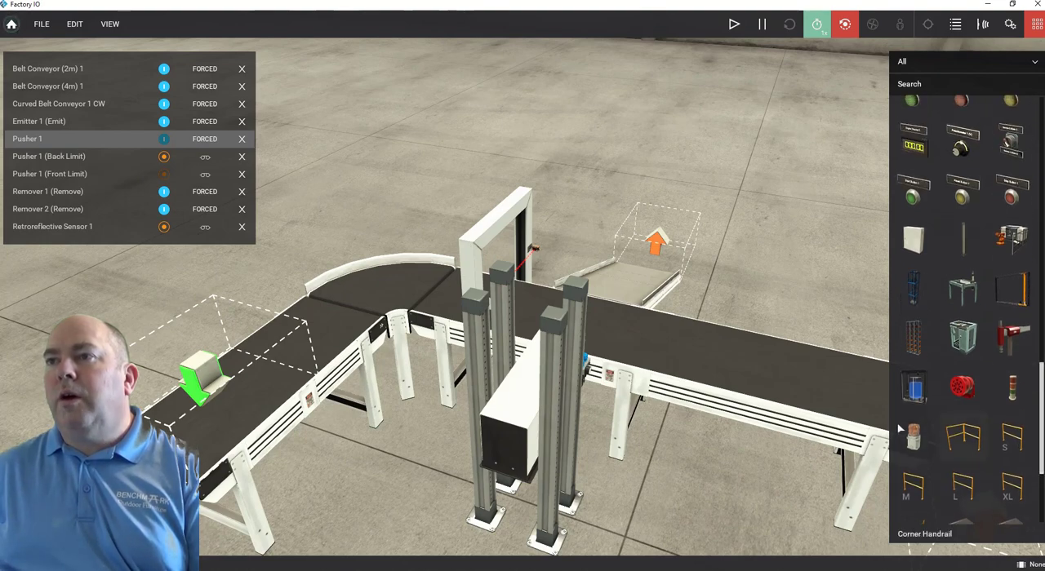
{"action": "left_click_drag", "start_coordinate": [914, 439], "coordinate": [902, 407]}
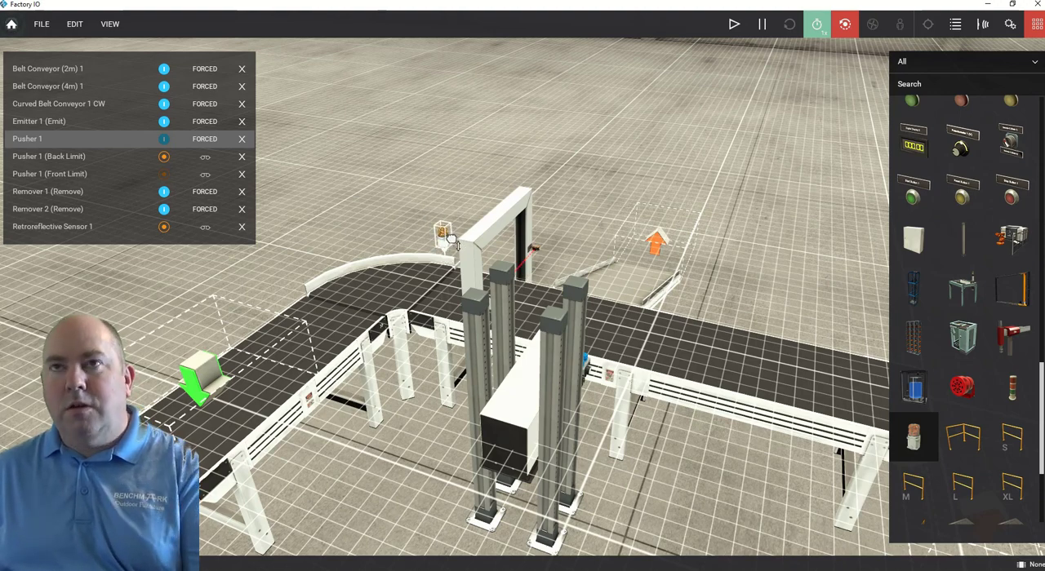
{"action": "left_click_drag", "start_coordinate": [452, 242], "coordinate": [486, 225]}
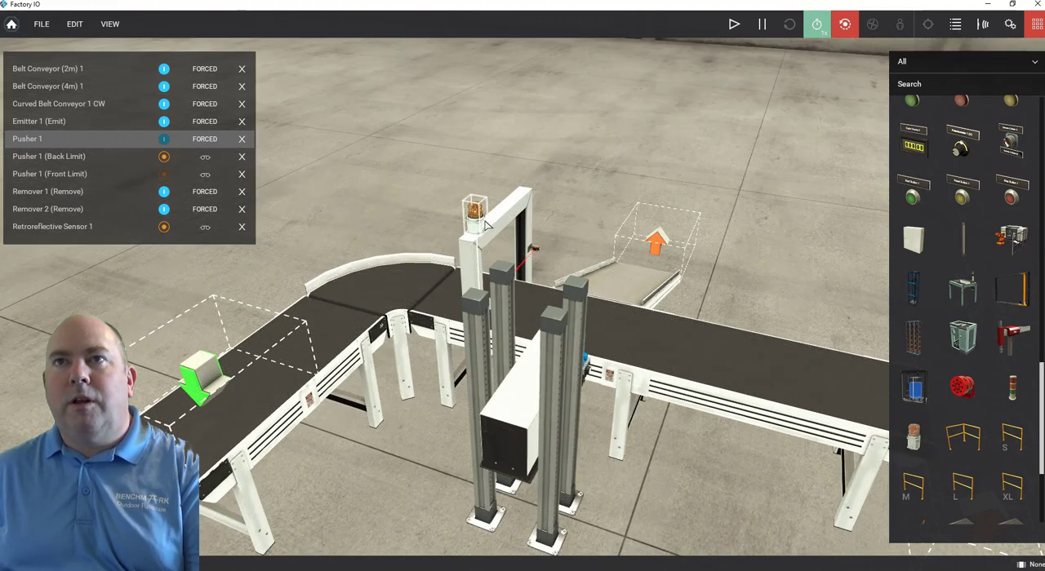
Seat the warning light on top of the bracket's post on the pusher side.
{"action": "scroll", "coordinate": [444, 237], "scroll_direction": "up", "scroll_amount": 5}
{"action": "scroll", "coordinate": [429, 245], "scroll_direction": "down", "scroll_amount": 1}
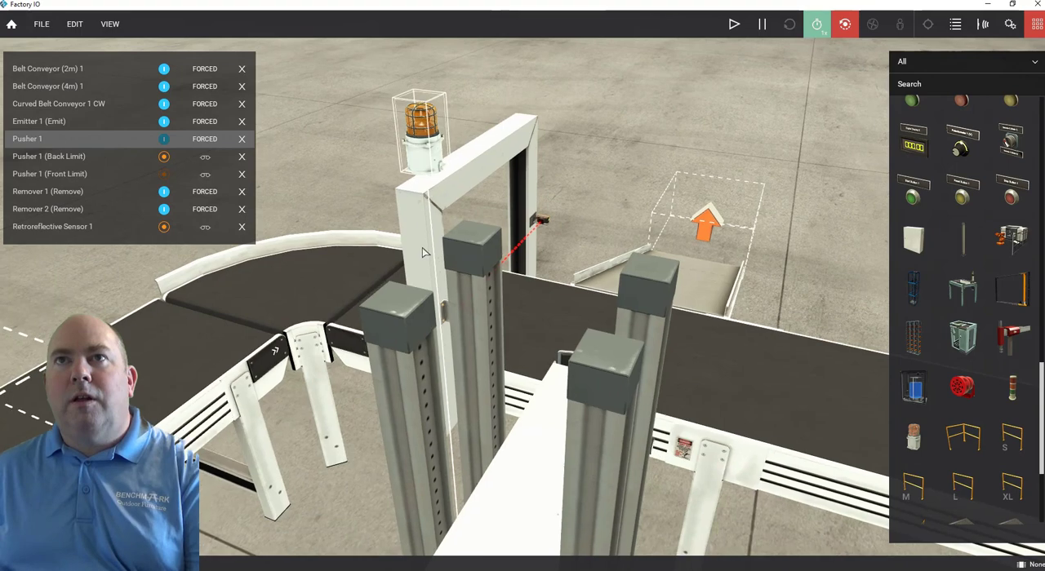
{"action": "right_click_drag", "start_coordinate": [421, 282], "coordinate": [656, 115]}
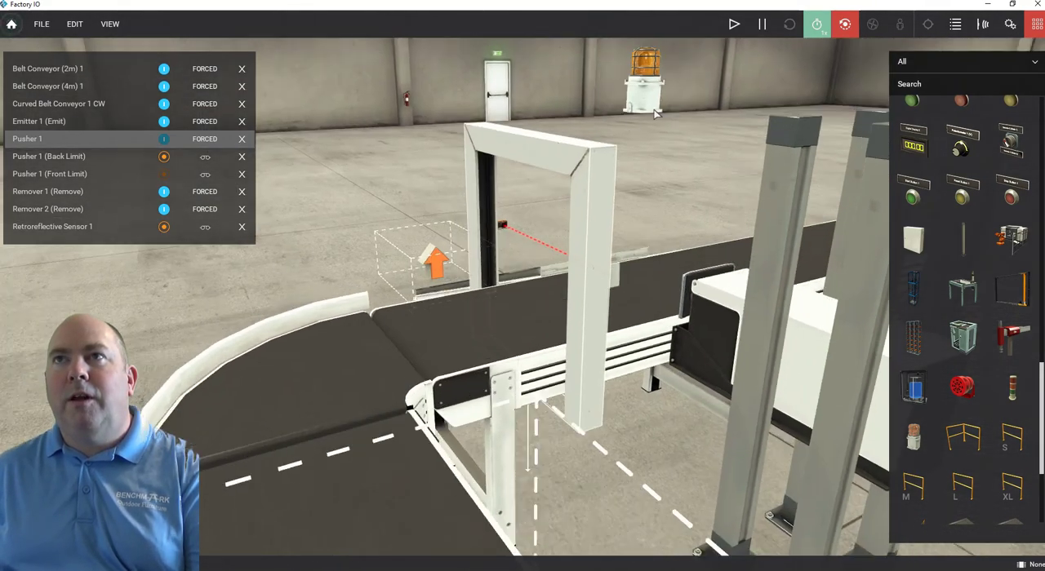
{"action": "left_click_drag", "start_coordinate": [641, 103], "coordinate": [581, 82]}
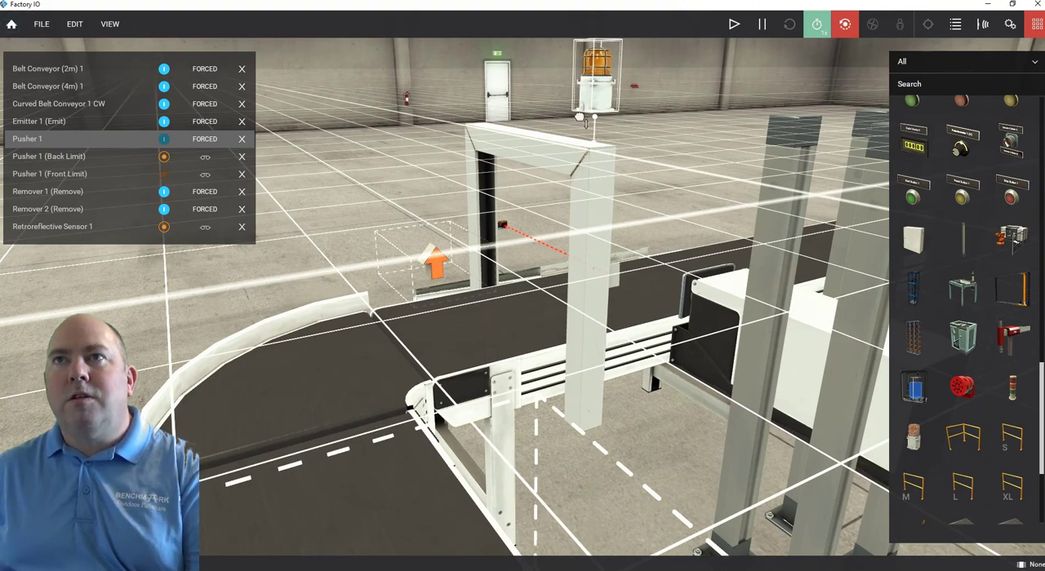
{"action": "left_click_drag", "start_coordinate": [585, 122], "coordinate": [587, 137]}
{"action": "right_click_drag", "start_coordinate": [600, 113], "coordinate": [579, 105]}
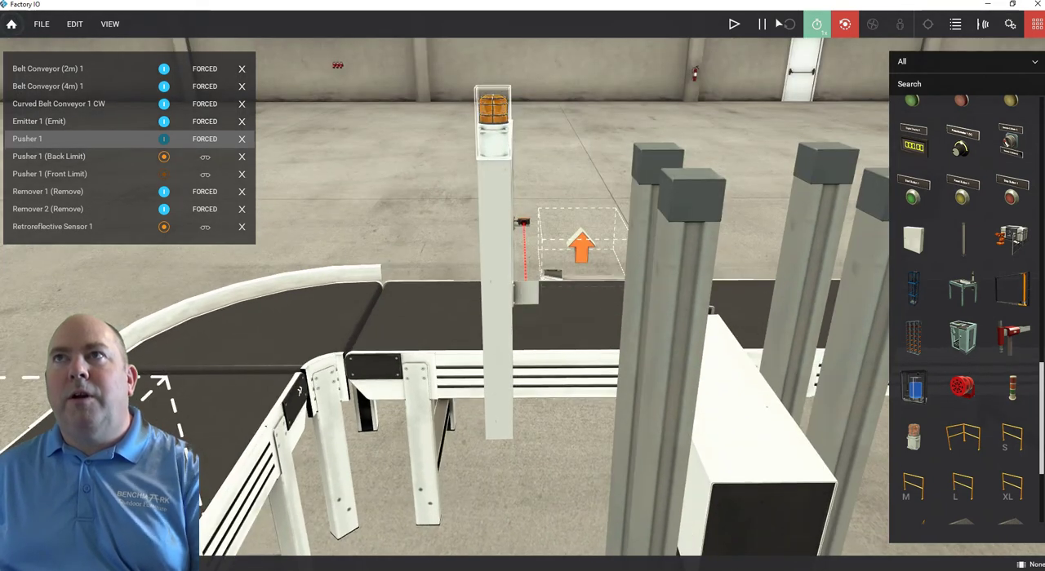
Run the simulation, clear the docked tags and dock all tags again to include the warning light.
{"action": "left_click", "coordinate": [734, 25]}
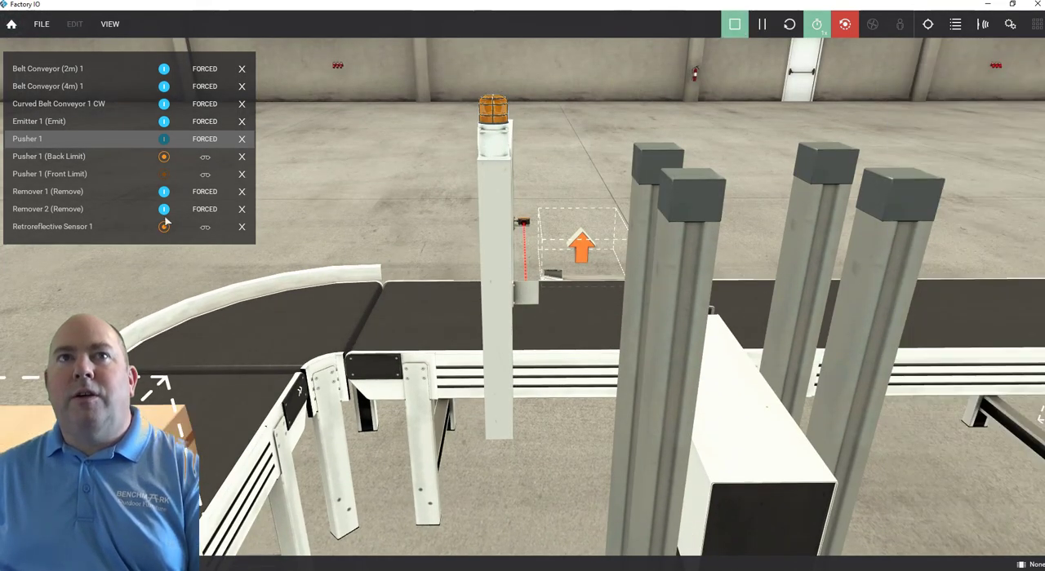
{"action": "left_click", "coordinate": [111, 24]}
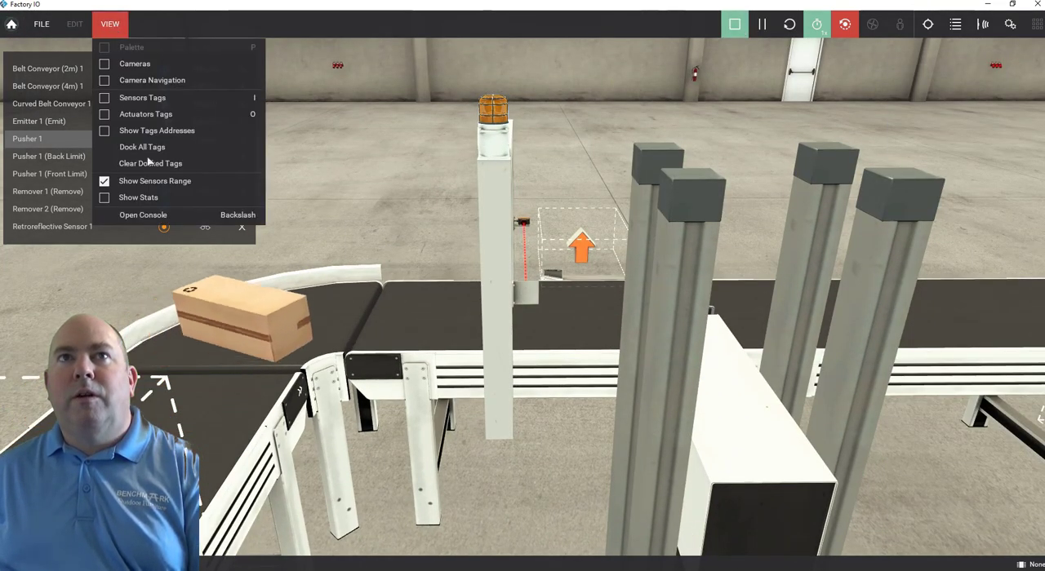
{"action": "left_click", "coordinate": [145, 164]}
{"action": "left_click", "coordinate": [108, 28]}
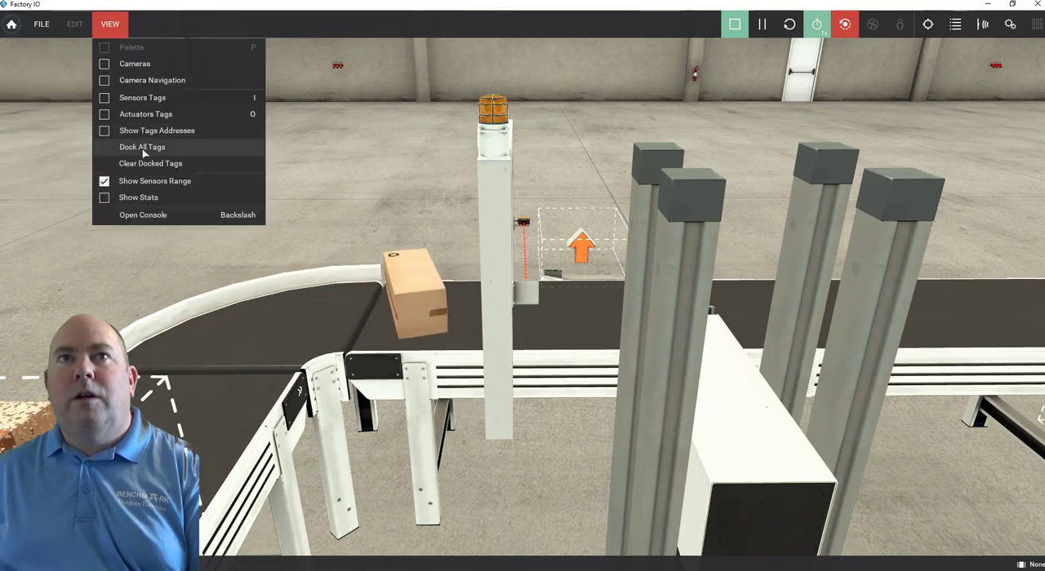
{"action": "left_click", "coordinate": [143, 149]}
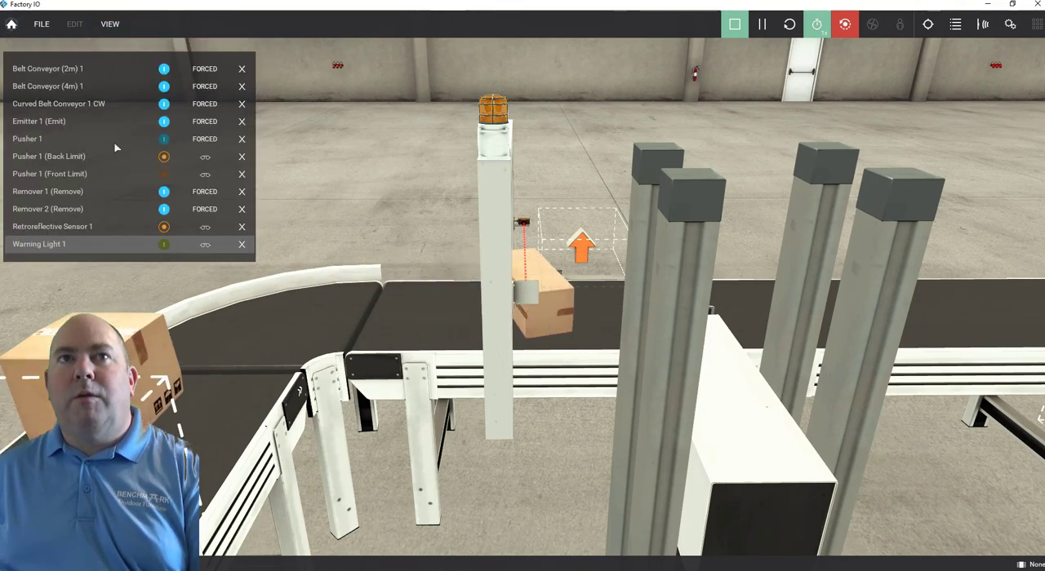
Force Warning Light 1 on and off, and stop the simulation.
{"action": "left_click", "coordinate": [164, 245]}
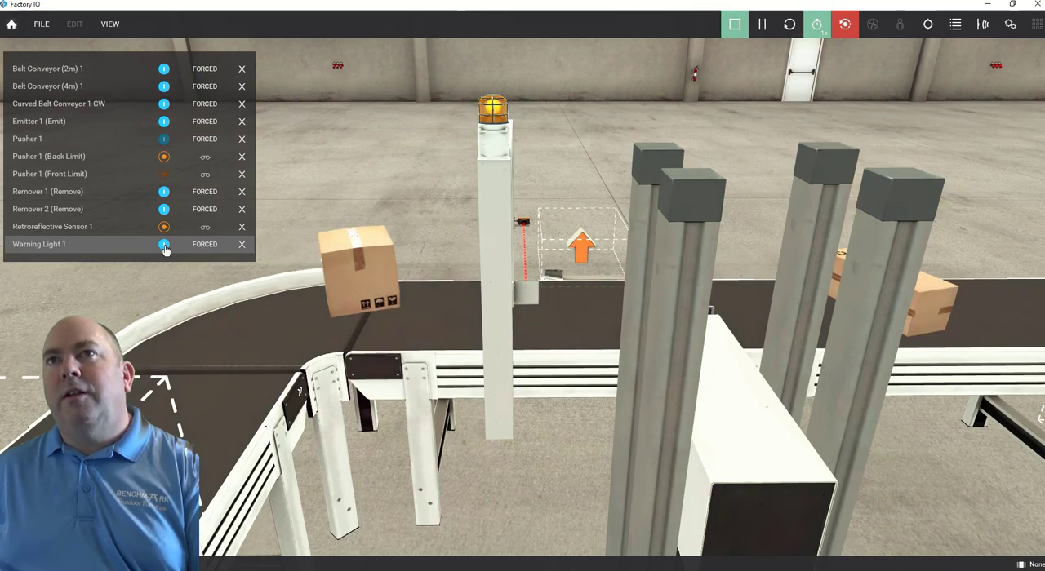
{"action": "mouse_move", "coordinate": [351, 162]}
{"action": "right_mouse_down"}
{"action": "mouse_move", "coordinate": [354, 229]}
{"action": "mouse_move", "coordinate": [353, 174]}
{"action": "right_mouse_up"}
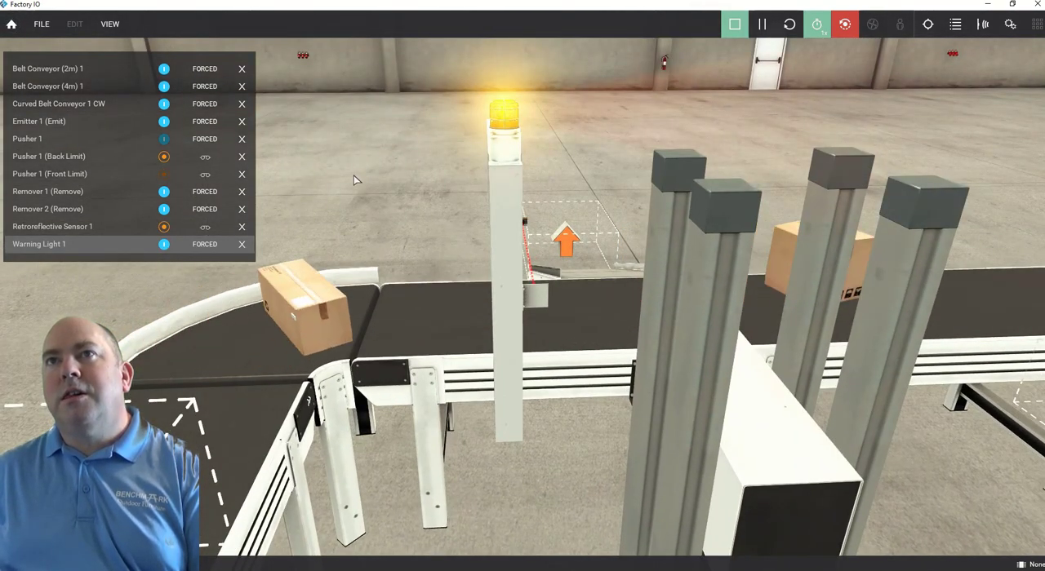
{"action": "left_click", "coordinate": [164, 244]}
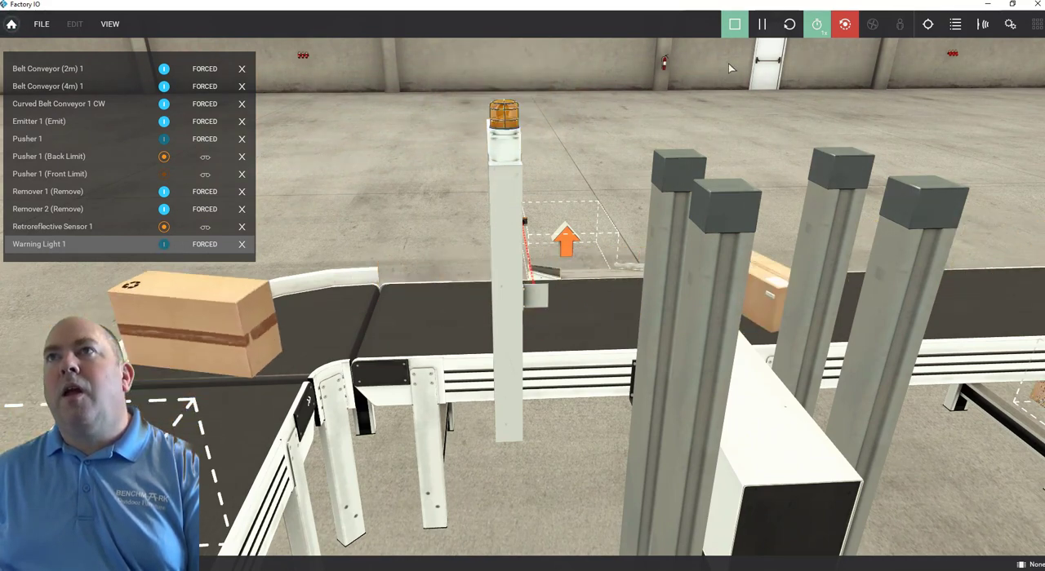
{"action": "left_click", "coordinate": [734, 25]}
Place an Electric Switchboard on the open floor beside the curved conveyor, raised above the ground.
{"action": "scroll", "coordinate": [557, 152], "scroll_direction": "down", "scroll_amount": 5}
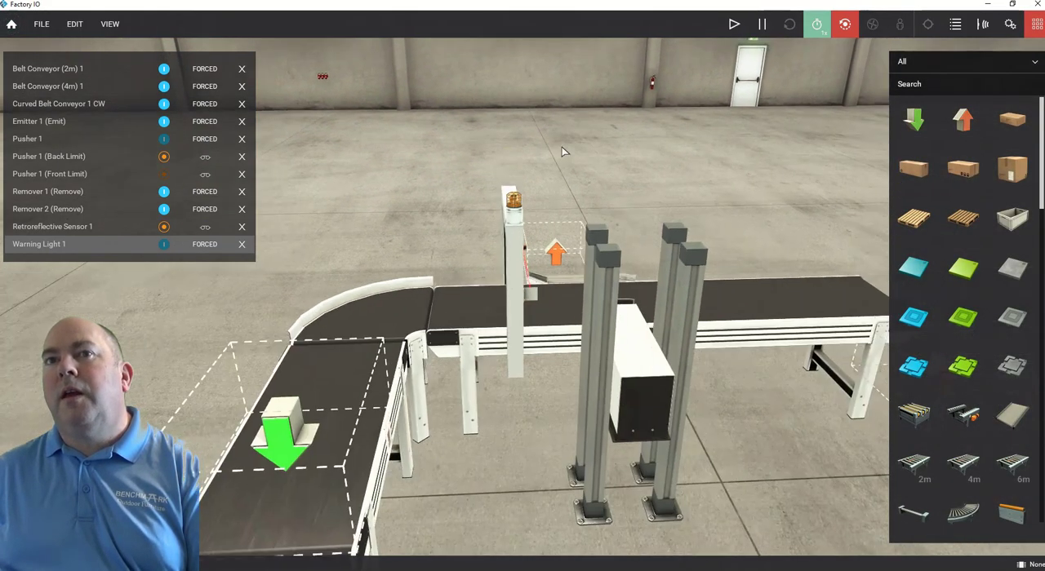
{"action": "scroll", "coordinate": [558, 155], "scroll_direction": "down", "scroll_amount": 3}
{"action": "right_click_drag", "start_coordinate": [529, 355], "coordinate": [844, 265]}
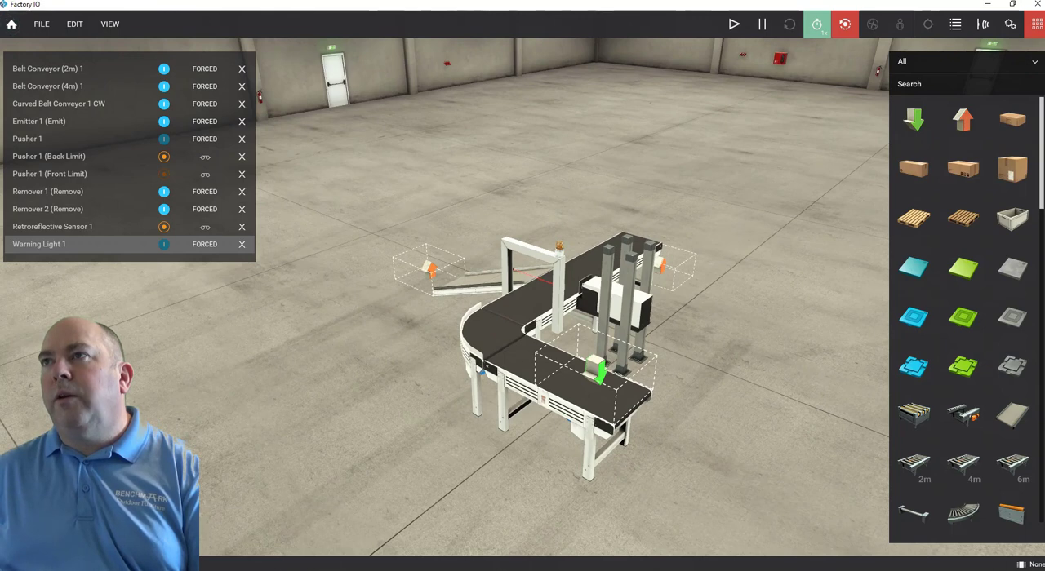
{"action": "left_click_drag", "start_coordinate": [1041, 153], "coordinate": [1020, 413]}
{"action": "left_click_drag", "start_coordinate": [918, 263], "coordinate": [918, 263]}
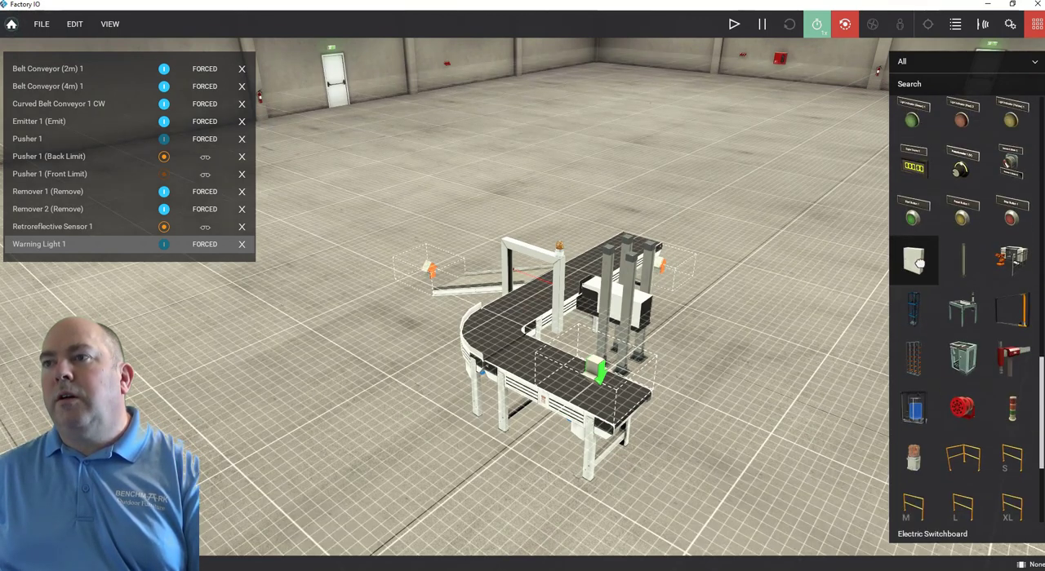
{"action": "left_click_drag", "start_coordinate": [845, 294], "coordinate": [372, 342]}
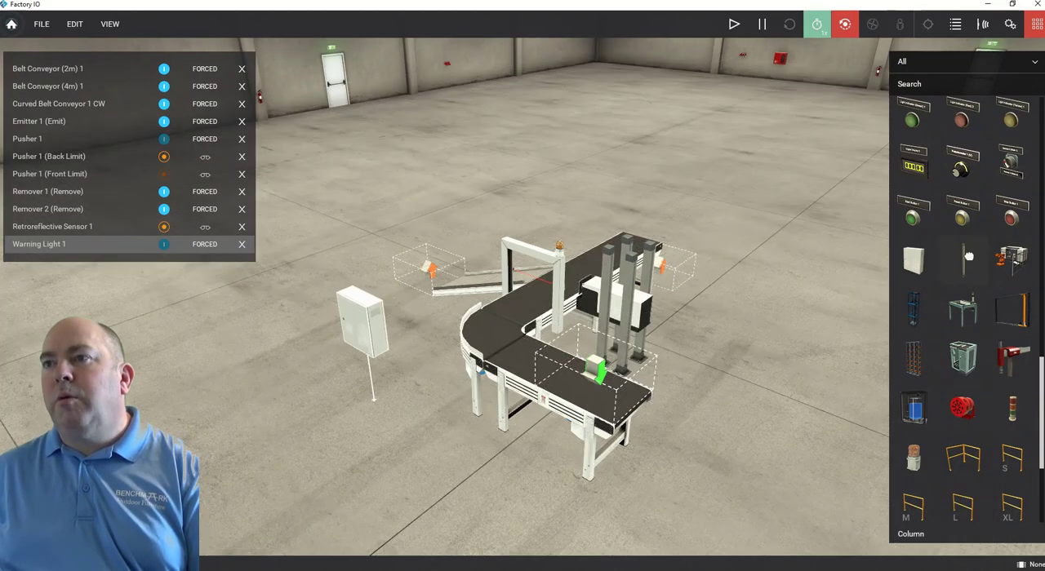
Stand a Column behind the switchboard and align the switchboard against its front as a mount.
{"action": "left_click_drag", "start_coordinate": [968, 256], "coordinate": [388, 400]}
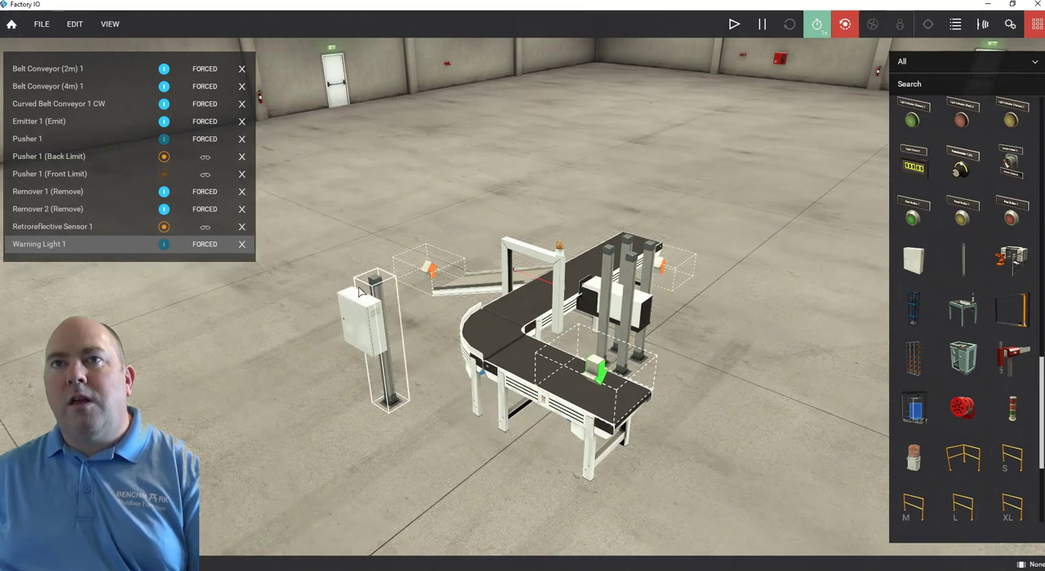
{"action": "scroll", "coordinate": [265, 333], "scroll_direction": "up", "scroll_amount": 6}
{"action": "scroll", "coordinate": [264, 333], "scroll_direction": "down", "scroll_amount": 2}
{"action": "right_click_drag", "start_coordinate": [264, 333], "coordinate": [401, 397]}
{"action": "left_click_drag", "start_coordinate": [405, 421], "coordinate": [438, 421]}
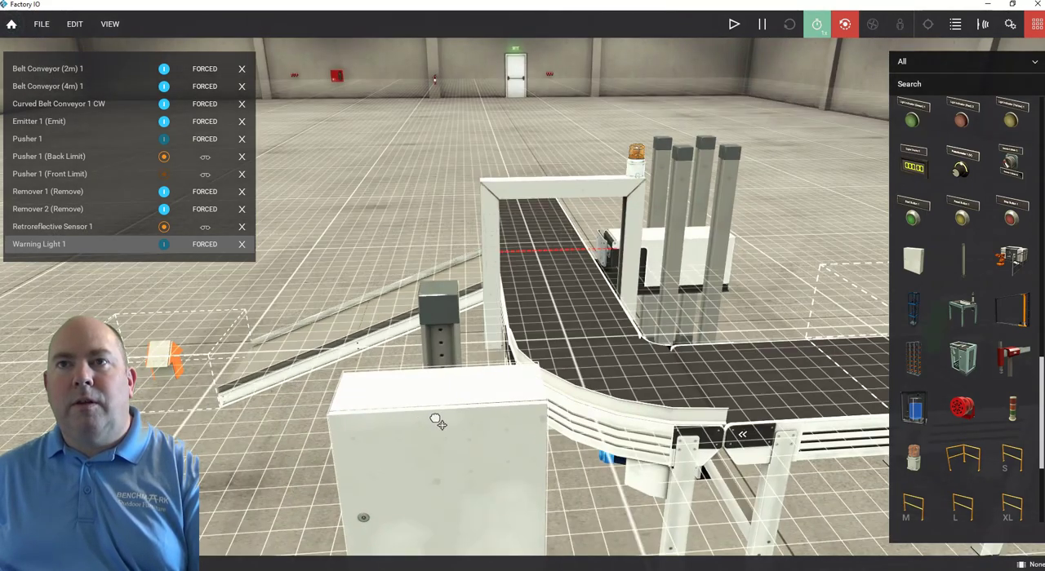
{"action": "scroll", "coordinate": [298, 436], "scroll_direction": "down", "scroll_amount": 3}
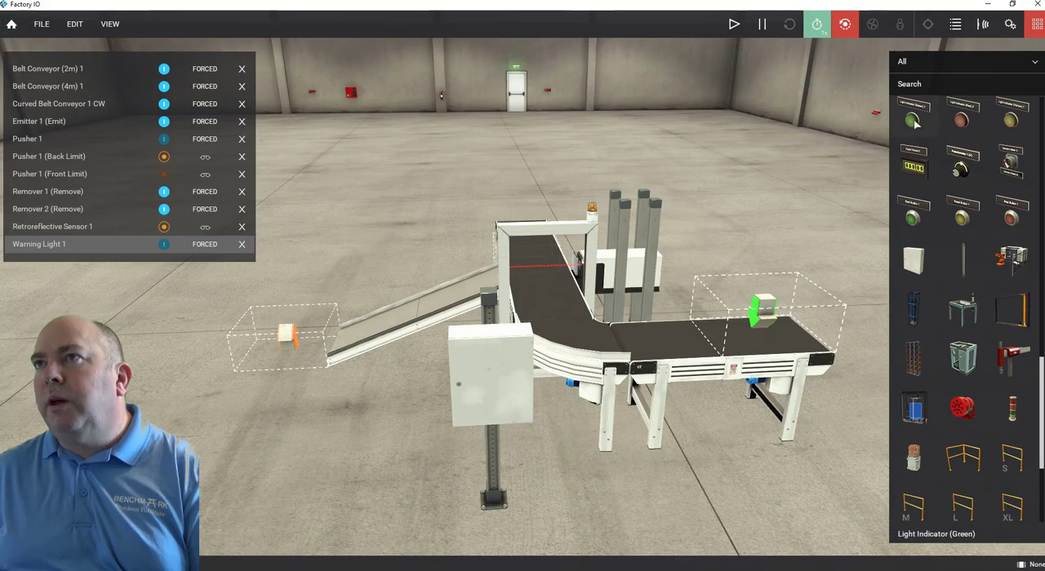
Place a green Start Button and a red Stop Button side by side along the switchboard front's lower edge.
{"action": "left_click_drag", "start_coordinate": [914, 120], "coordinate": [913, 120]}
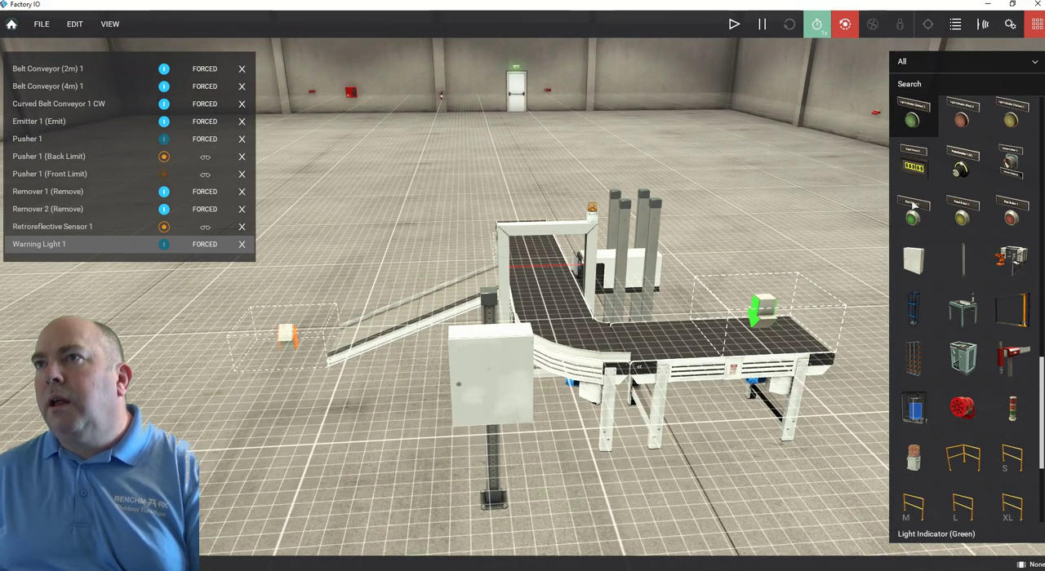
{"action": "left_click_drag", "start_coordinate": [912, 208], "coordinate": [906, 224]}
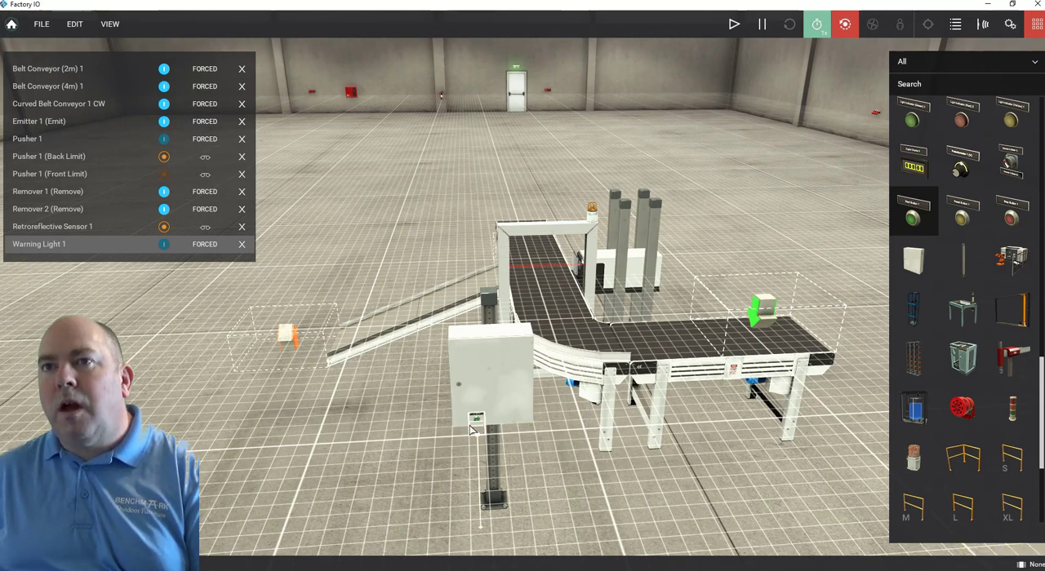
{"action": "left_click_drag", "start_coordinate": [471, 430], "coordinate": [472, 430]}
{"action": "left_click_drag", "start_coordinate": [1011, 219], "coordinate": [663, 346]}
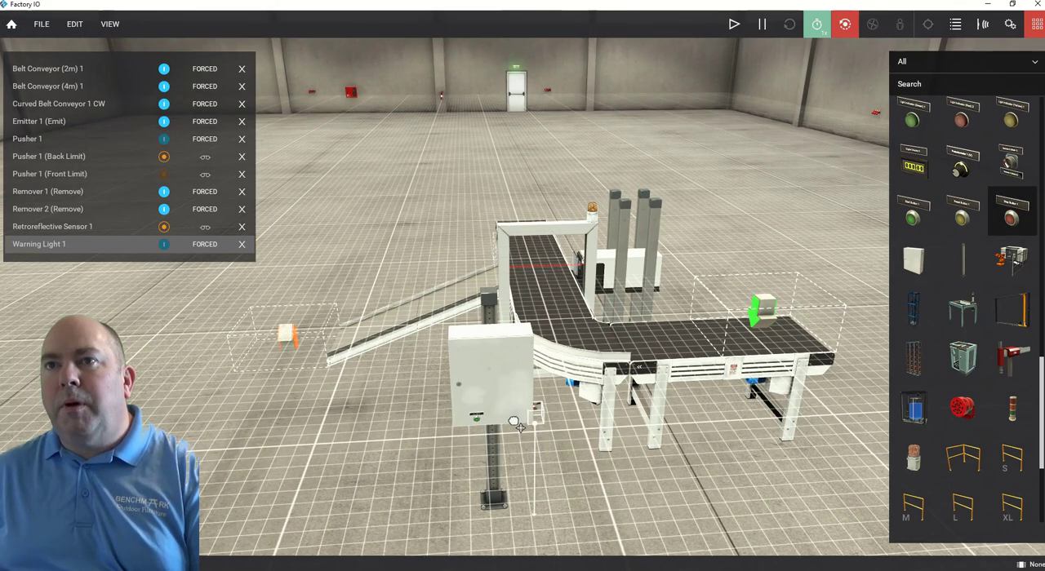
{"action": "left_click_drag", "start_coordinate": [522, 430], "coordinate": [523, 430]}
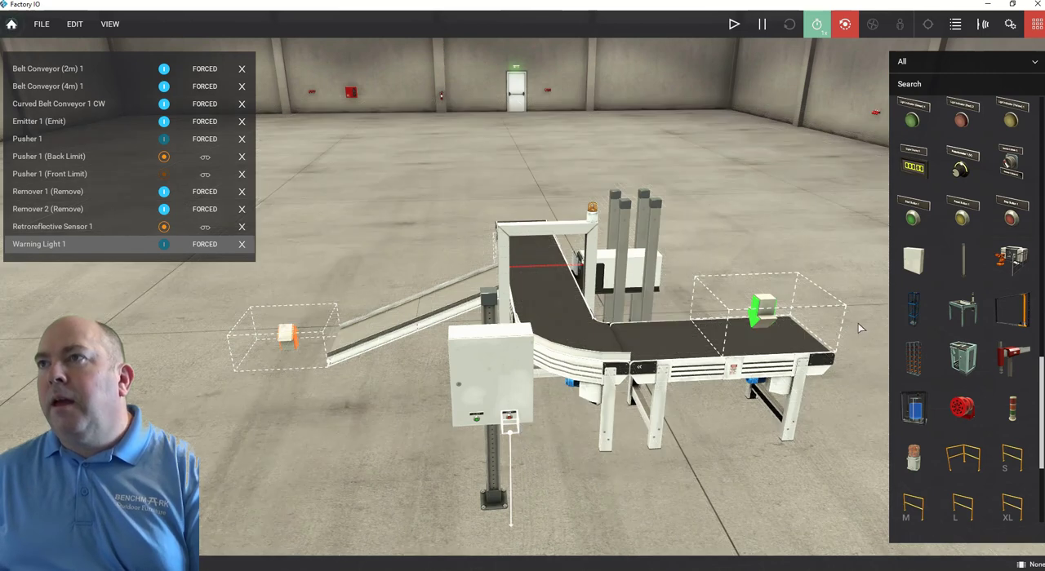
Add an Emergency Stop between the Start and Stop buttons on the switchboard.
{"action": "scroll", "coordinate": [985, 248], "scroll_direction": "down", "scroll_amount": 4}
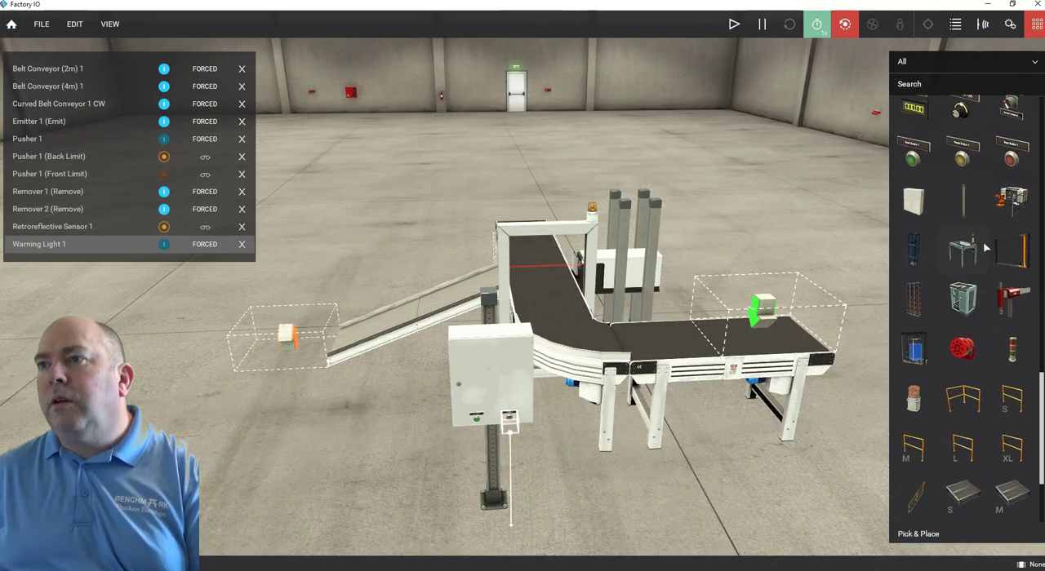
{"action": "scroll", "coordinate": [986, 248], "scroll_direction": "up", "scroll_amount": 6}
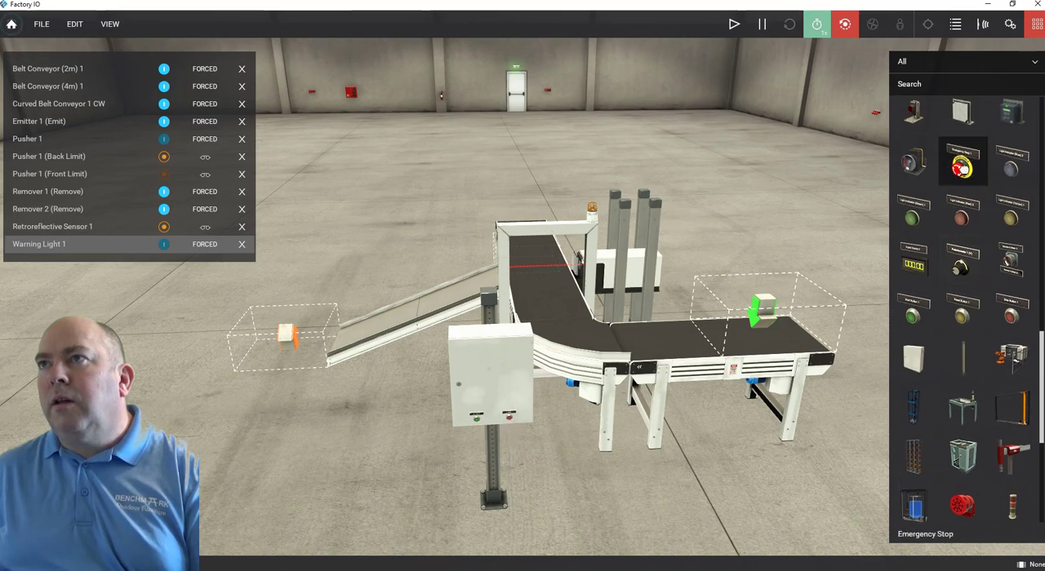
{"action": "left_click_drag", "start_coordinate": [961, 167], "coordinate": [689, 282]}
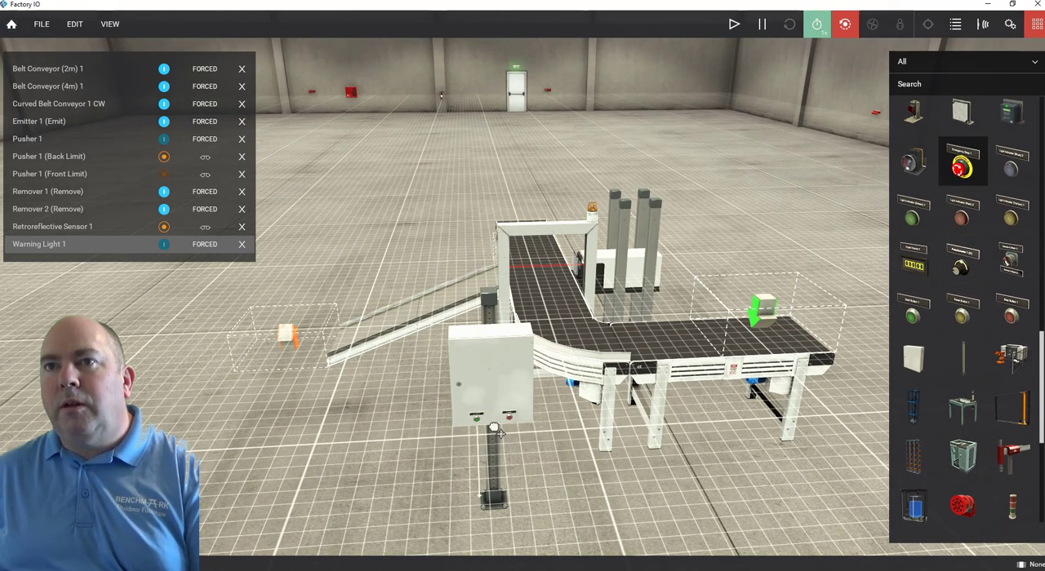
{"action": "left_click_drag", "start_coordinate": [496, 431], "coordinate": [493, 424]}
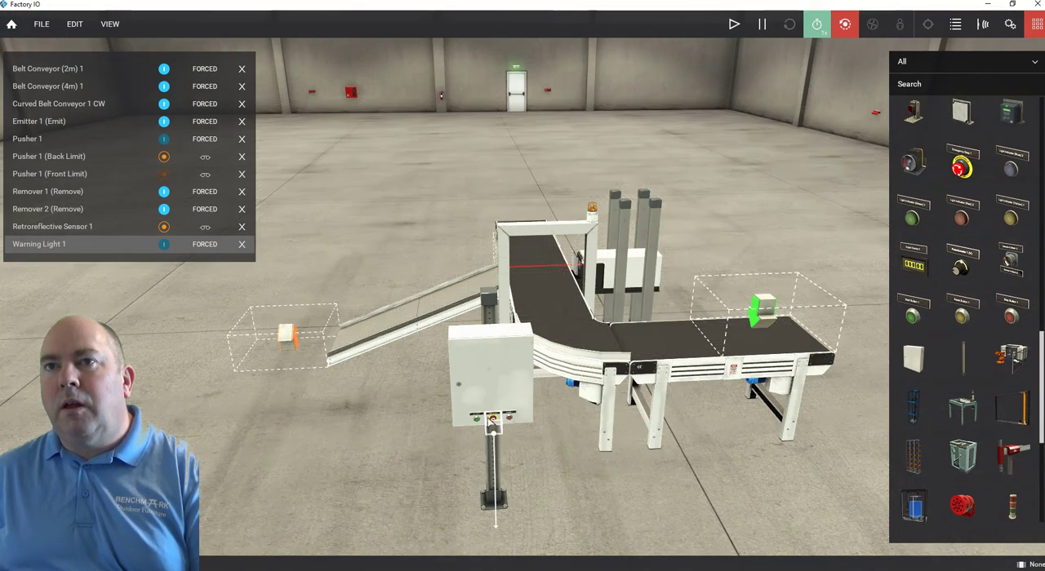
Select the Start, Emergency Stop and Stop buttons together and raise them to the upper part of the switchboard's front.
{"action": "middle_click_drag", "start_coordinate": [488, 398], "coordinate": [535, 300]}
{"action": "scroll", "coordinate": [535, 298], "scroll_direction": "up", "scroll_amount": 5}
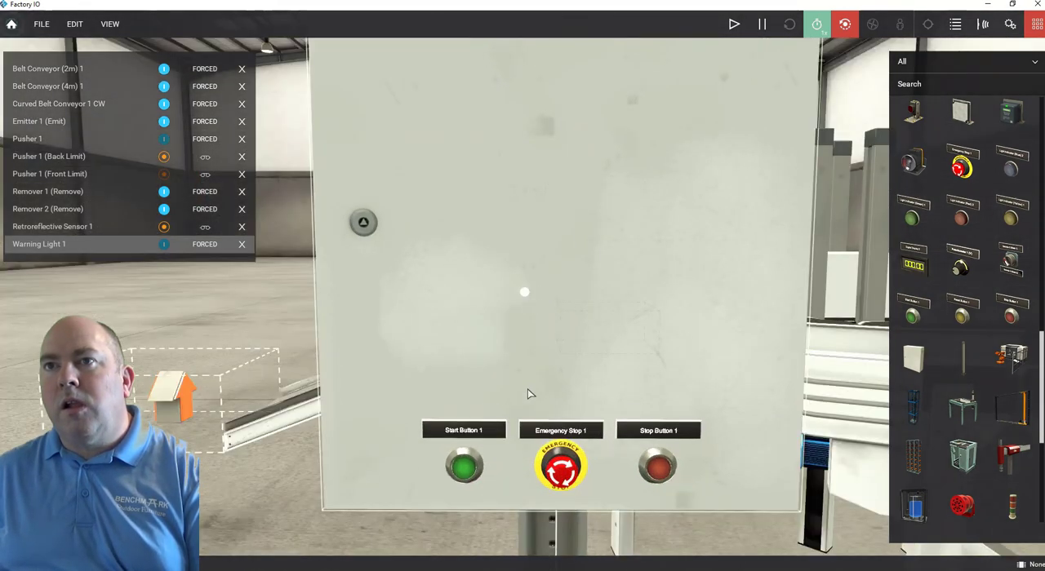
{"action": "right_click", "coordinate": [527, 389]}
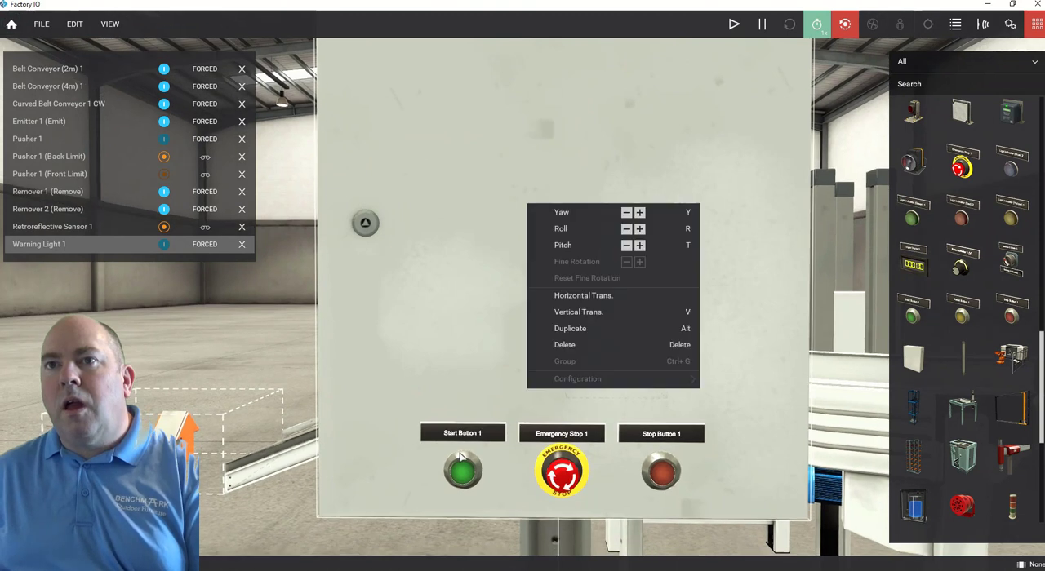
{"action": "left_click", "coordinate": [459, 472]}
{"action": "left_click", "coordinate": [561, 475], "text": "ctrl"}
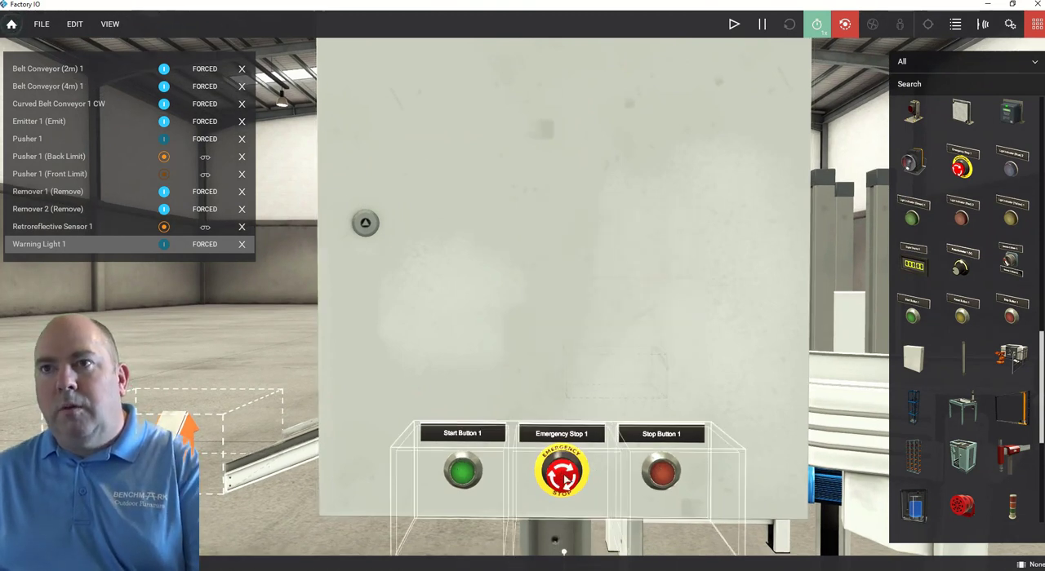
{"action": "left_click_drag", "start_coordinate": [556, 413], "coordinate": [572, 136]}
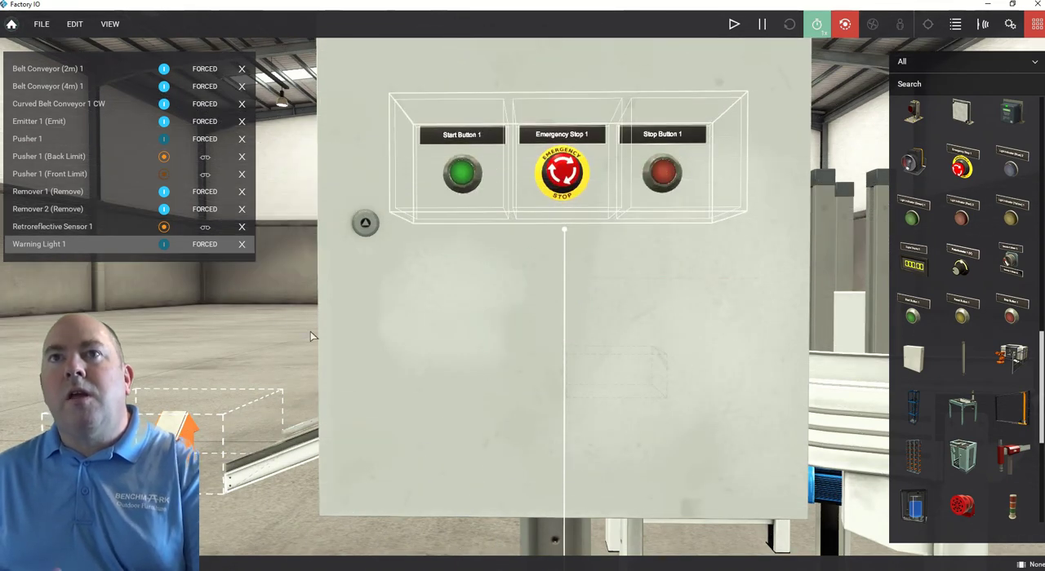
{"action": "left_click", "coordinate": [271, 317]}
{"action": "scroll", "coordinate": [480, 304], "scroll_direction": "down", "scroll_amount": 5}
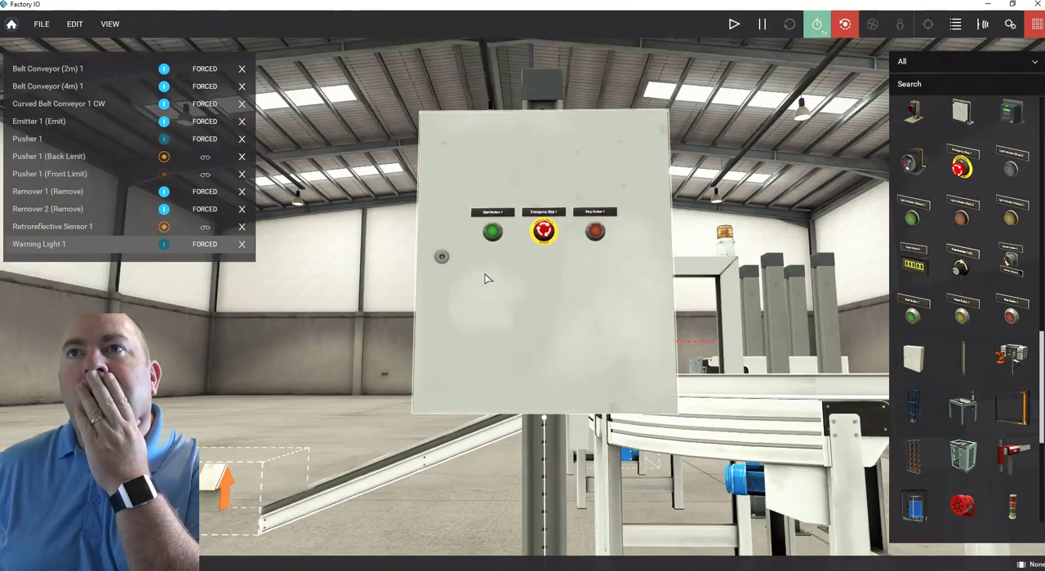
{"action": "right_click", "coordinate": [492, 214]}
{"action": "right_click_drag", "start_coordinate": [493, 214], "coordinate": [492, 182]}
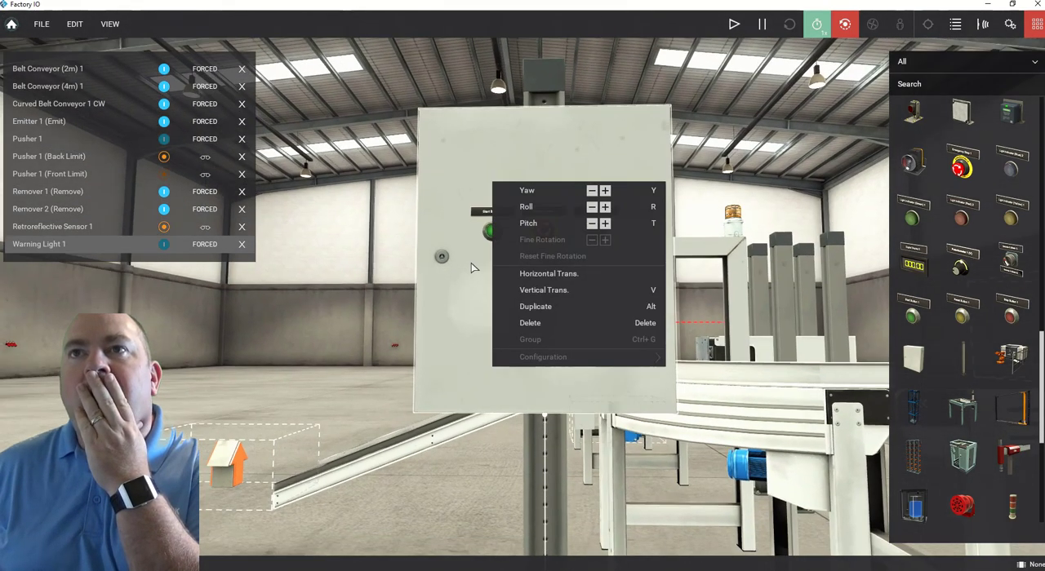
Clear the docked tags and dock all tags again so the list includes the new switchboard buttons.
{"action": "right_click_drag", "start_coordinate": [471, 244], "coordinate": [524, 176]}
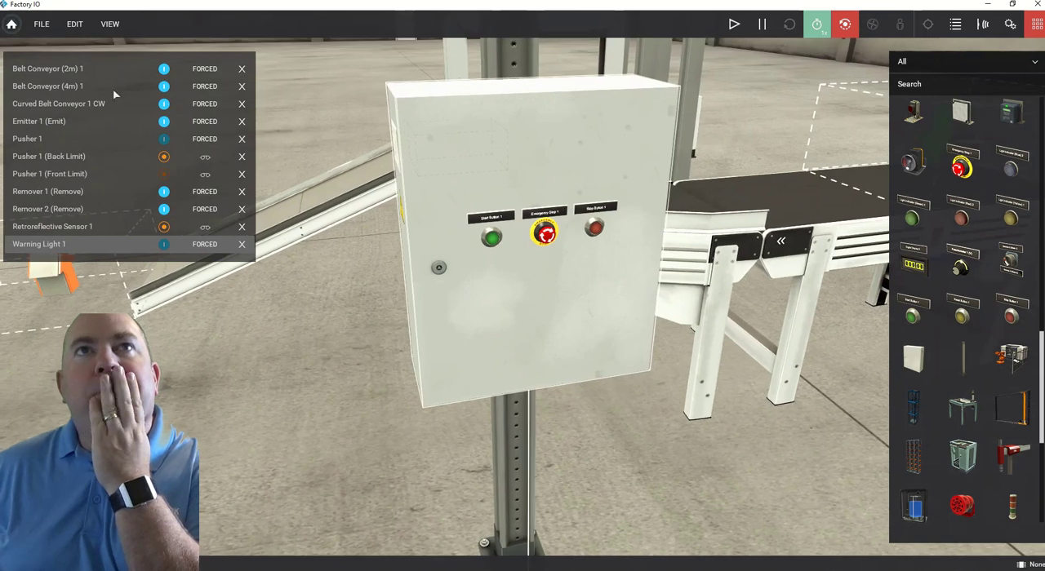
{"action": "left_click", "coordinate": [112, 25]}
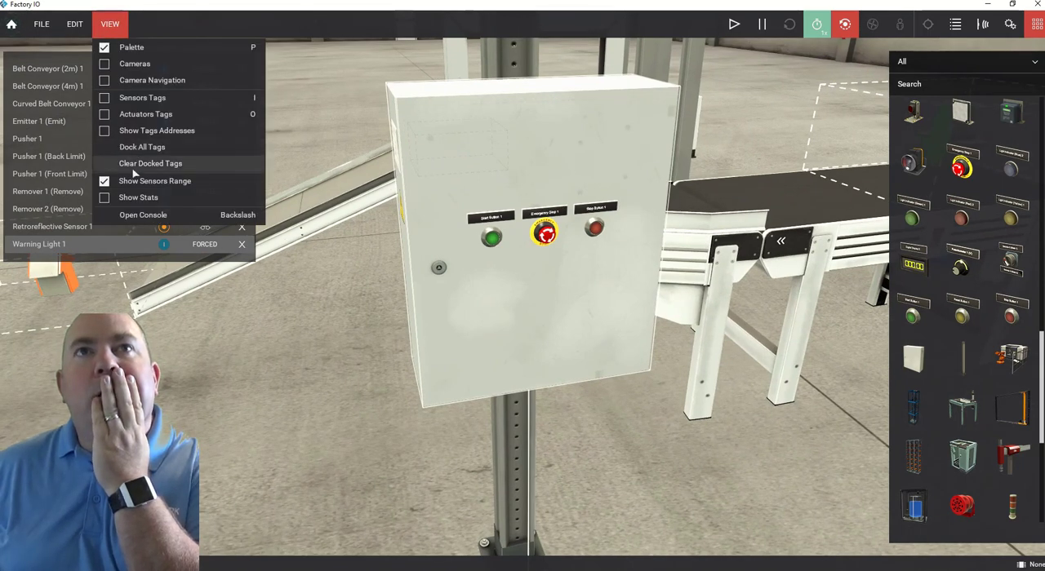
{"action": "left_click", "coordinate": [135, 167]}
{"action": "left_click", "coordinate": [114, 25]}
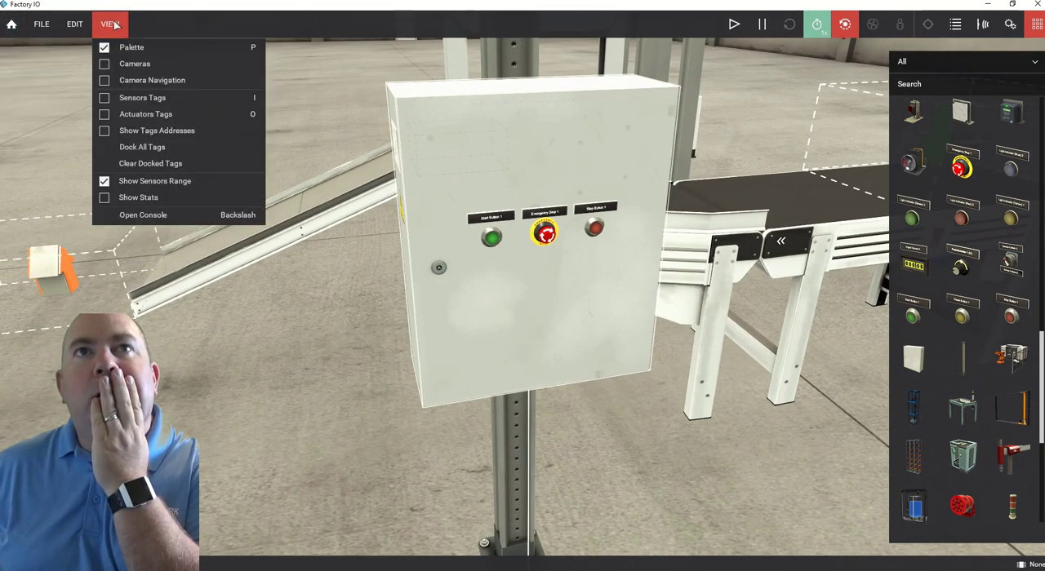
{"action": "left_click", "coordinate": [133, 153]}
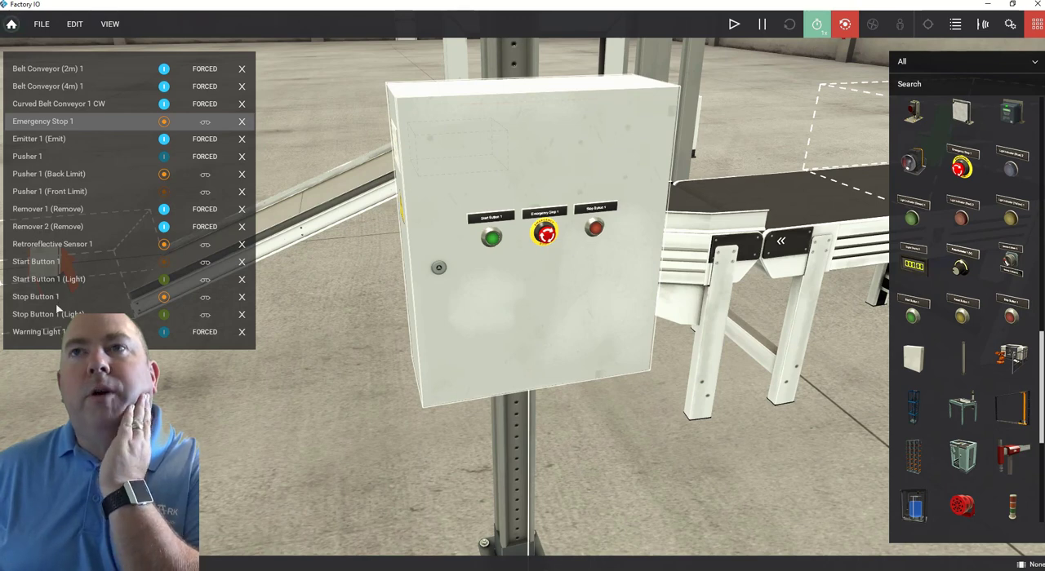
Run the simulation and operate the green Start Button on the switchboard to test its tag.
{"action": "scroll", "coordinate": [625, 267], "scroll_direction": "down", "scroll_amount": 4}
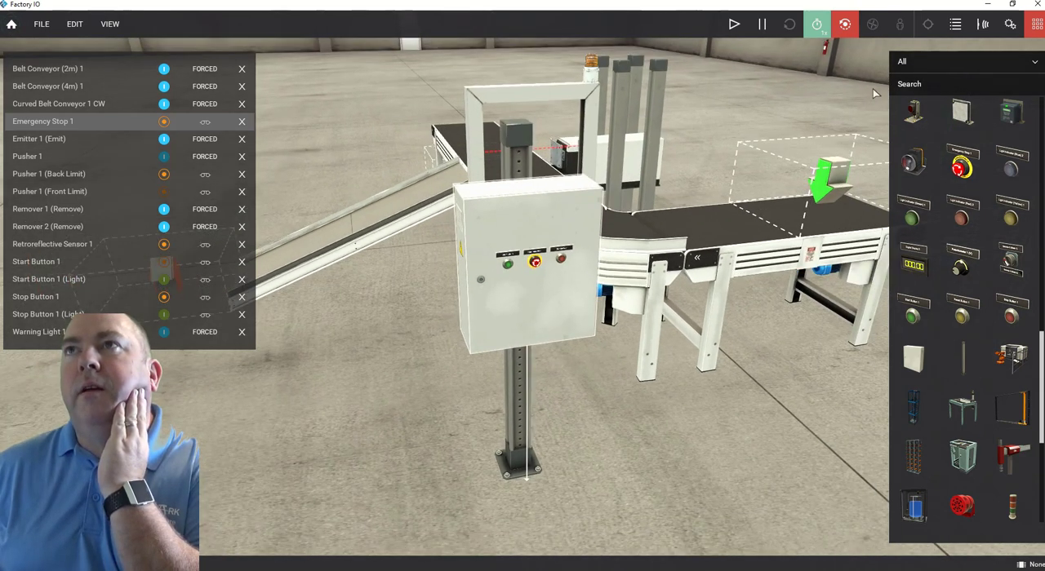
{"action": "left_click", "coordinate": [733, 25]}
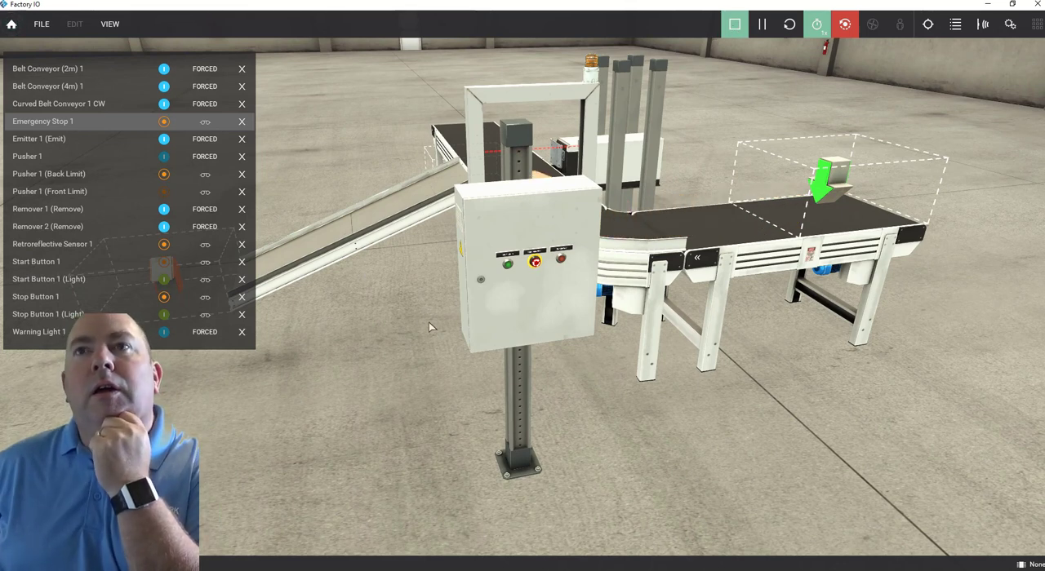
{"action": "scroll", "coordinate": [498, 288], "scroll_direction": "up", "scroll_amount": 5}
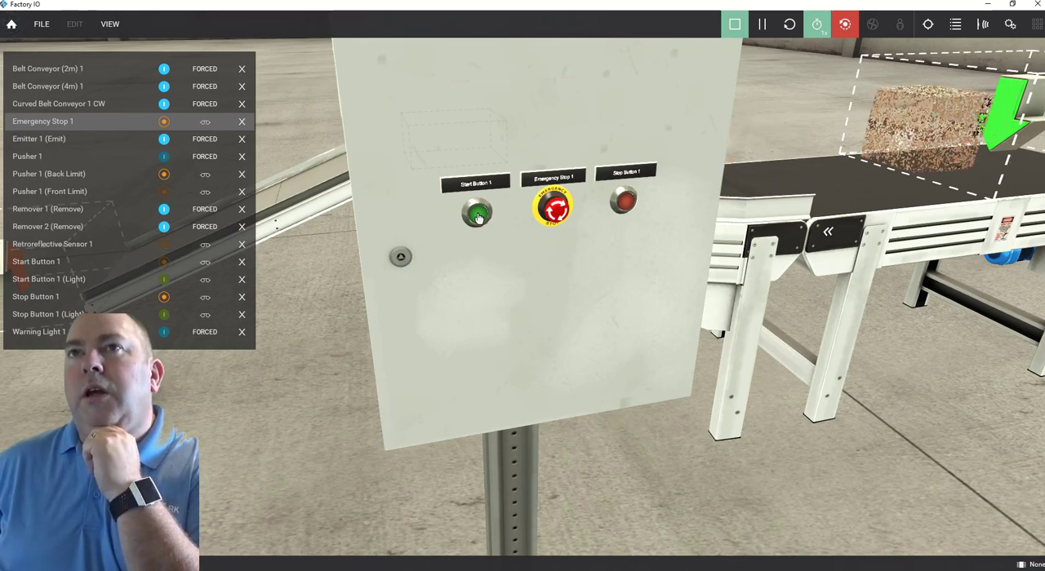
{"action": "left_click", "coordinate": [478, 218]}
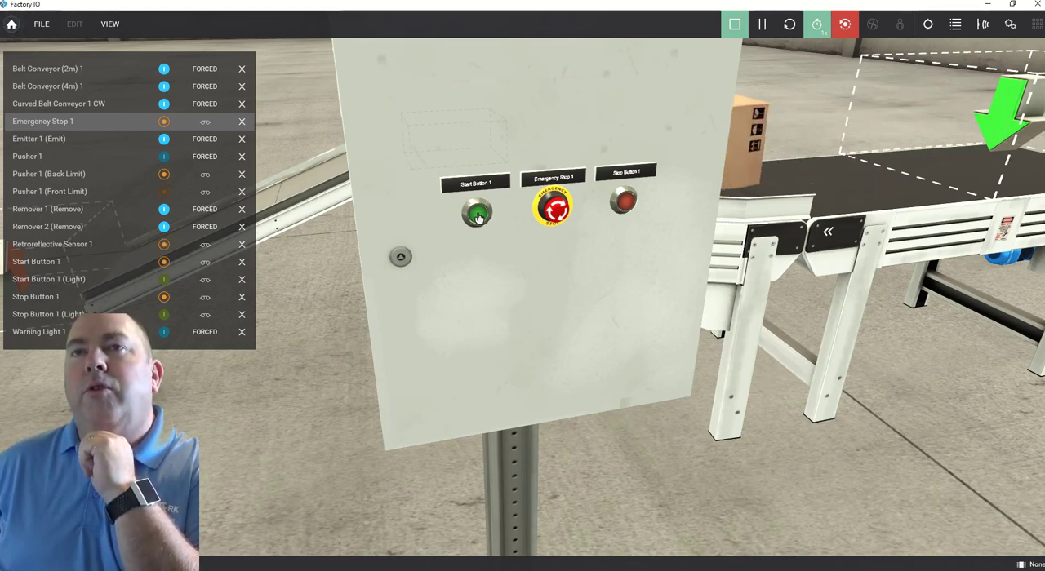